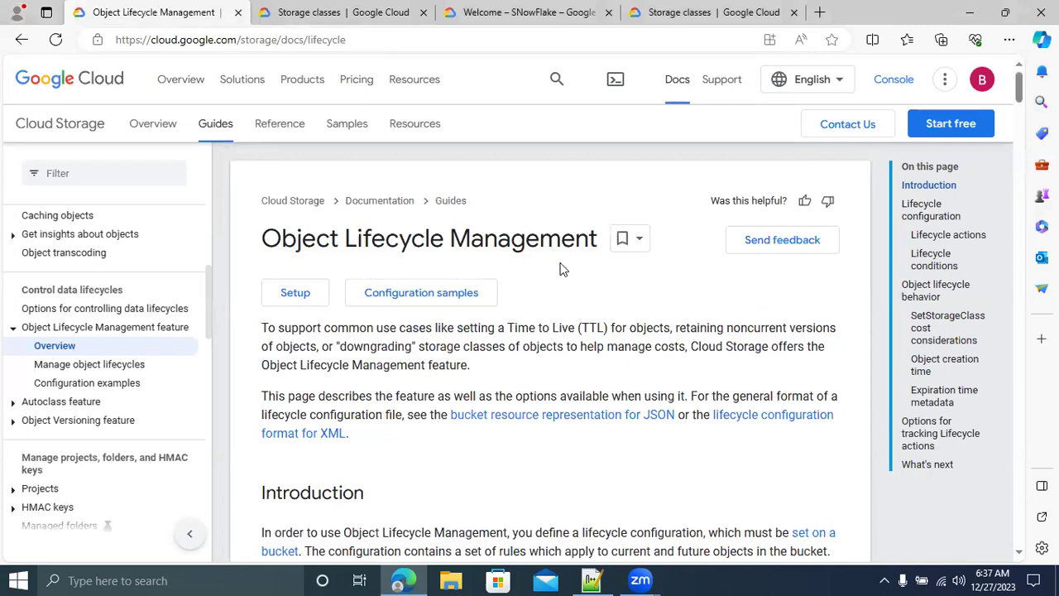
# Review the available storage classes table in the Cloud Storage Storage classes documentation.
pyautogui.click(321, 12)
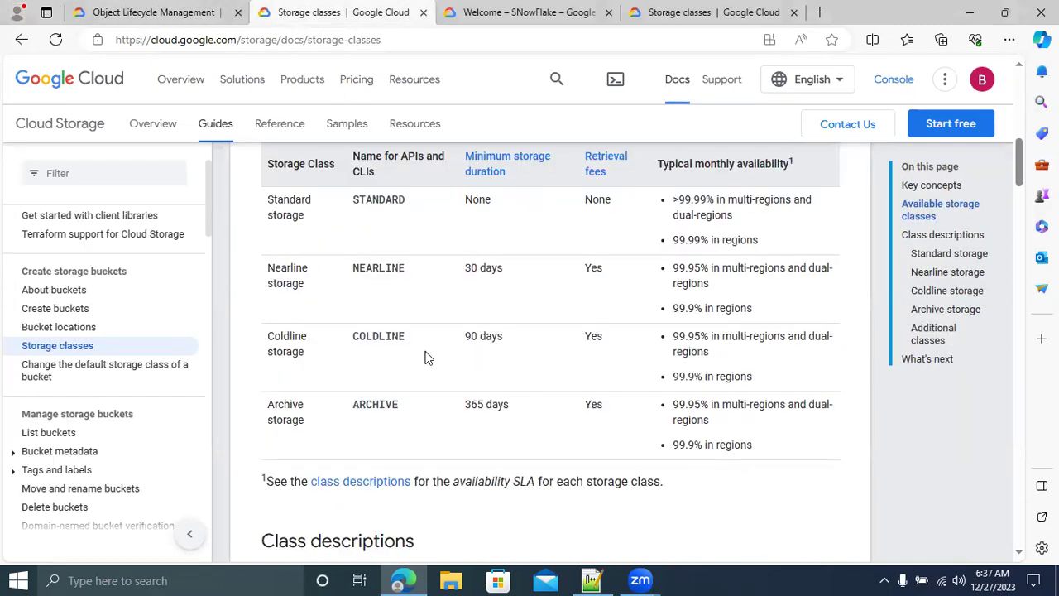
pyautogui.scroll(1, 422, 347)
pyautogui.scroll(1, 422, 347)
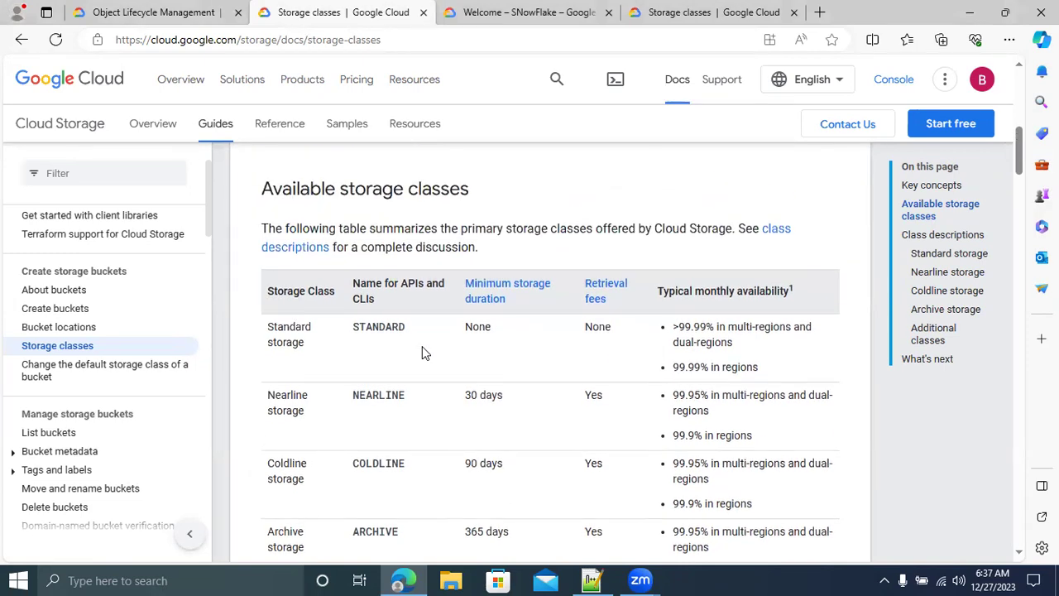
pyautogui.scroll(-1, 421, 346)
pyautogui.scroll(1, 422, 346)
pyautogui.scroll(-1, 421, 348)
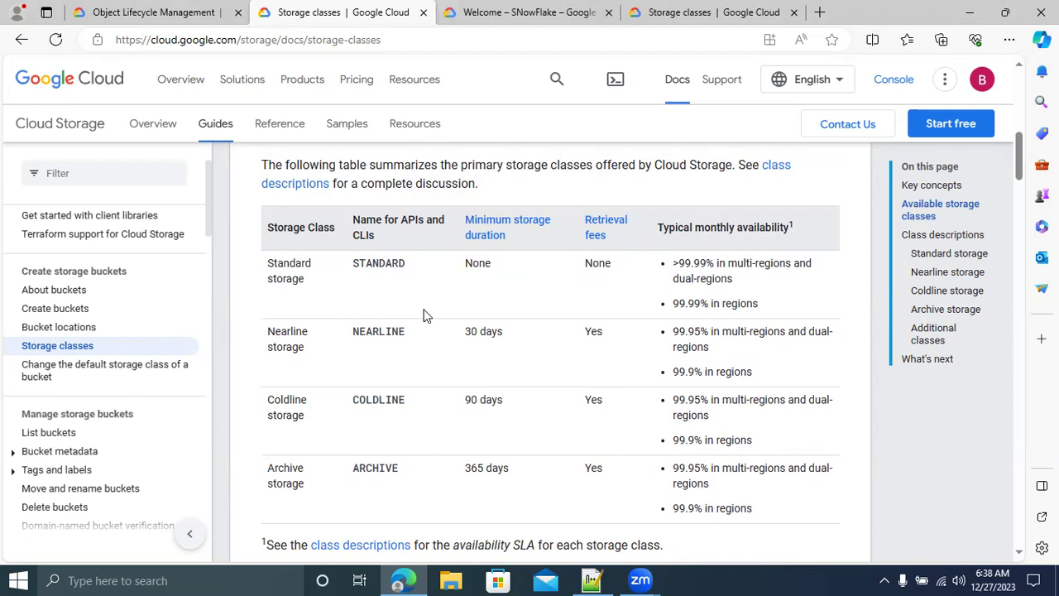
# Compare the Object Lifecycle Management overview with the storage classes table, ending on the lifecycle page.
pyautogui.click(137, 12)
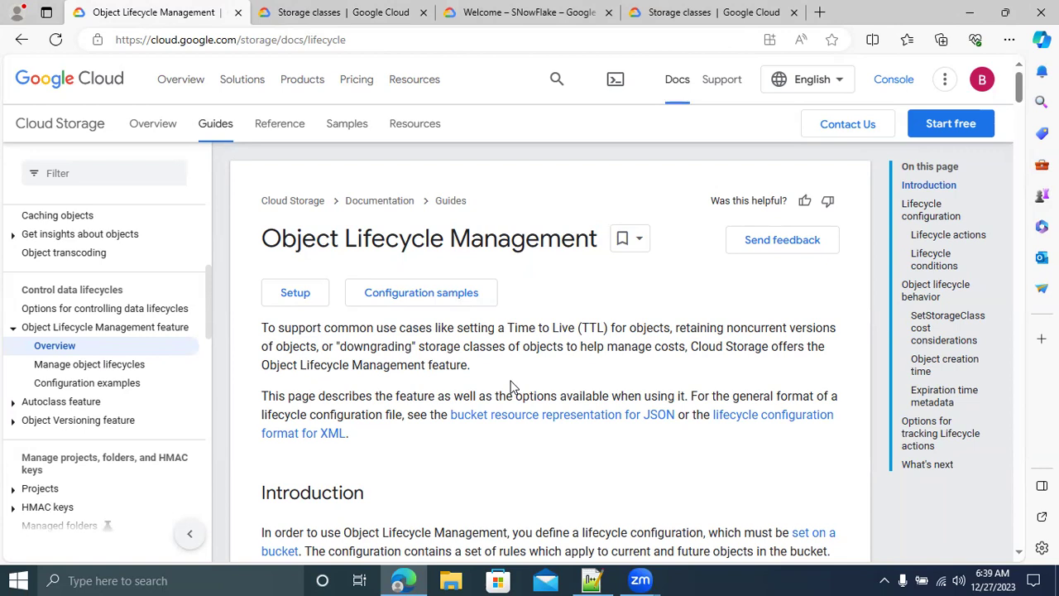
pyautogui.click(343, 14)
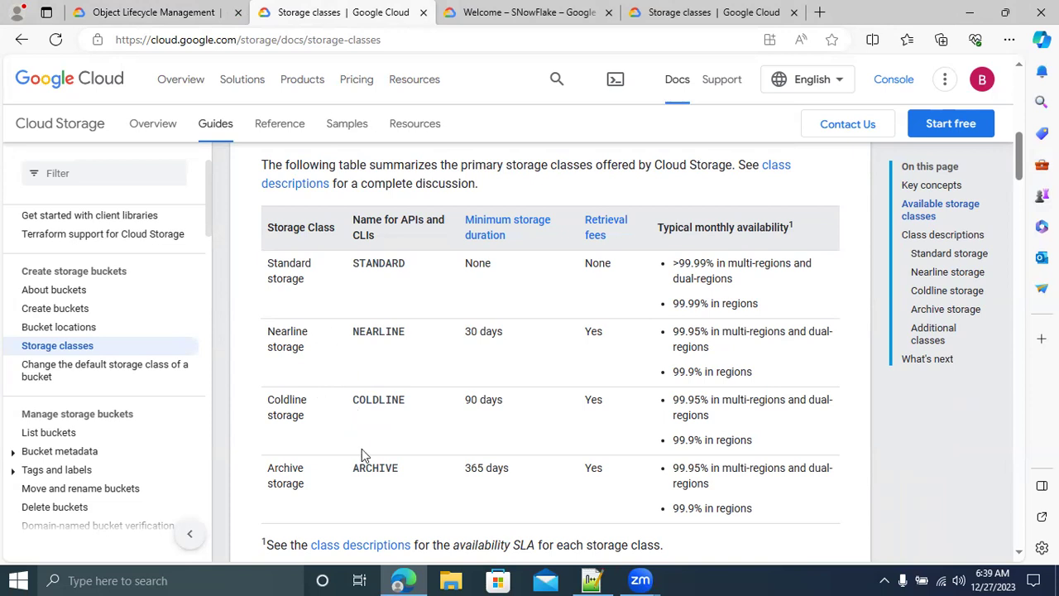
pyautogui.click(128, 14)
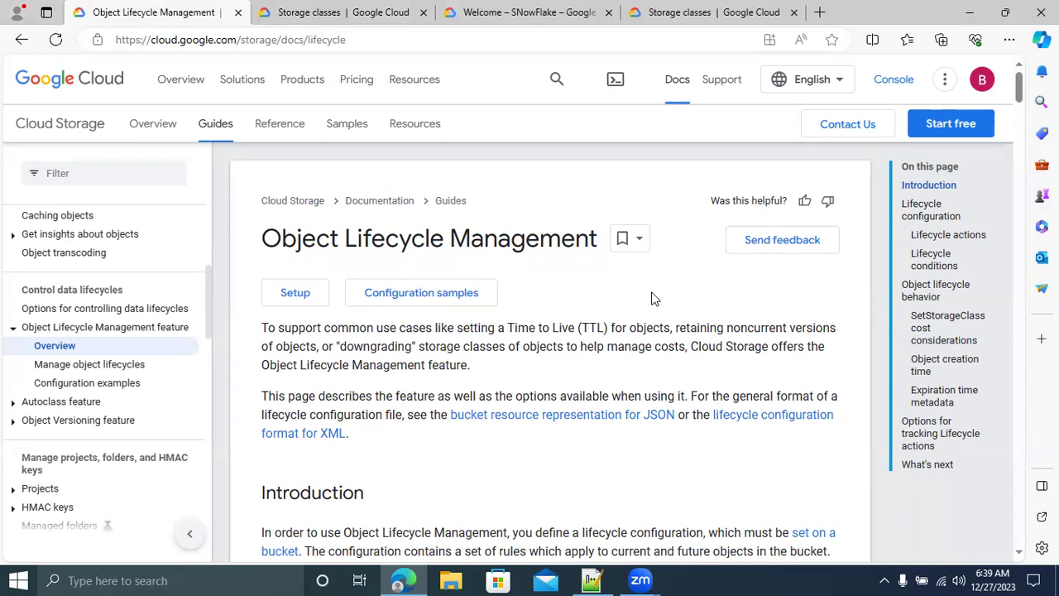
pyautogui.click(364, 13)
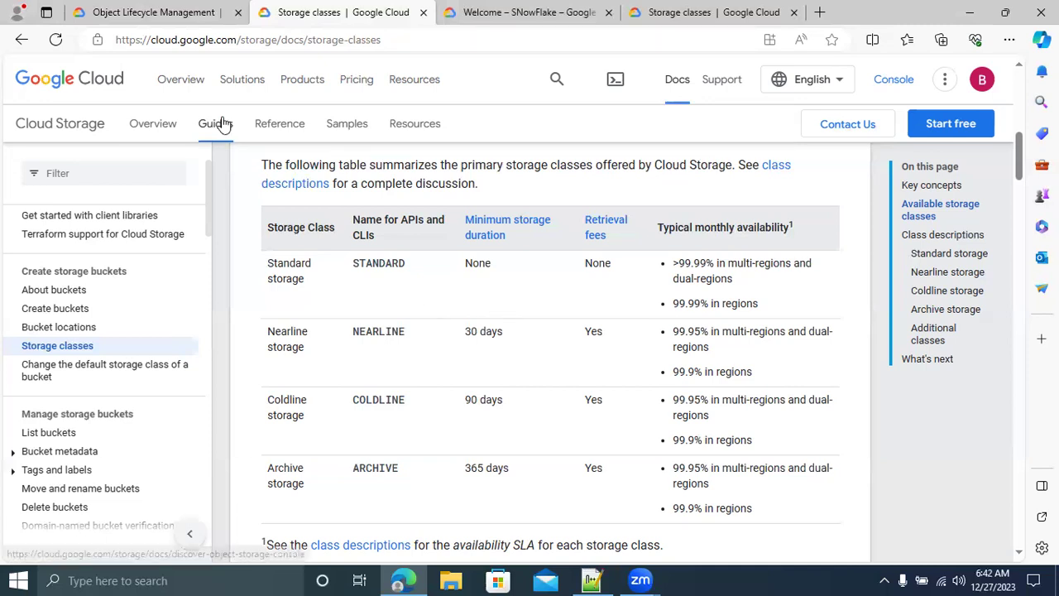
pyautogui.click(136, 10)
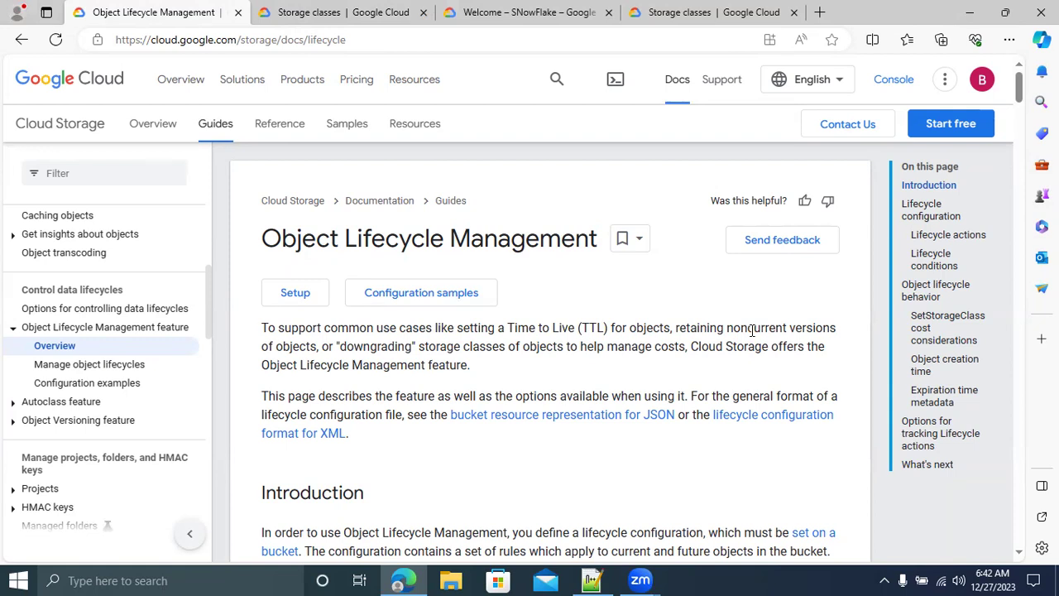
# Open a blank Notepad document and write a dashed-arrow line mapping one.csv to "version 0".
pyautogui.press('super+r')
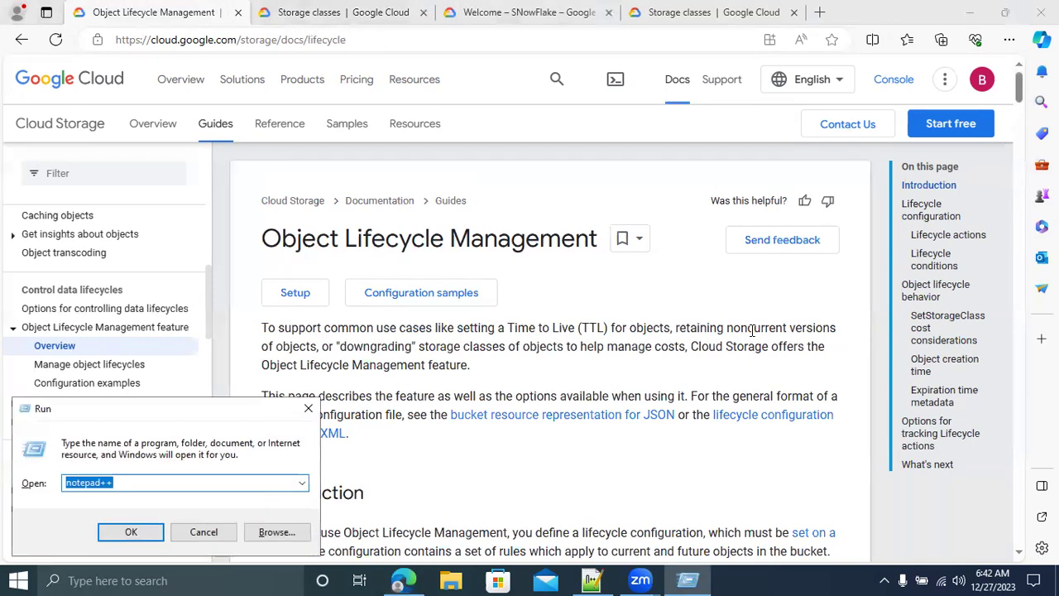
pyautogui.write('notepad++')
pyautogui.press('BackSpace')
pyautogui.press('BackSpace')
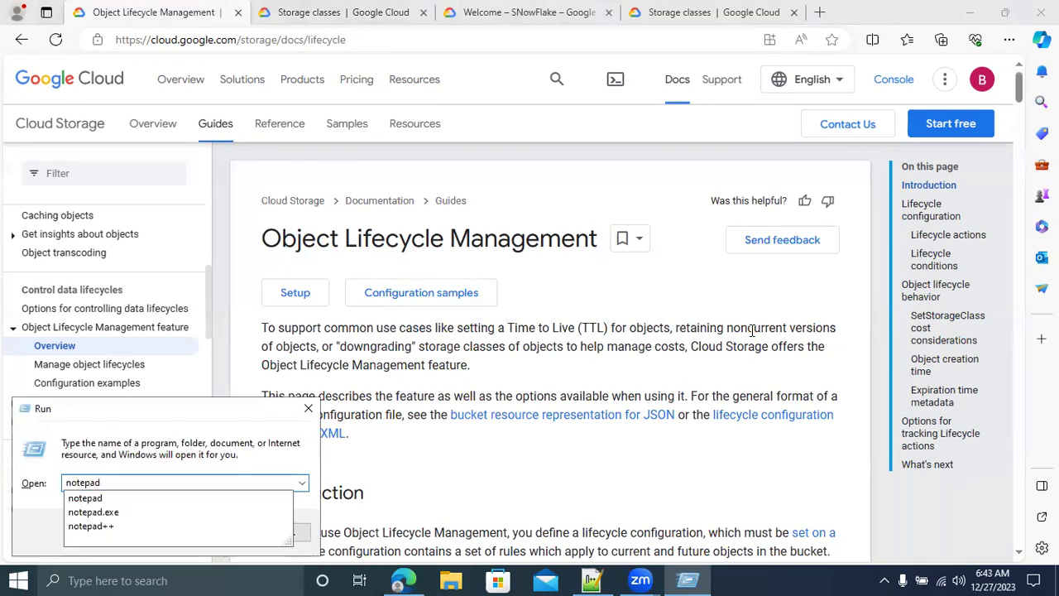
pyautogui.press('Return')
pyautogui.write('one.cs')
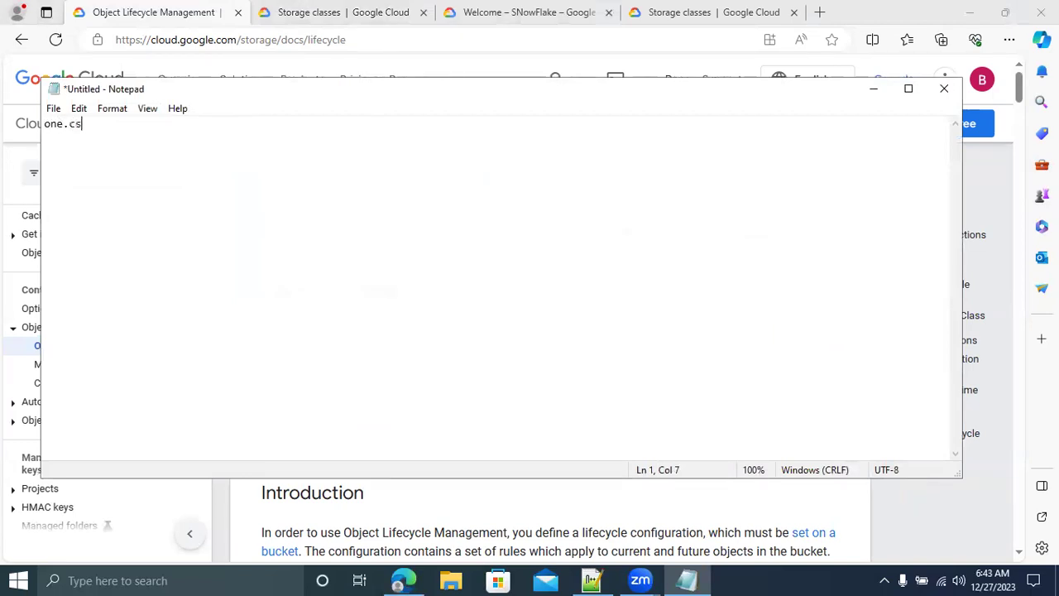
pyautogui.write('v--------------------------------> version 0')
# Add a second one.csv line a few rows below with a dashed arrow to "version 1(noncurrent versions)".
pyautogui.press('Return')
pyautogui.press('Return')
pyautogui.press('Return')
pyautogui.press('Return')
pyautogui.write('one.csv ')
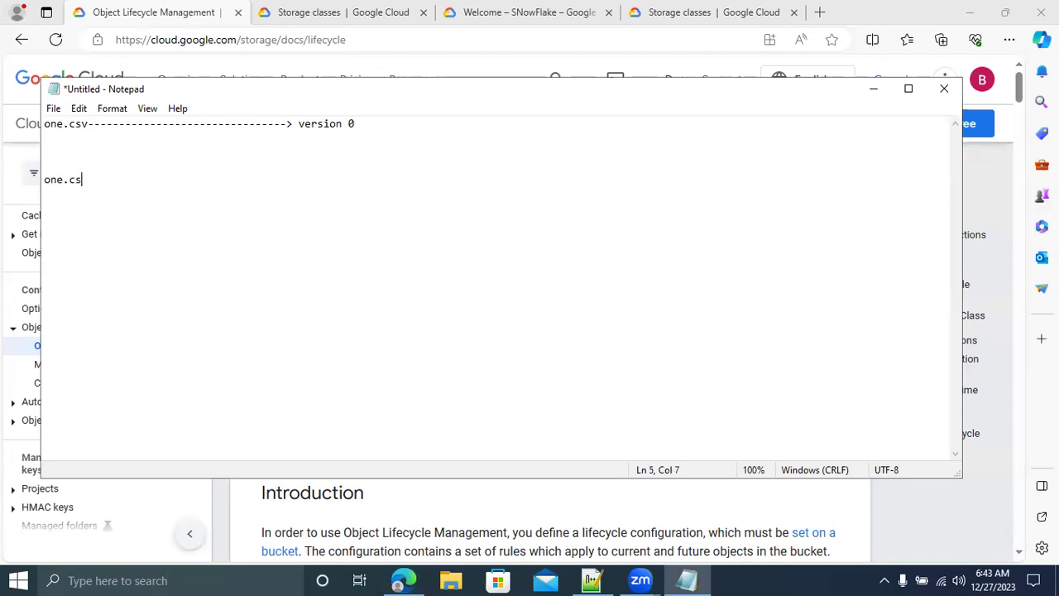
pyautogui.write('---------------------------------> version 1')
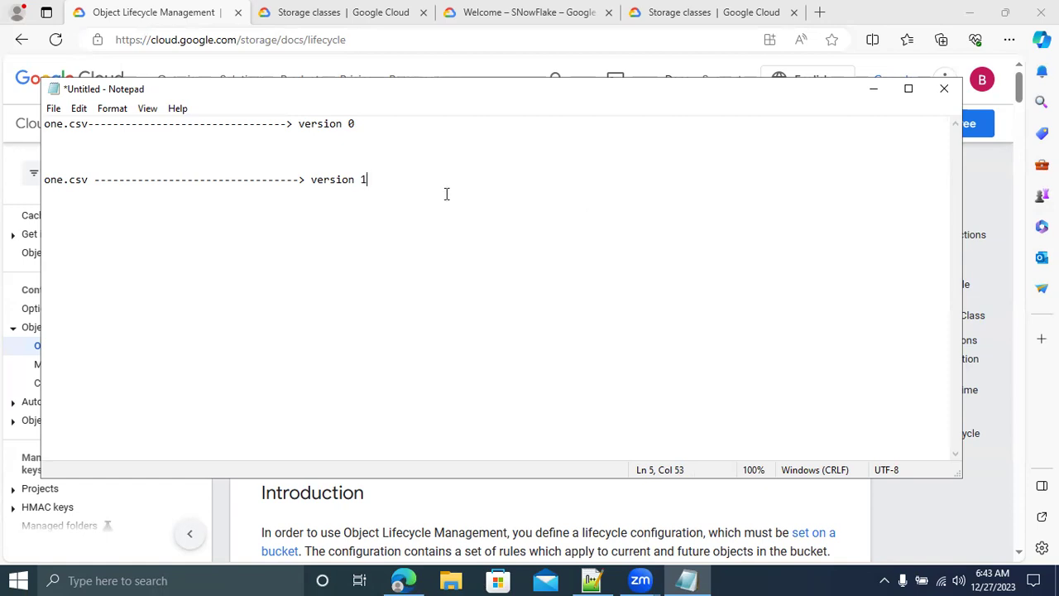
pyautogui.write('(noncurrent versions)')
# Append "(current versions)" to the end of the one.csv version 0 line.
pyautogui.press('Up')
pyautogui.press('Up')
pyautogui.press('Up')
pyautogui.press('Up')
pyautogui.press('Right')
pyautogui.press('Right')
pyautogui.press('Right')
pyautogui.press('Right')
pyautogui.press('Right')
pyautogui.press('Right')
pyautogui.press('Right')
pyautogui.press('Right')
pyautogui.press('Right')
pyautogui.press('Right')
pyautogui.press('Right')
pyautogui.press('Right')
pyautogui.press('Right')
pyautogui.press('Right')
pyautogui.press('Right')
pyautogui.press('Right')
pyautogui.press('Right')
pyautogui.press('Right')
pyautogui.press('Right')
pyautogui.press('Right')
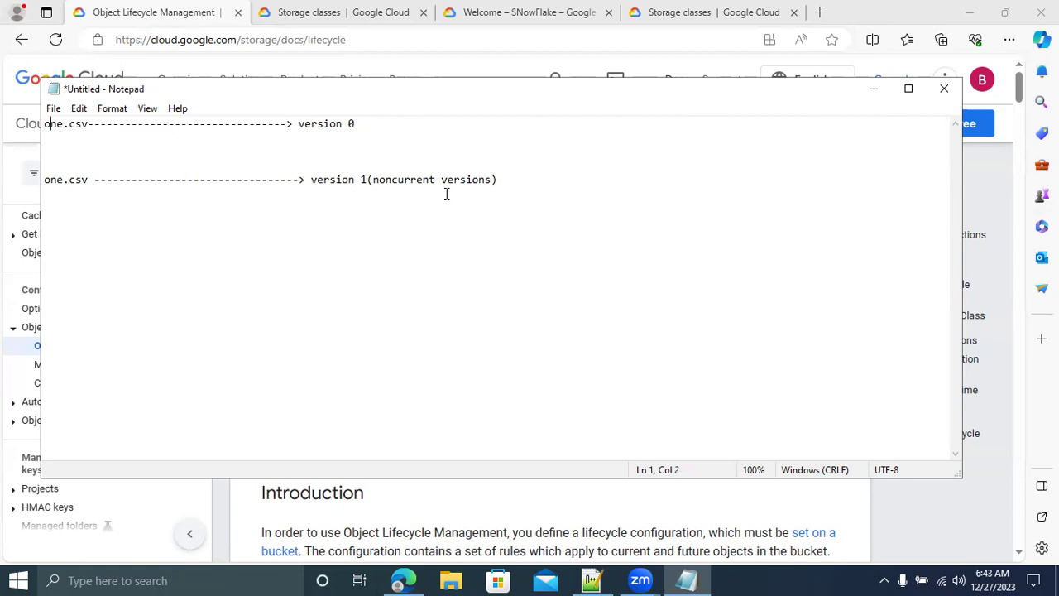
pyautogui.press('Right')
pyautogui.press('Right')
pyautogui.write('(current versions)')
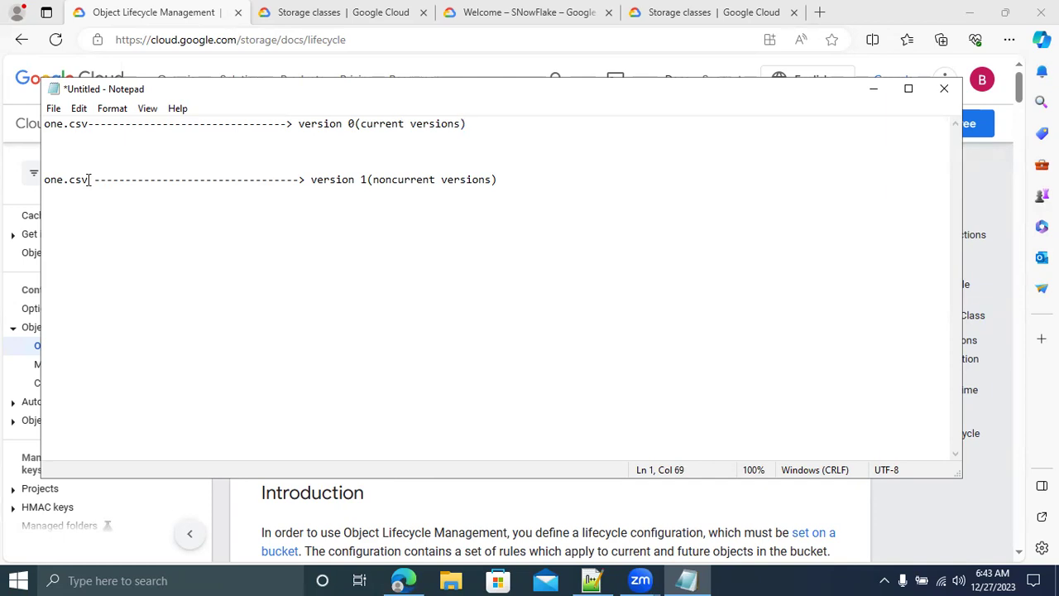
# Write "delete" between the two one.csv lines and return to the Object Lifecycle Management page.
pyautogui.click(55, 156)
pyautogui.write('delete')
pyautogui.click(873, 90)
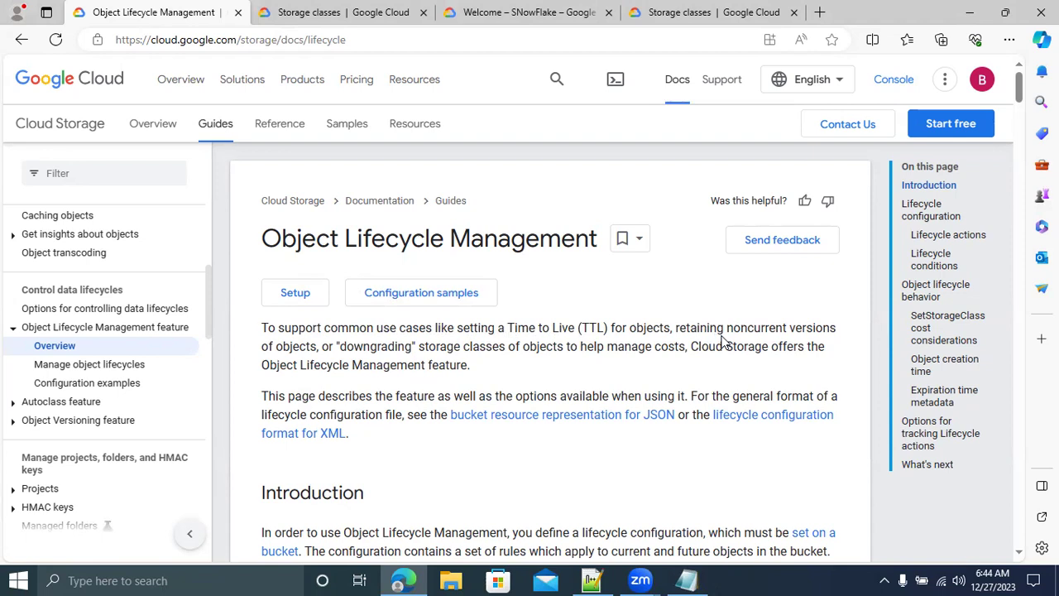
# Review the noncurrent one.csv entry in the Notepad notes alongside the Object Lifecycle Management overview.
pyautogui.hotkey('alt', 'Tab')
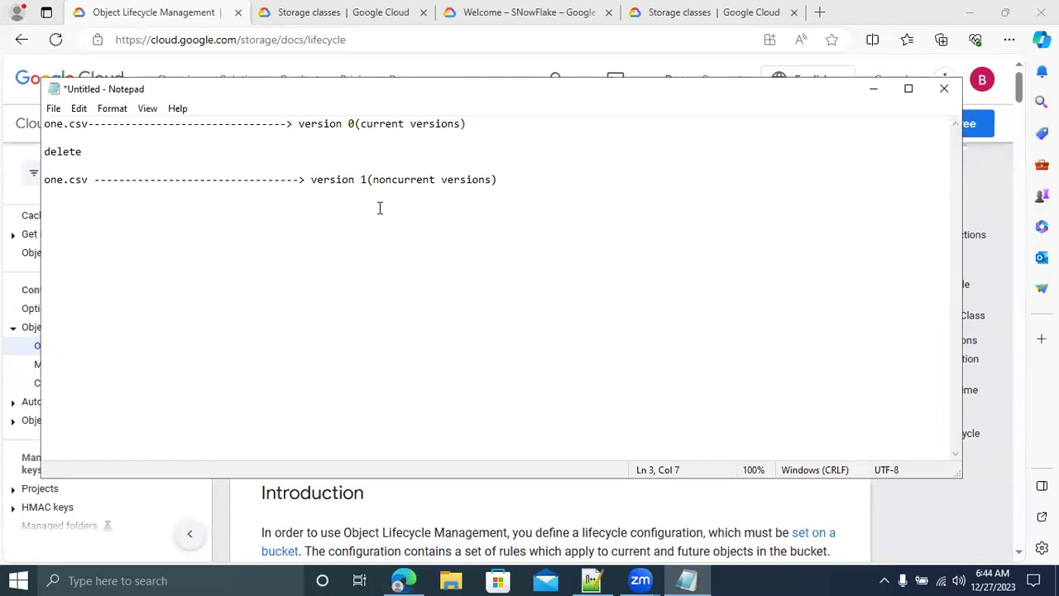
pyautogui.moveTo(88, 181); pyautogui.dragTo(45, 183)
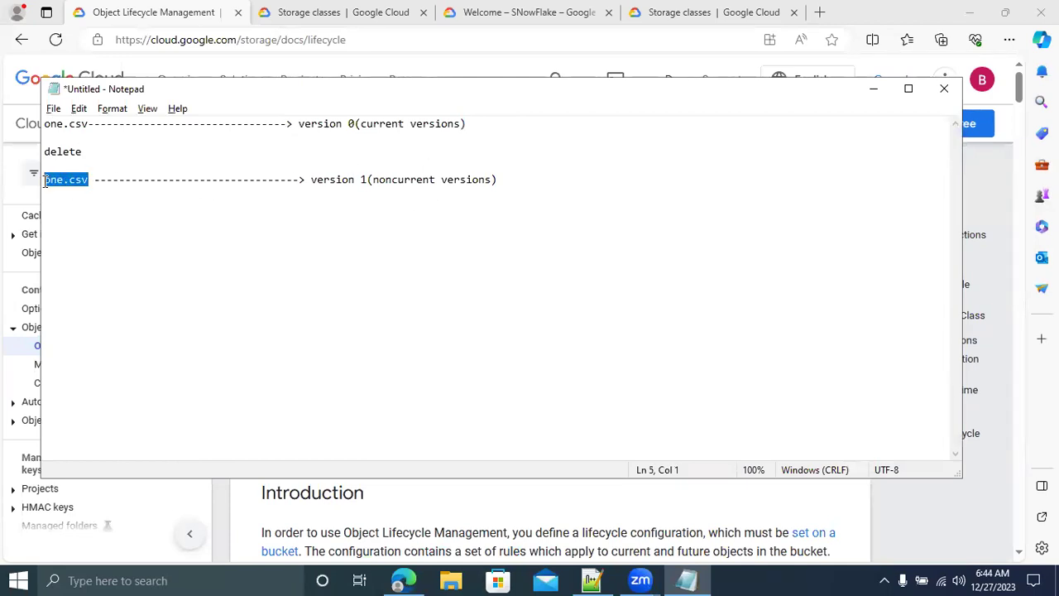
pyautogui.hotkey('alt', 'Tab')
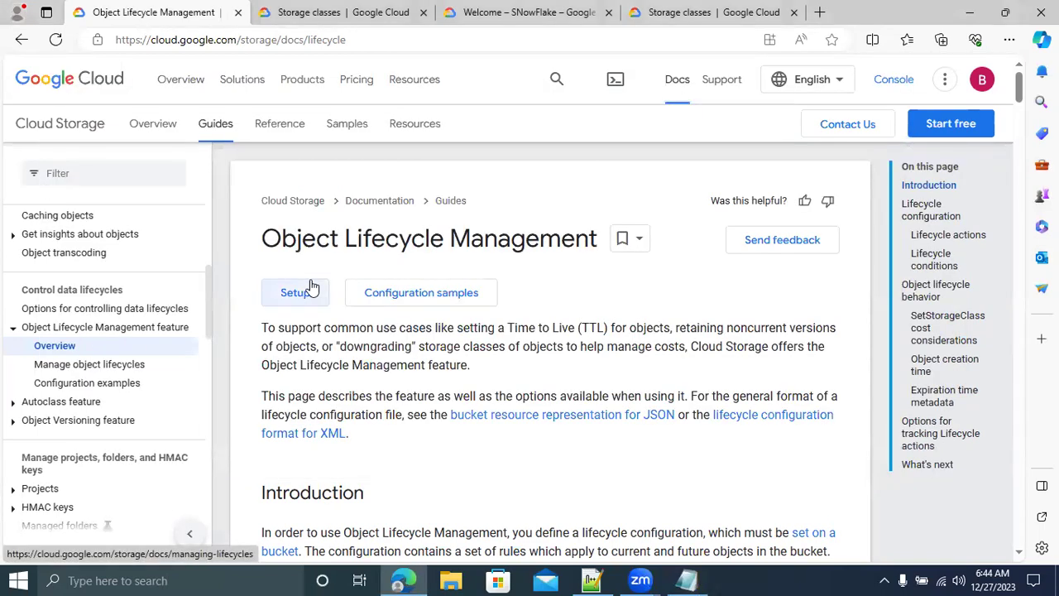
pyautogui.hotkey('alt', 'Tab')
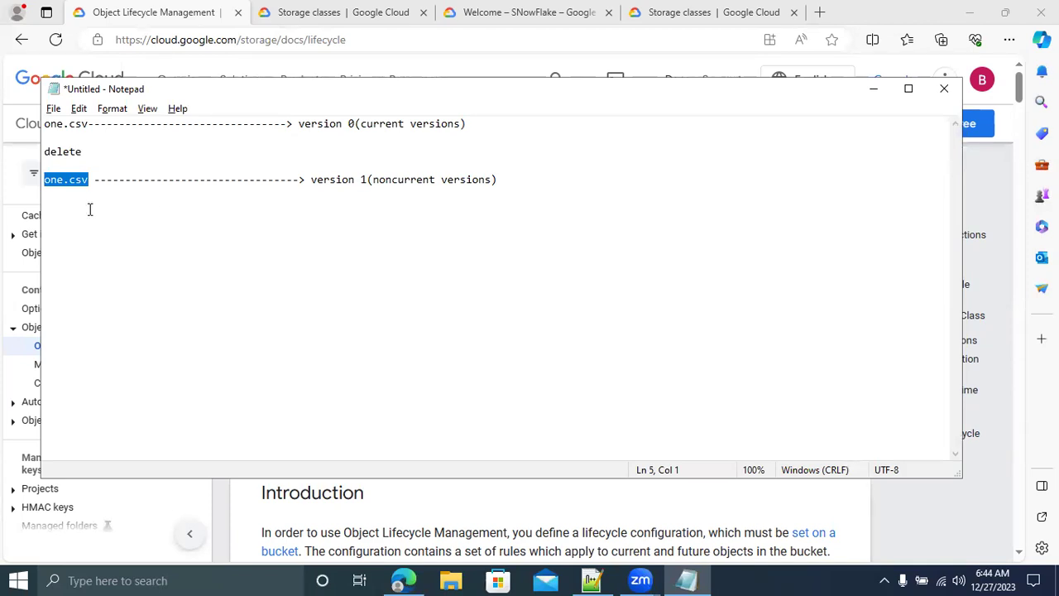
pyautogui.hotkey('alt', 'Tab')
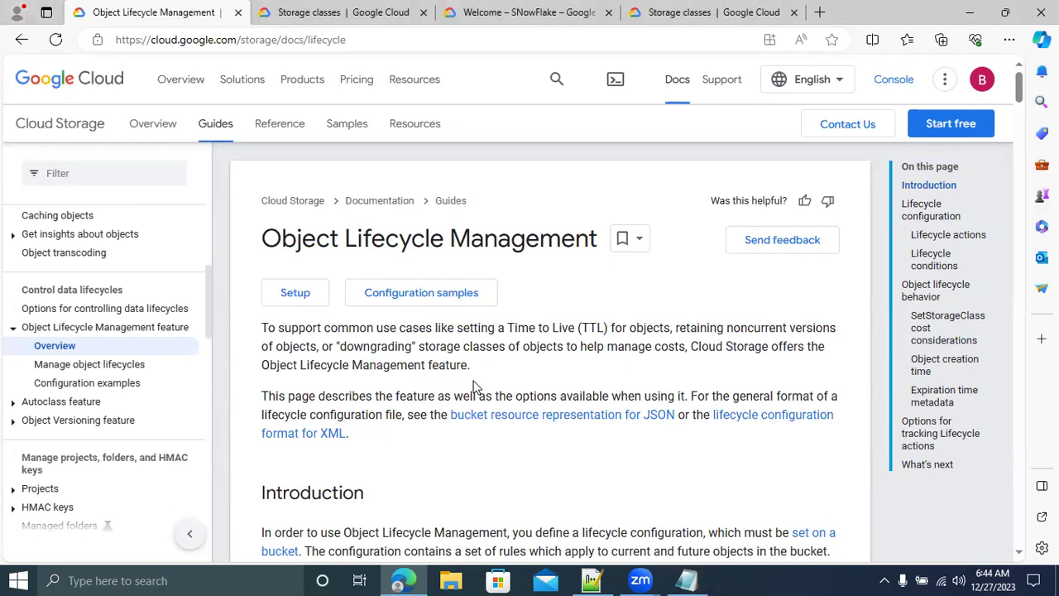
# Check the storage classes and their minimum storage durations against the lifecycle page's text on downgrading objects.
pyautogui.click(329, 13)
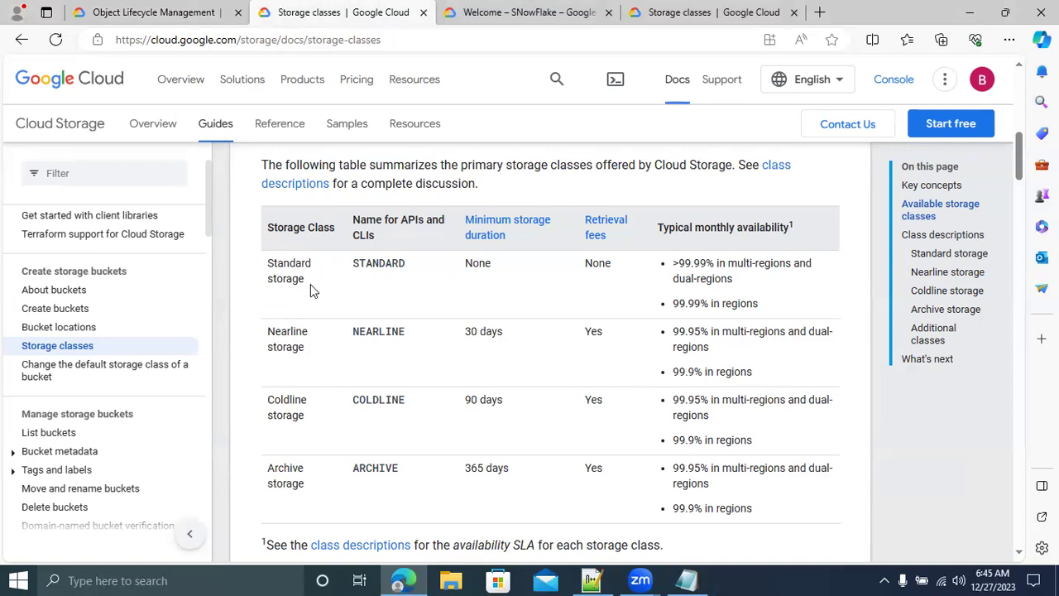
pyautogui.click(152, 10)
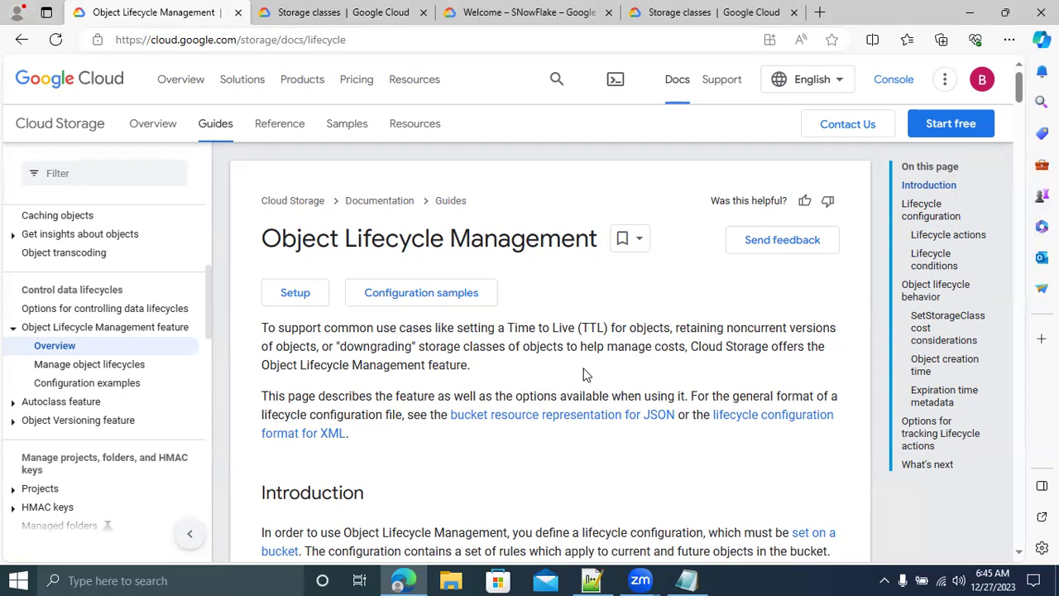
pyautogui.click(397, 20)
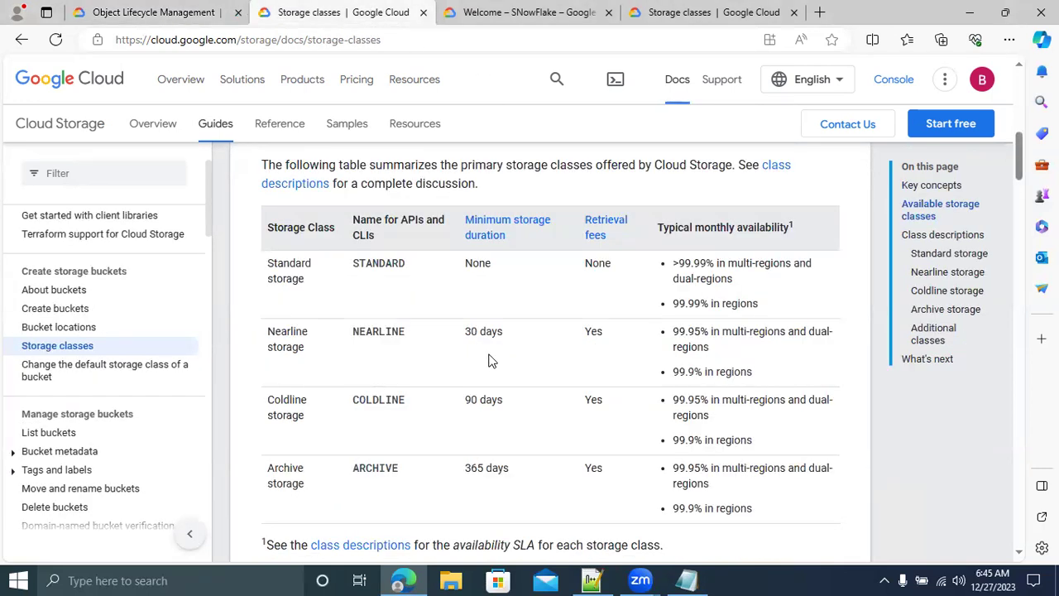
pyautogui.click(164, 13)
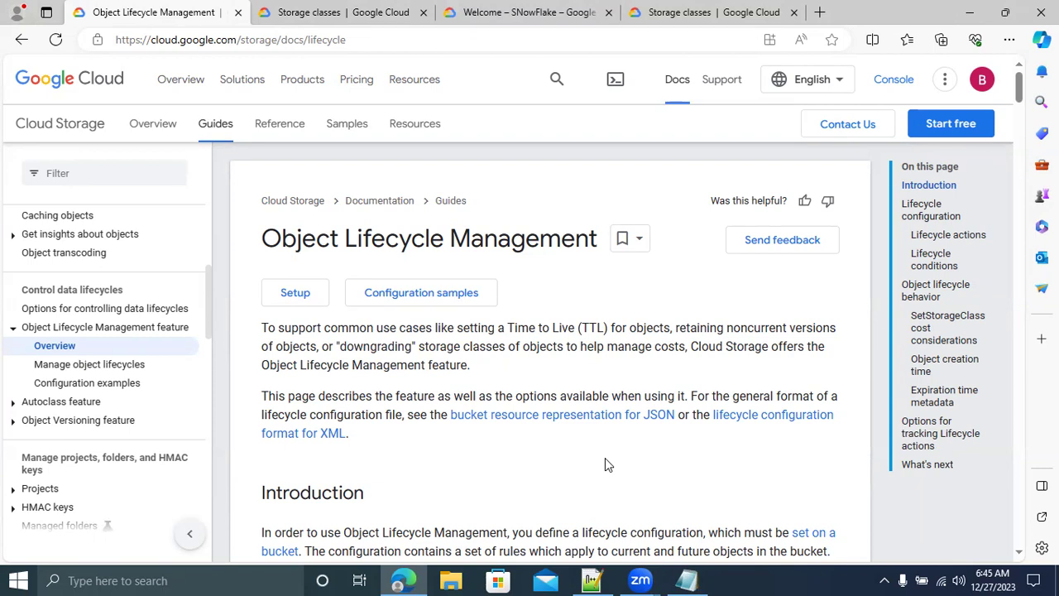
# Read the example use cases in the lifecycle Introduction, highlighting the Coldline downgrade after 365 days and the date-based deletion.
pyautogui.scroll(-1, 605, 460)
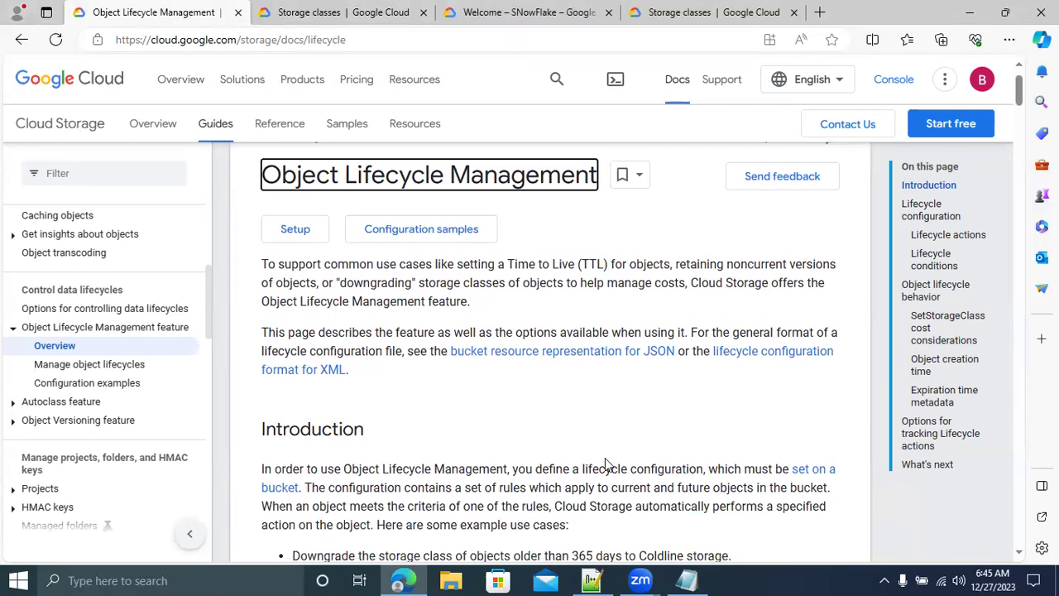
pyautogui.scroll(-3, 604, 463)
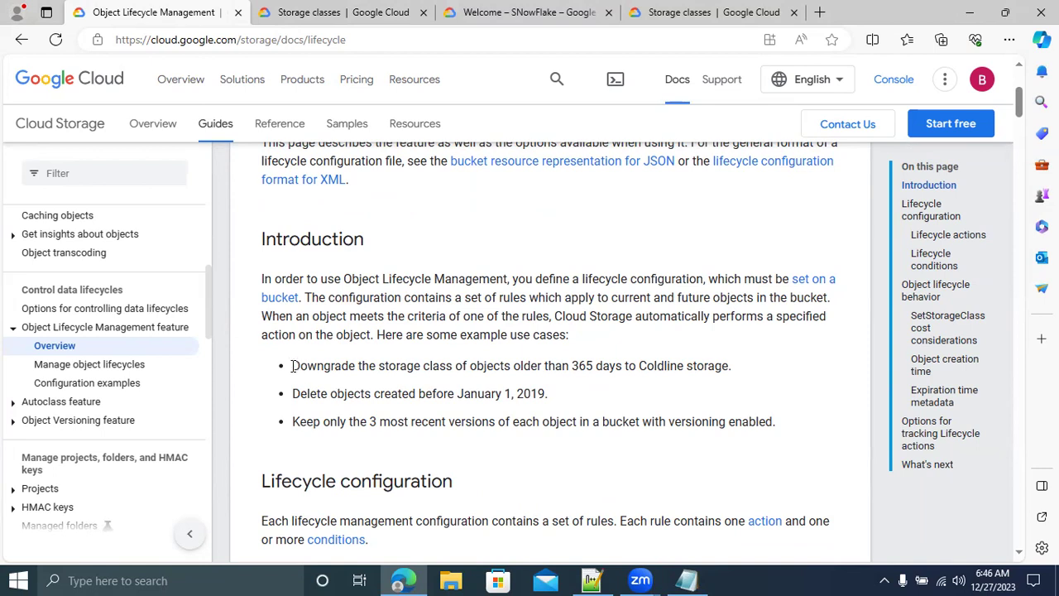
pyautogui.moveTo(295, 366); pyautogui.dragTo(627, 377)
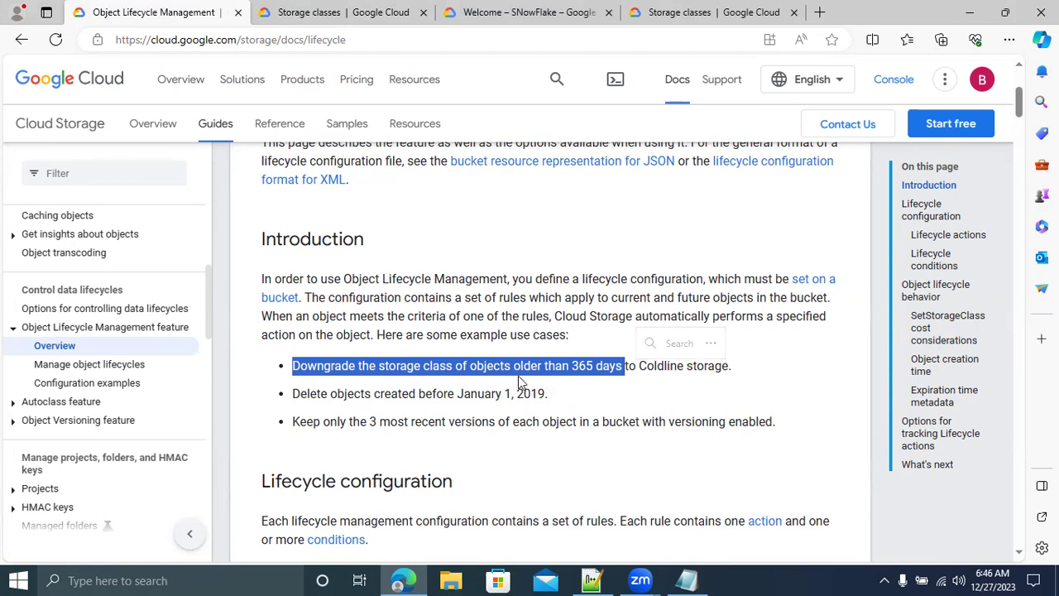
pyautogui.moveTo(733, 365); pyautogui.dragTo(643, 369)
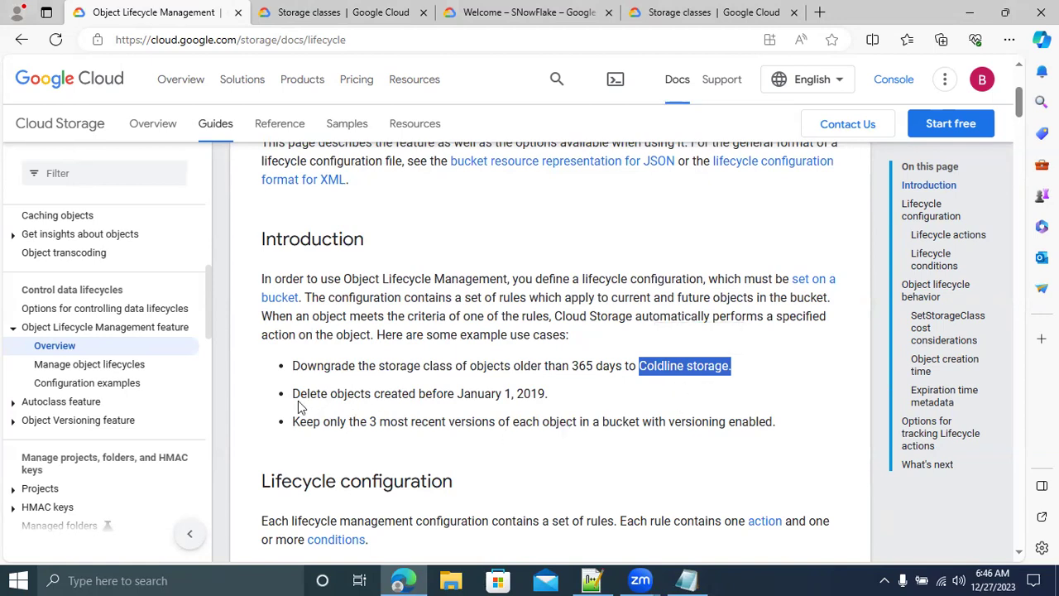
pyautogui.moveTo(294, 394); pyautogui.dragTo(554, 402)
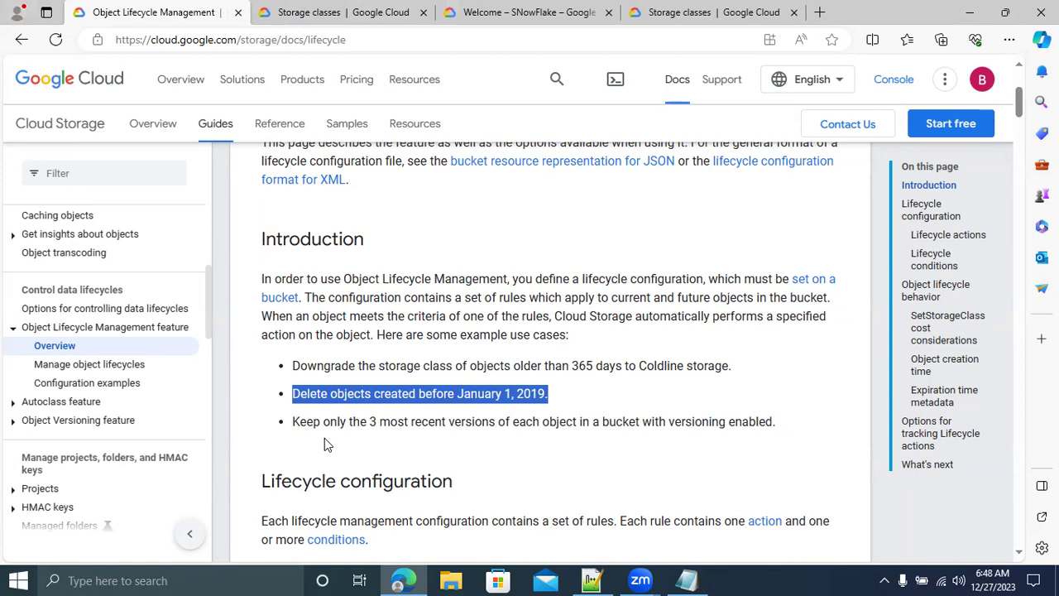
# Add a long separator line of # characters below the one.csv notes in Notepad, with blank lines after it.
pyautogui.click(691, 580)
pyautogui.click(506, 182)
pyautogui.press('Return')
pyautogui.press('Return')
pyautogui.press('Return')
pyautogui.press('Return')
pyautogui.press('Return')
pyautogui.write('#####')
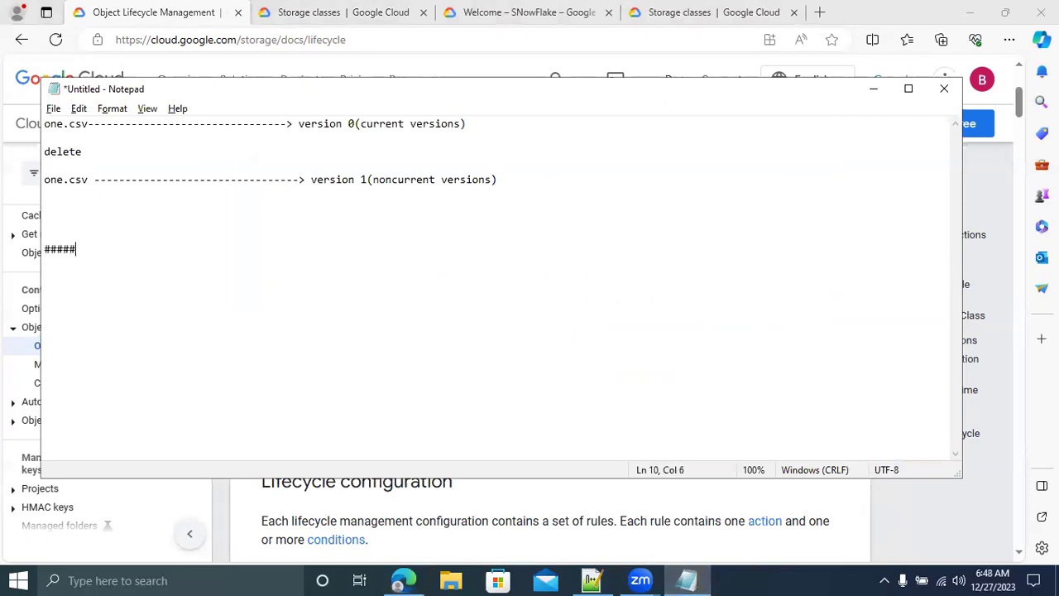
pyautogui.write('########################################################################')
pyautogui.press('Return')
pyautogui.press('Return')
pyautogui.press('Return')
pyautogui.press('Return')
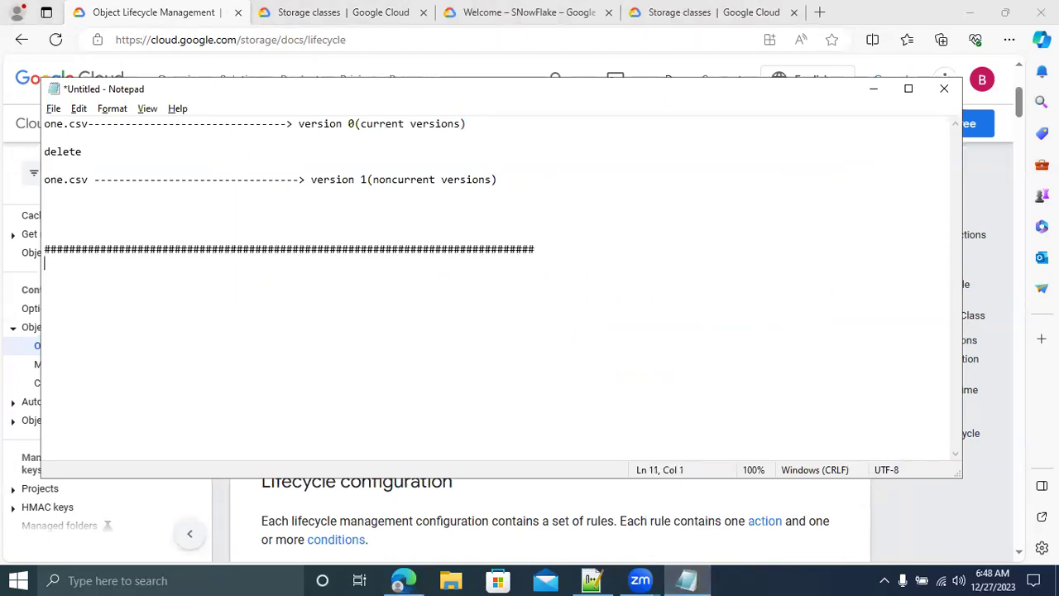
# Enter two.csv below the separator and put the heading "staging" above it.
pyautogui.write('two.csv')
pyautogui.press('Up')
pyautogui.press('Up')
pyautogui.write('su')
pyautogui.press('BackSpace')
pyautogui.write('taging')
# Extend the two.csv line under the staging heading with a dashed arrow to "version 0".
pyautogui.press('Down')
pyautogui.press('Down')
pyautogui.press('Right')
pyautogui.press('Right')
pyautogui.press('Right')
pyautogui.press('Right')
pyautogui.press('Right')
pyautogui.press('Right')
pyautogui.press('Right')
pyautogui.write('---------')
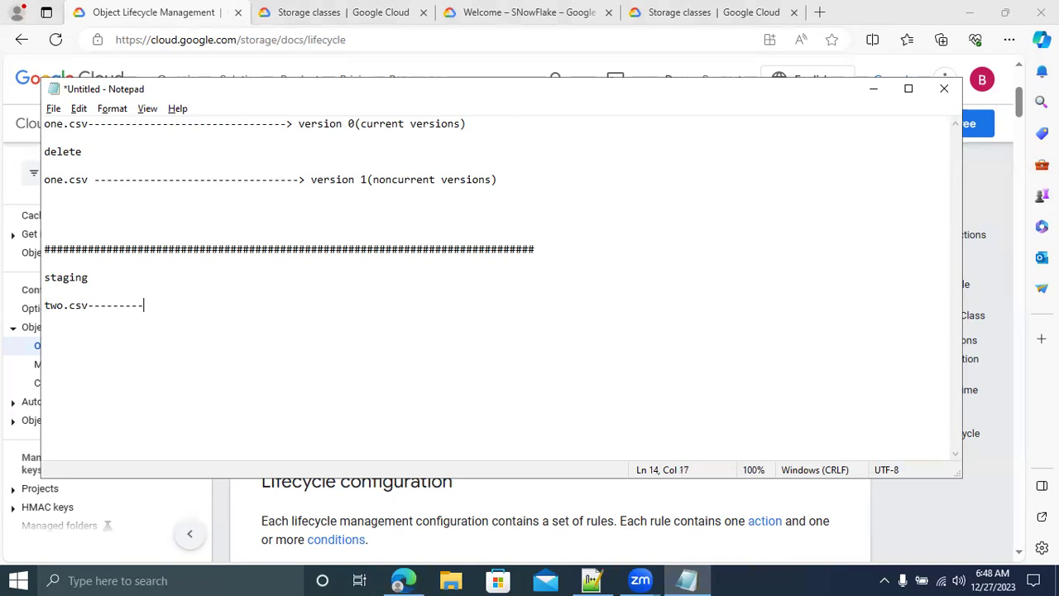
pyautogui.write('-----------------------------------> version 0')
# Add another two.csv line with a dashed arrow to "version1 ( non current version)".
pyautogui.press('Return')
pyautogui.press('Return')
pyautogui.write('two.csv')
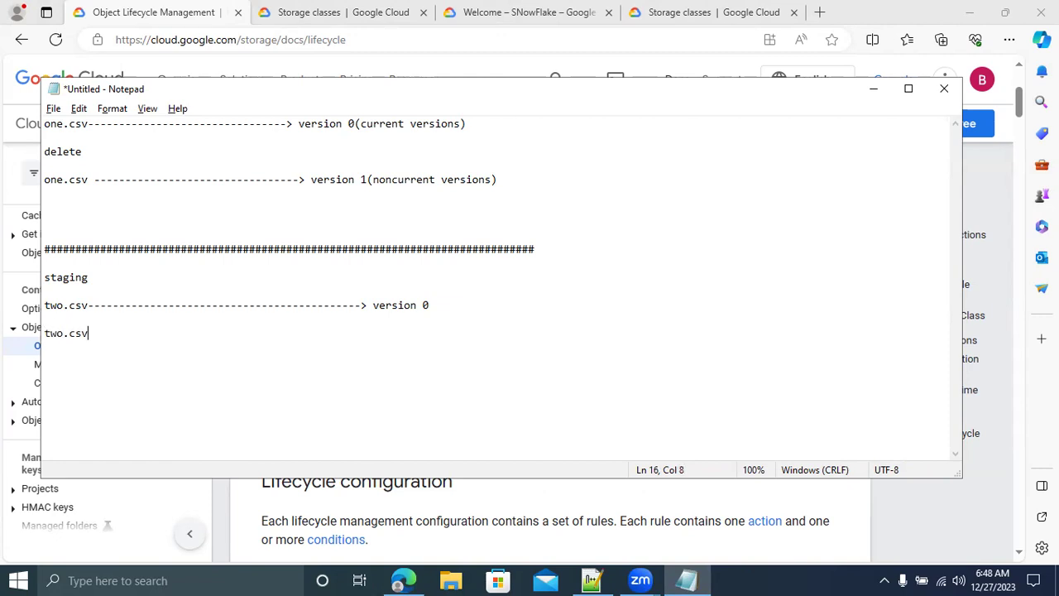
pyautogui.write('--------------------------------------------> version1 ( non current version)')
# Add a third two.csv line under the staging heading with a dashed arrow to "version2( non current versin)".
pyautogui.press('Return')
pyautogui.press('Return')
pyautogui.press('Return')
pyautogui.write('two.csv-------------------------------------------> version2( n')
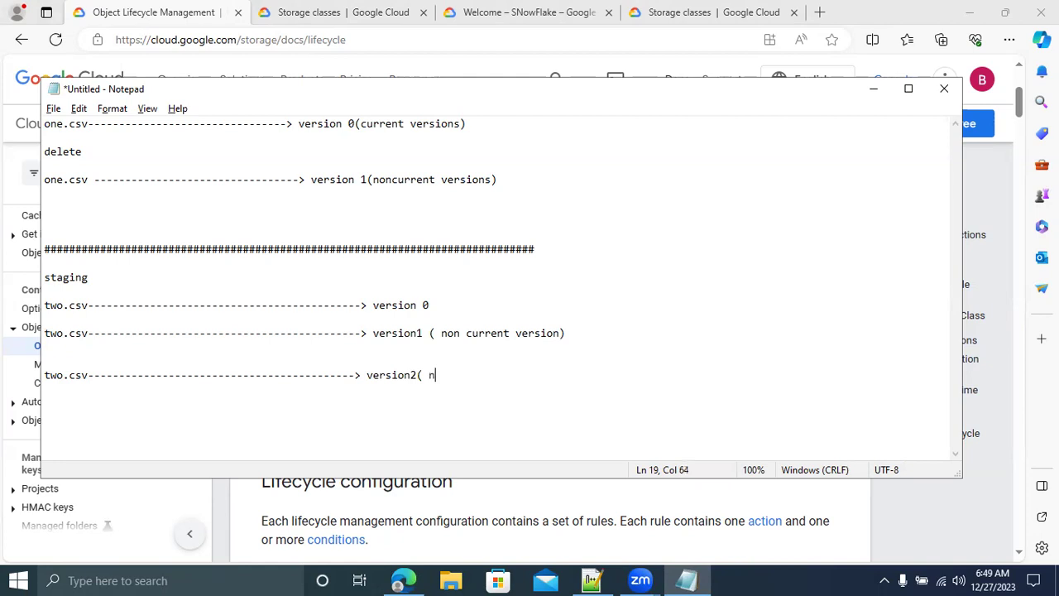
pyautogui.write('on current versin)')
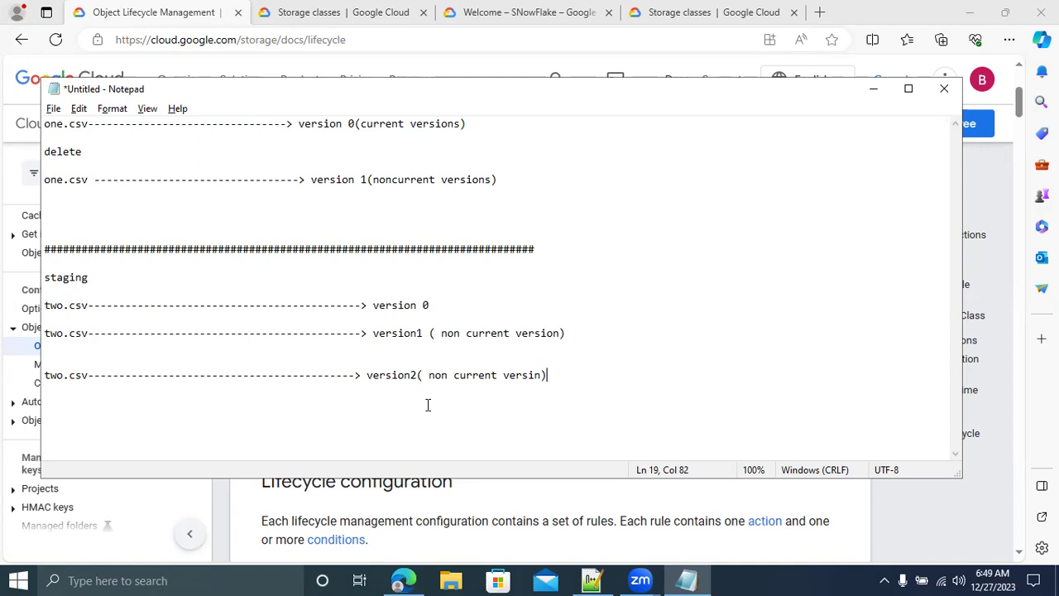
# Compare the documentation's use case of keeping the 3 most recent versions with the two.csv version lines in Notepad.
pyautogui.click(854, 548)
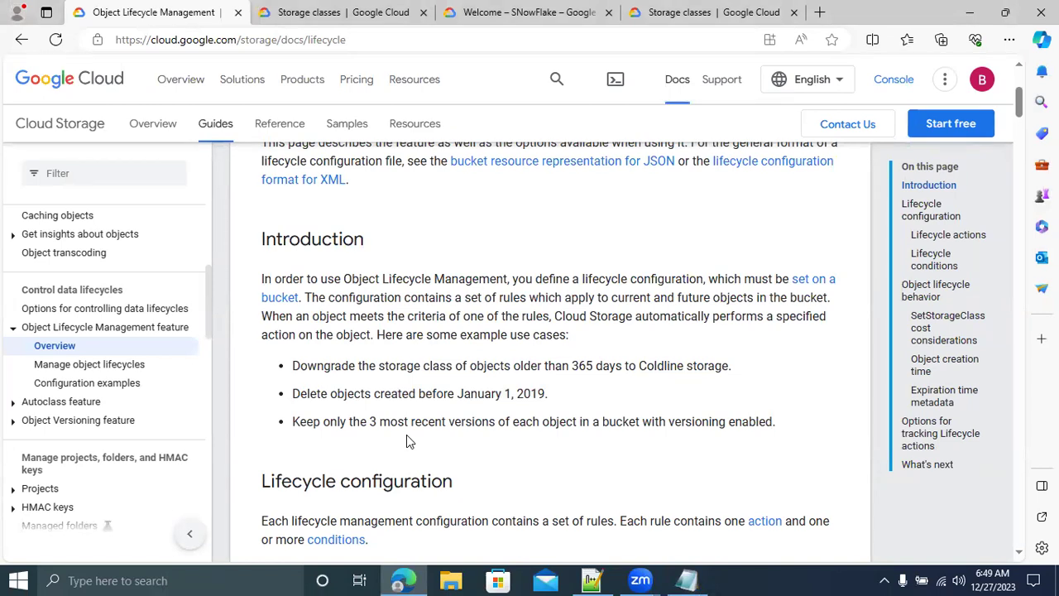
pyautogui.hotkey('alt', 'Tab')
pyautogui.moveTo(369, 306); pyautogui.dragTo(505, 419)
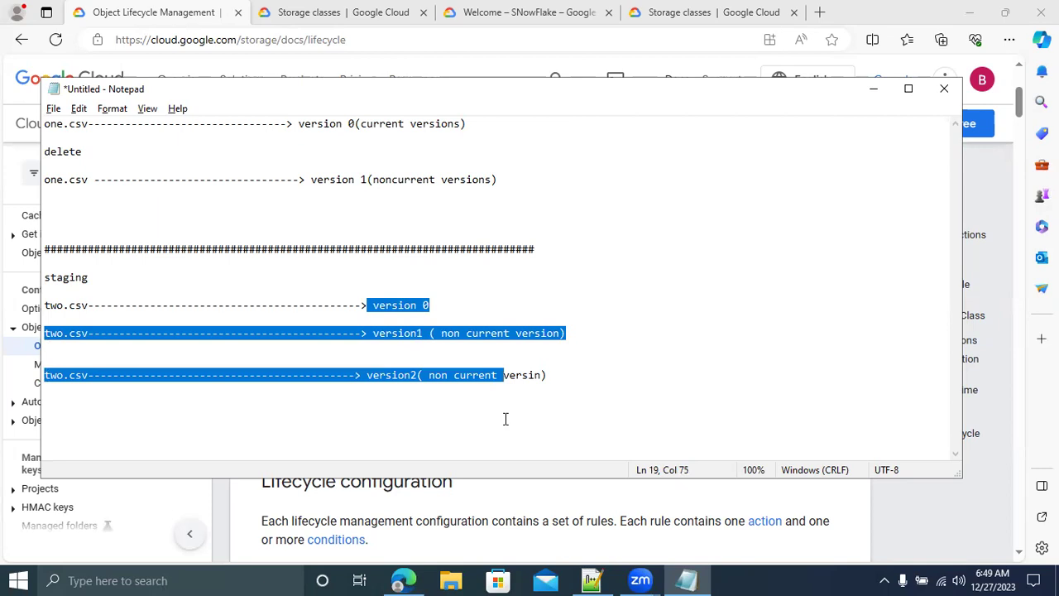
pyautogui.hotkey('alt', 'Tab')
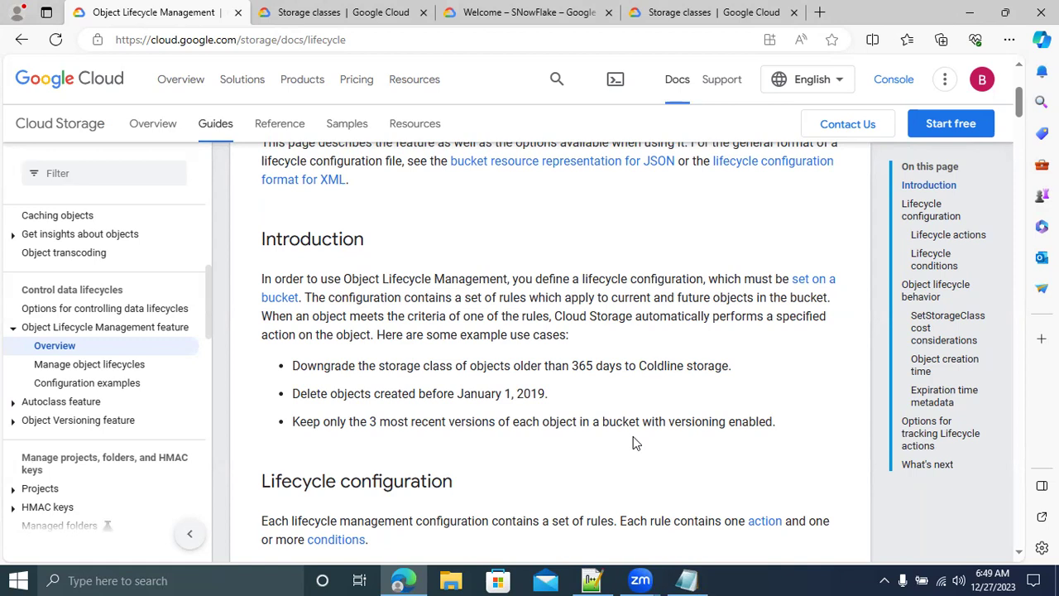
# Add another long separator line of # characters below the version2 line in Notepad, with blank lines after it.
pyautogui.hotkey('alt', 'Tab')
pyautogui.click(632, 381)
pyautogui.press('Return')
pyautogui.press('Return')
pyautogui.press('Return')
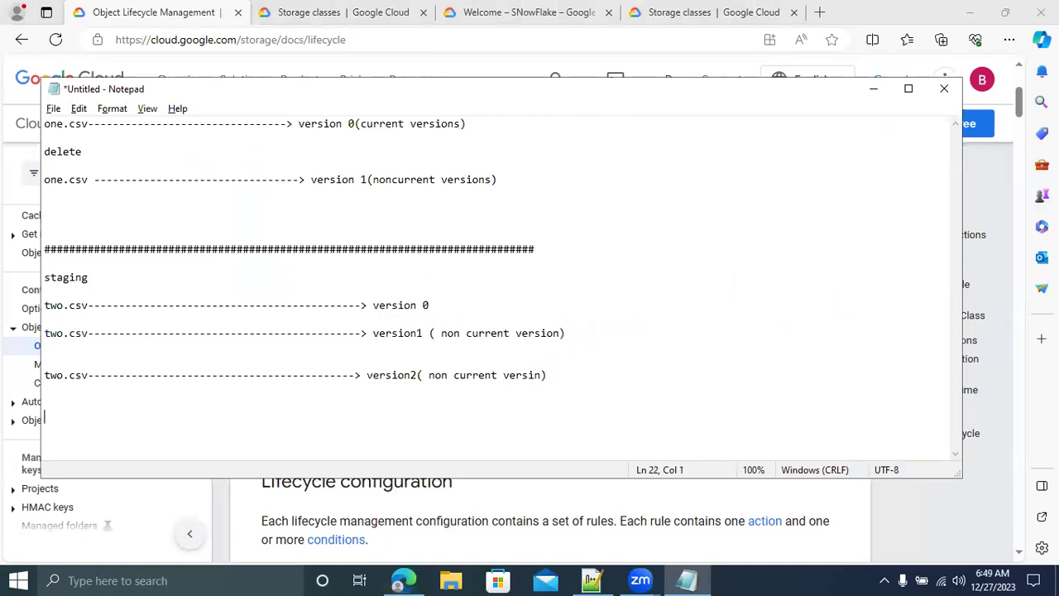
pyautogui.write('######################################################################################')
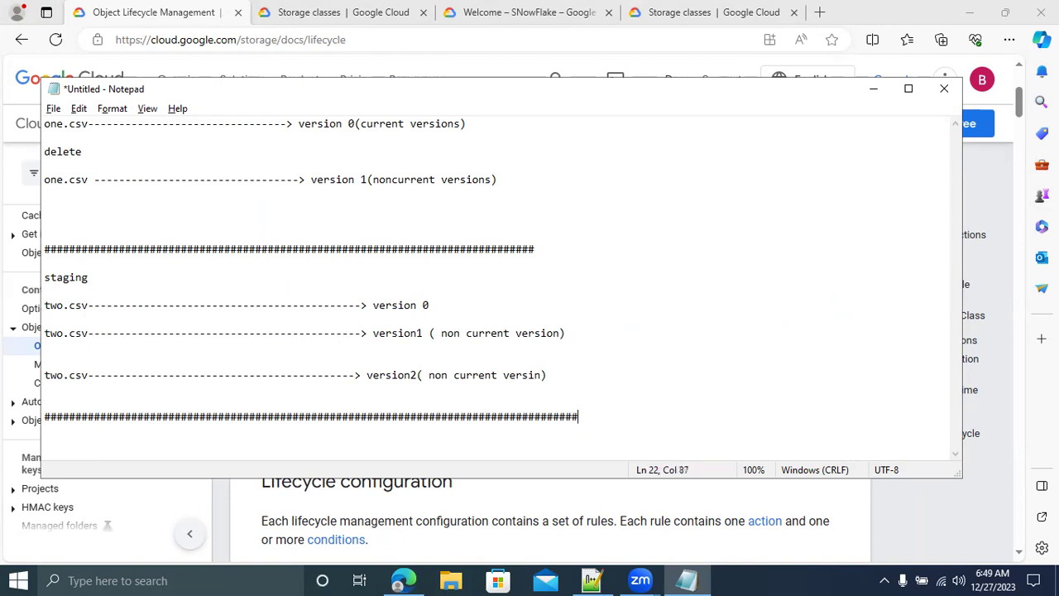
pyautogui.press('Return')
pyautogui.press('Return')
pyautogui.press('Return')
pyautogui.press('Return')
pyautogui.scroll(-1, 630, 381)
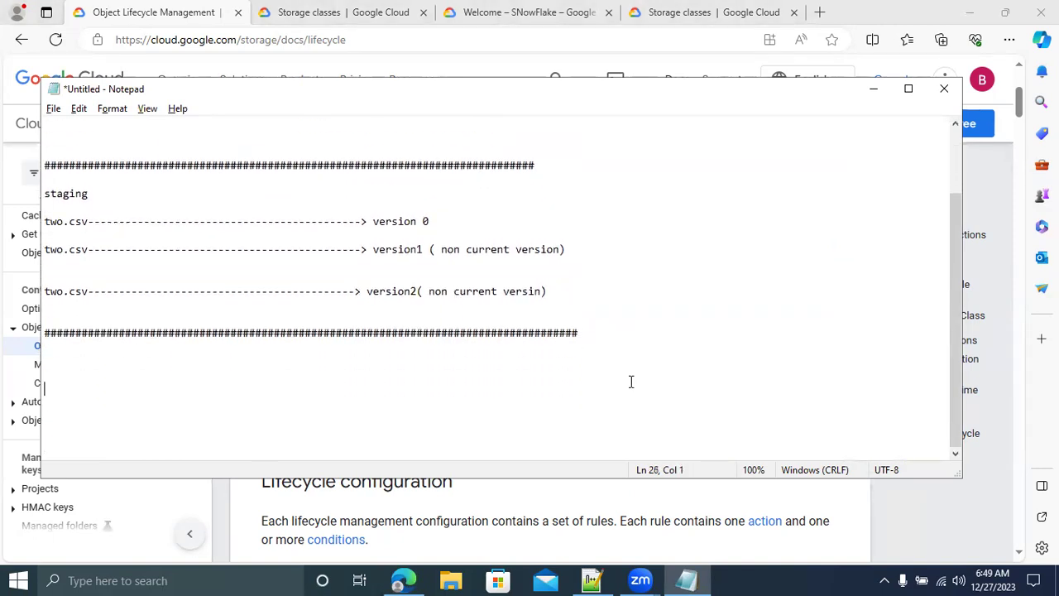
# Write an "OLCM:" line below the separator that links Rule, conditions and action with dashed arrows, followed by blank lines.
pyautogui.write('Object')
pyautogui.press('BackSpace')
pyautogui.press('BackSpace')
pyautogui.press('BackSpace')
pyautogui.press('BackSpace')
pyautogui.press('BackSpace')
pyautogui.press('BackSpace')
pyautogui.write('LCM:')
pyautogui.hotkey('alt', 'Tab')
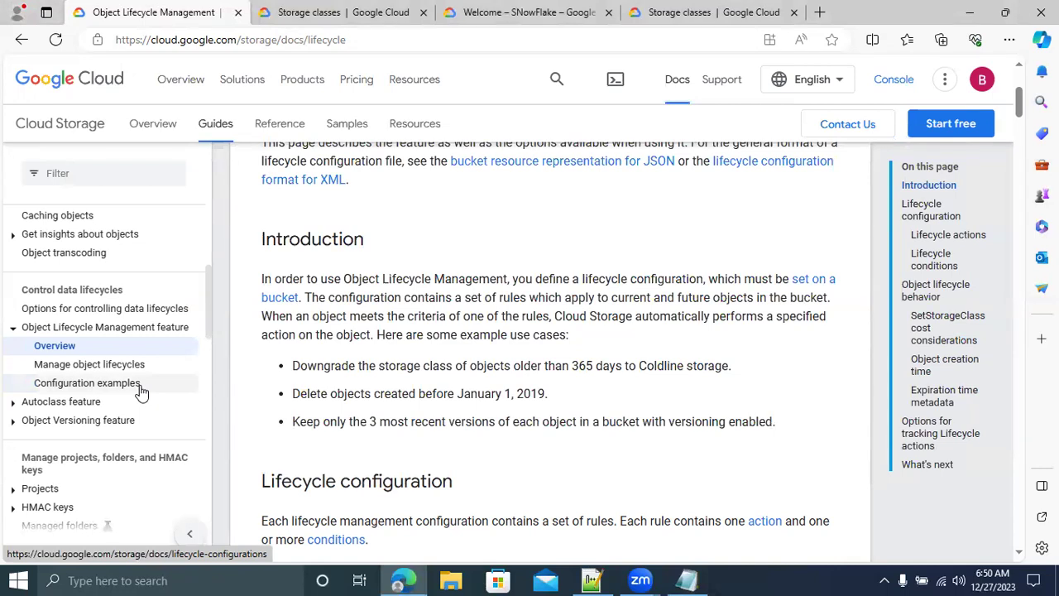
pyautogui.hotkey('alt', 'Tab')
pyautogui.write('Rule-------')
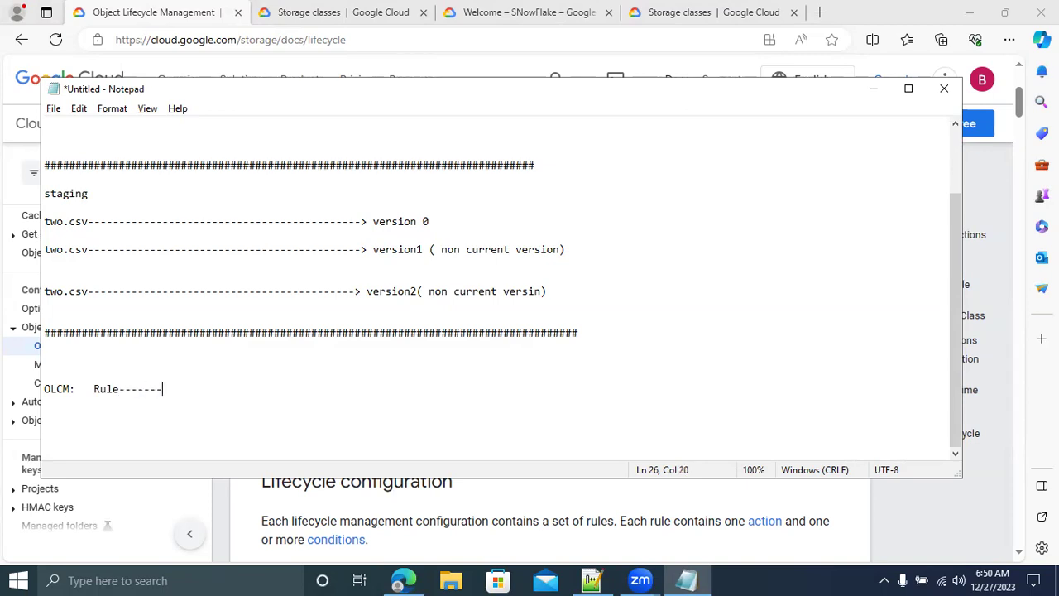
pyautogui.write('> conditions -------> act')
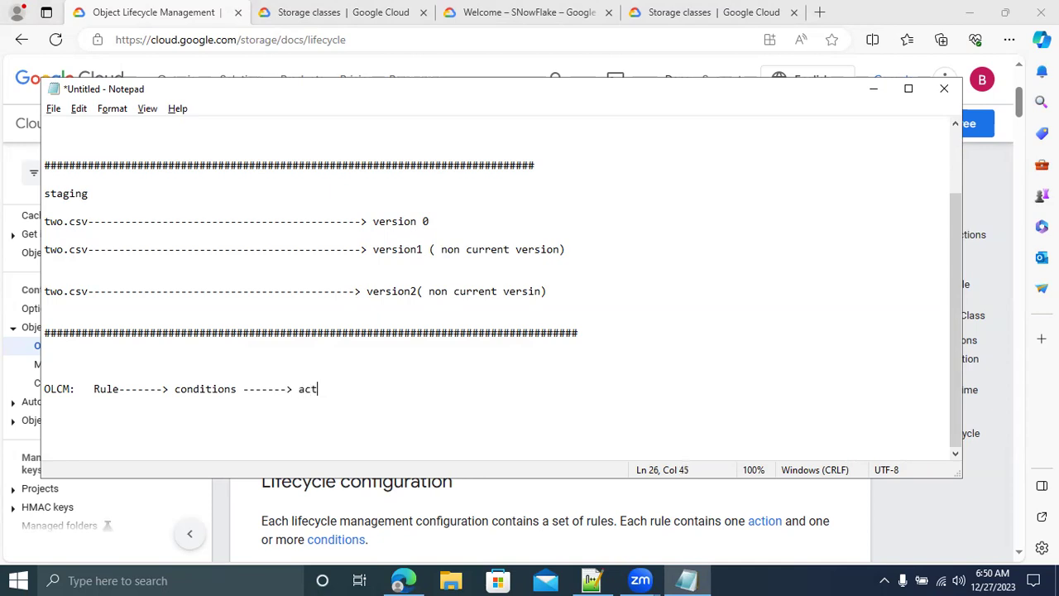
pyautogui.write('ion')
pyautogui.press('Return')
pyautogui.press('Return')
# Number the rule in the OLCM line as "Rule 1".
pyautogui.press('Up')
pyautogui.press('Up')
pyautogui.press('Right')
pyautogui.press('Right')
pyautogui.press('Right')
pyautogui.press('Right')
pyautogui.press('Right')
pyautogui.press('Right')
pyautogui.press('Right')
pyautogui.press('Right')
pyautogui.press('Right')
pyautogui.press('Right')
pyautogui.press('Right')
pyautogui.press('Right')
pyautogui.write('1')
# Add a "Rule 2" line below the OLCM line, with dashed arrows leading to "conditions" and "actions".
pyautogui.press('Right')
pyautogui.press('Right')
pyautogui.press('Right')
pyautogui.press('Right')
pyautogui.press('Right')
pyautogui.press('Right')
pyautogui.press('Right')
pyautogui.press('Right')
pyautogui.press('Right')
pyautogui.press('Right')
pyautogui.press('Right')
pyautogui.press('Right')
pyautogui.press('Right')
pyautogui.press('Right')
pyautogui.press('Right')
pyautogui.press('Right')
pyautogui.press('Right')
pyautogui.press('Right')
pyautogui.press('Right')
pyautogui.press('Right')
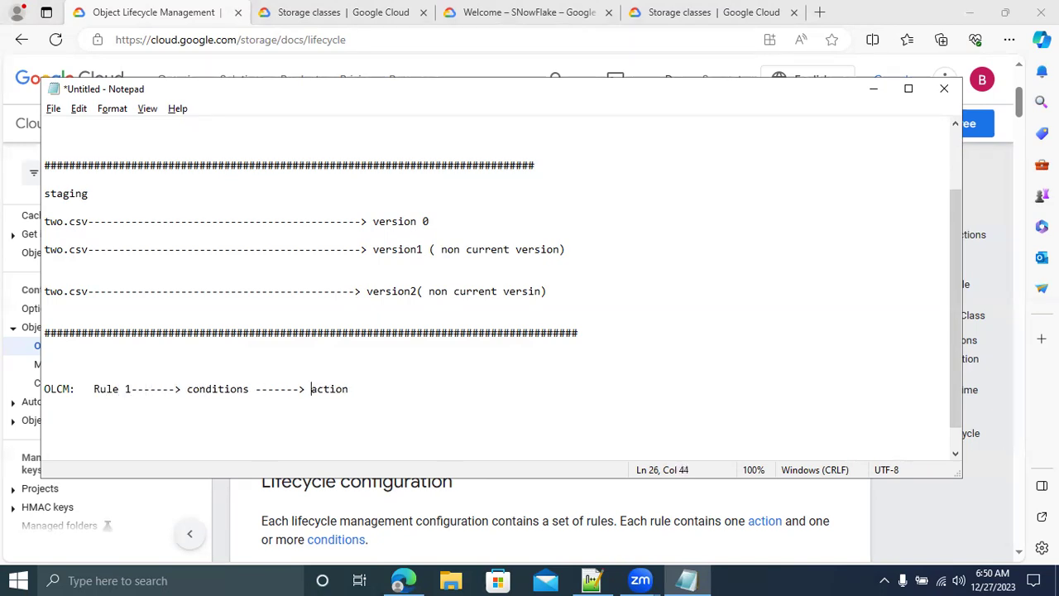
pyautogui.press('Right')
pyautogui.write('Rule')
pyautogui.write('2----------------> conditions-------')
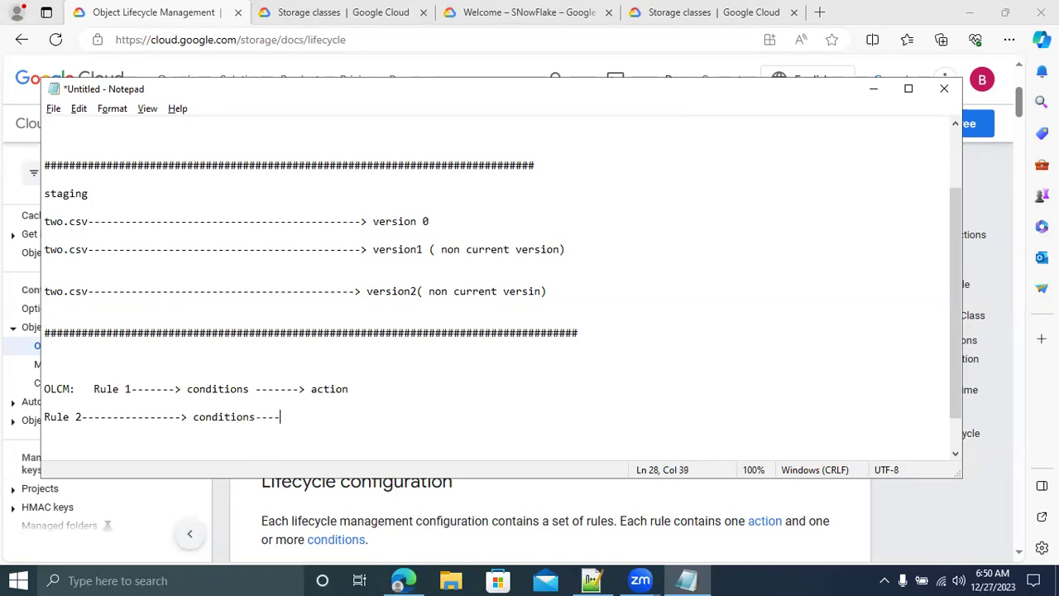
pyautogui.write('> actions')
# Complete Rule 1 with ">365" after conditions and a dashed arrow from action to "cold line storage".
pyautogui.click(252, 390)
pyautogui.write('>365')
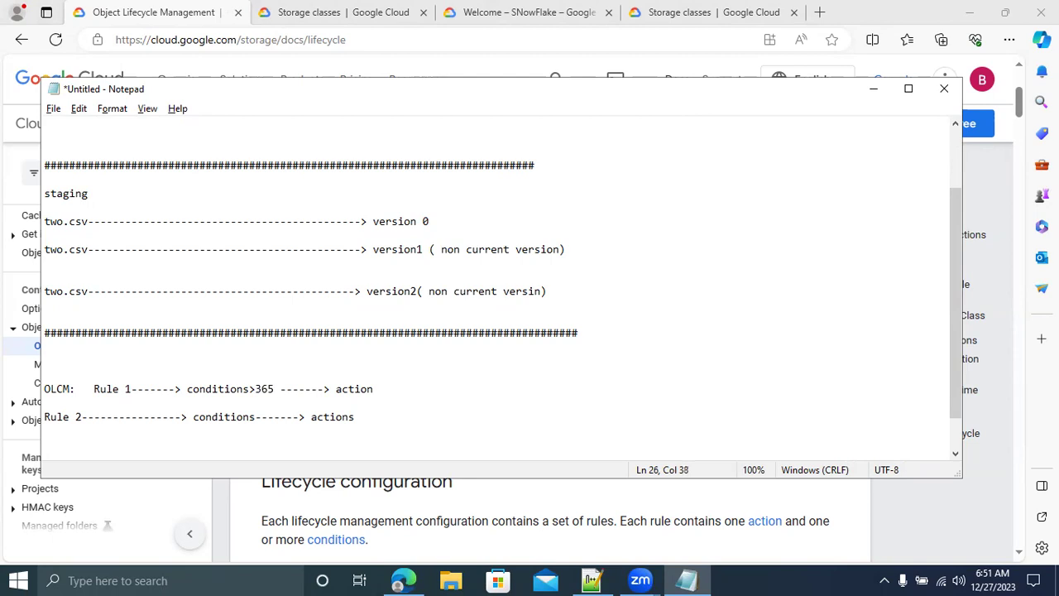
pyautogui.press('Right')
pyautogui.press('Right')
pyautogui.press('Right')
pyautogui.press('Right')
pyautogui.press('Right')
pyautogui.press('Right')
pyautogui.press('Right')
pyautogui.press('Right')
pyautogui.press('Right')
pyautogui.press('Right')
pyautogui.press('Right')
pyautogui.press('Right')
pyautogui.press('Right')
pyautogui.press('Right')
pyautogui.press('Right')
pyautogui.press('Right')
pyautogui.write('------> cold line storage')
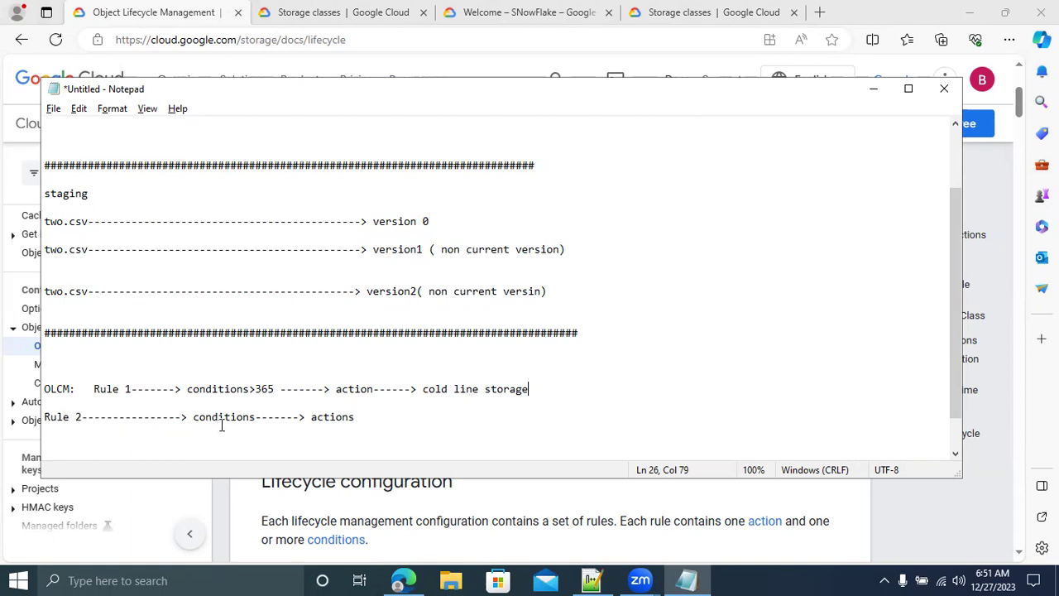
# Complete Rule 2 with "> jan 01,2022" after conditions and a dashed arrow from actions to "delete".
pyautogui.click(258, 417)
pyautogui.write('> ')
pyautogui.write('jan 01')
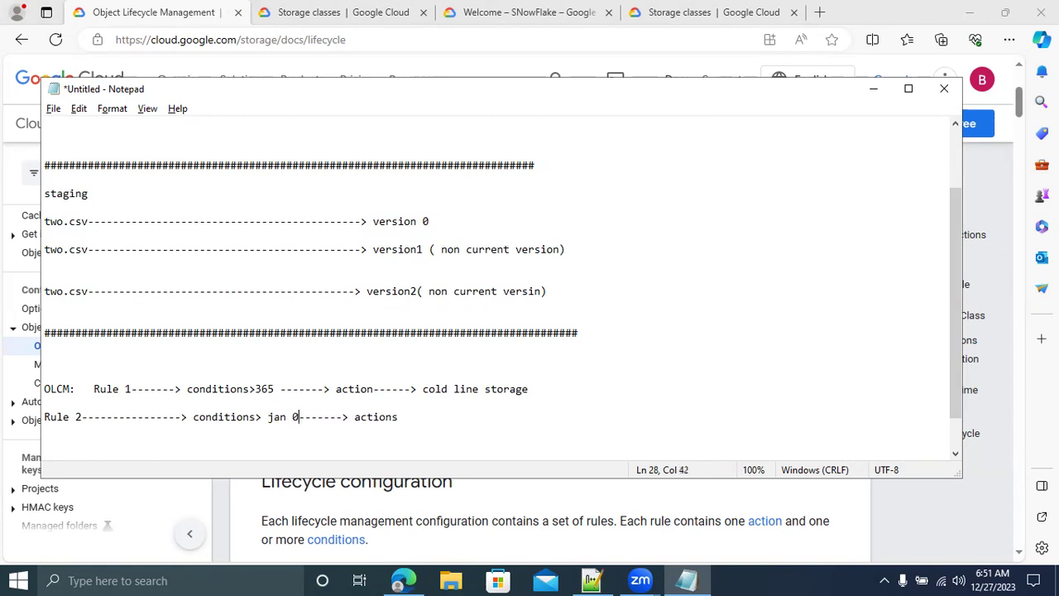
pyautogui.write(',2022')
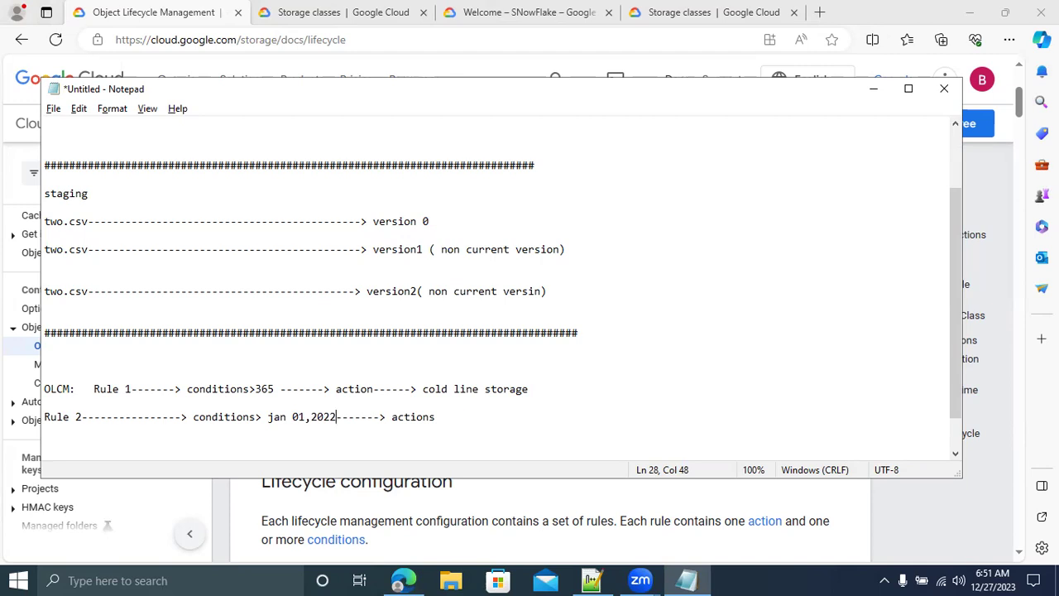
pyautogui.click(457, 417)
pyautogui.write('-----> delete')
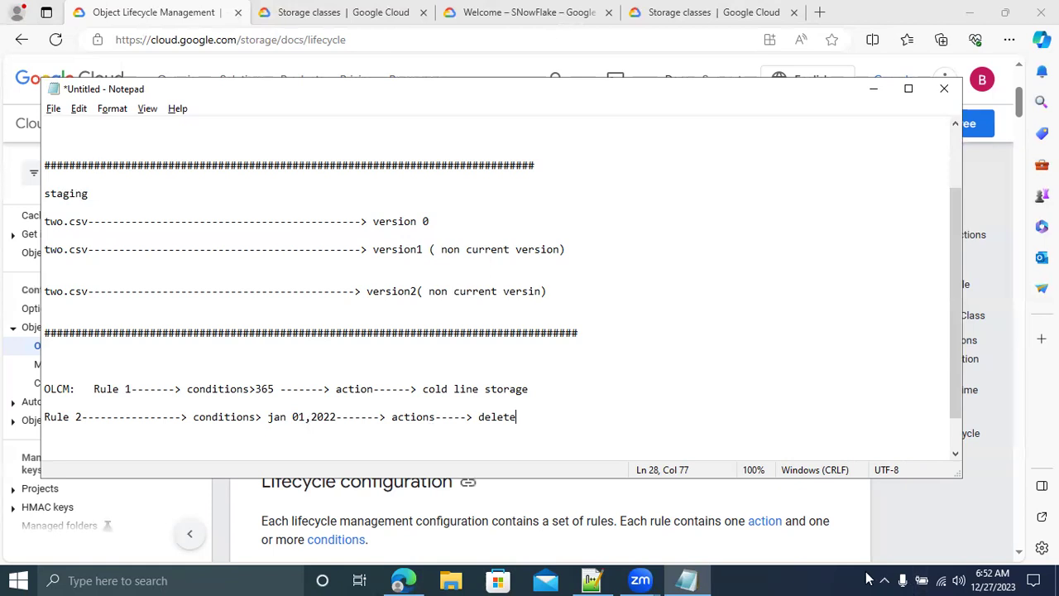
# Switch to the browser and review the three example use cases and the start of the Lifecycle configuration section.
pyautogui.hotkey('alt', 'Tab')
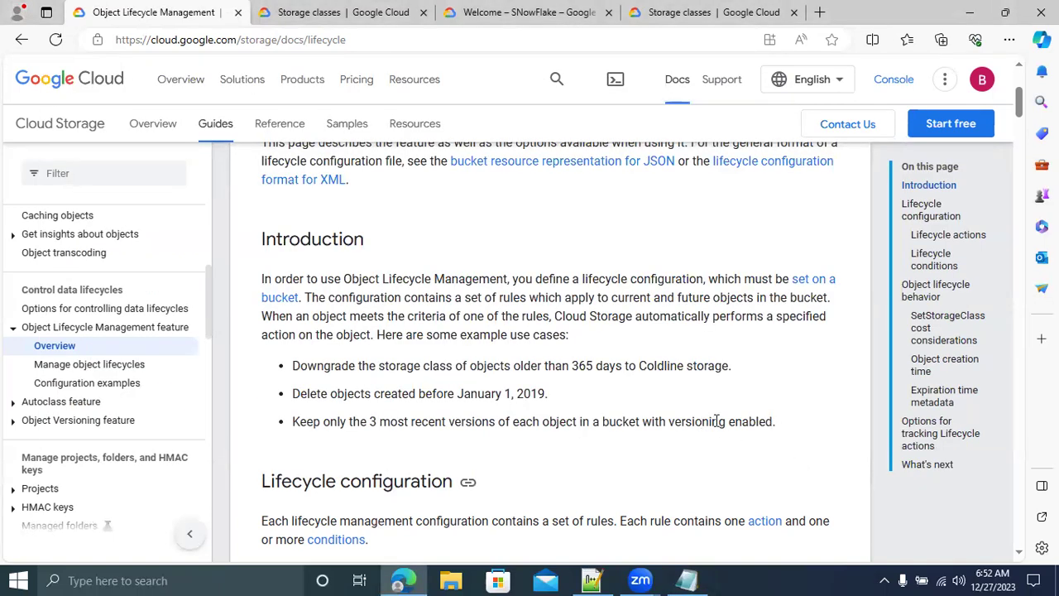
pyautogui.moveTo(786, 423); pyautogui.dragTo(306, 355)
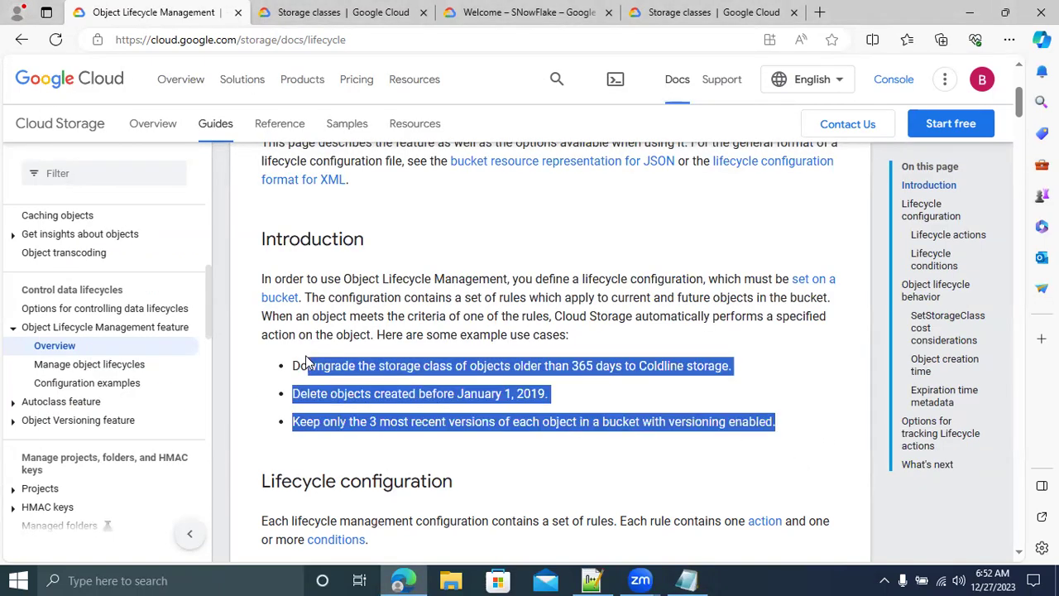
pyautogui.click(633, 460)
pyautogui.scroll(-2, 633, 461)
pyautogui.scroll(-3, 634, 461)
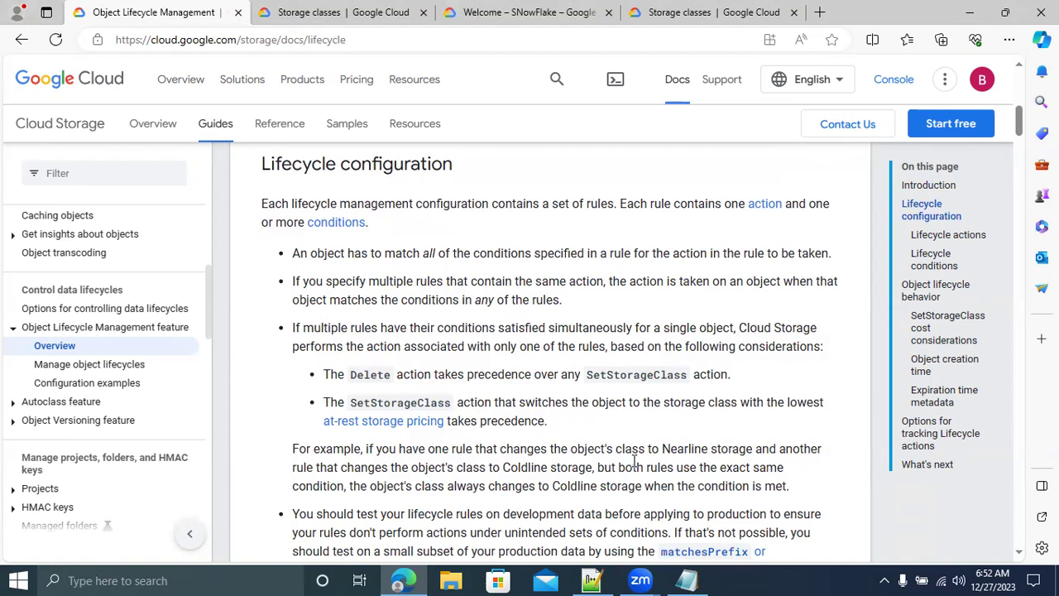
# Compare the two OLCM rules in Notepad with the documentation's points on multiple rules, precedence, testing and configuration changes.
pyautogui.hotkey('alt', 'Tab')
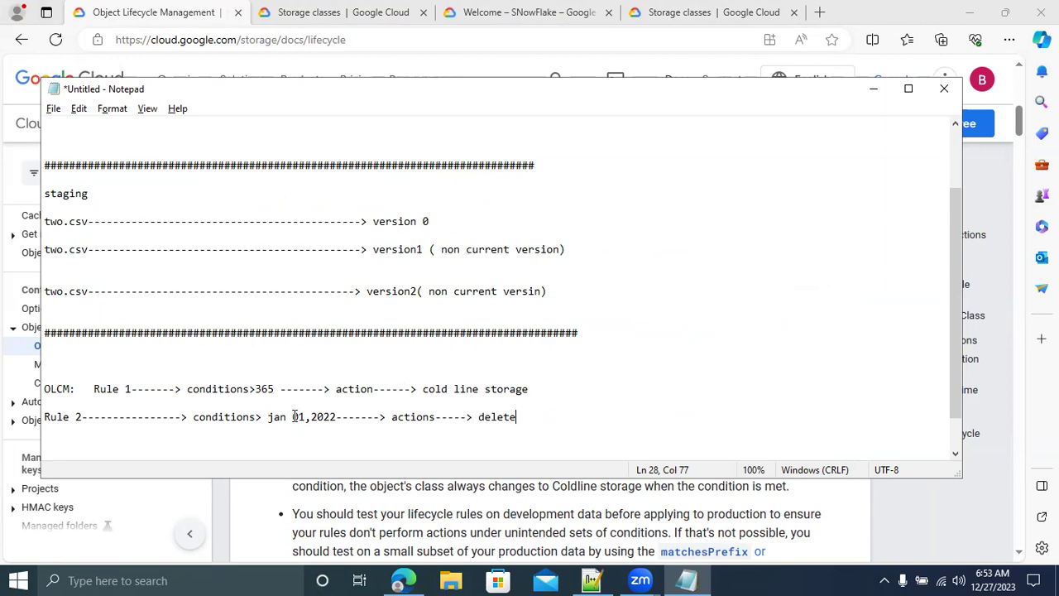
pyautogui.hotkey('alt', 'Tab')
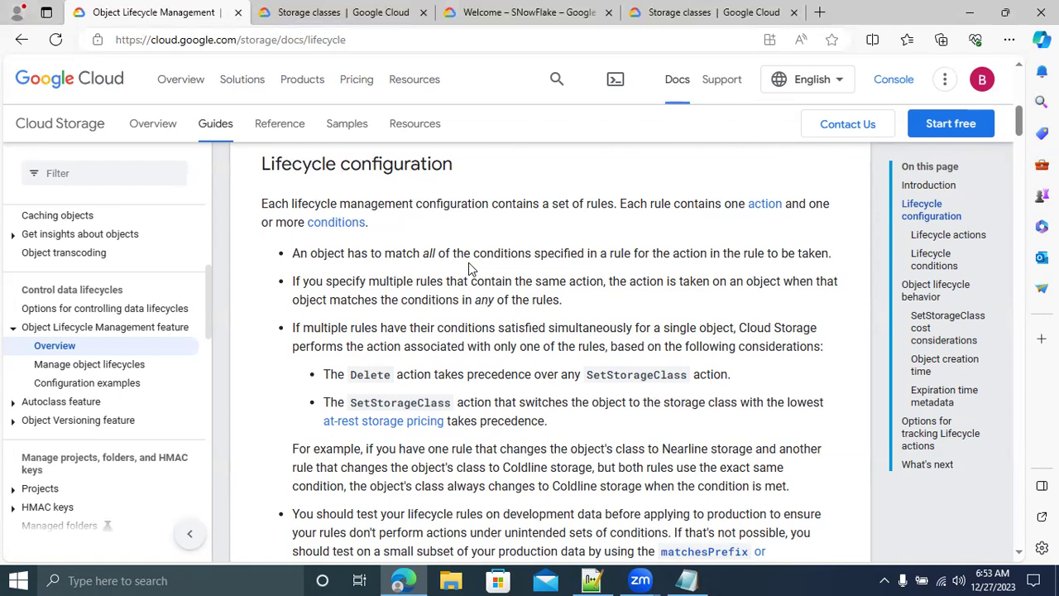
pyautogui.hotkey('alt', 'Tab')
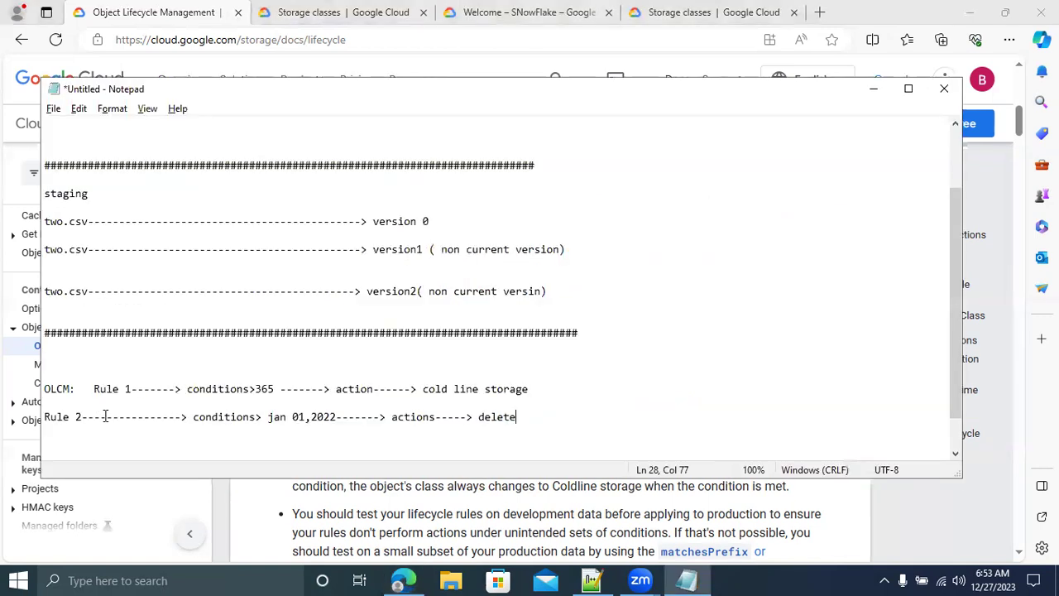
pyautogui.hotkey('alt', 'Tab')
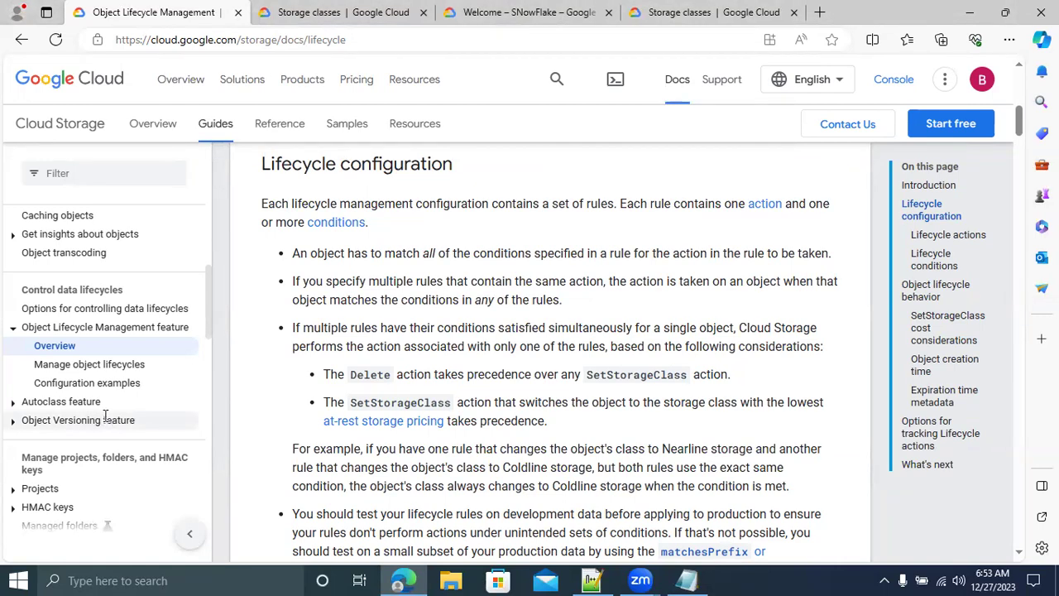
pyautogui.hotkey('alt', 'Tab')
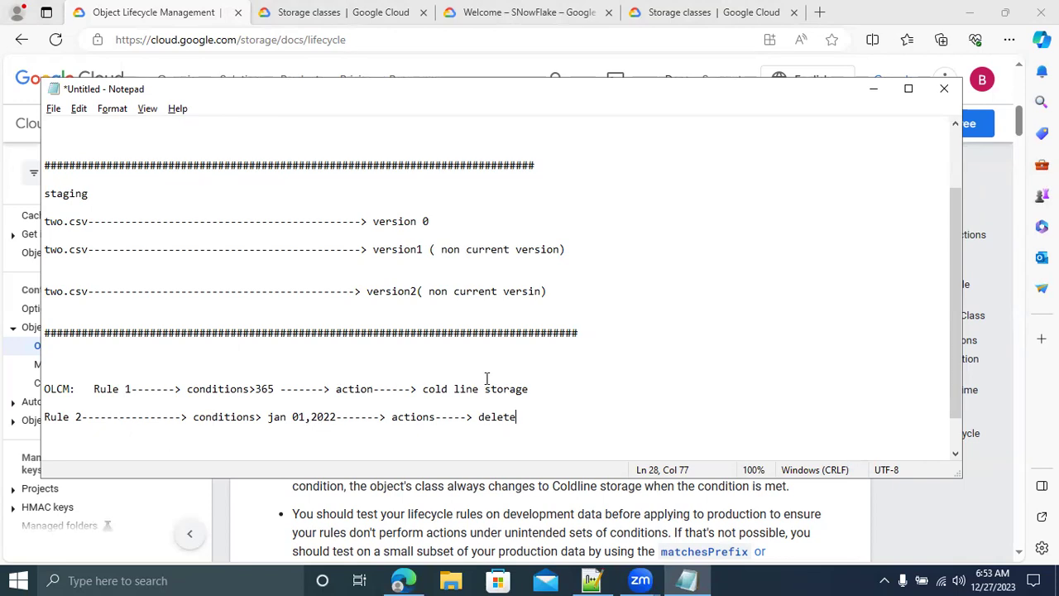
pyautogui.hotkey('alt', 'Tab')
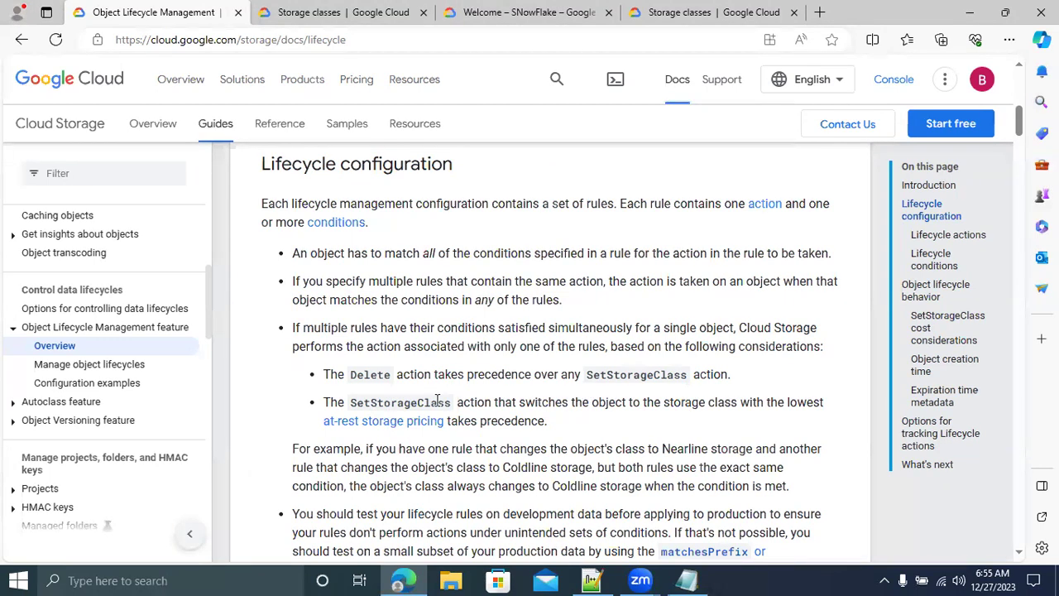
pyautogui.scroll(-2, 437, 401)
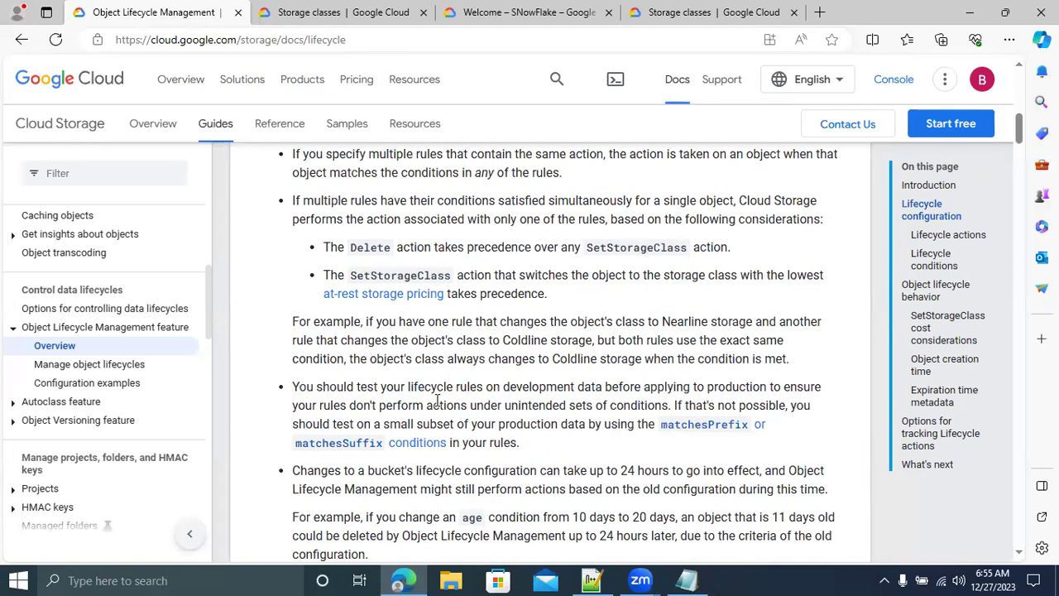
pyautogui.scroll(-2, 437, 400)
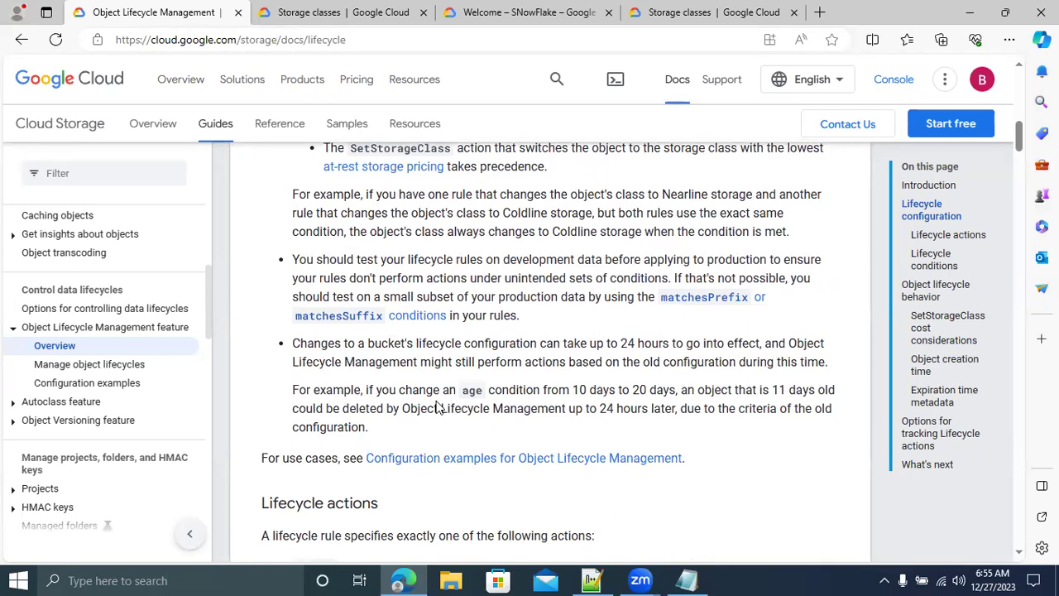
pyautogui.scroll(1, 438, 407)
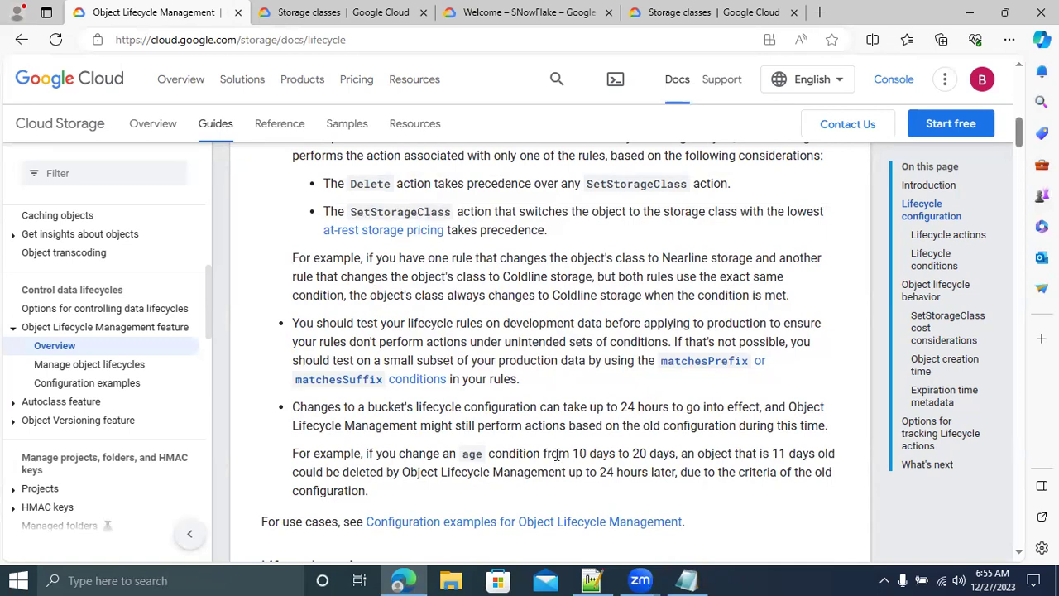
# Add a "three.csv" entry in Notepad between the two.csv version2 line and the second separator.
pyautogui.click(693, 579)
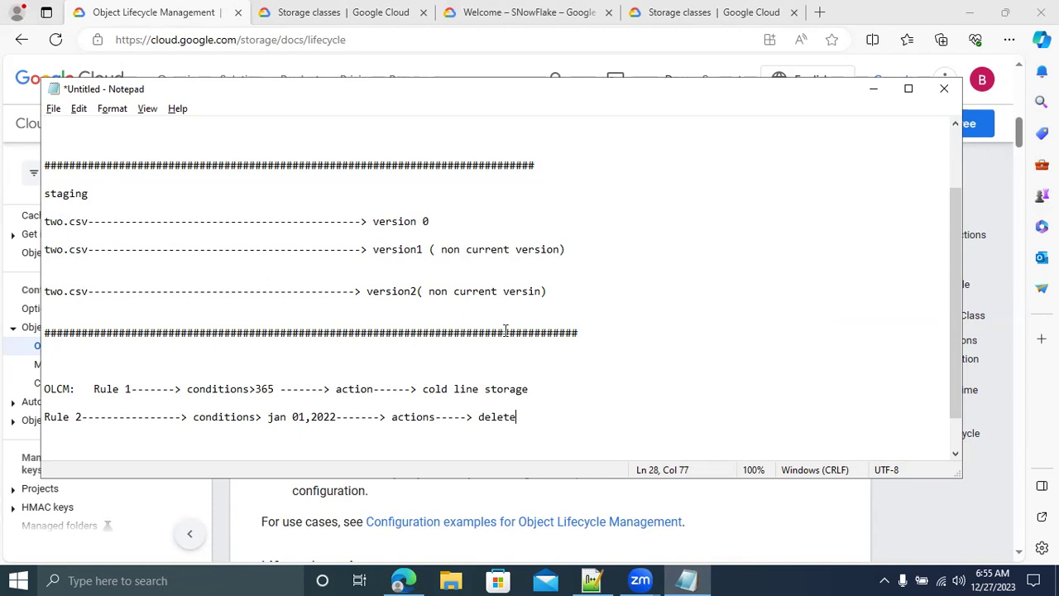
pyautogui.click(571, 297)
pyautogui.press('Return')
pyautogui.press('Return')
pyautogui.press('Return')
pyautogui.write('three.csv')
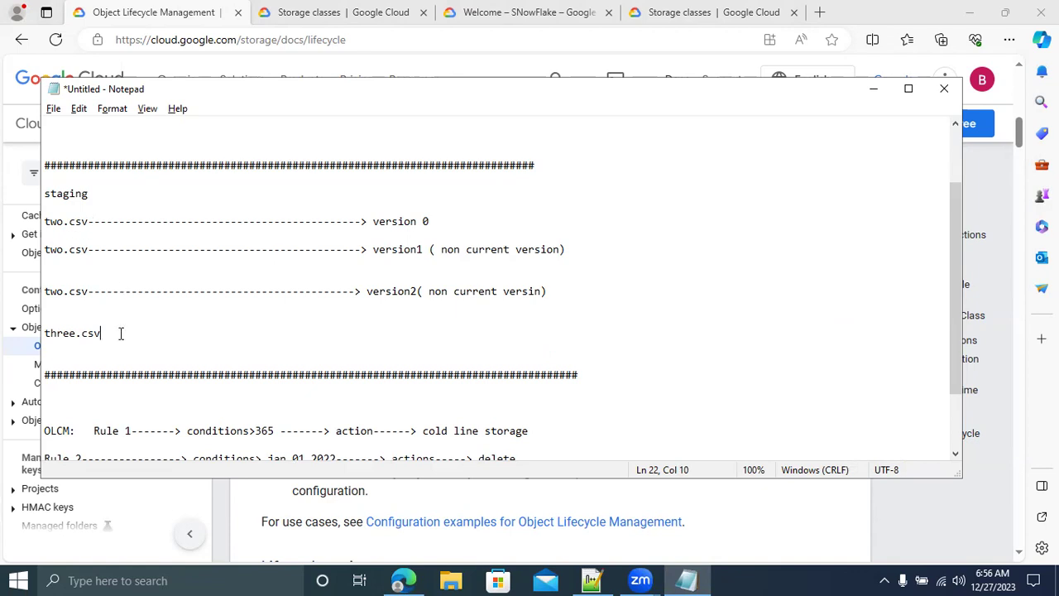
# Compare the two.csv version 0 entry with the three.csv entry by highlighting each in turn.
pyautogui.moveTo(64, 222)
pyautogui.mouseDown()
pyautogui.moveTo(47, 223)
pyautogui.moveTo(86, 224)
pyautogui.moveTo(68, 230)
pyautogui.mouseUp()
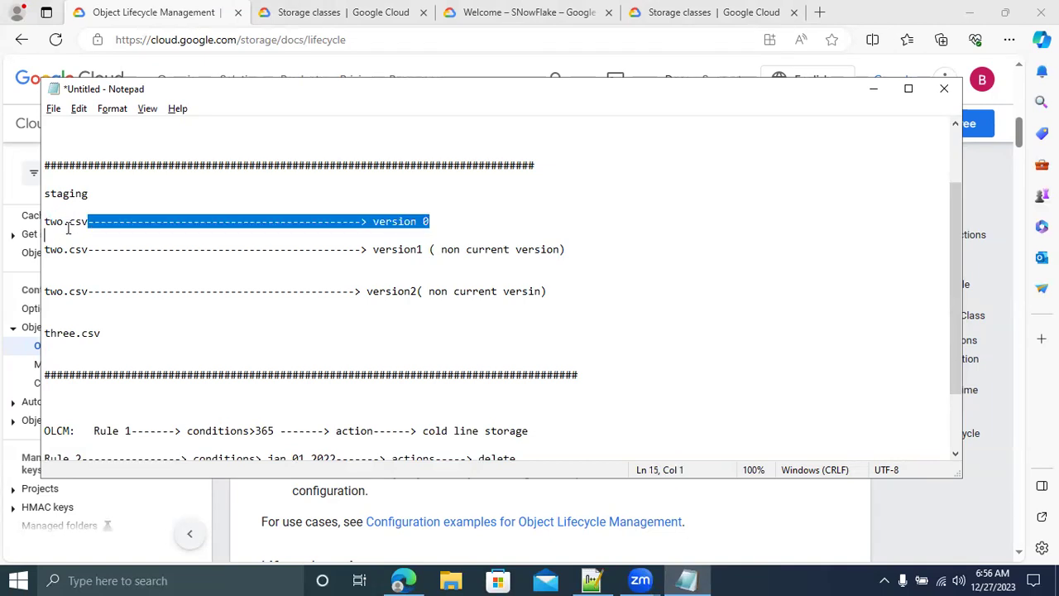
pyautogui.moveTo(106, 333); pyautogui.dragTo(43, 335)
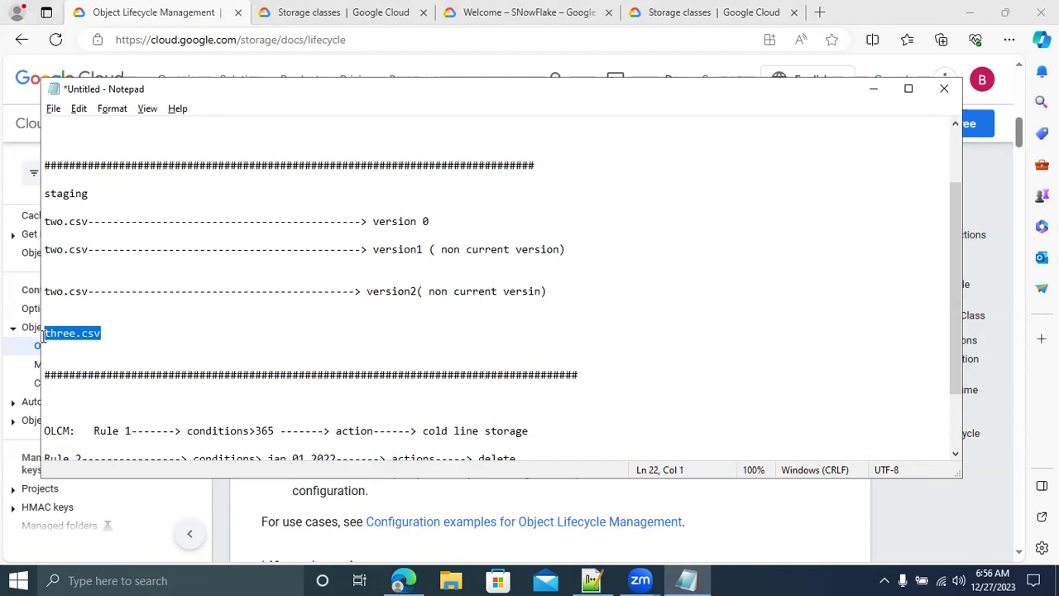
pyautogui.moveTo(88, 223); pyautogui.dragTo(70, 226)
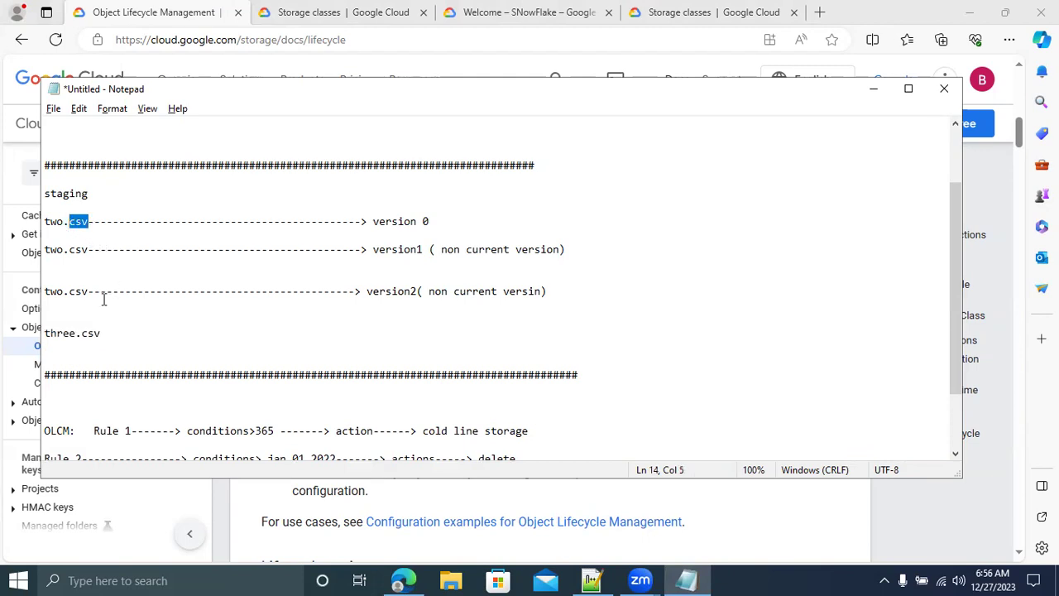
# Highlight the csv suffix of three.csv and add a "staging_warf_data.xml" line several lines below Rule 2.
pyautogui.moveTo(102, 333); pyautogui.dragTo(81, 334)
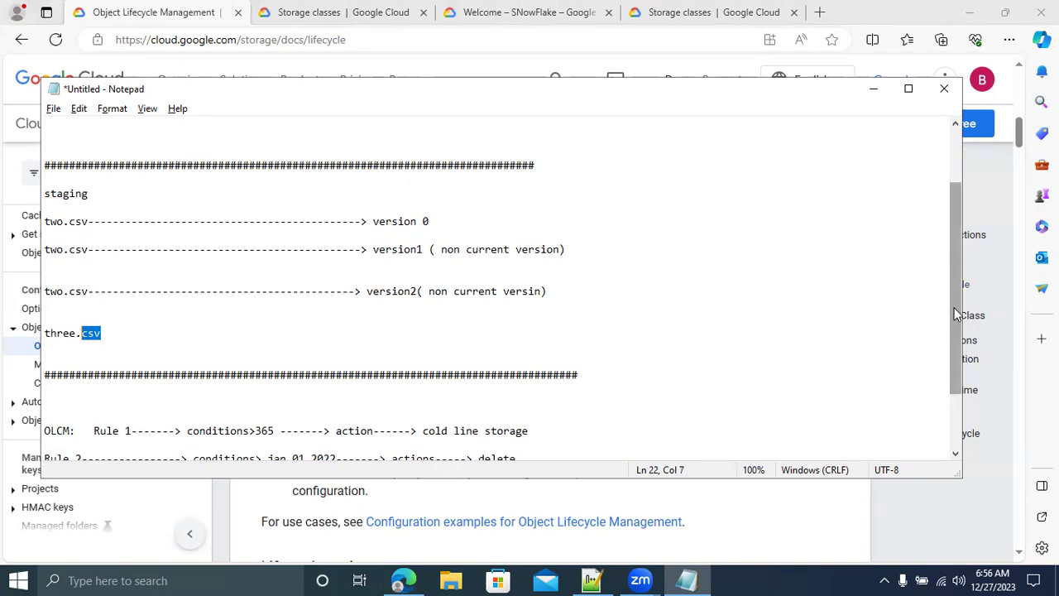
pyautogui.moveTo(955, 308); pyautogui.dragTo(960, 419)
pyautogui.click(515, 385)
pyautogui.press('Return')
pyautogui.press('Return')
pyautogui.press('Return')
pyautogui.press('Return')
pyautogui.press('Return')
pyautogui.write('stag')
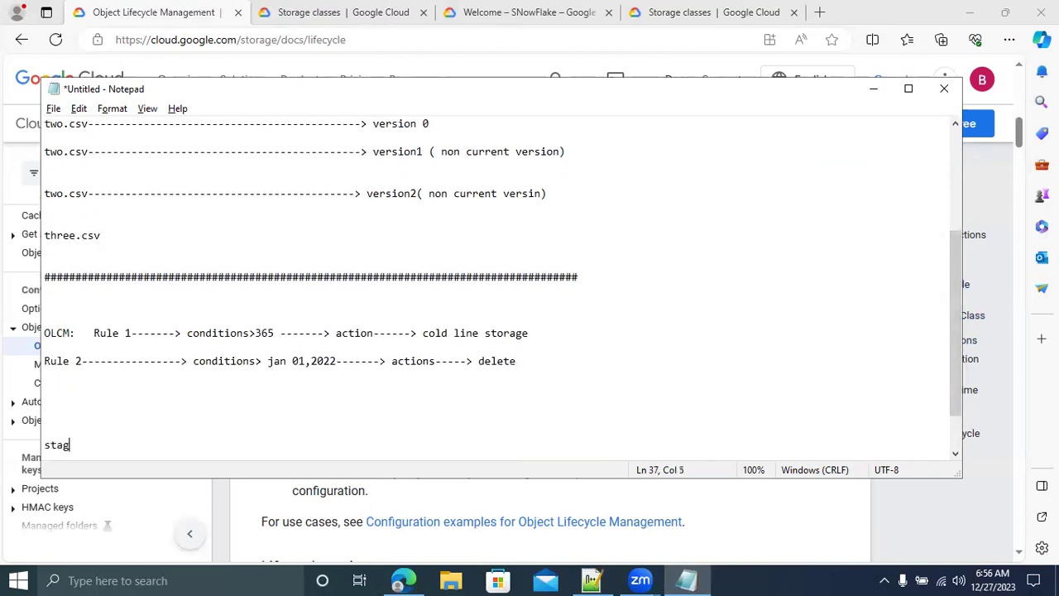
pyautogui.write('ing_warf data.xm;')
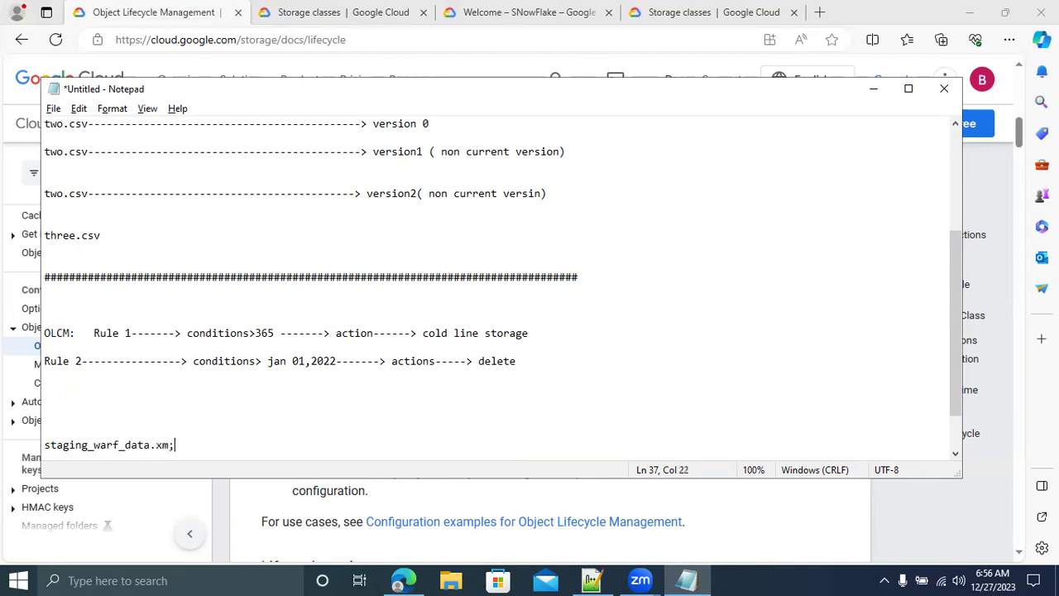
pyautogui.press('Return')
pyautogui.press('Return')
pyautogui.press('Return')
pyautogui.press('BackSpace')
pyautogui.press('BackSpace')
pyautogui.press('BackSpace')
pyautogui.press('BackSpace')
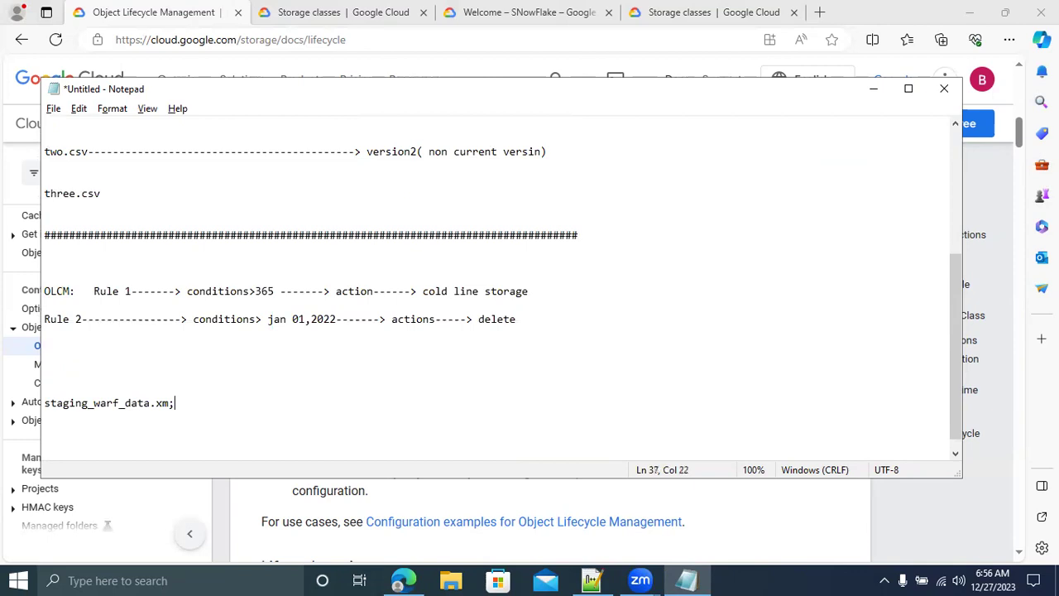
pyautogui.write('l')
# Add "staging_etl003.csv" on the line directly below staging_warf_data.xml.
pyautogui.press('Return')
pyautogui.write('staging')
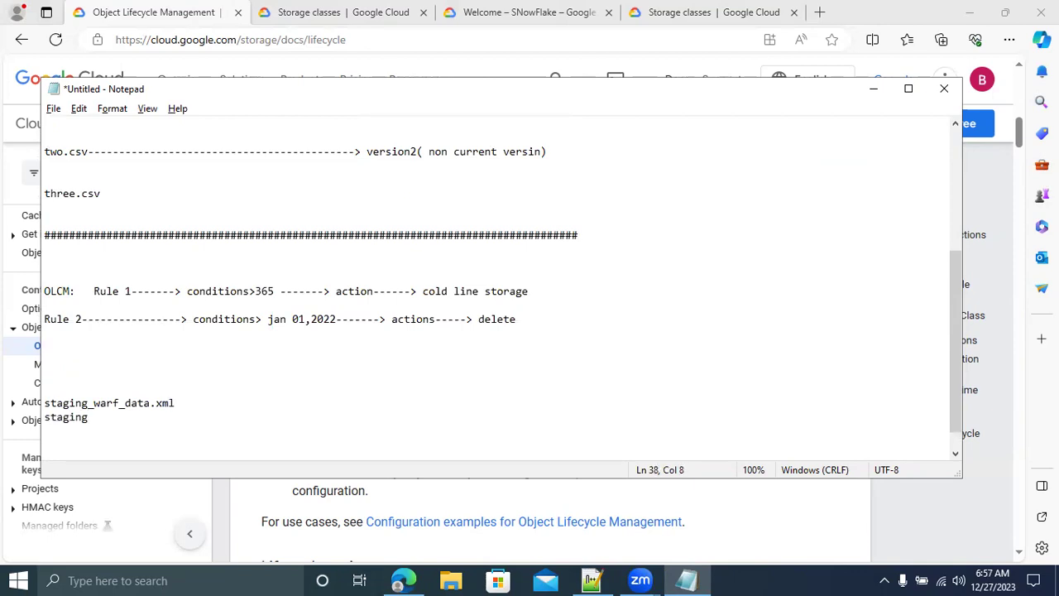
pyautogui.write('_etl003.csv')
# Highlight the staging prefix of the file names, then switch to the browser and review the matchesPrefix, matchesSuffix and configuration-change notes.
pyautogui.moveTo(89, 403); pyautogui.dragTo(28, 420)
pyautogui.click(89, 418)
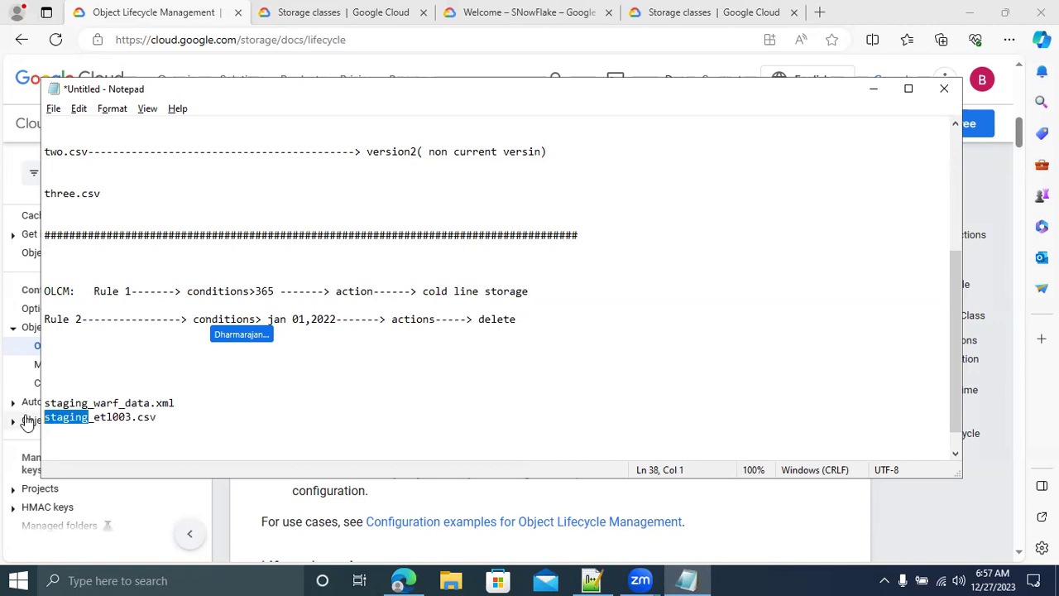
pyautogui.click(872, 89)
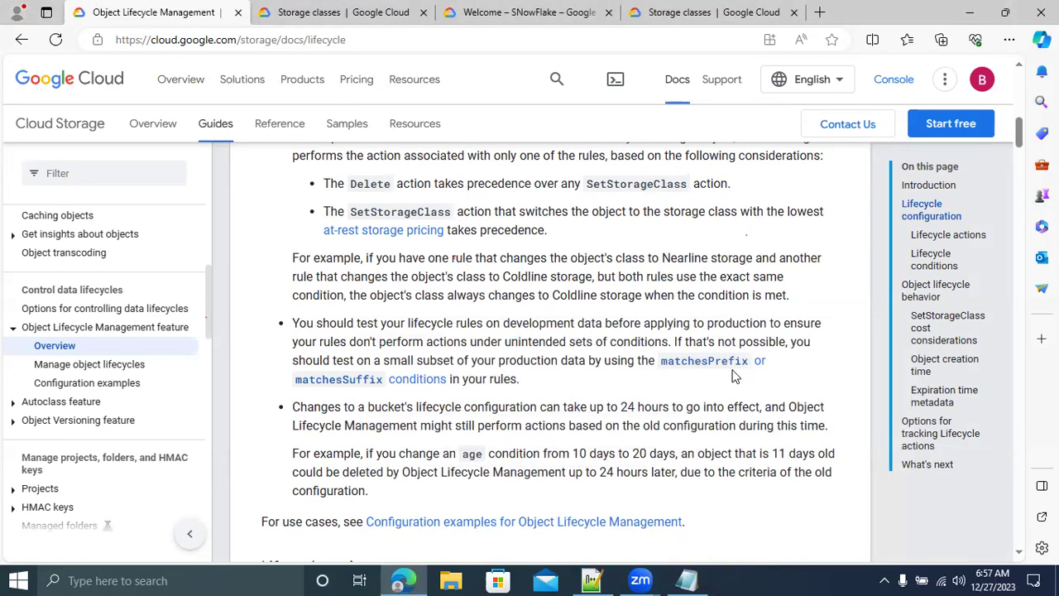
pyautogui.scroll(-1, 734, 377)
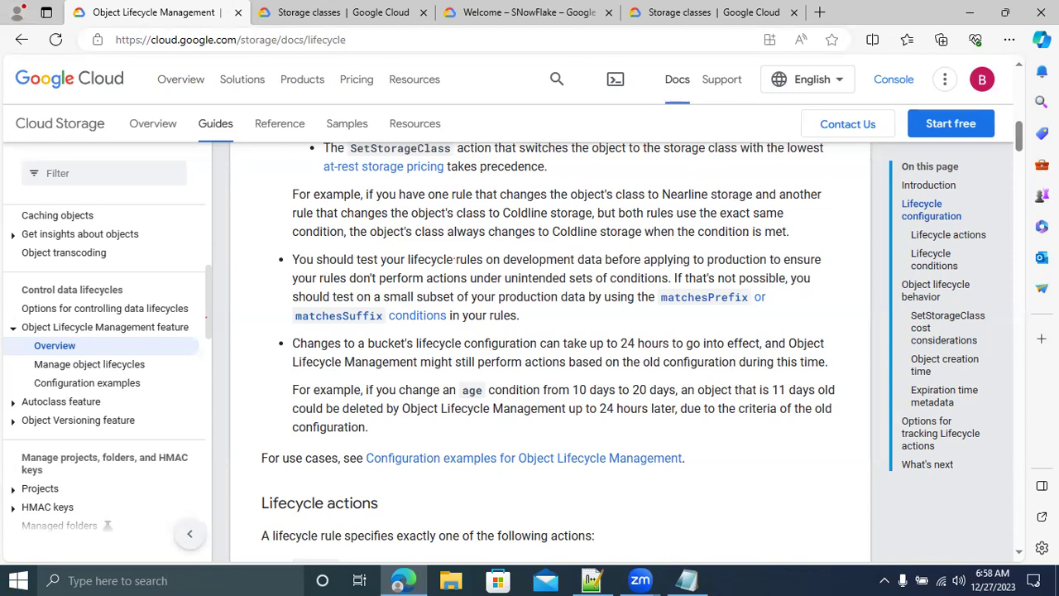
# Switch to Notepad and, well below the staging file names, add a line linking "150 days" by a dashed arrow to "cold line storage".
pyautogui.click(682, 579)
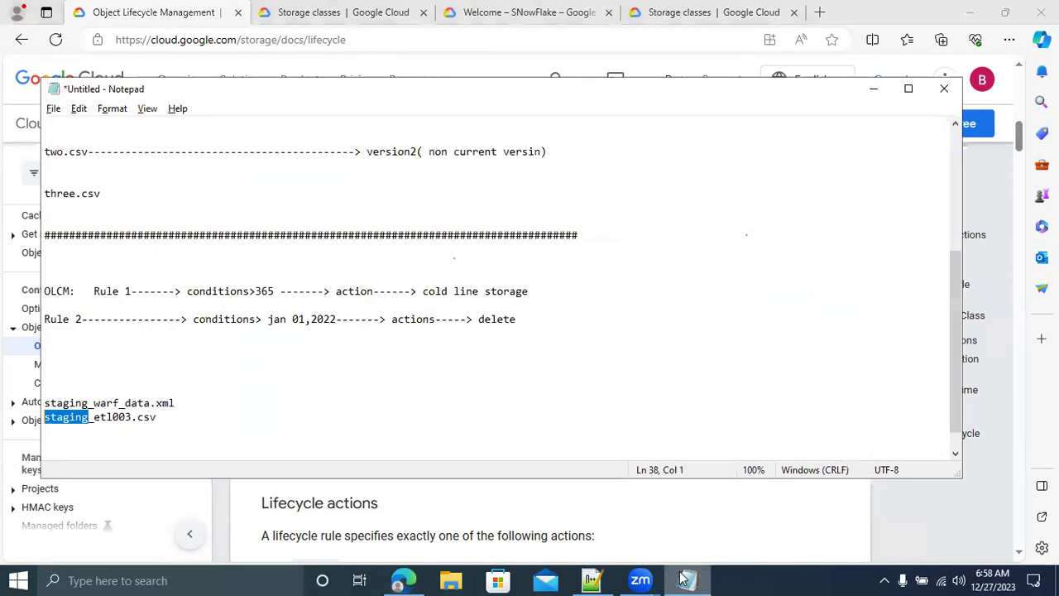
pyautogui.press('End')
pyautogui.press('Return')
pyautogui.press('Return')
pyautogui.press('Return')
pyautogui.press('Return')
pyautogui.press('Return')
pyautogui.press('Return')
pyautogui.press('Return')
pyautogui.press('Return')
pyautogui.press('Return')
pyautogui.press('Return')
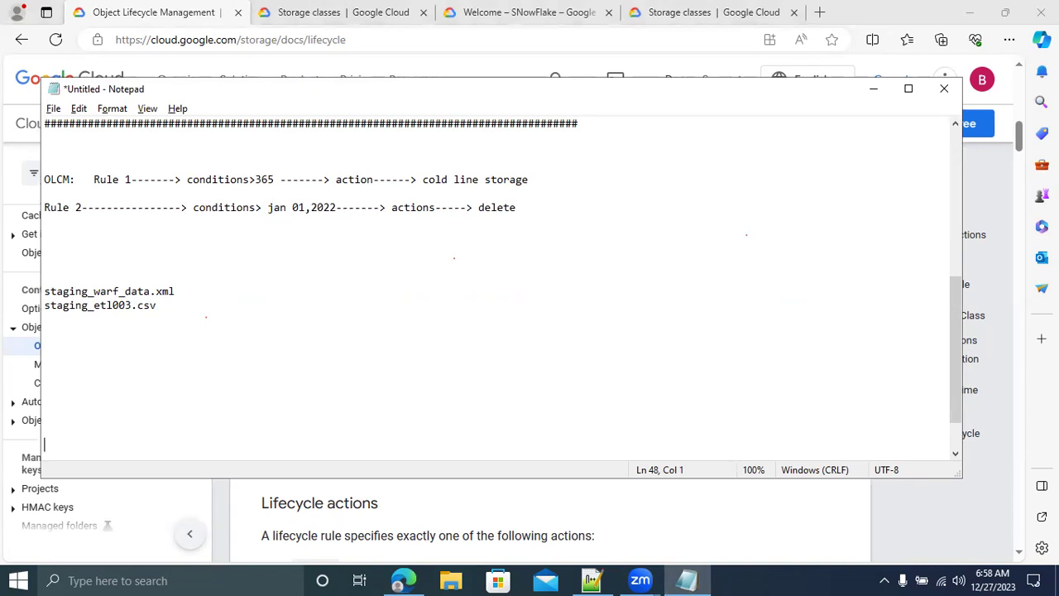
pyautogui.write('150 days -----------------------> cold l')
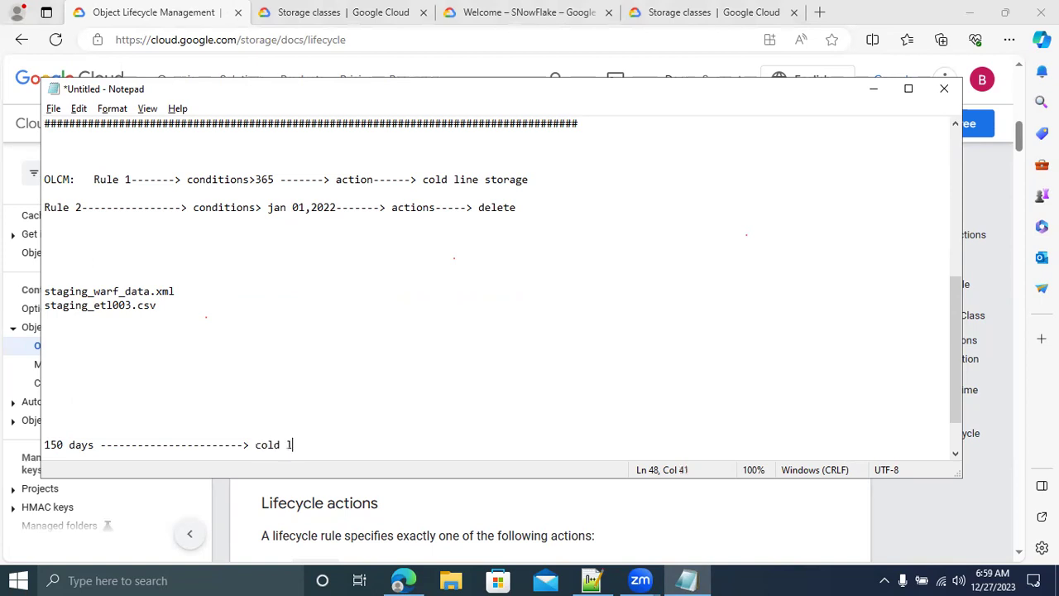
pyautogui.write('ine storage')
# Start a line with "89" several lines below the 150 days line and append "--------> 24 hours" to the 150 days line.
pyautogui.press('Return')
pyautogui.press('Return')
pyautogui.press('Return')
pyautogui.press('Return')
pyautogui.press('Return')
pyautogui.press('Return')
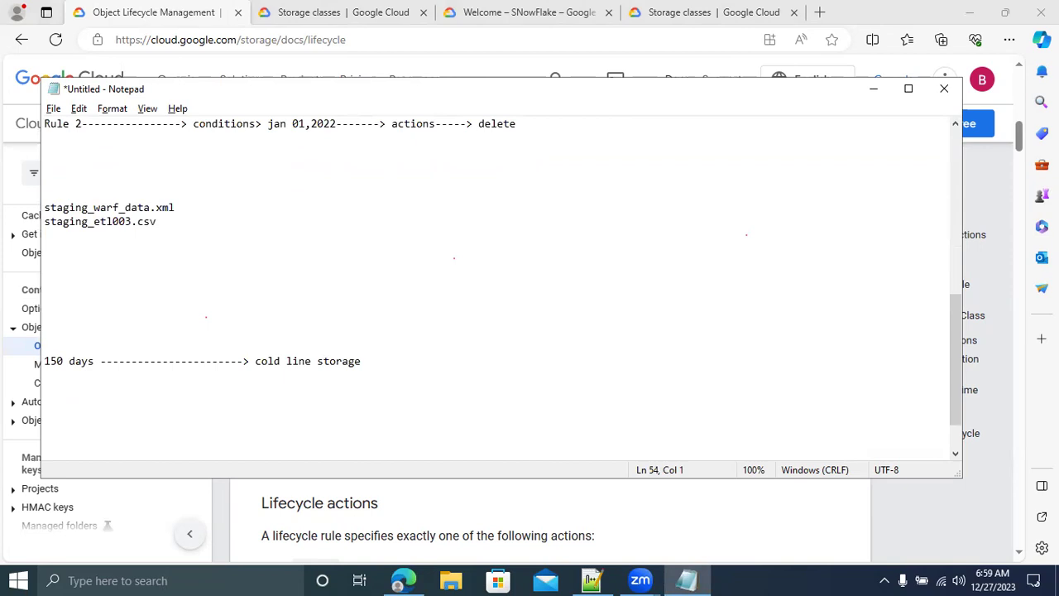
pyautogui.write('89')
pyautogui.click(383, 361)
pyautogui.write('--------> 24 hours')
# Extend the 89 line with dashed arrows leading to "90" and on to "cold line storage".
pyautogui.click(74, 444)
pyautogui.write('-------->')
pyautogui.write('90 --------------------------------')
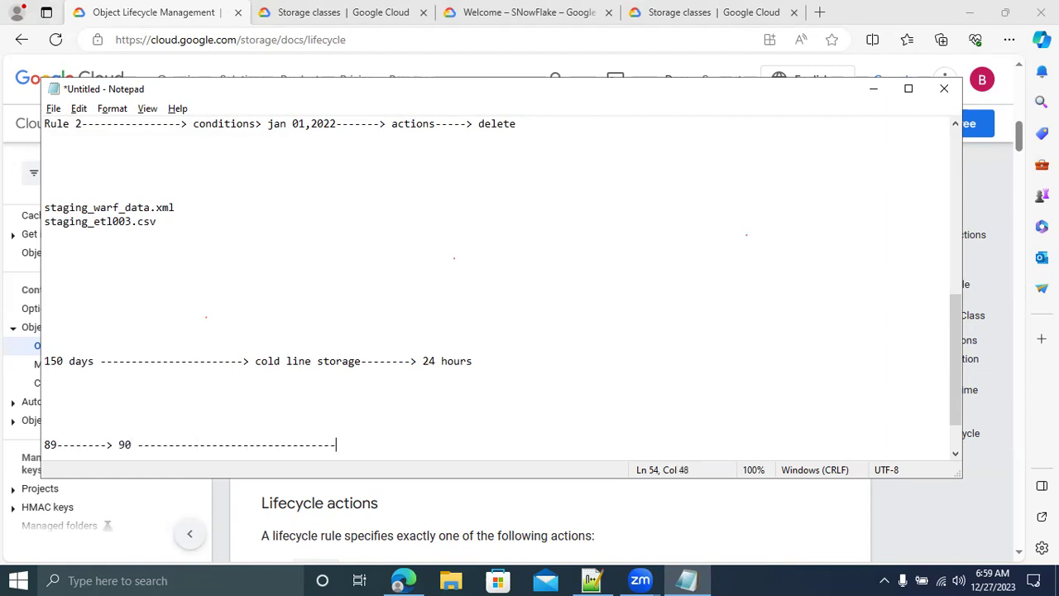
pyautogui.write('> cold line storage')
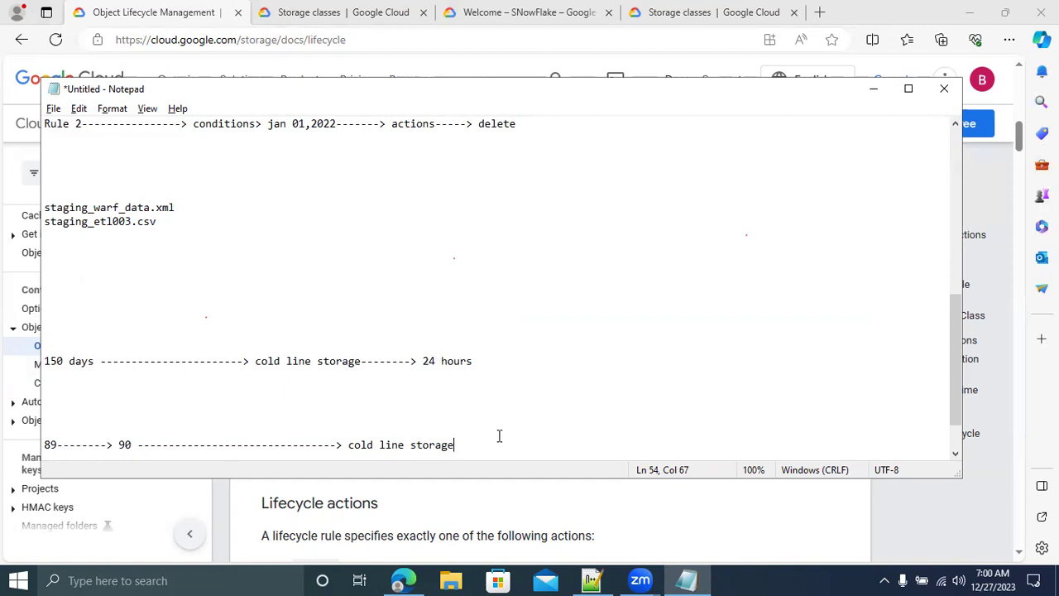
# Switch to the browser and review the Delete action and the SetStorageClass transitions, highlighting Durable Reduced Availability (DRA) storage.
pyautogui.click(874, 89)
pyautogui.scroll(-2, 520, 408)
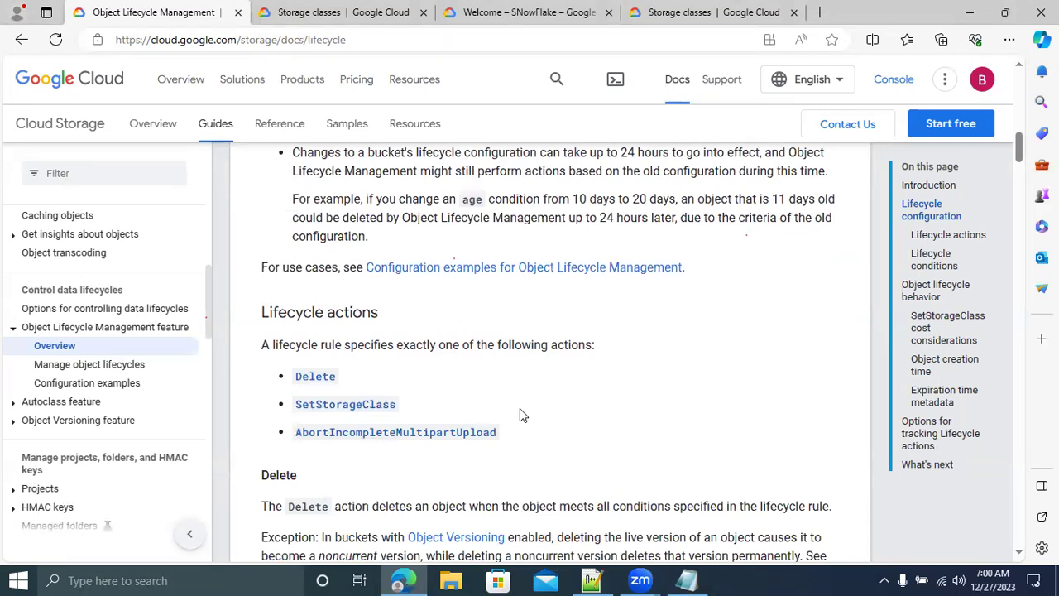
pyautogui.scroll(-1, 520, 413)
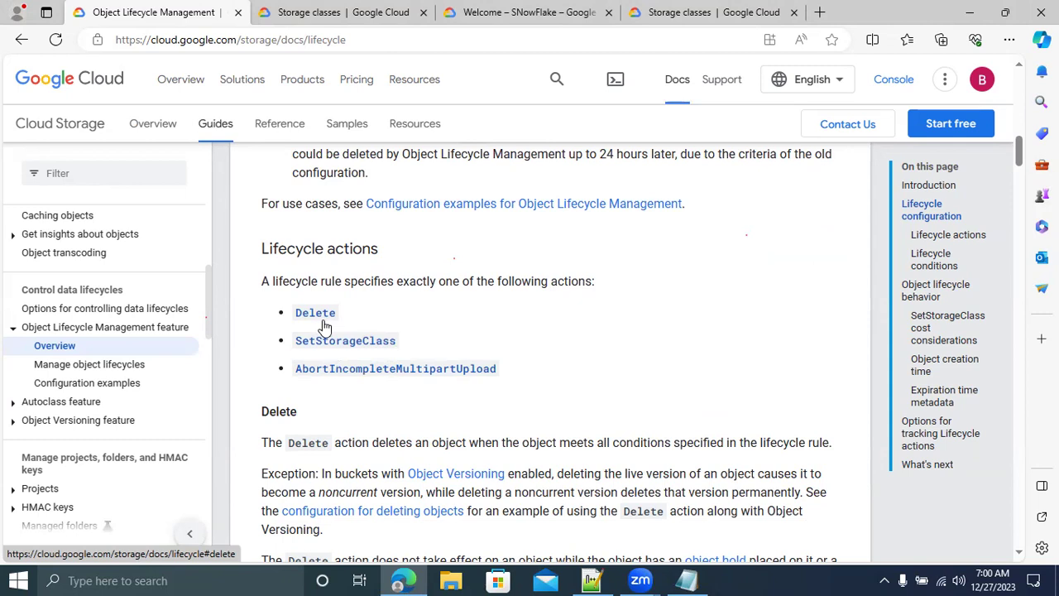
pyautogui.scroll(-1, 325, 327)
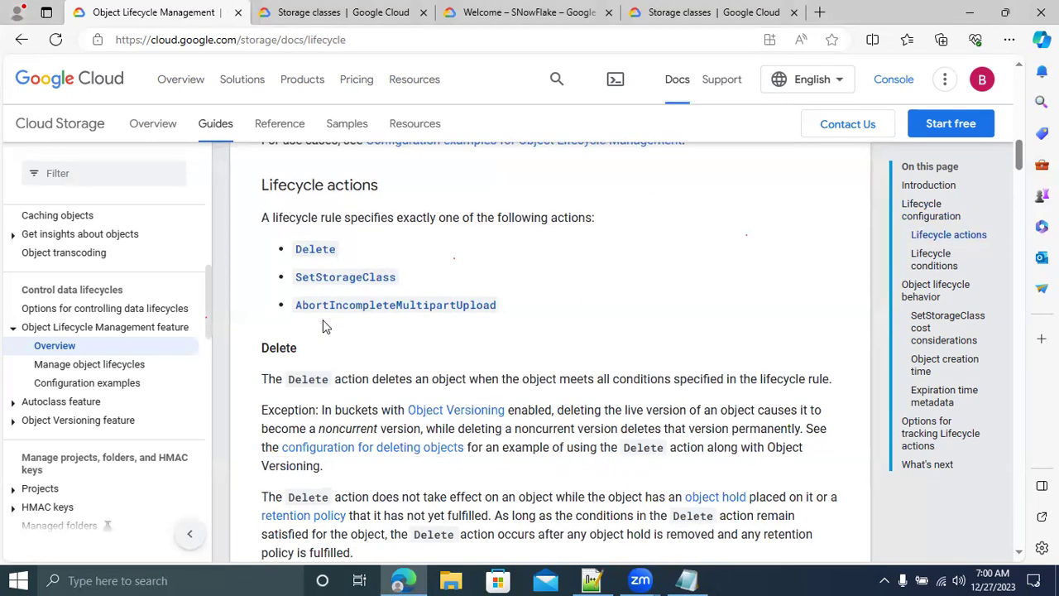
pyautogui.scroll(-1, 325, 327)
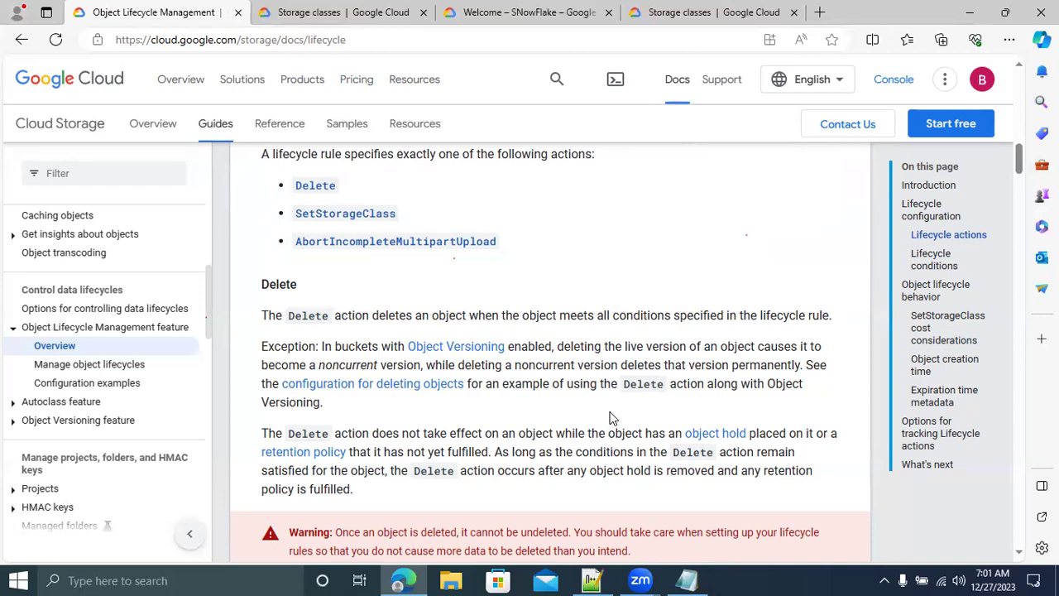
pyautogui.scroll(-4, 612, 418)
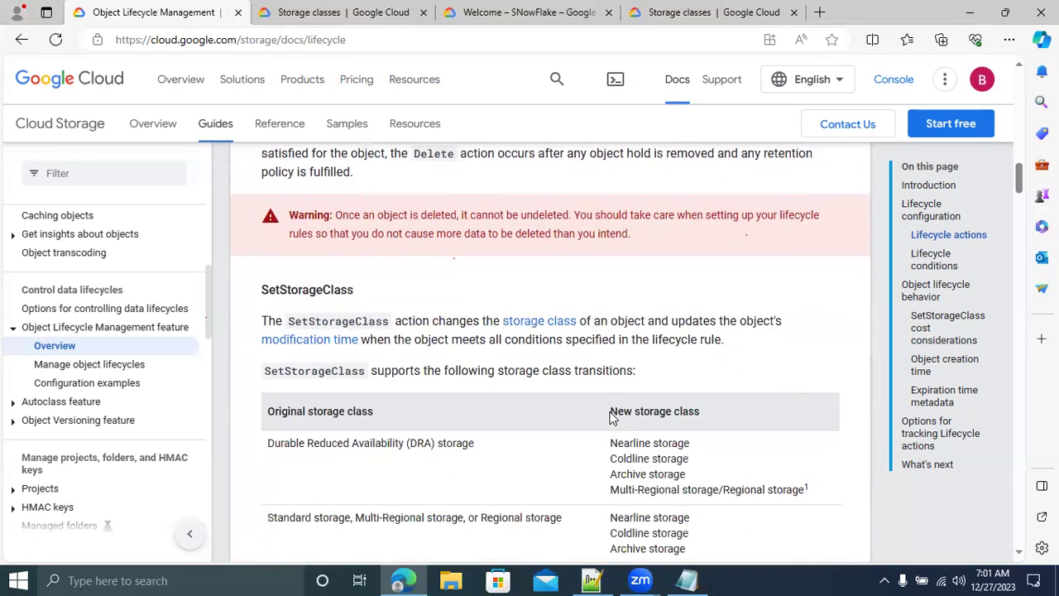
pyautogui.scroll(-1, 612, 417)
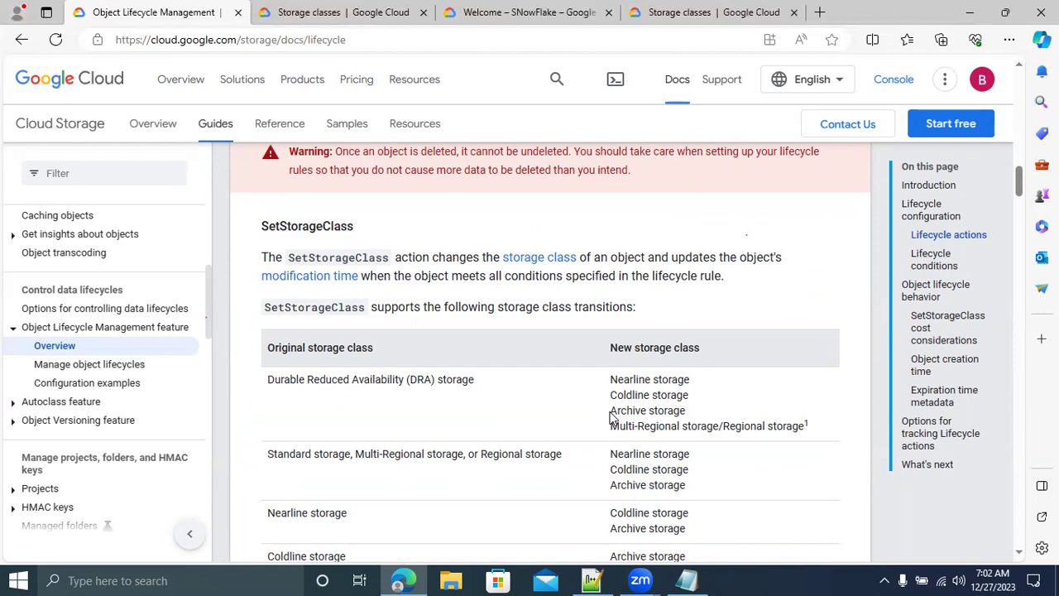
pyautogui.scroll(-1, 612, 418)
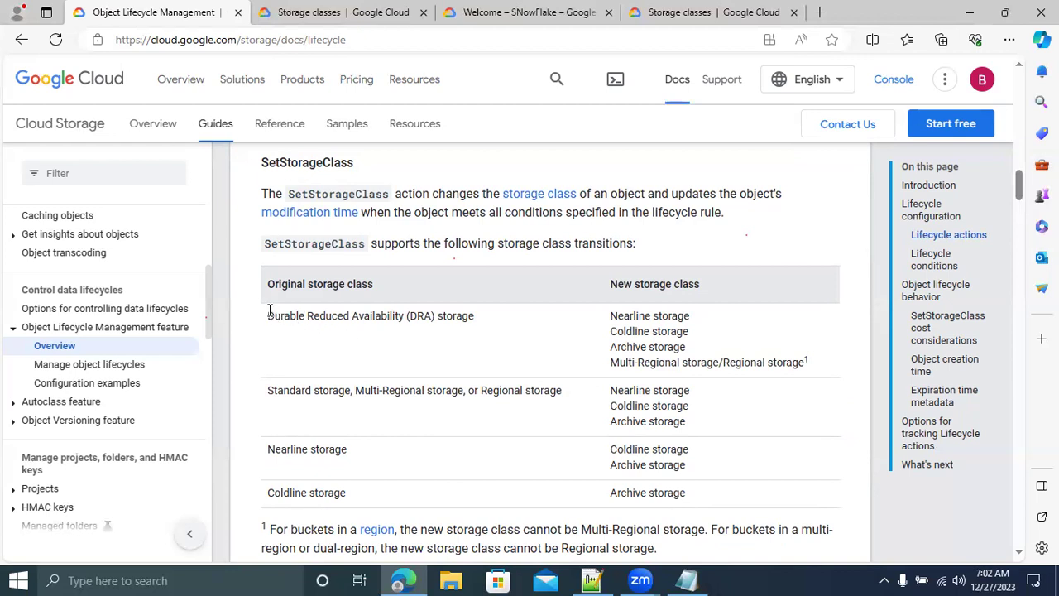
pyautogui.moveTo(269, 317); pyautogui.dragTo(482, 325)
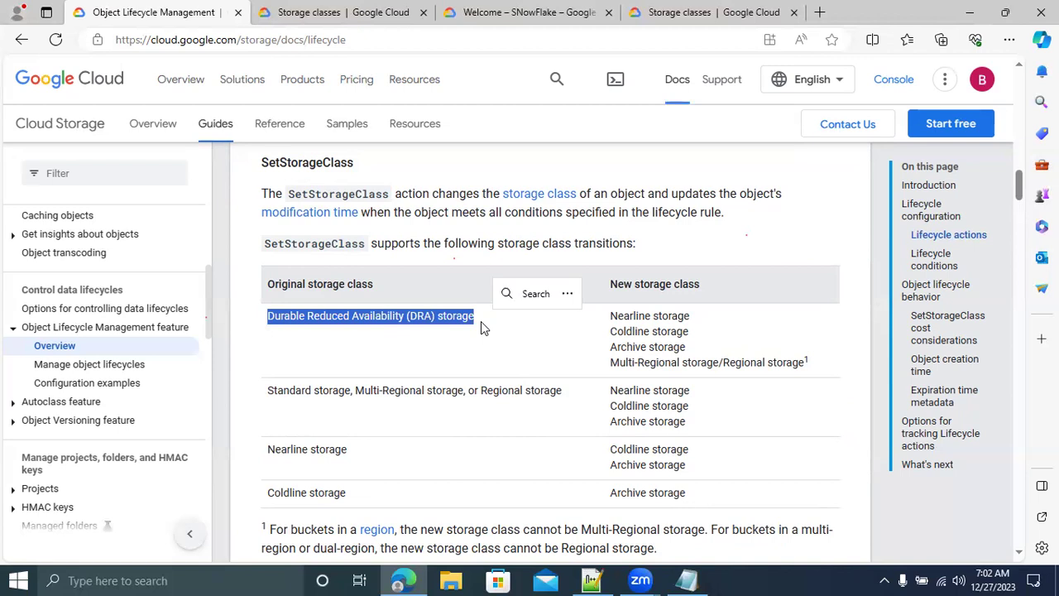
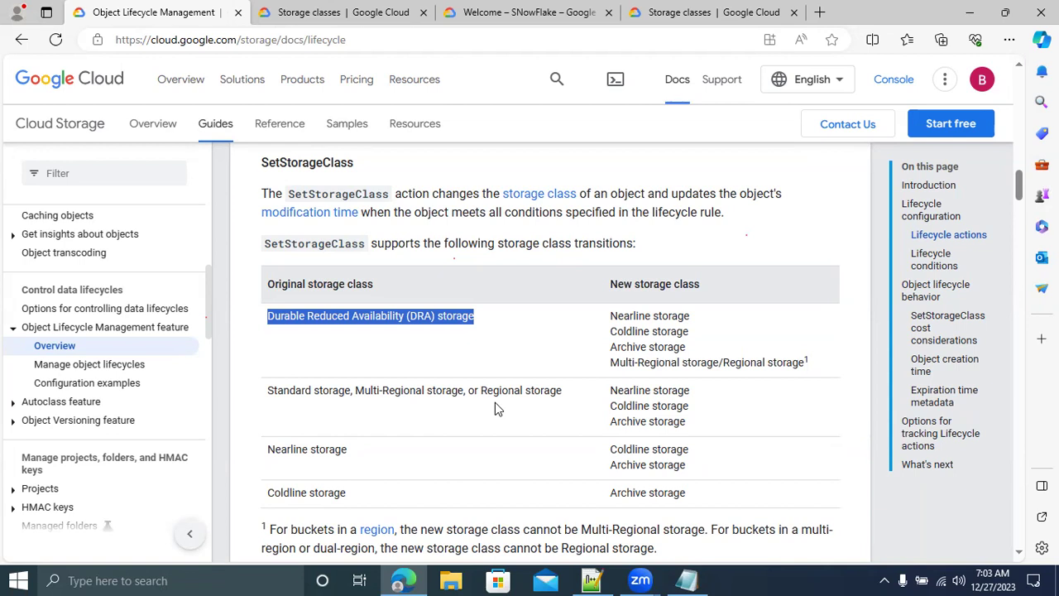
pyautogui.scroll(-1, 495, 402)
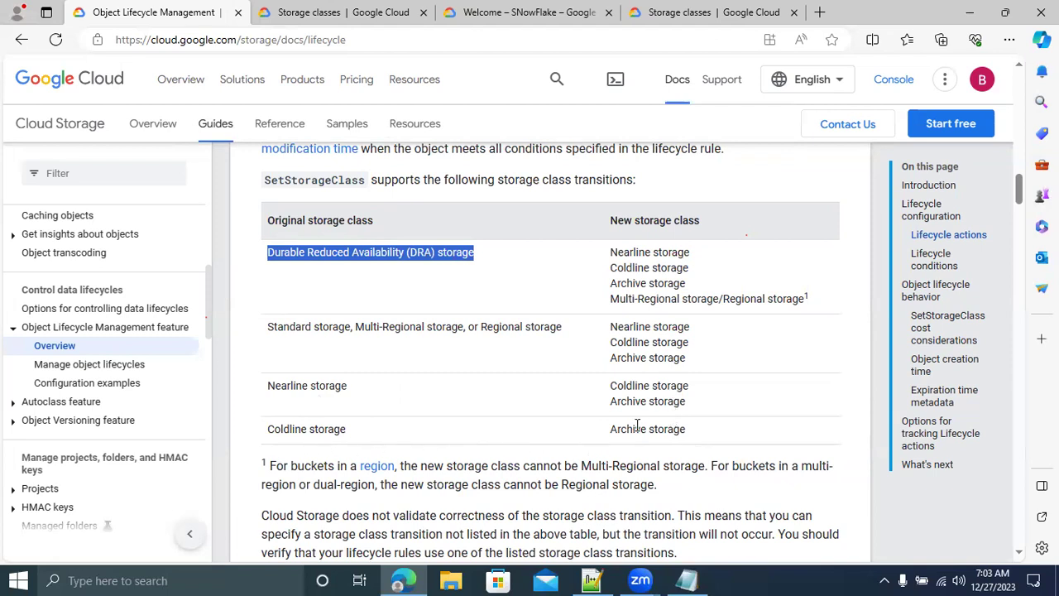
pyautogui.scroll(-2, 637, 428)
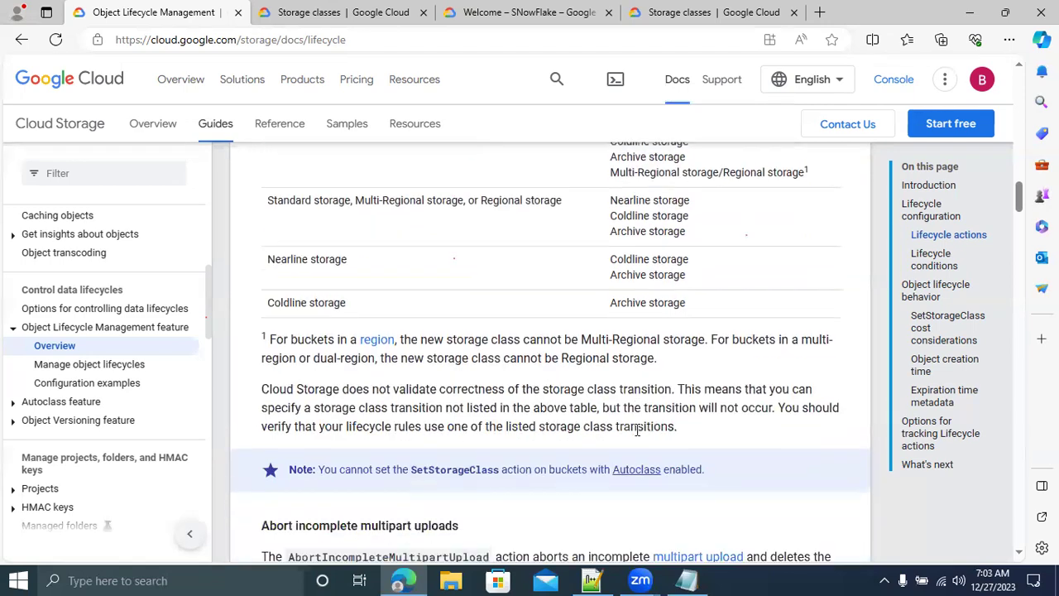
# Review the Abort incomplete multipart uploads section and the list of supported lifecycle conditions.
pyautogui.scroll(-4, 637, 429)
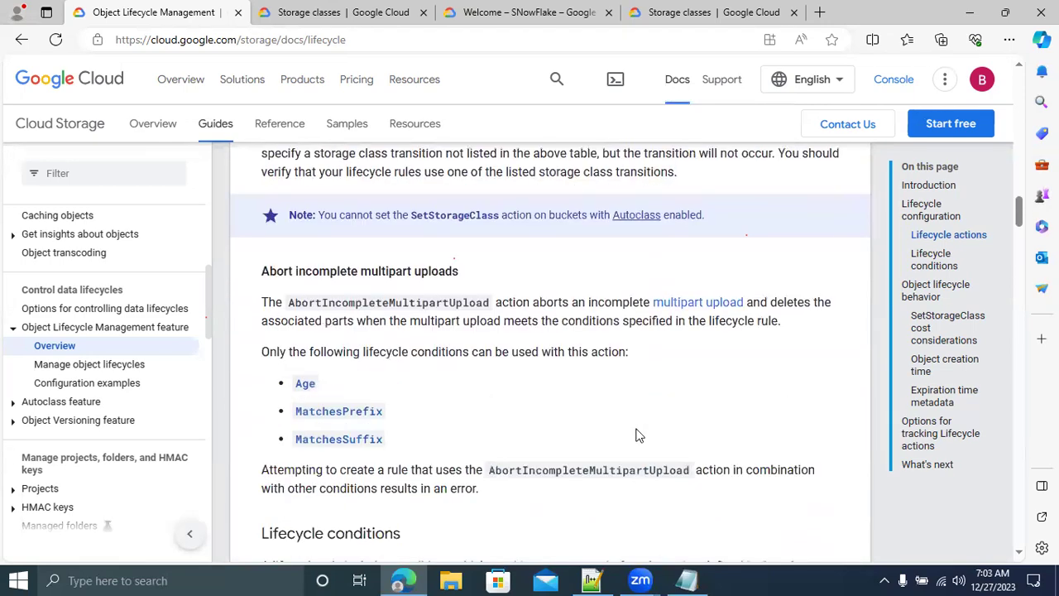
pyautogui.scroll(5, 637, 434)
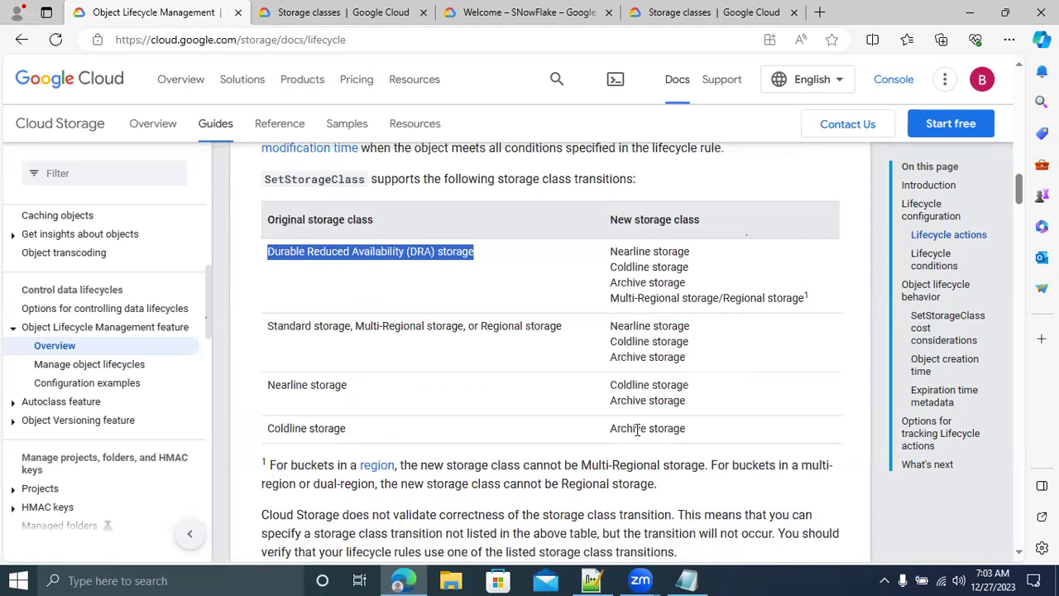
pyautogui.scroll(-3, 637, 434)
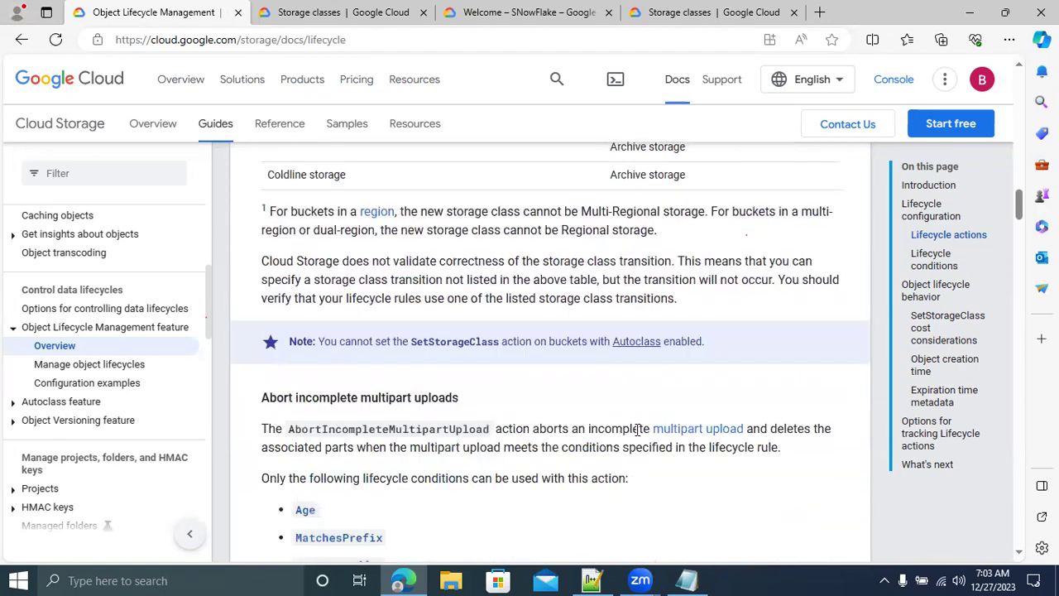
pyautogui.scroll(2, 637, 430)
pyautogui.scroll(-4, 637, 432)
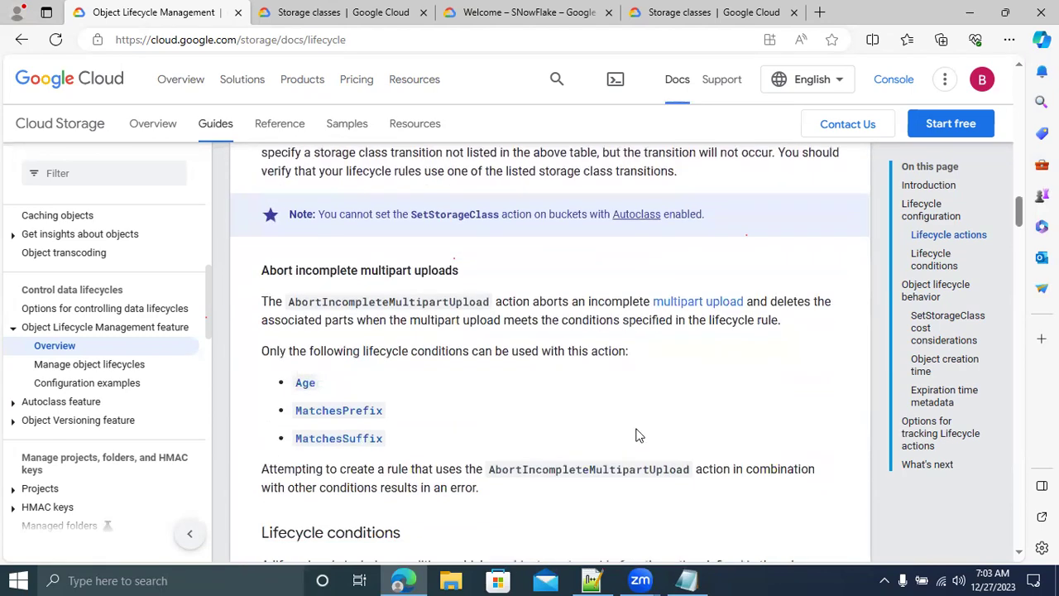
pyautogui.scroll(-4, 637, 435)
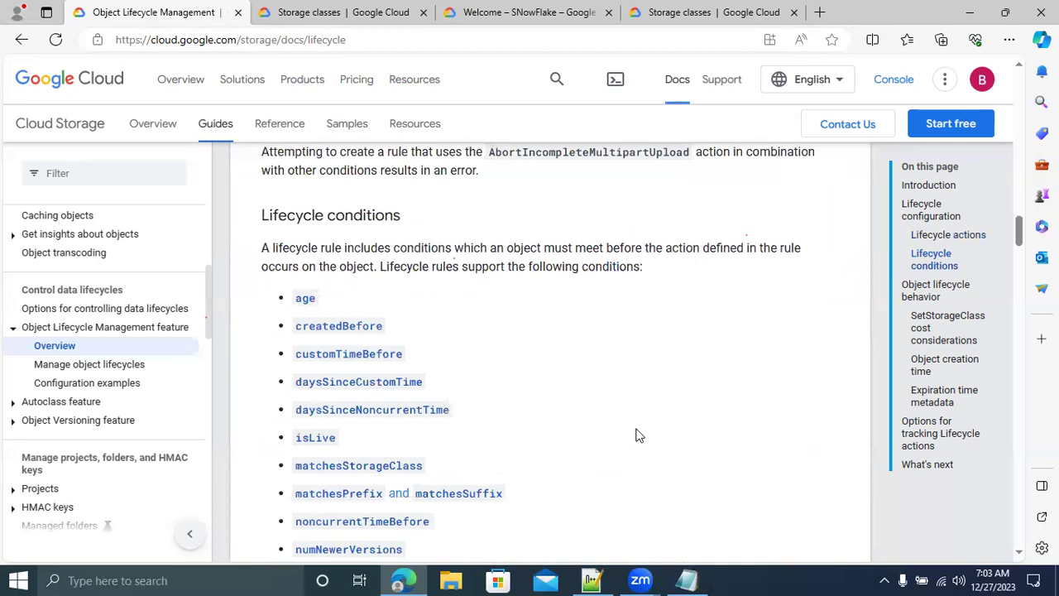
pyautogui.scroll(3, 637, 435)
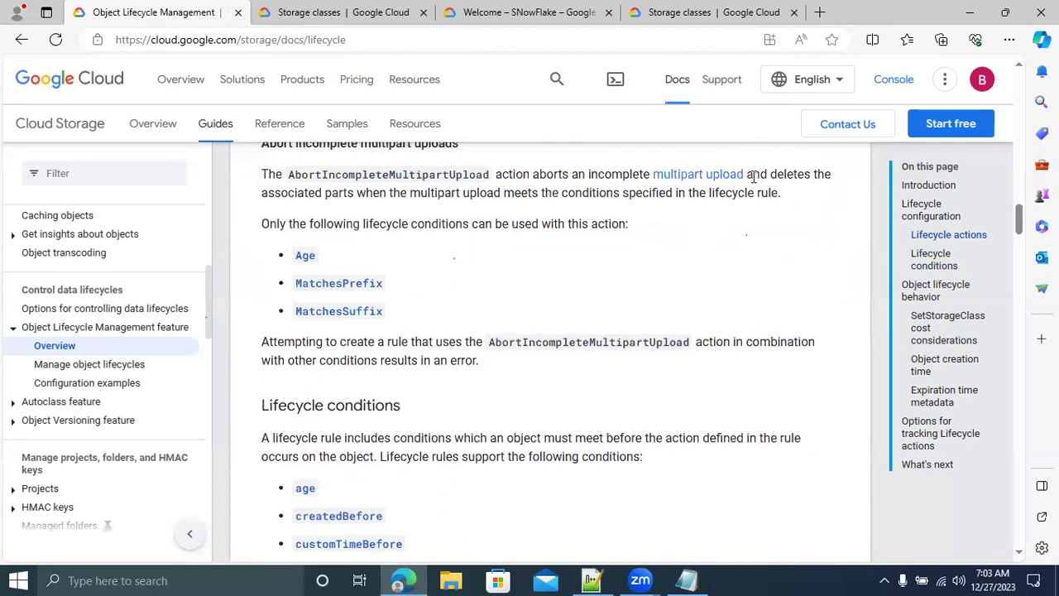
# Open Google in a new browser tab and search for "google cloud storage".
pyautogui.click(819, 13)
pyautogui.write('goo')
pyautogui.press('Return')
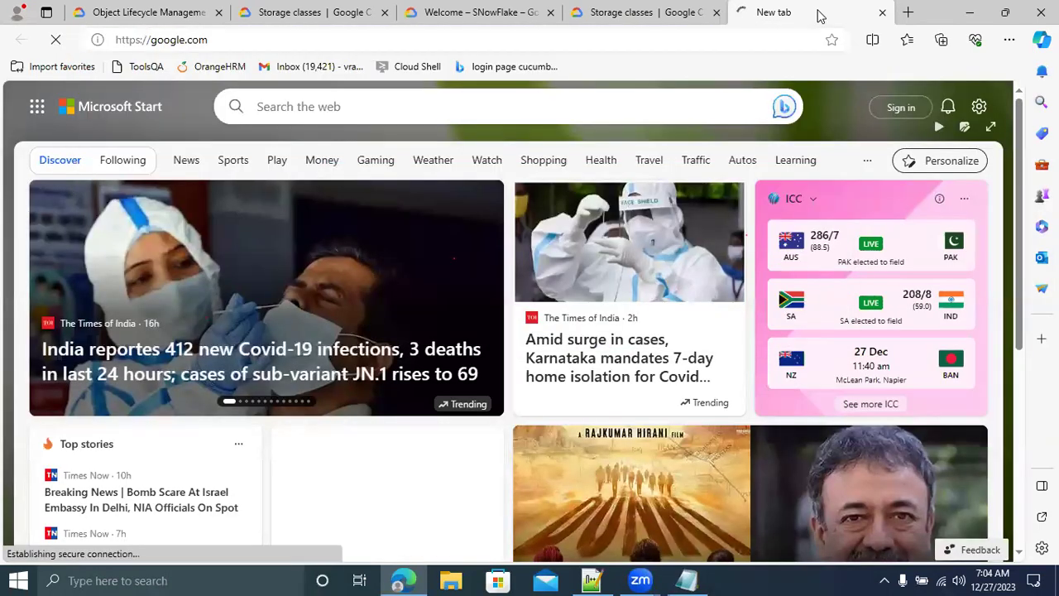
pyautogui.write('goo')
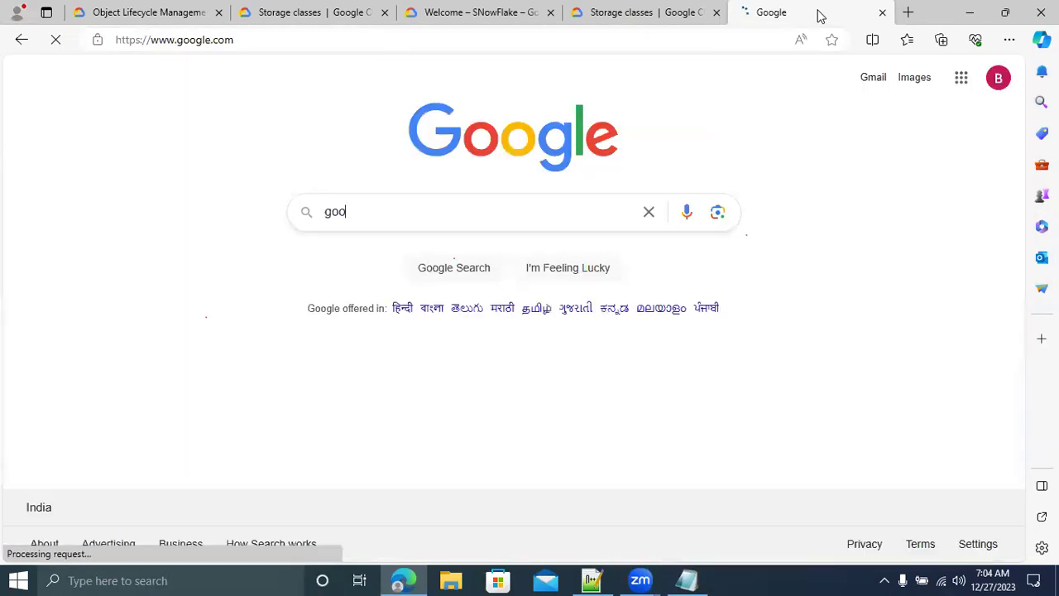
pyautogui.write('gle cloud storage')
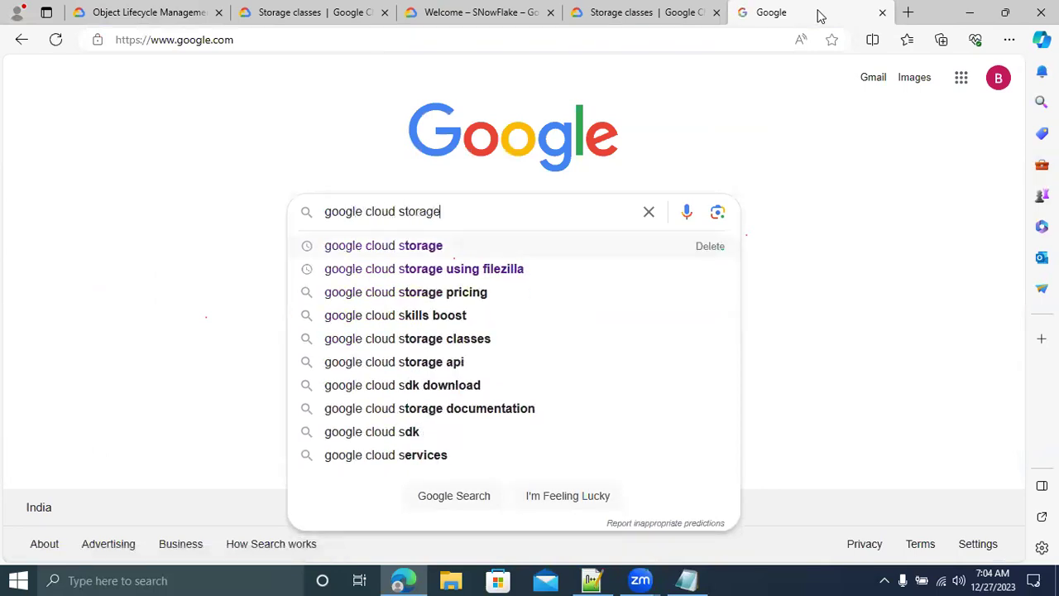
pyautogui.press('Return')
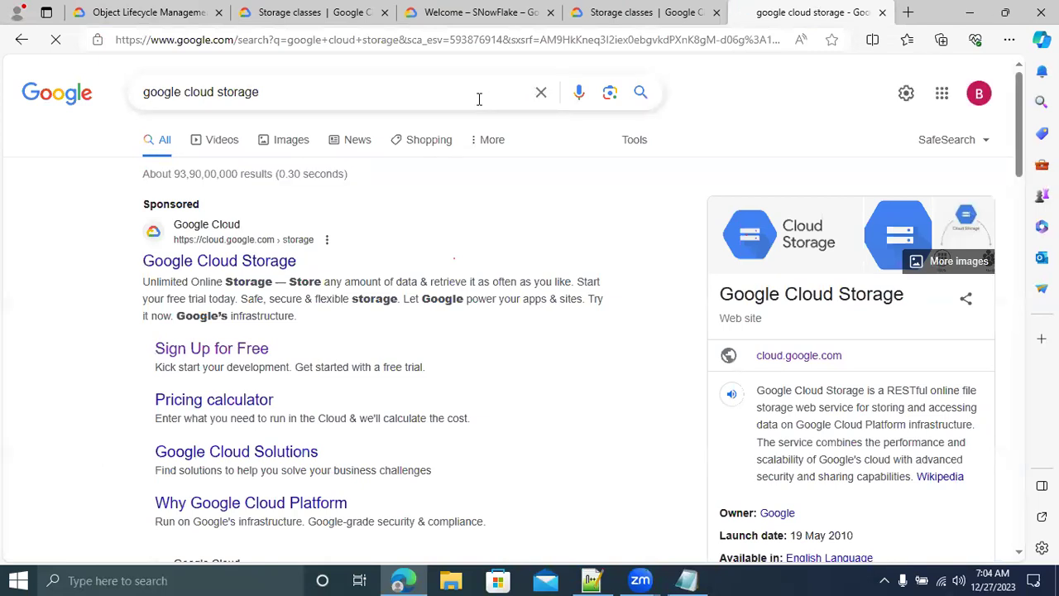
# Switch to the test Google account and search Google for "google cloud console".
pyautogui.click(980, 94)
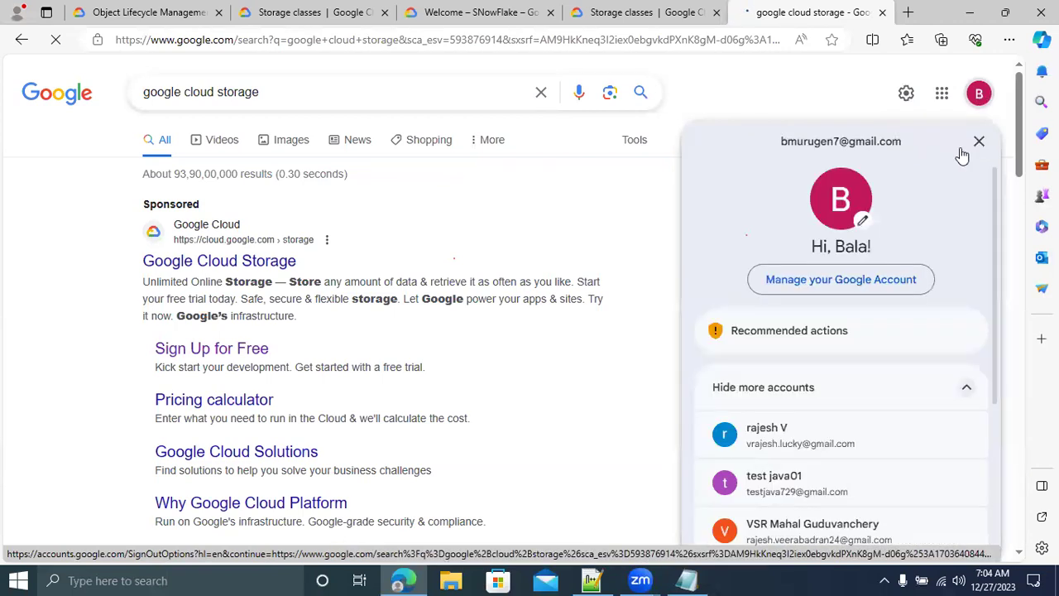
pyautogui.click(778, 465)
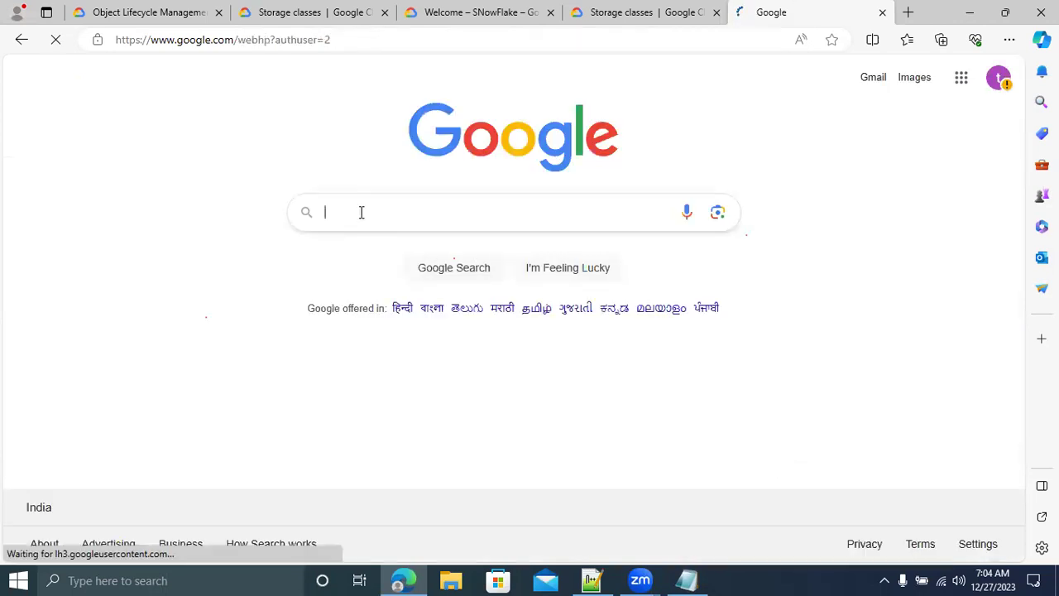
pyautogui.click(361, 212)
pyautogui.write('goog')
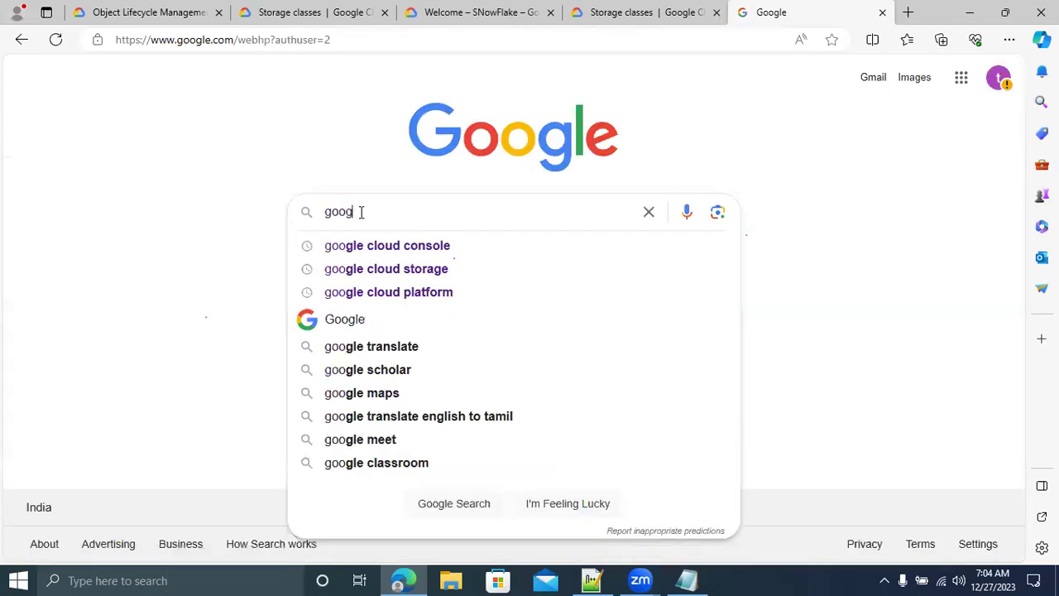
pyautogui.write('le')
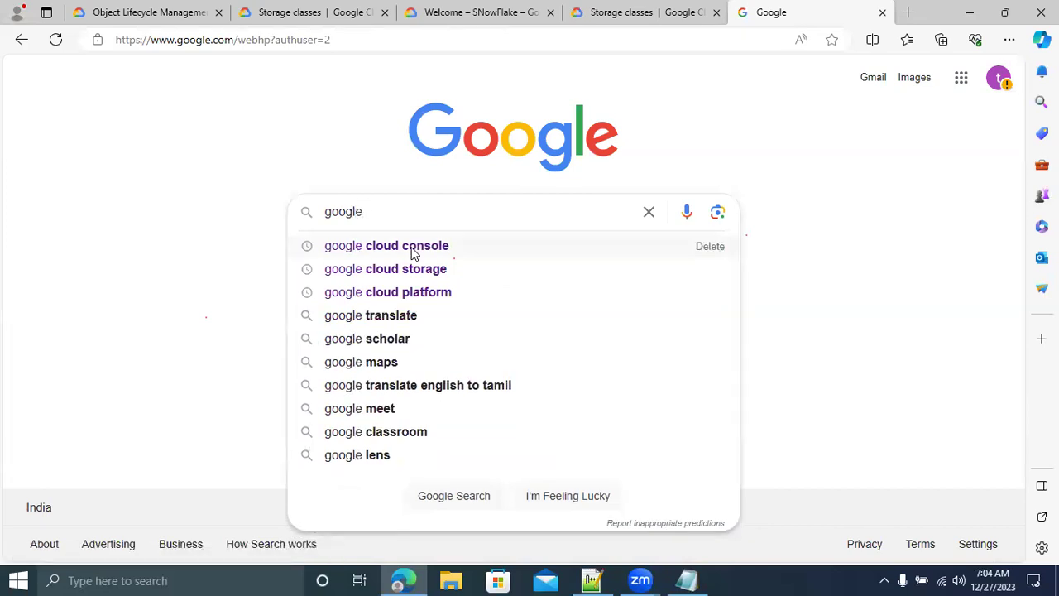
pyautogui.click(411, 248)
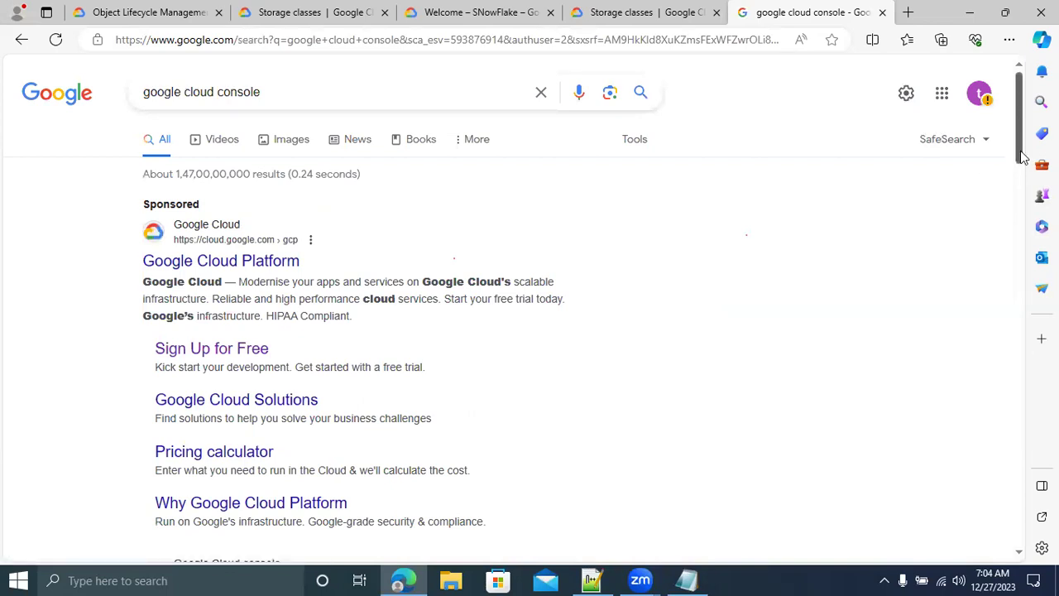
# Open the Google Cloud console from the search results and go to the Cloud Storage bucket list of the SNowFlake project.
pyautogui.scroll(-3, 1022, 158)
pyautogui.click(231, 330)
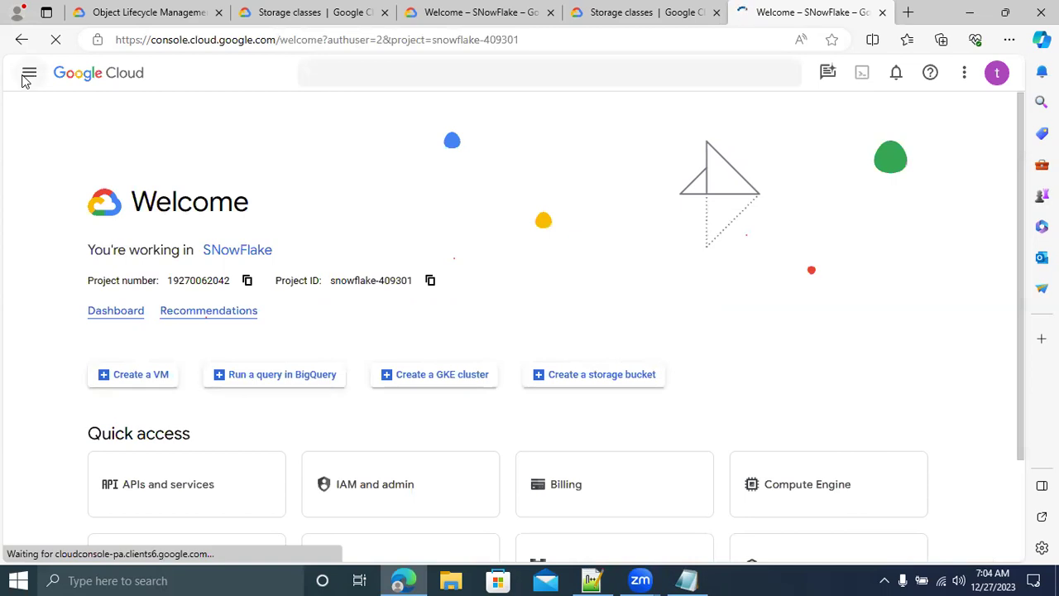
pyautogui.click(25, 76)
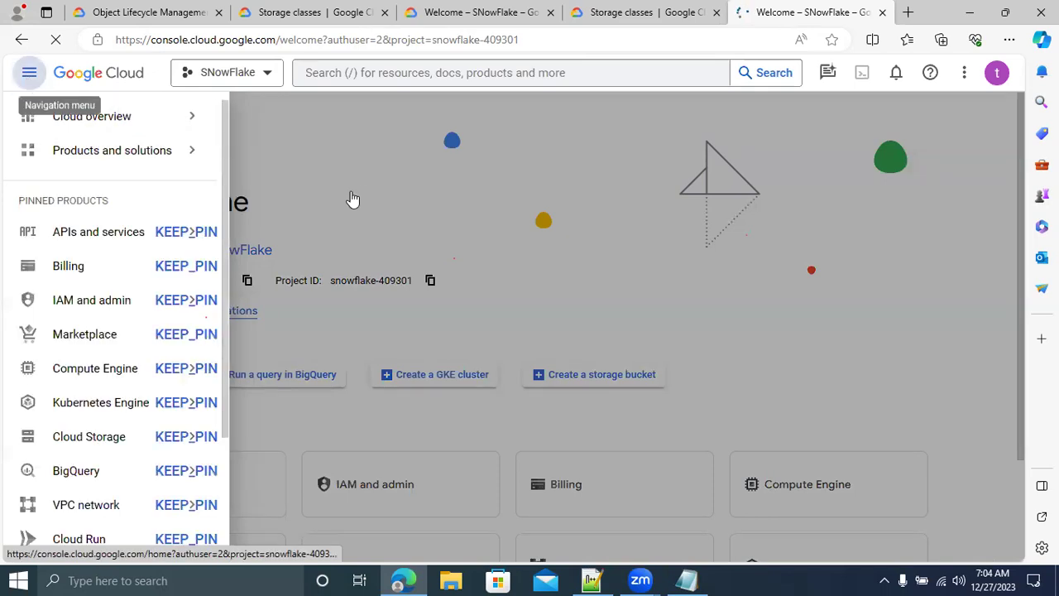
pyautogui.click(29, 78)
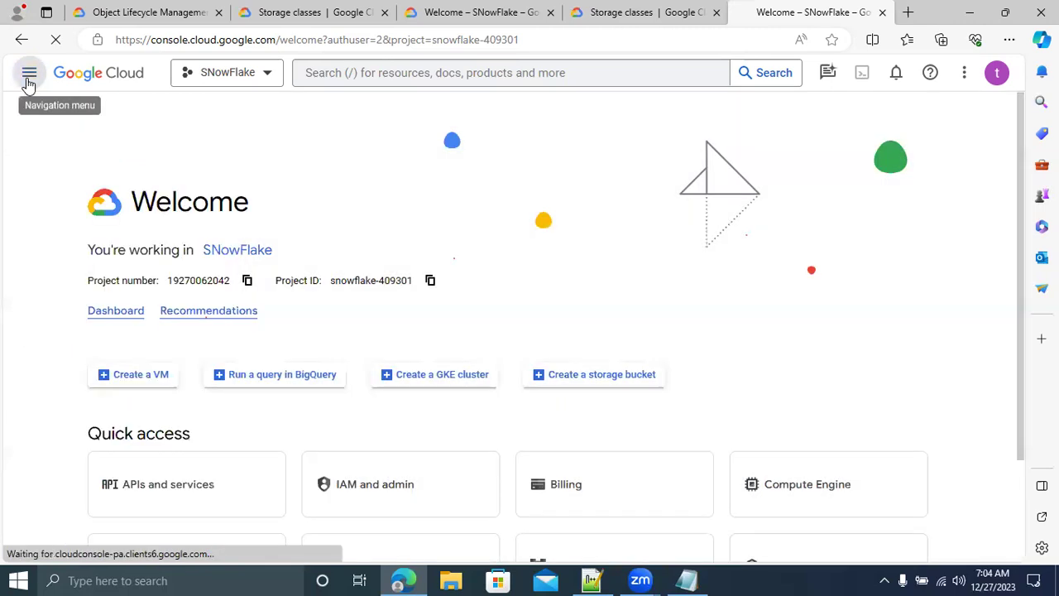
pyautogui.click(29, 79)
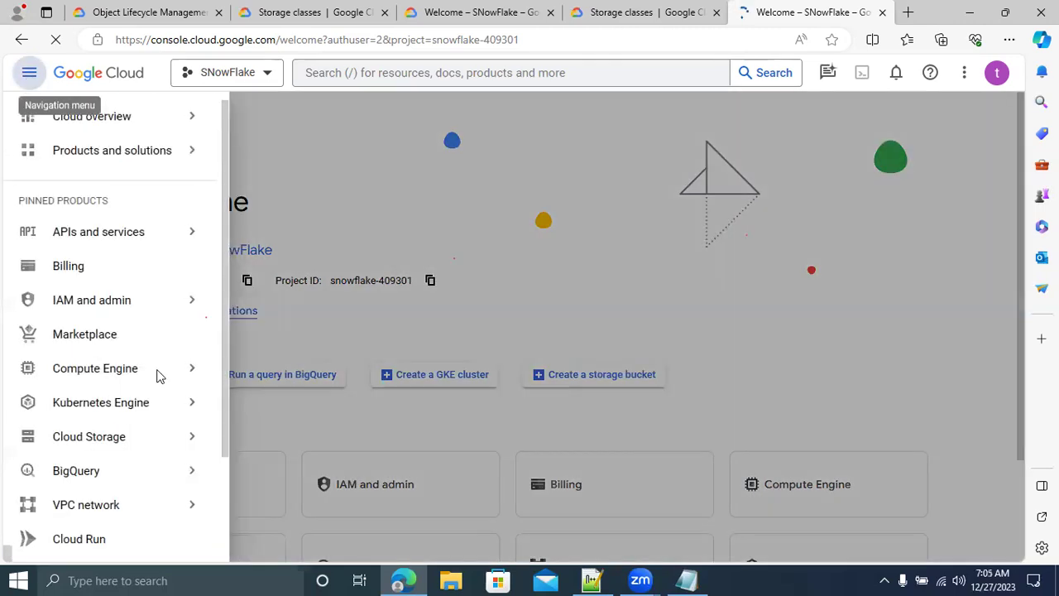
pyautogui.click(80, 449)
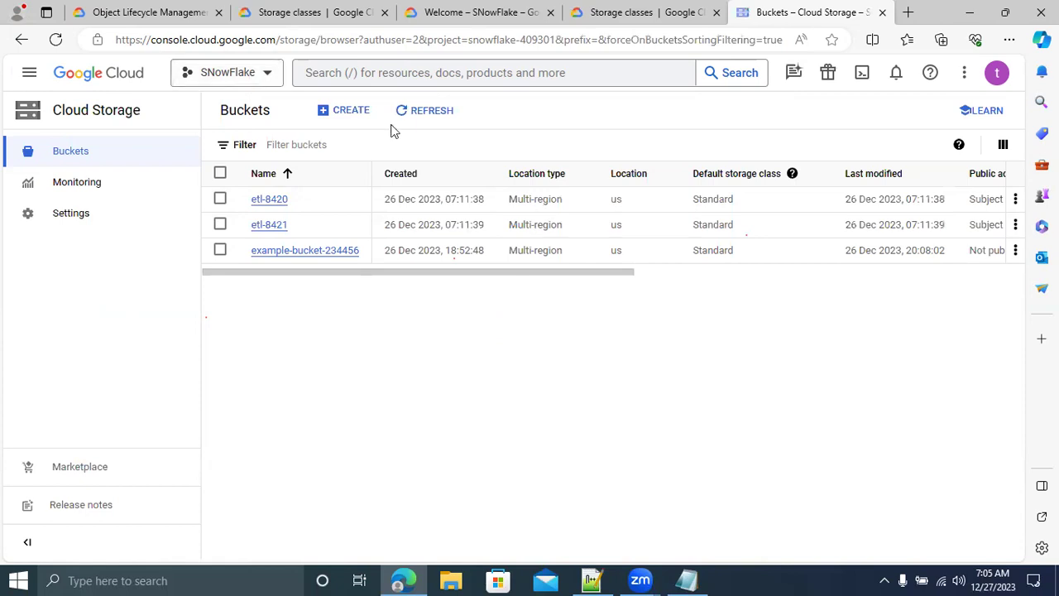
# Start creating a new bucket and name it gstm-siso.
pyautogui.click(346, 116)
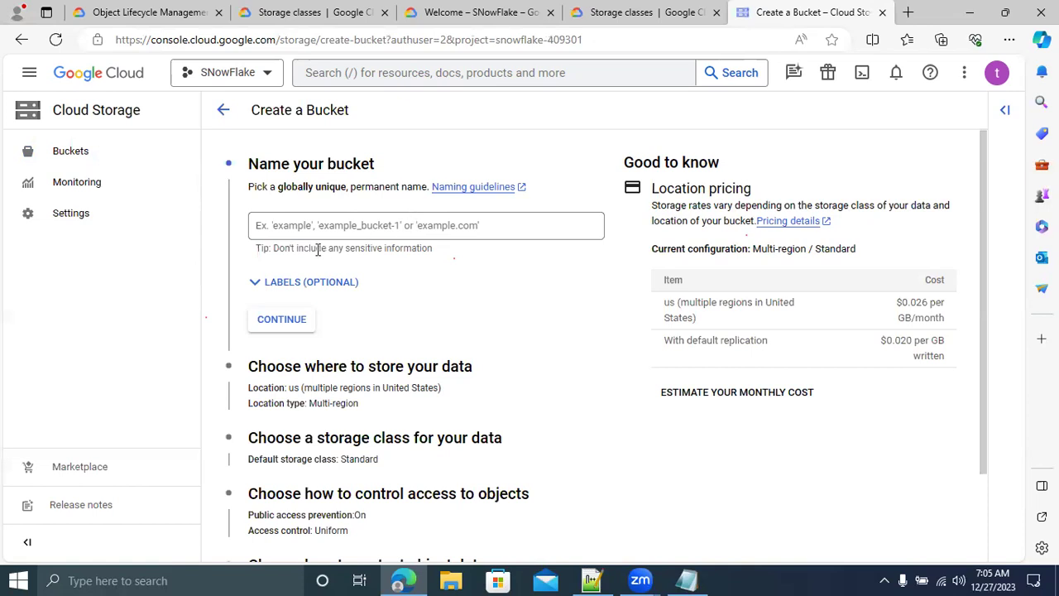
pyautogui.click(288, 226)
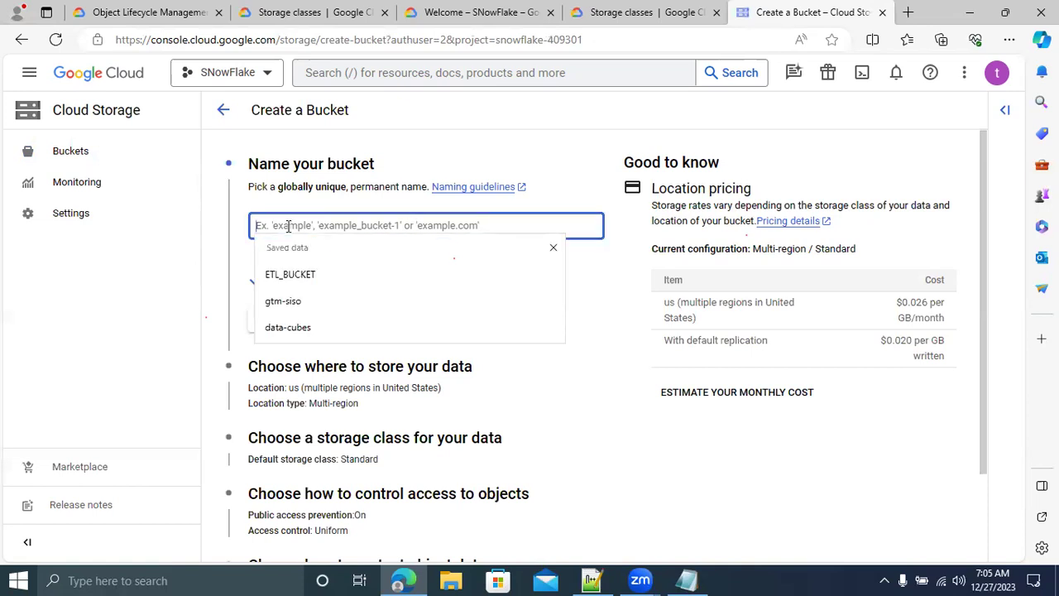
pyautogui.write('g')
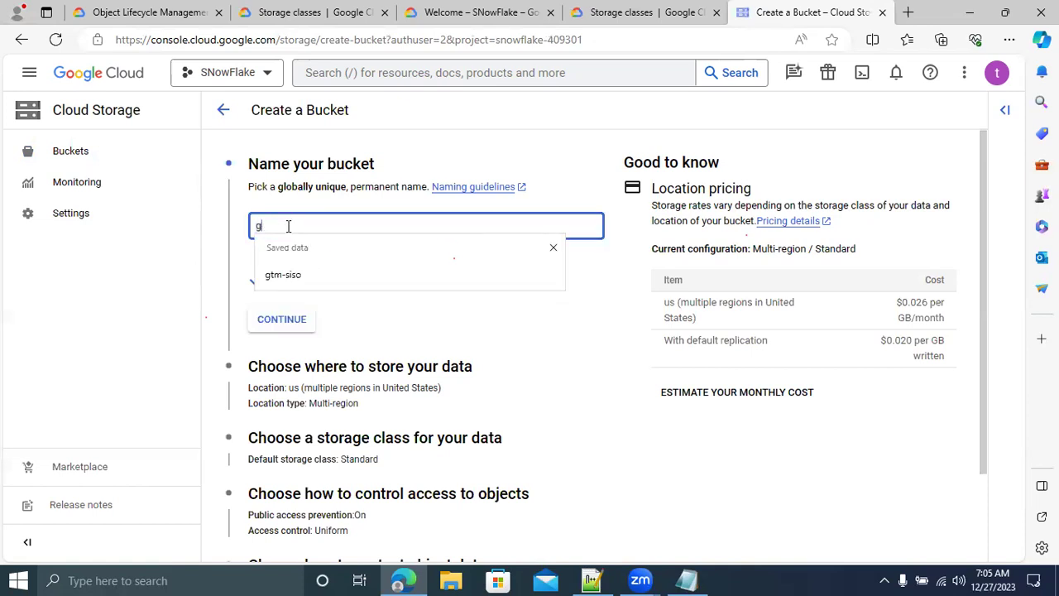
pyautogui.write('stm-siso')
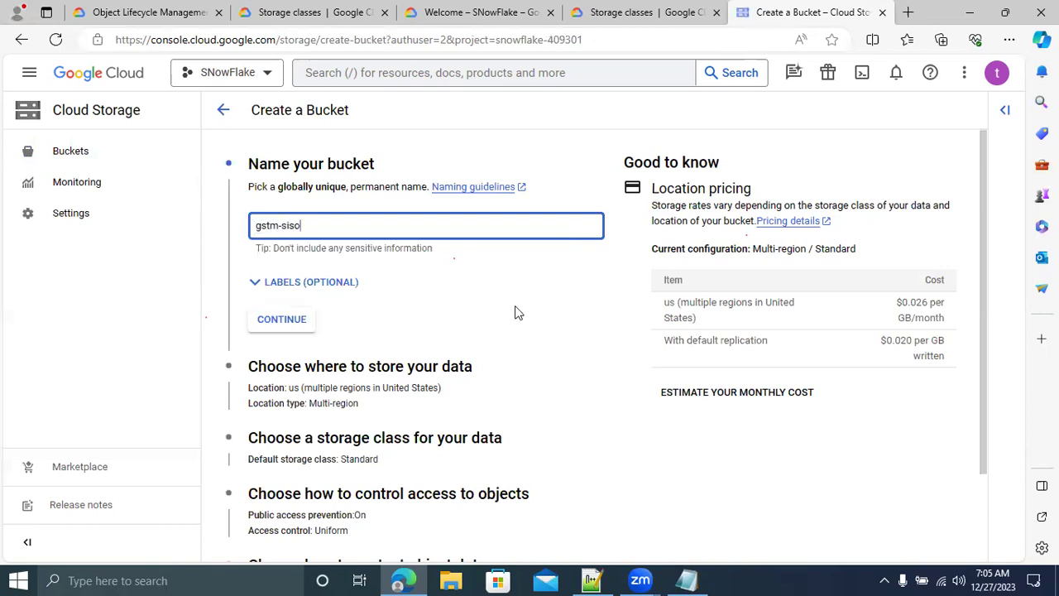
pyautogui.click(293, 329)
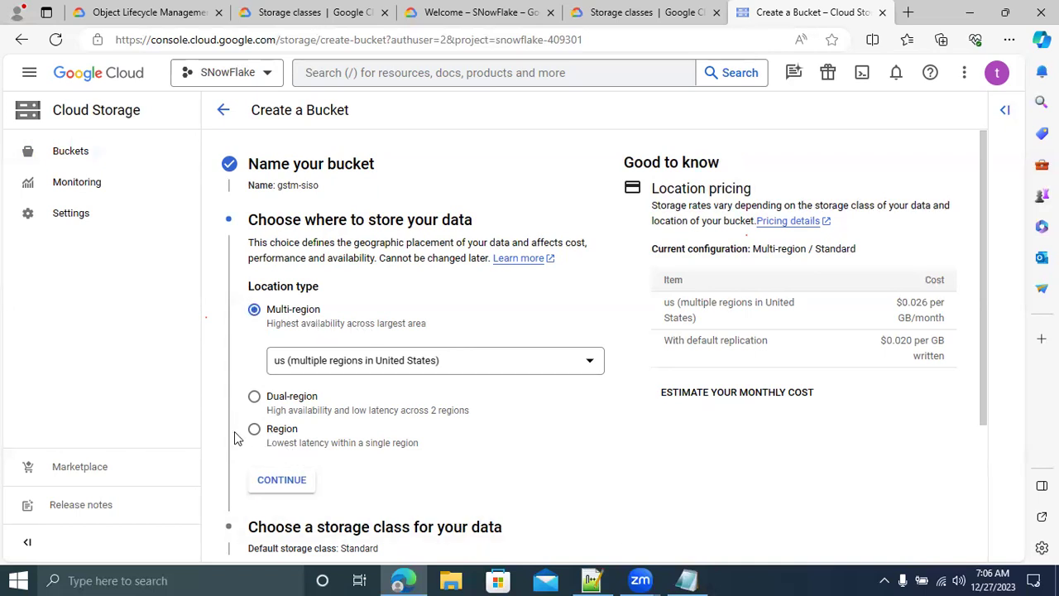
# Accept the Multi-region location us (multiple regions in United States) and Standard as the bucket's default storage class.
pyautogui.click(282, 479)
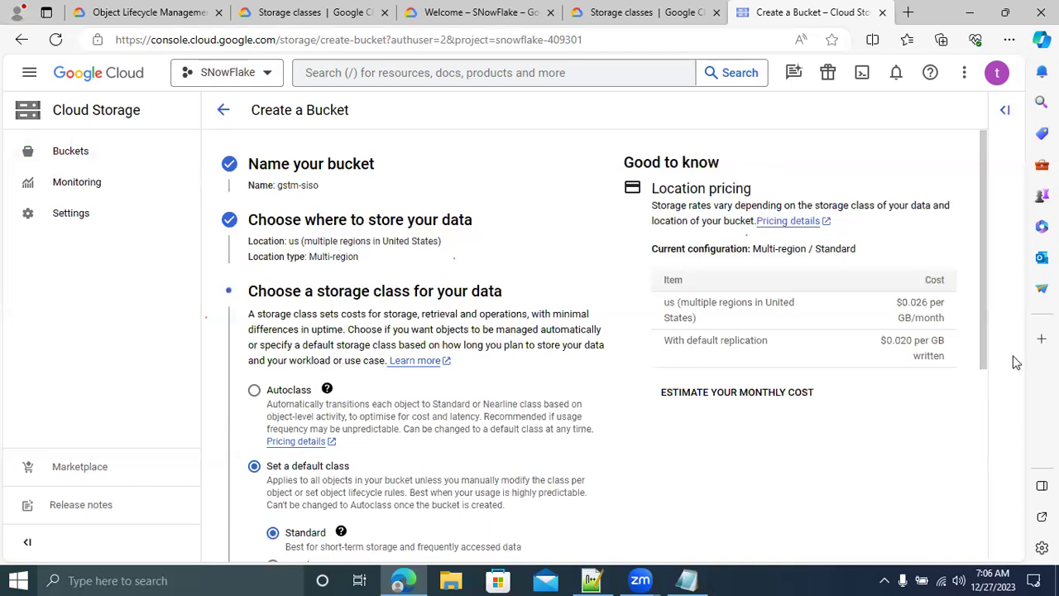
pyautogui.scroll(-2, 989, 347)
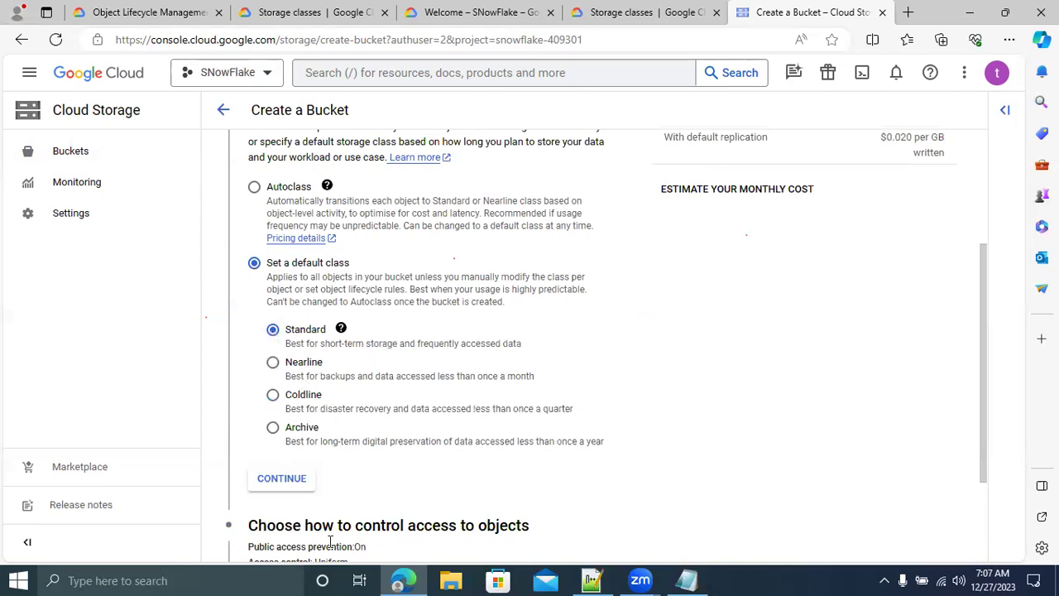
pyautogui.click(268, 485)
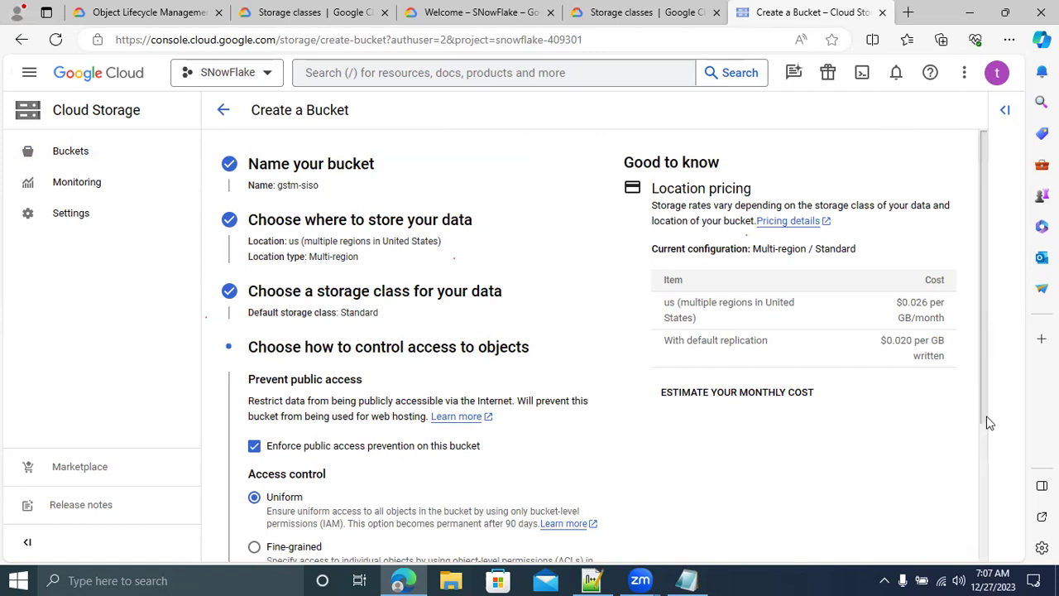
# Try Fine-grained access control, return to Uniform, and accept it with public access prevention enforced.
pyautogui.scroll(-2, 988, 451)
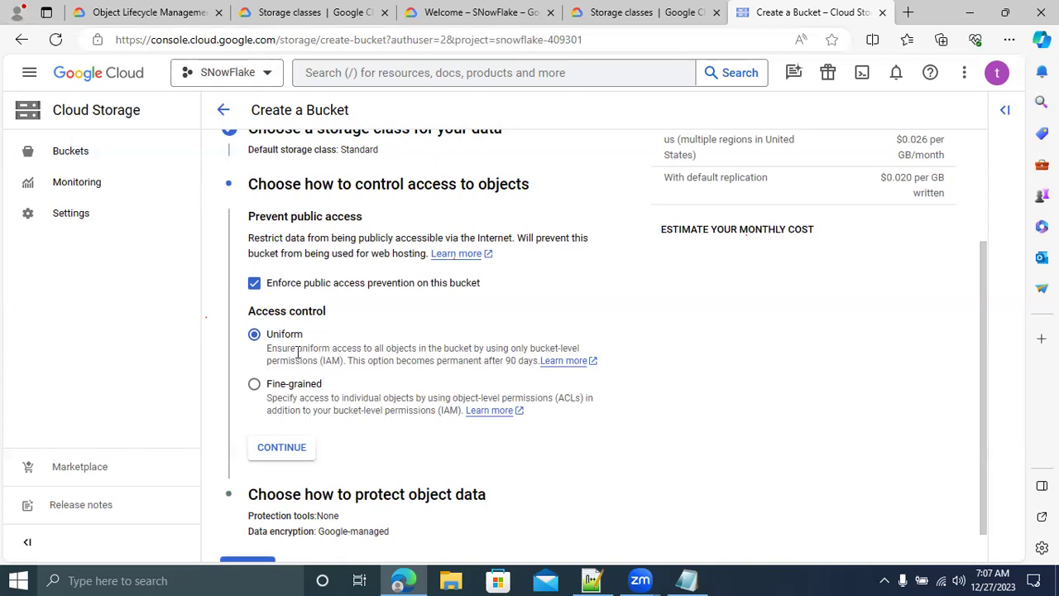
pyautogui.click(255, 385)
pyautogui.click(255, 340)
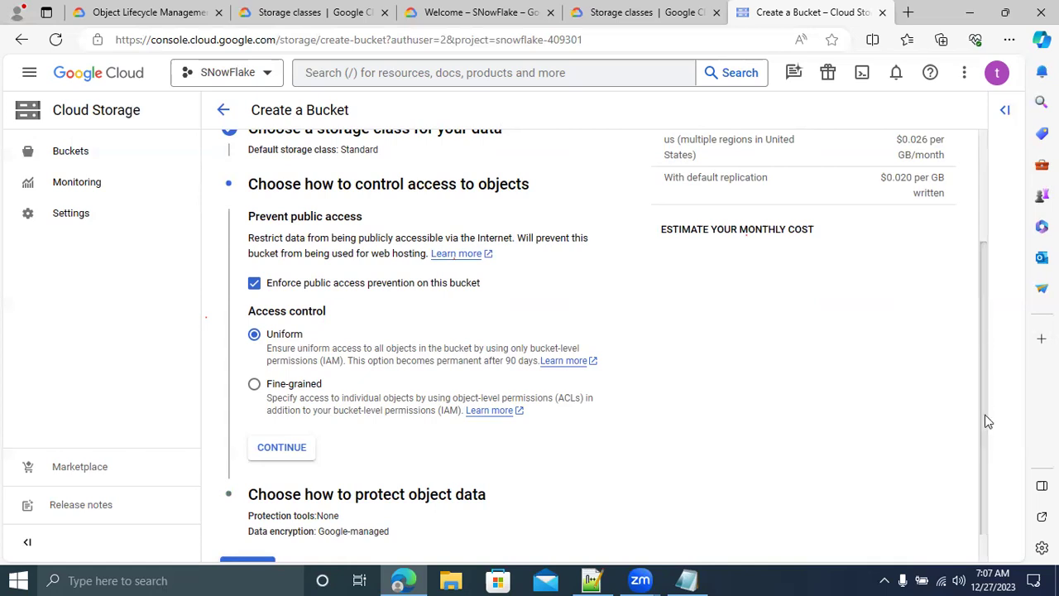
pyautogui.scroll(-1, 985, 425)
pyautogui.click(282, 411)
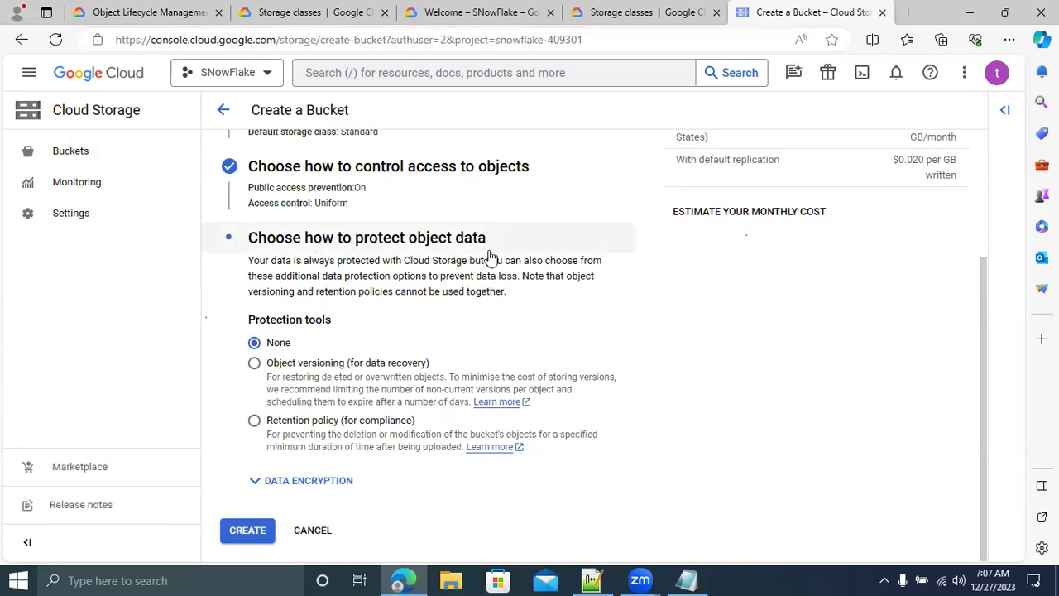
# Enable object versioning for the bucket with a maximum of 10 versions per object.
pyautogui.click(255, 364)
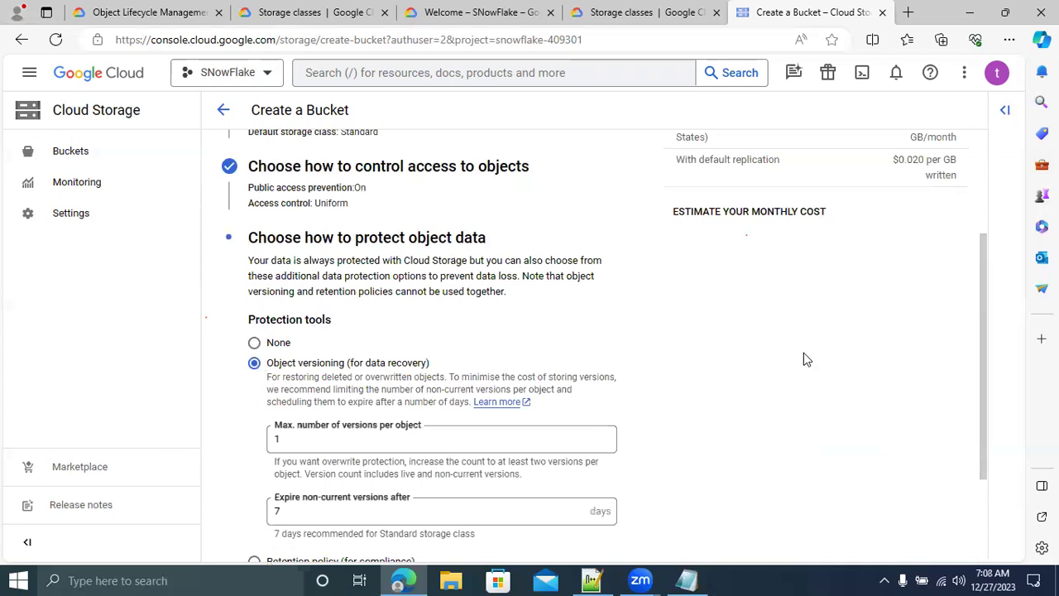
pyautogui.moveTo(981, 359); pyautogui.dragTo(983, 447)
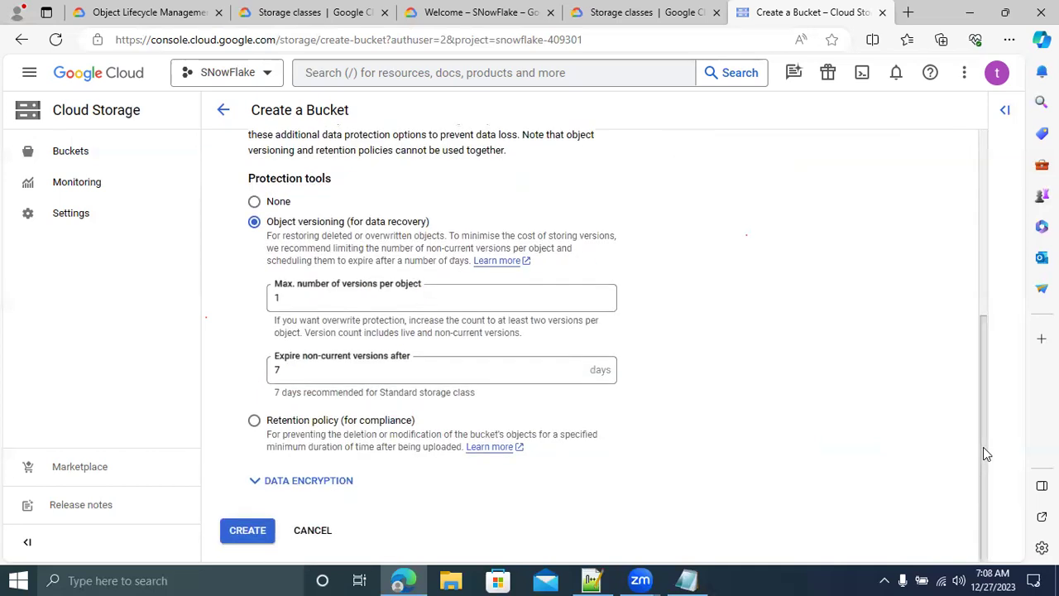
pyautogui.click(283, 298)
pyautogui.write('0')
pyautogui.click(769, 373)
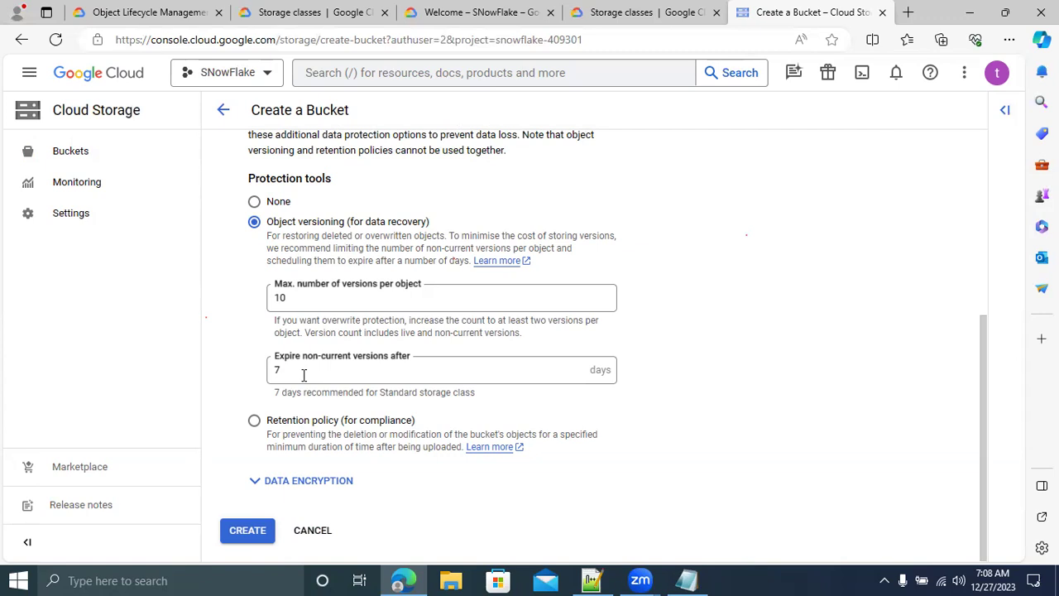
# Keep the Google-managed encryption key, then create the bucket with public access prevention enforced.
pyautogui.click(260, 486)
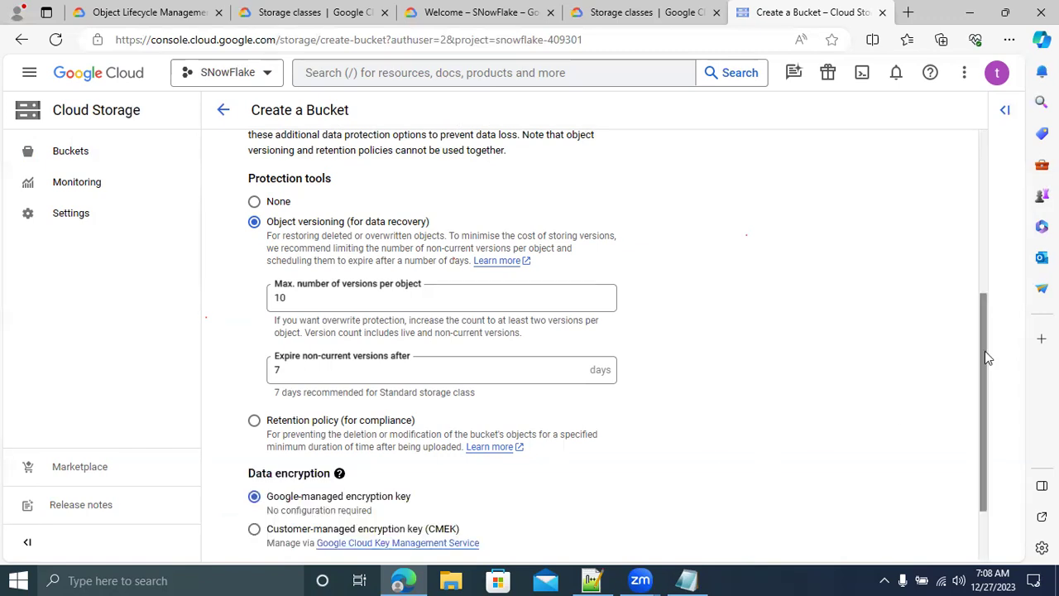
pyautogui.scroll(-2, 984, 357)
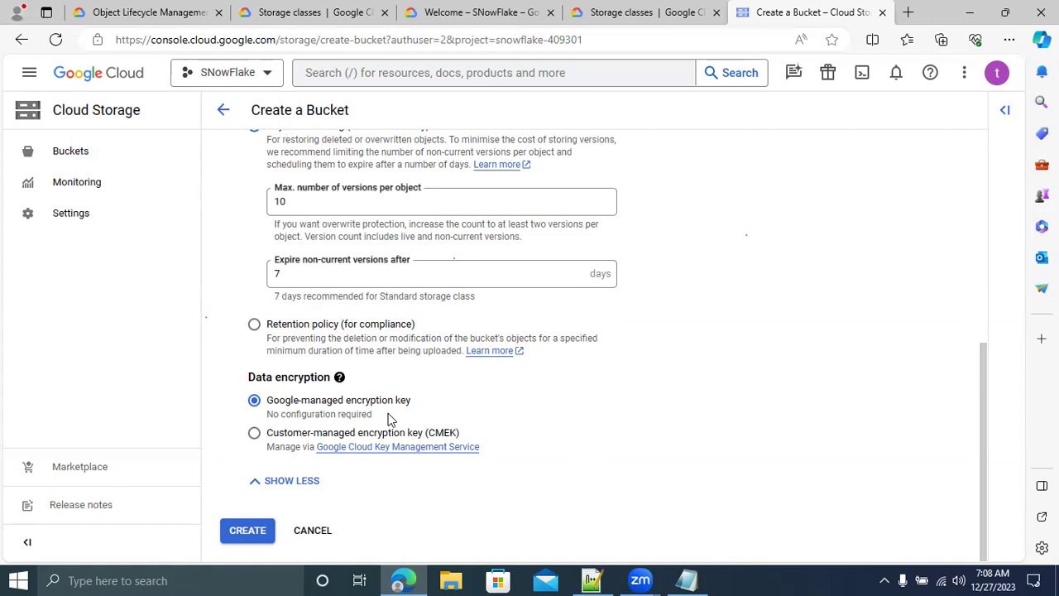
pyautogui.click(245, 534)
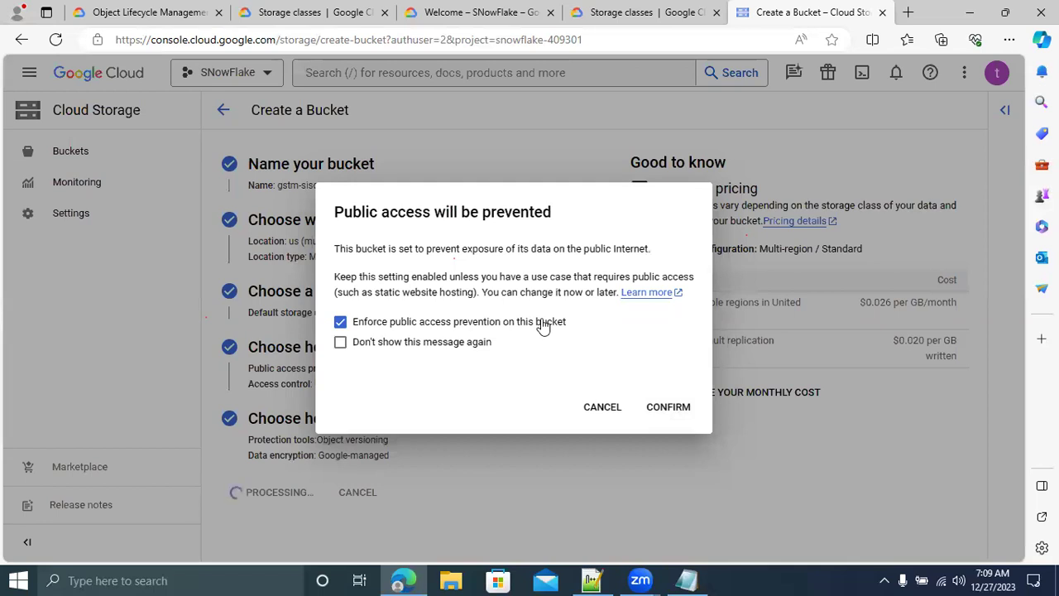
pyautogui.click(667, 407)
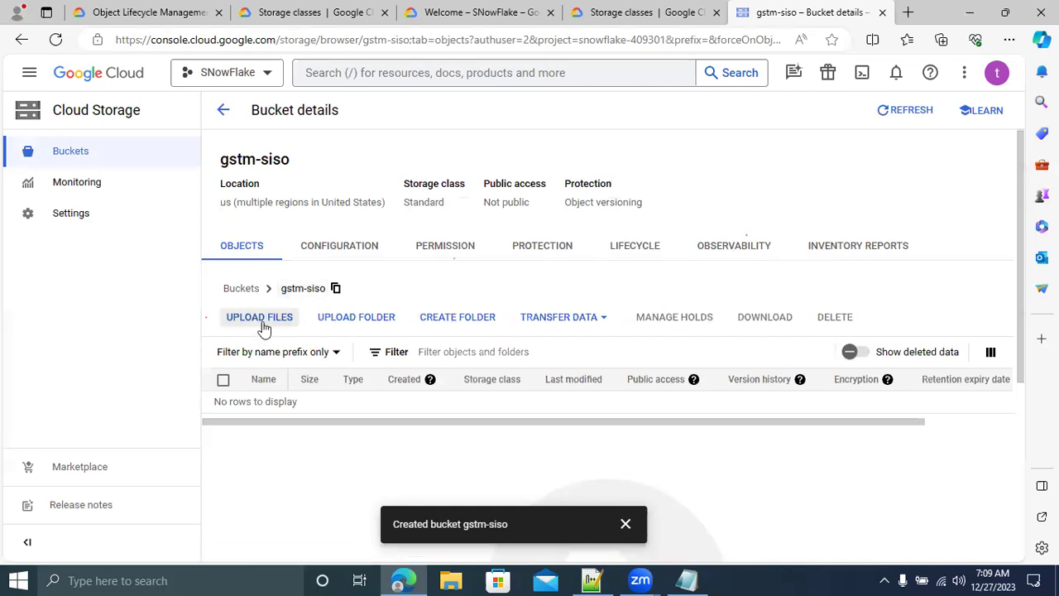
# Create a folder named ecommerce in the gstm-siso bucket.
pyautogui.click(464, 322)
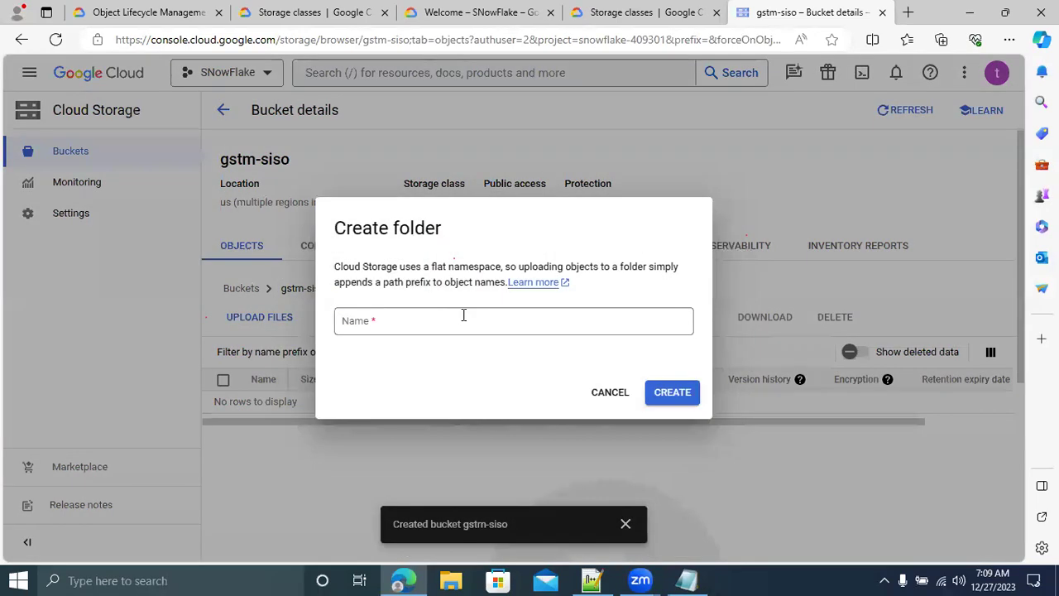
pyautogui.click(417, 320)
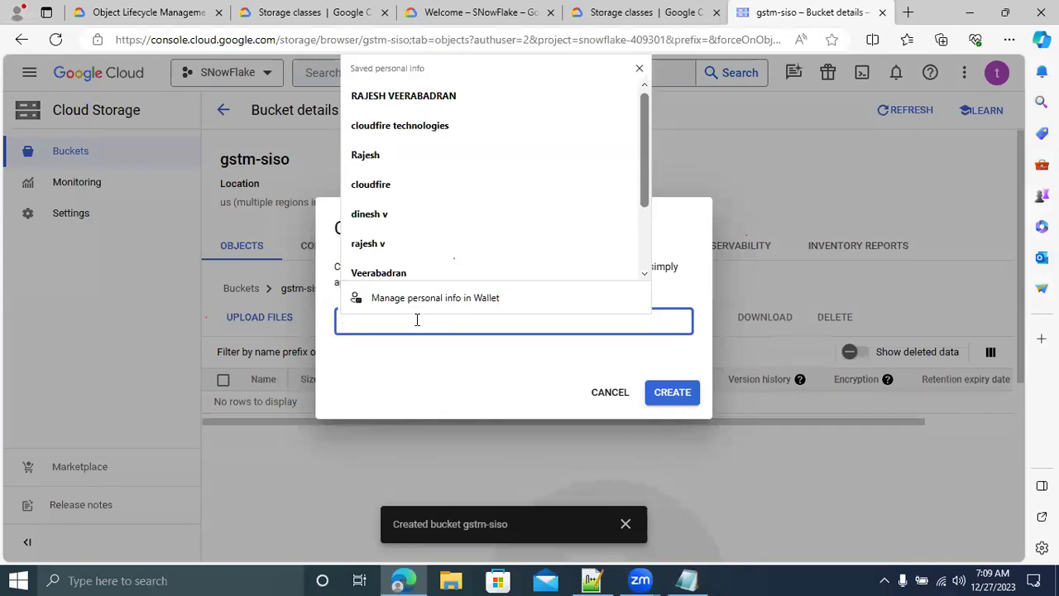
pyautogui.write('WARF')
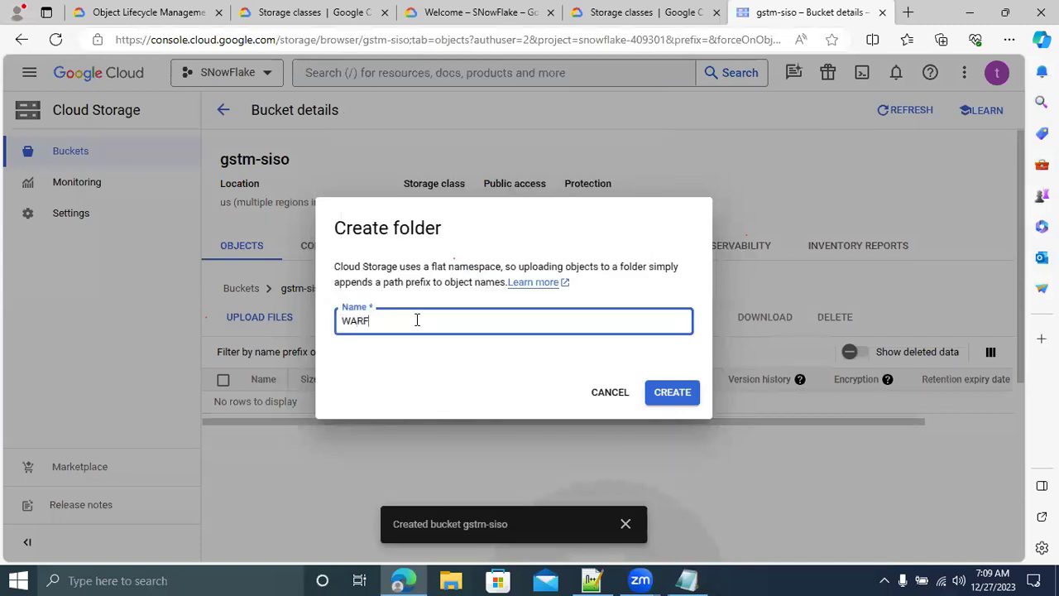
pyautogui.write('_')
pyautogui.press('BackSpace')
pyautogui.press('BackSpace')
pyautogui.press('BackSpace')
pyautogui.press('BackSpace')
pyautogui.press('BackSpace')
pyautogui.write('ecommerce')
pyautogui.click(671, 392)
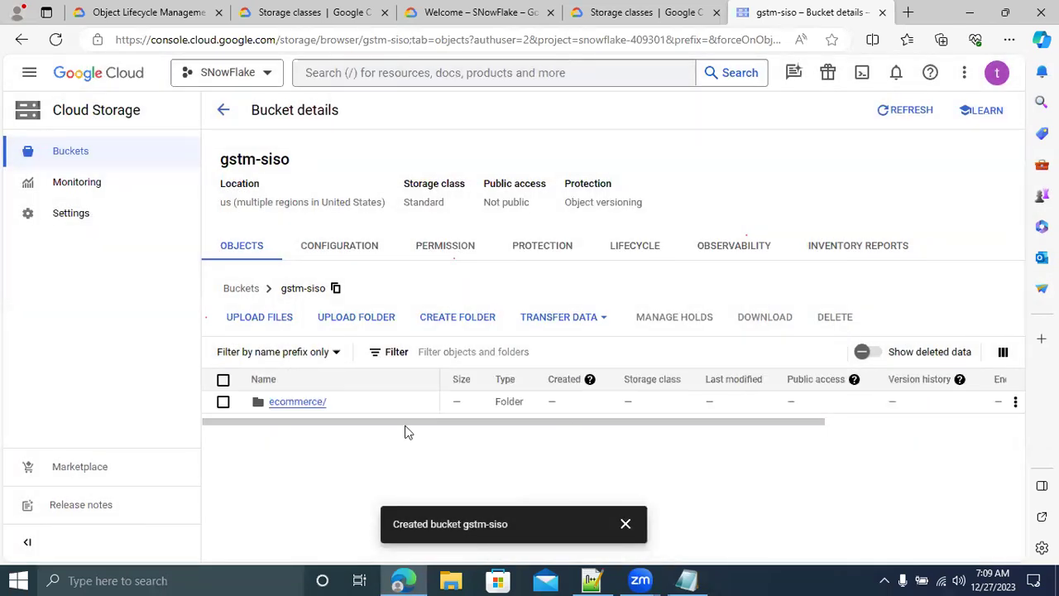
# Upload the etl-5420-b833adf1ed83 JSON file from Downloads into the ecommerce folder of the gstm-siso bucket.
pyautogui.click(287, 403)
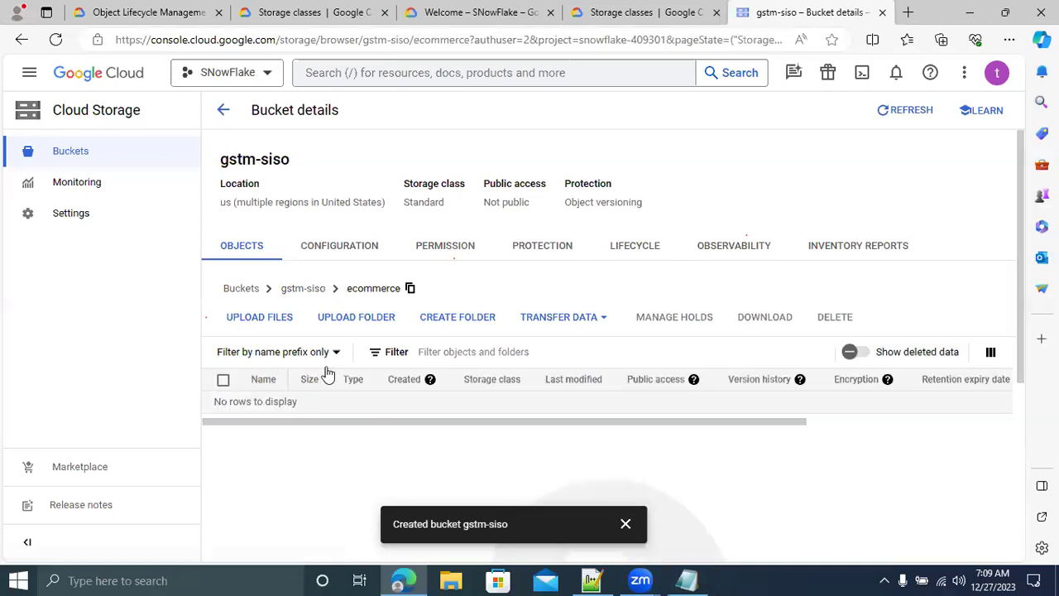
pyautogui.click(244, 326)
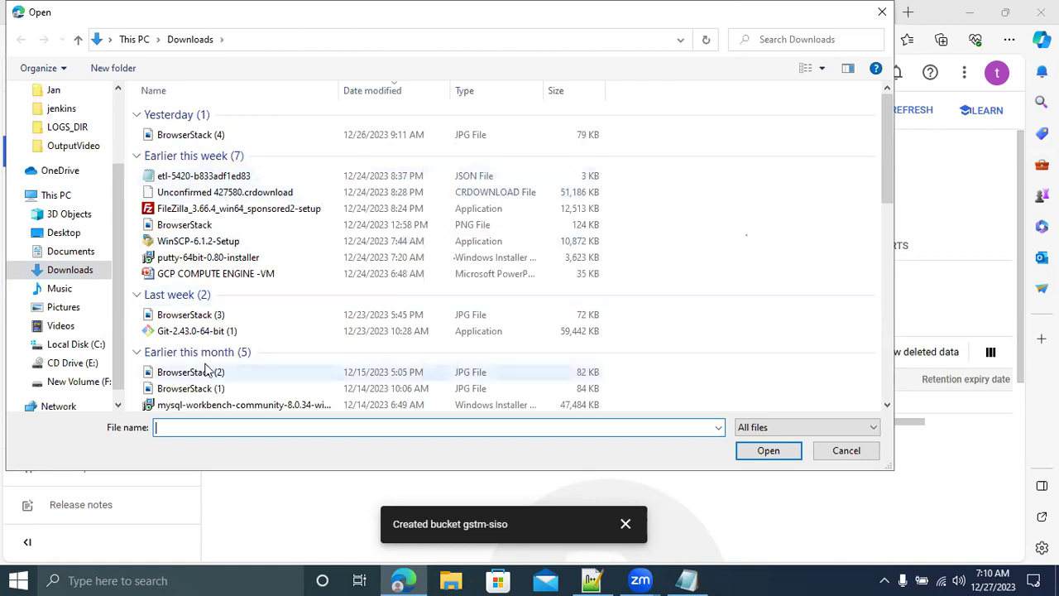
pyautogui.click(171, 178)
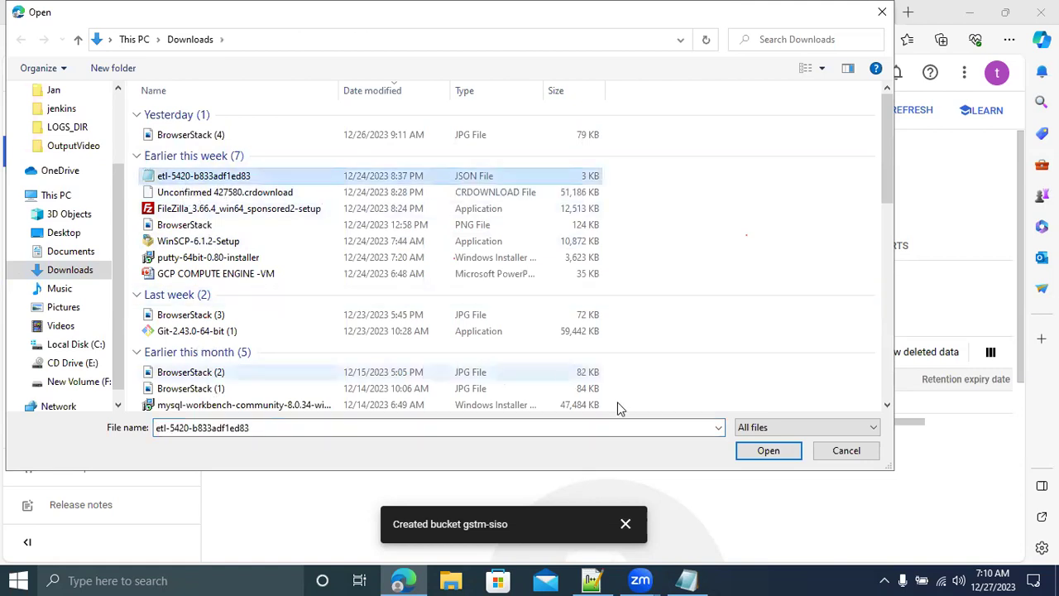
pyautogui.click(747, 457)
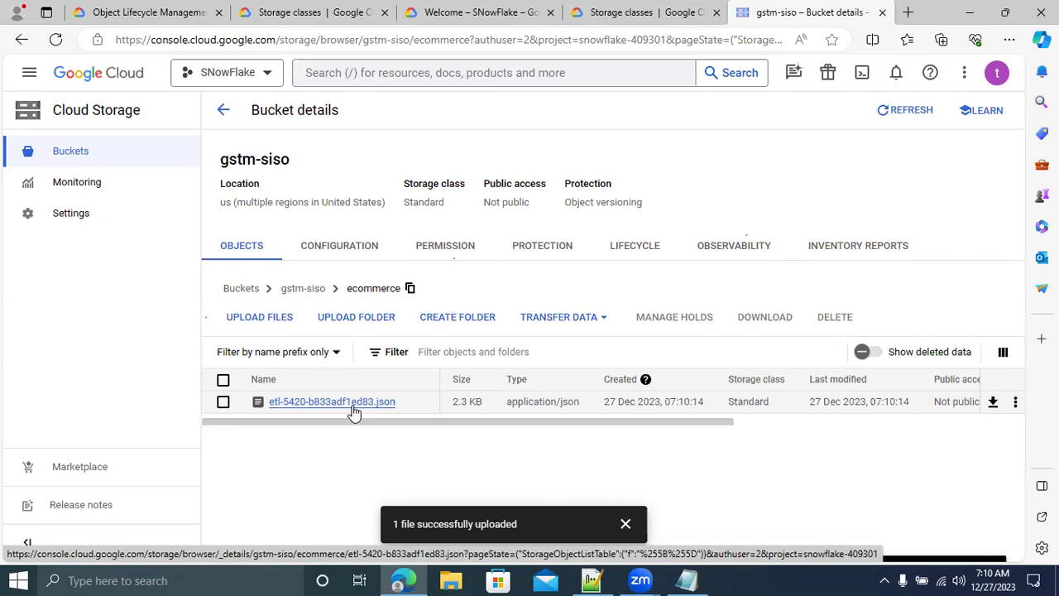
# Review the gstm-siso bucket's lifecycle rules, including the action configured in the Delete object rule.
pyautogui.click(637, 247)
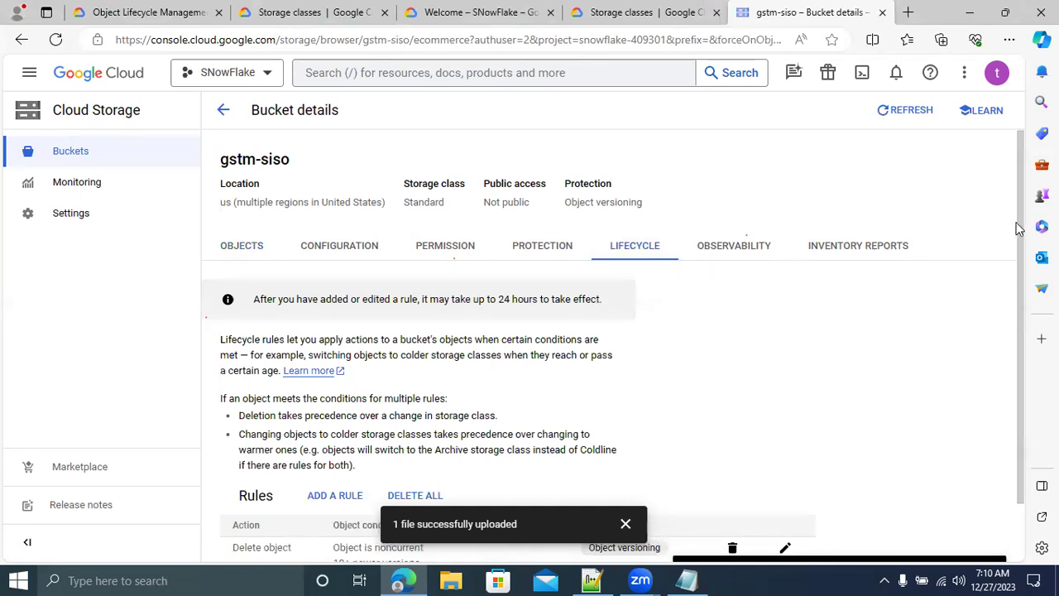
pyautogui.scroll(-1, 1024, 294)
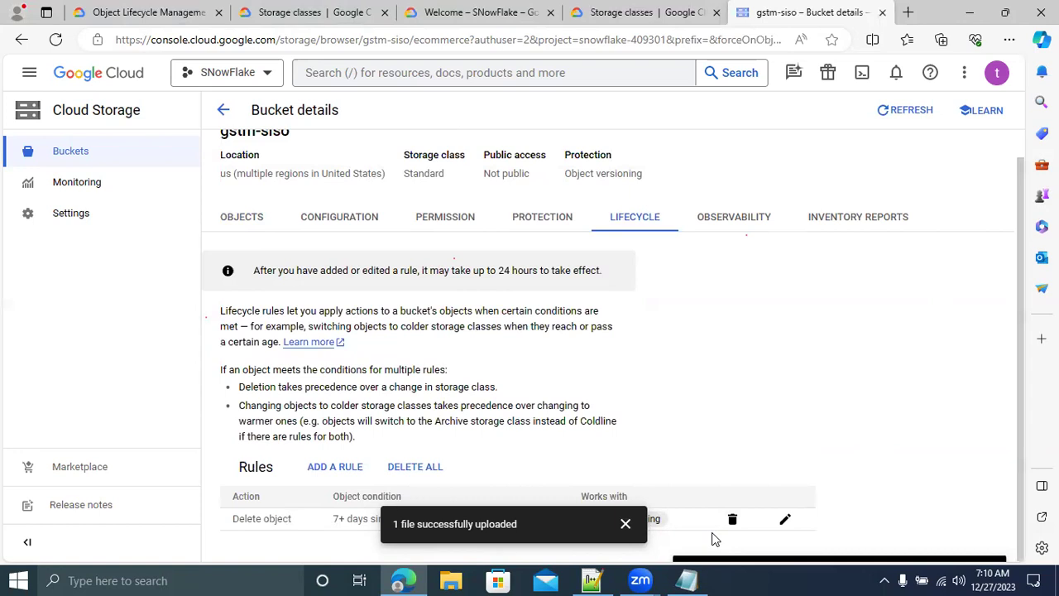
pyautogui.click(66, 159)
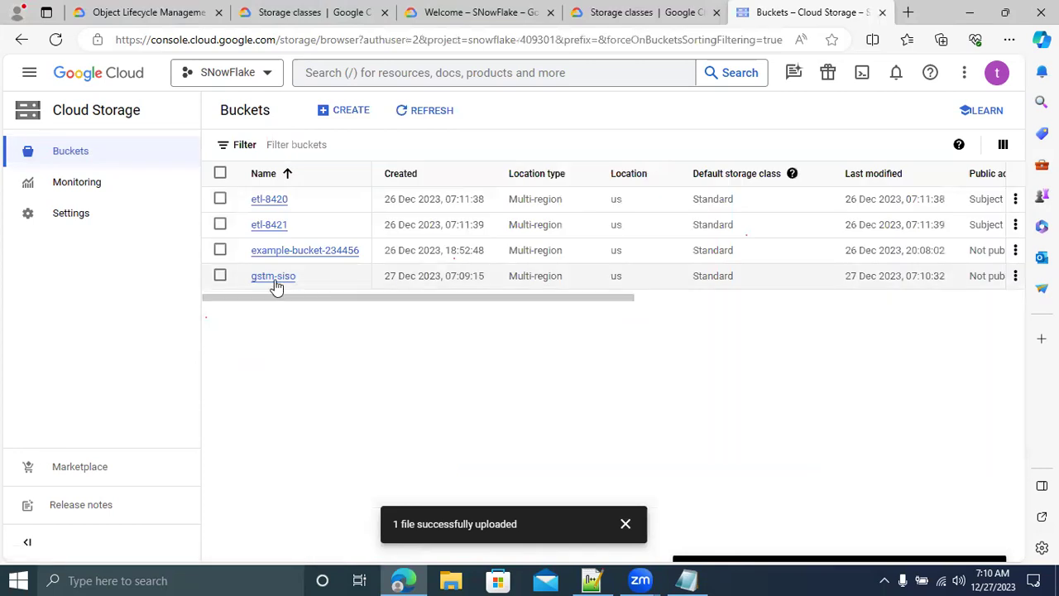
pyautogui.click(274, 283)
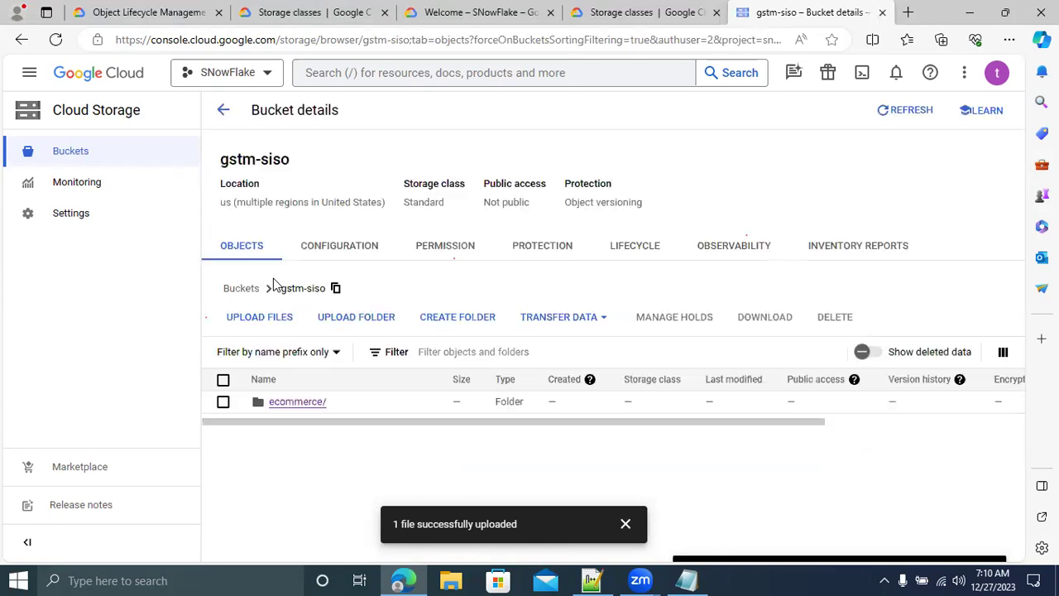
pyautogui.click(629, 249)
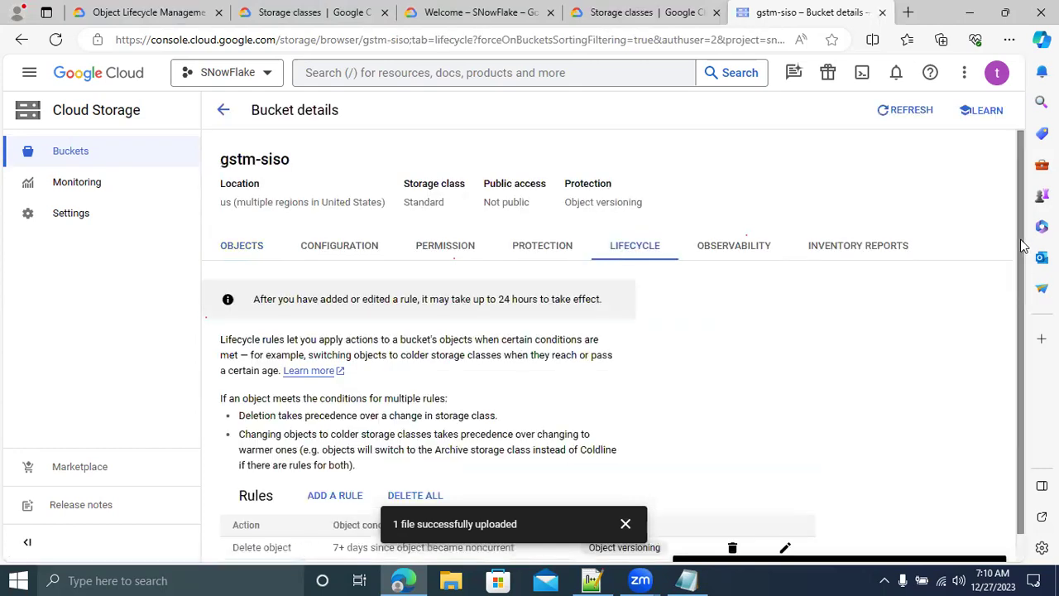
pyautogui.moveTo(1020, 434); pyautogui.dragTo(1024, 465)
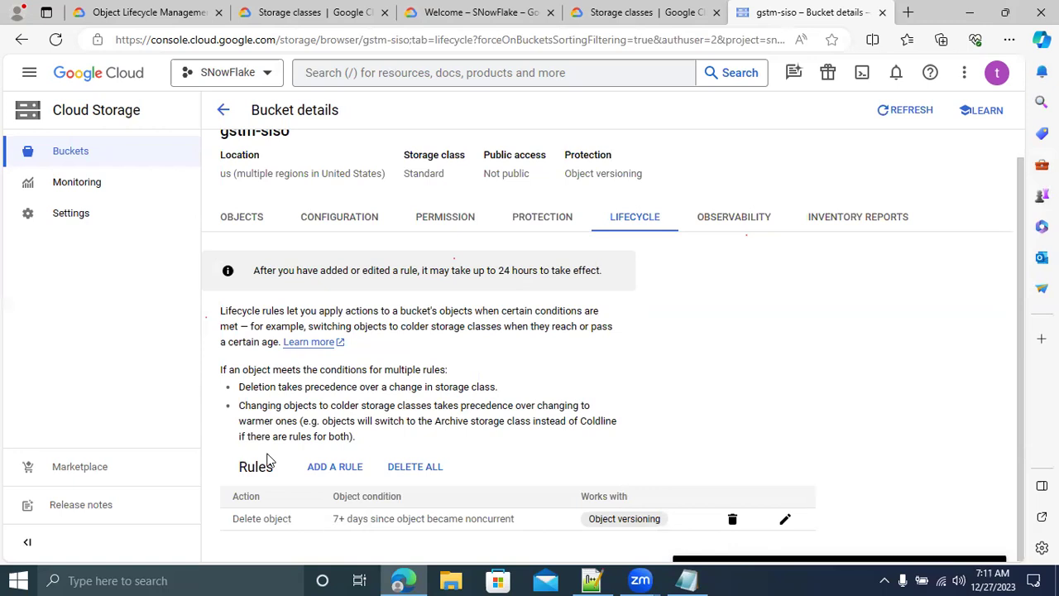
pyautogui.click(785, 522)
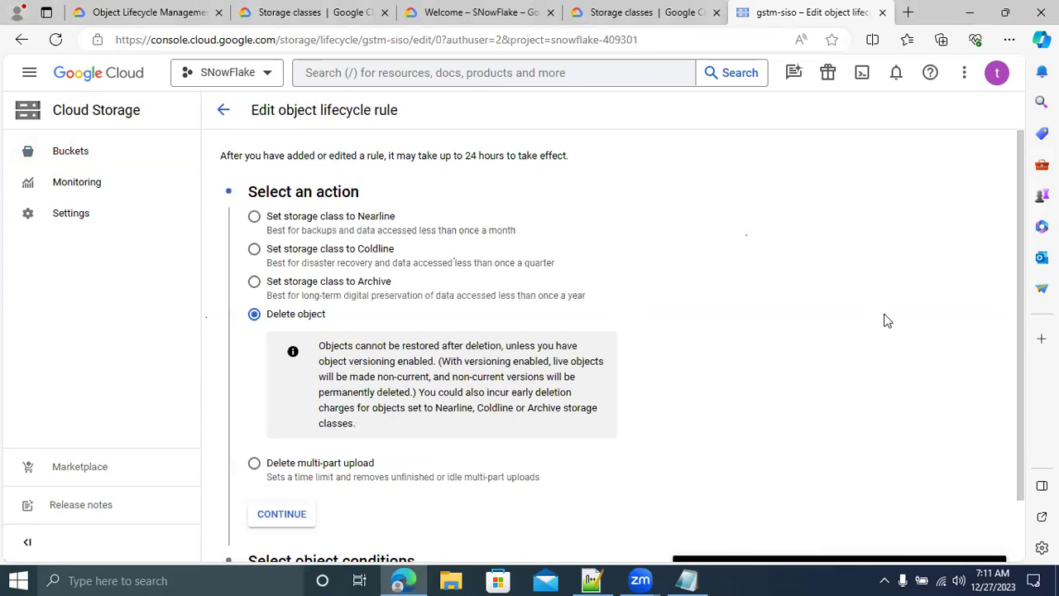
pyautogui.click(222, 114)
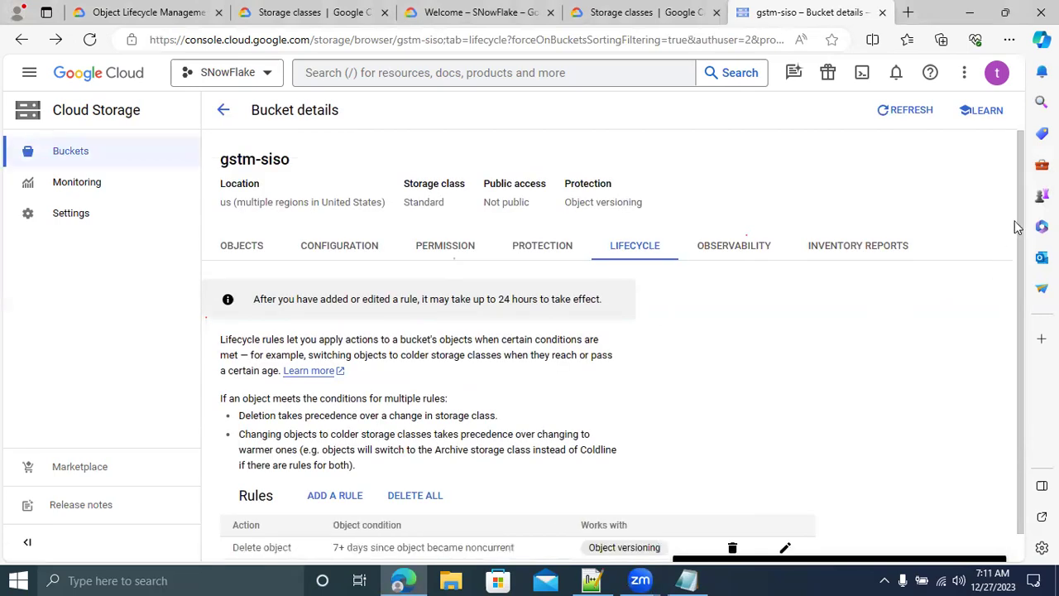
# Delete the bucket's lifecycle rule that removes objects 7+ days after they became noncurrent.
pyautogui.scroll(-1, 1017, 240)
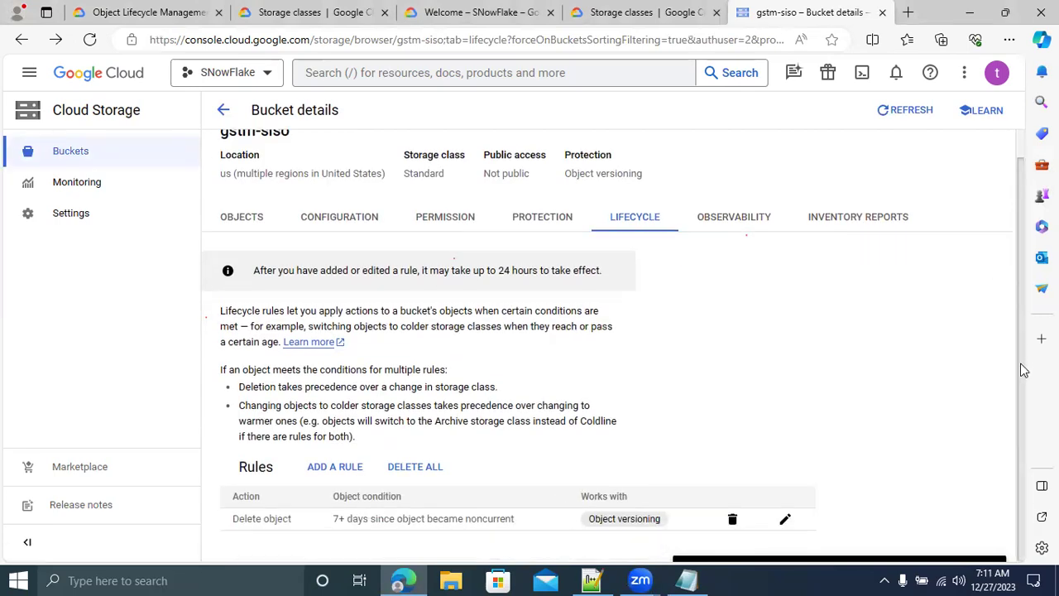
pyautogui.click(732, 520)
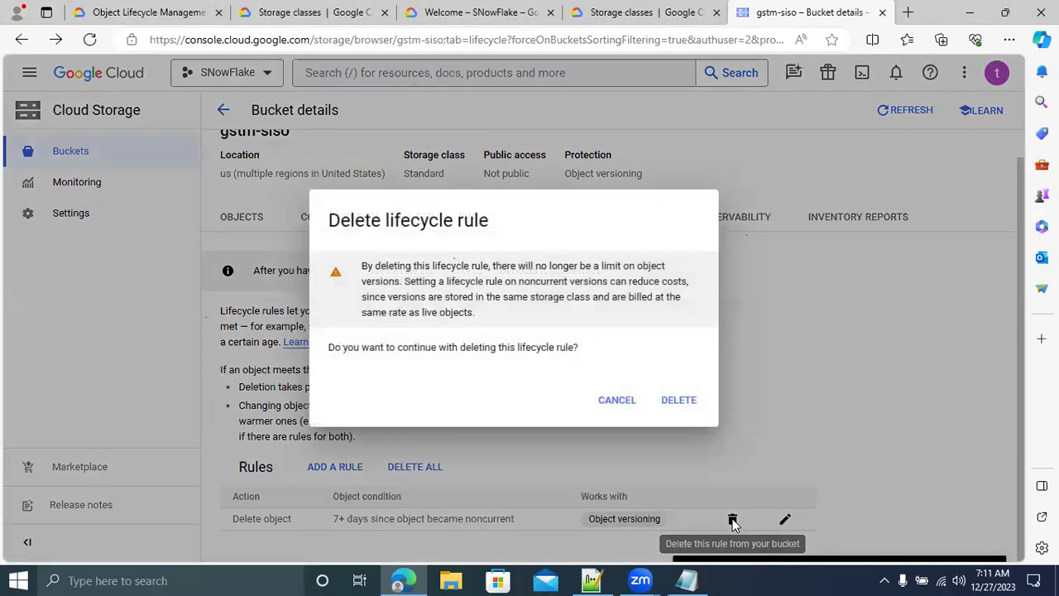
pyautogui.click(668, 404)
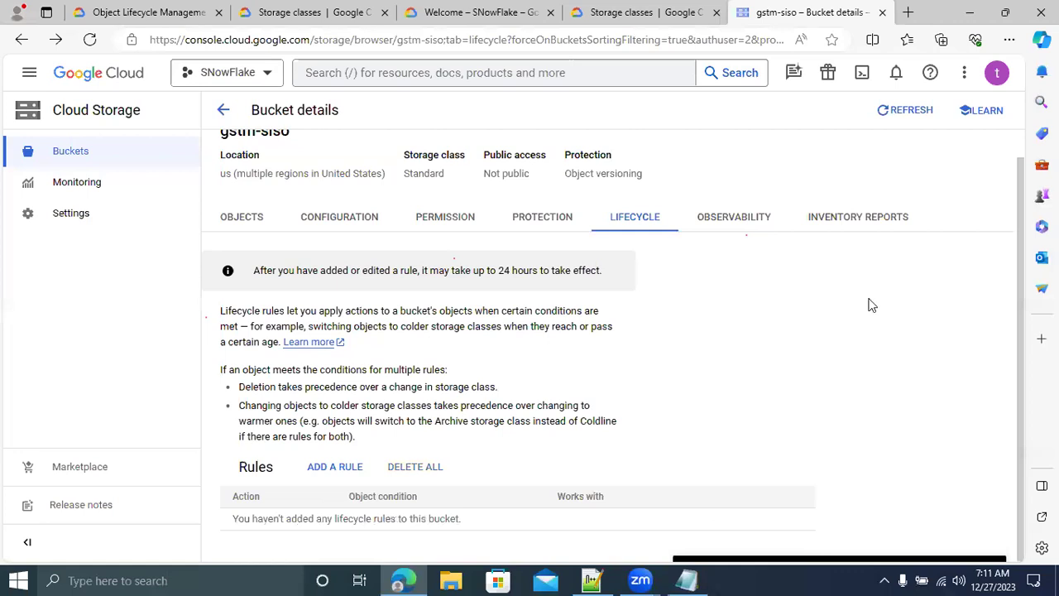
pyautogui.click(324, 472)
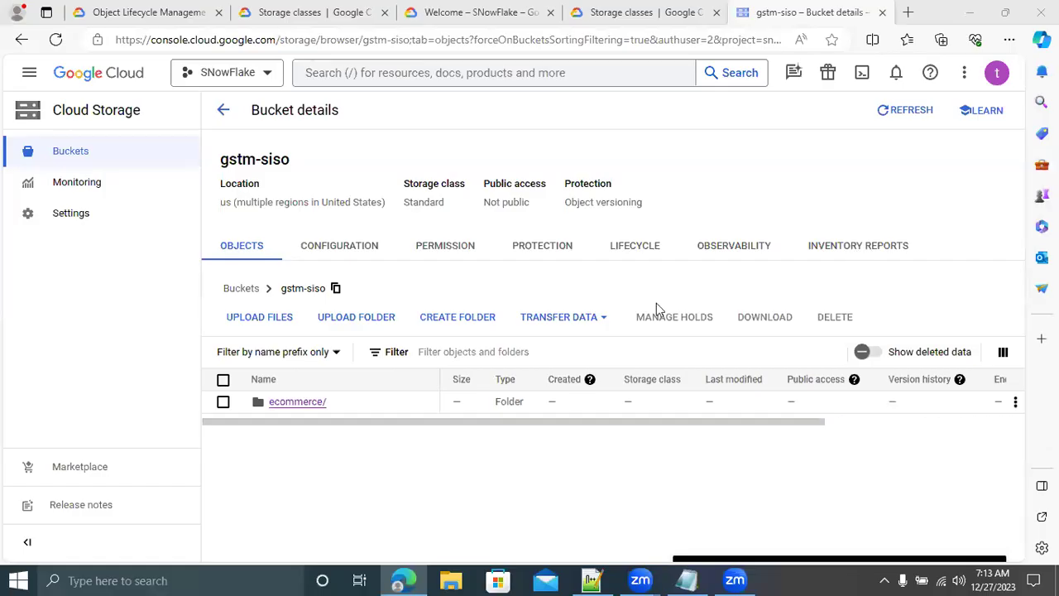
pyautogui.click(631, 247)
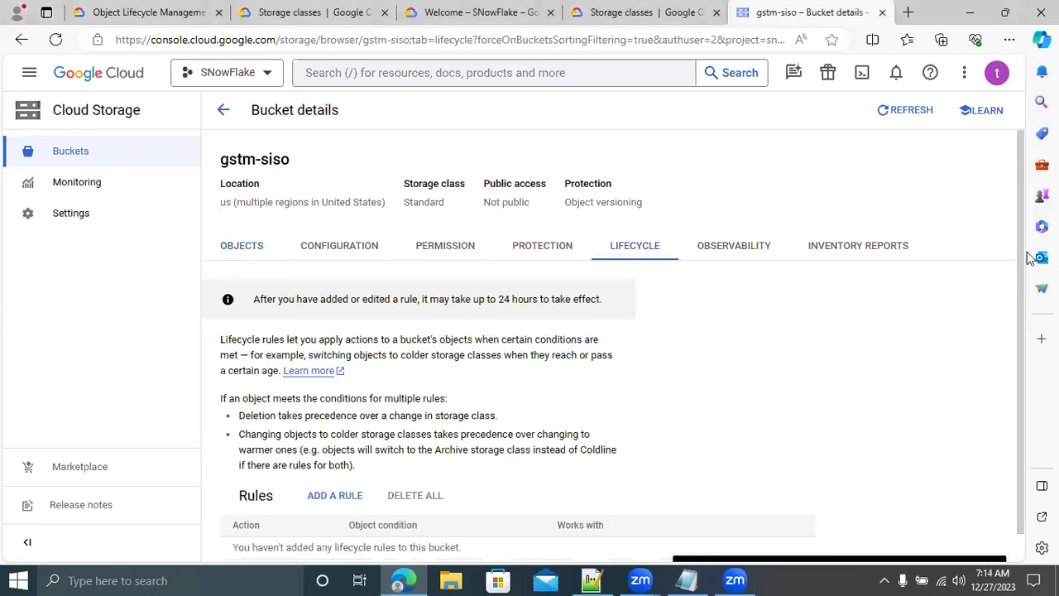
pyautogui.scroll(-1, 1024, 305)
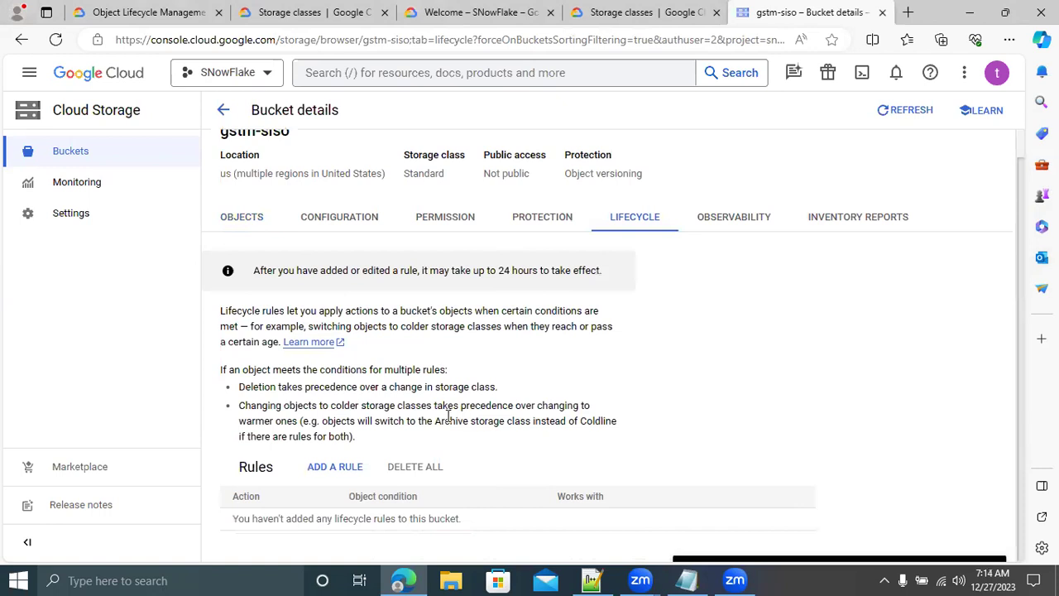
pyautogui.click(333, 468)
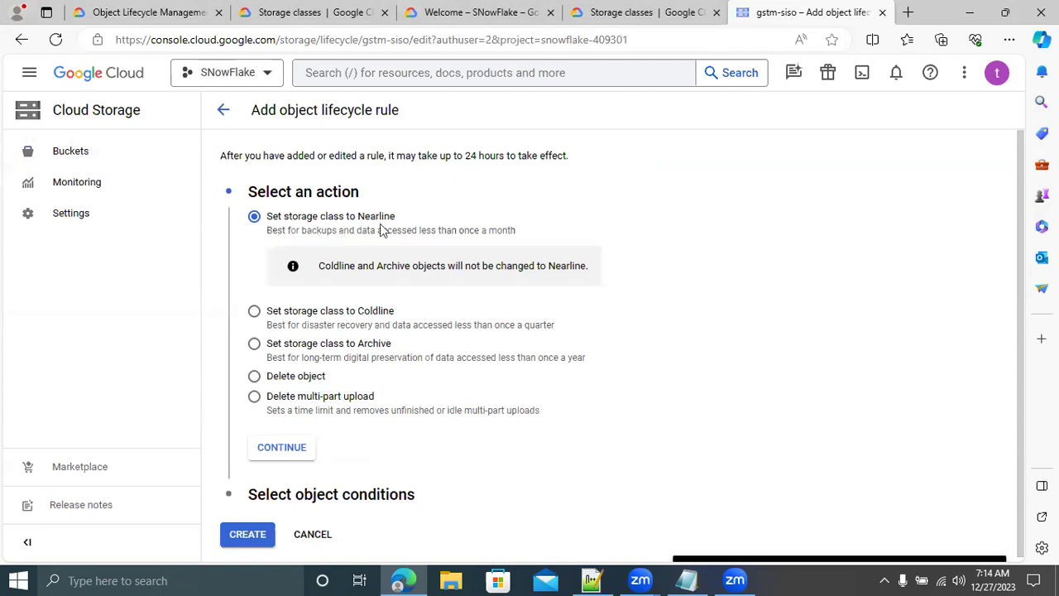
pyautogui.click(254, 313)
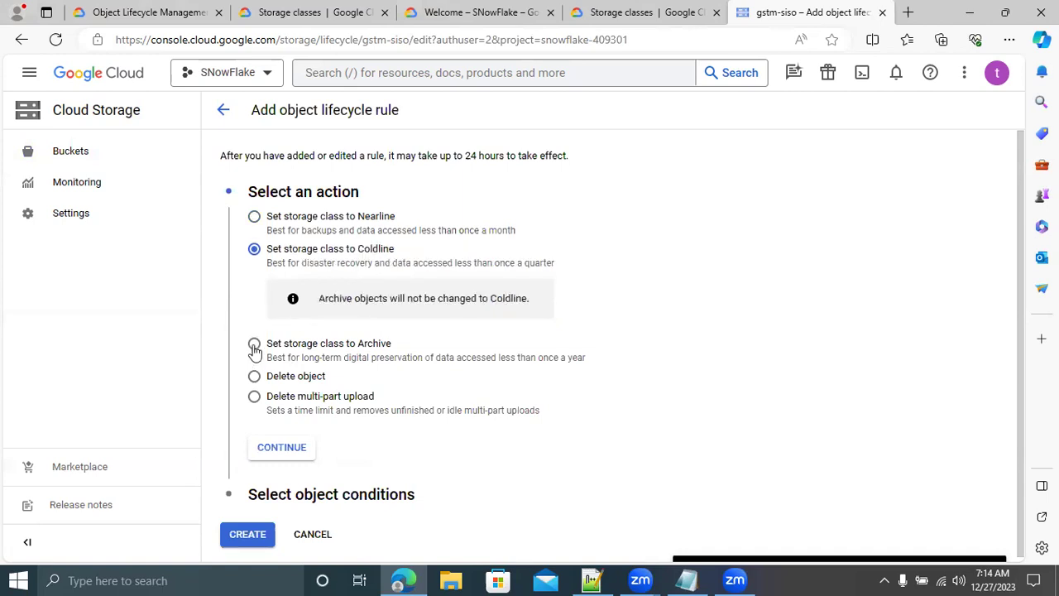
pyautogui.click(255, 345)
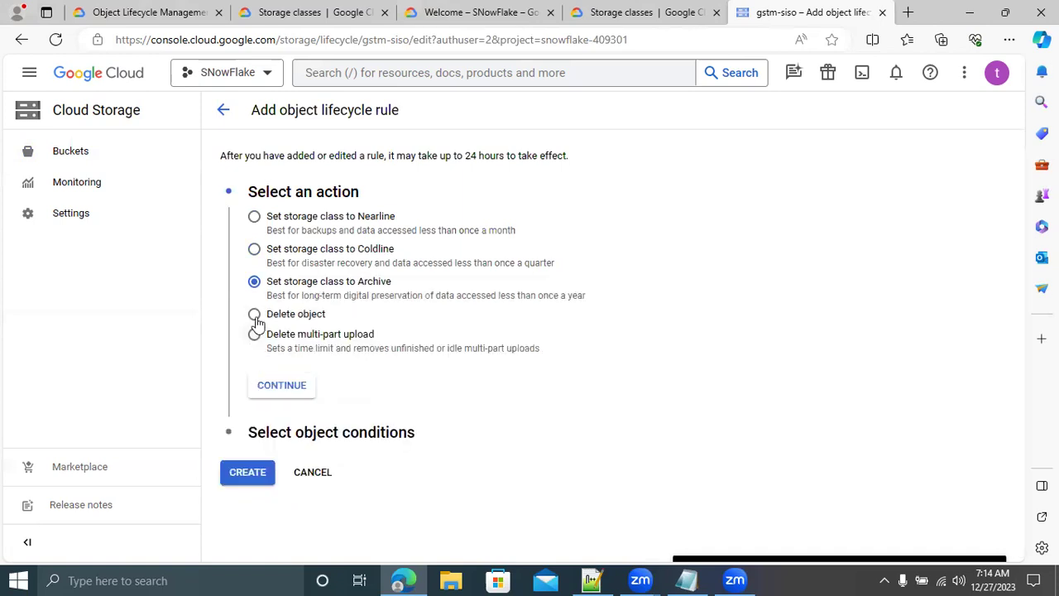
pyautogui.click(254, 315)
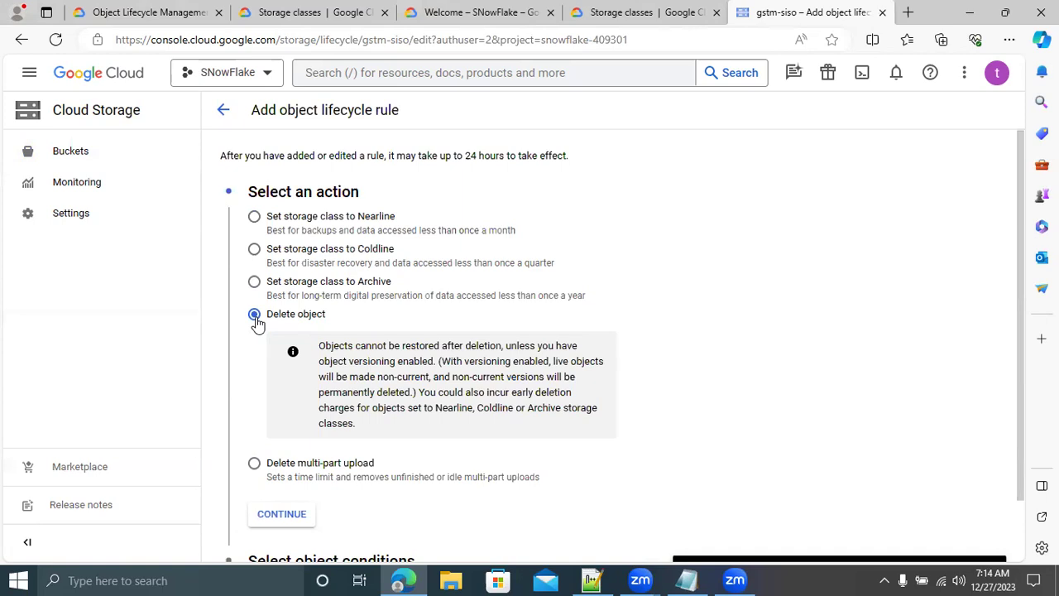
pyautogui.click(254, 249)
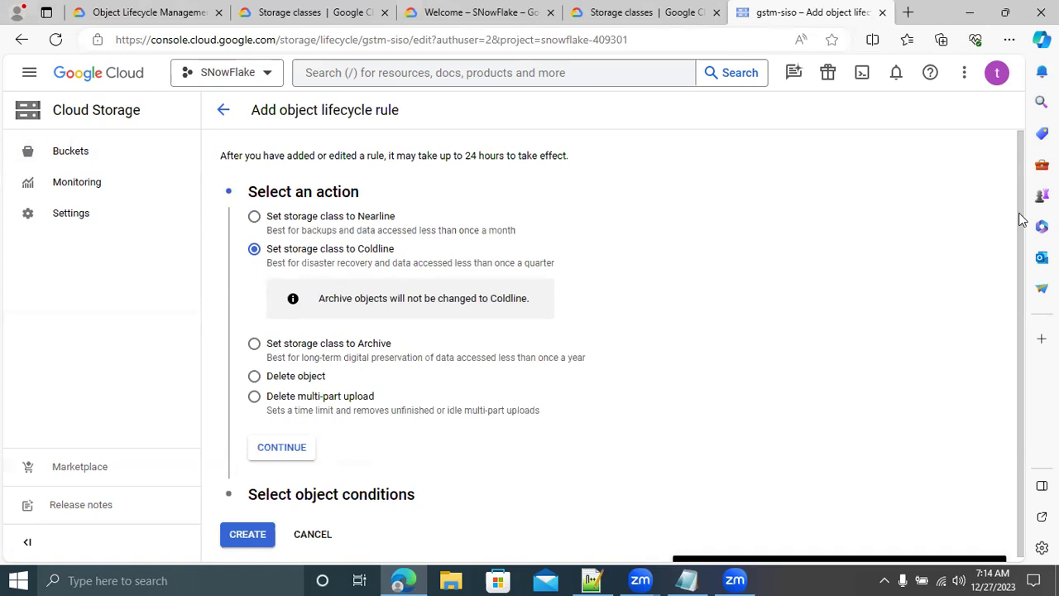
pyautogui.scroll(-1, 1020, 348)
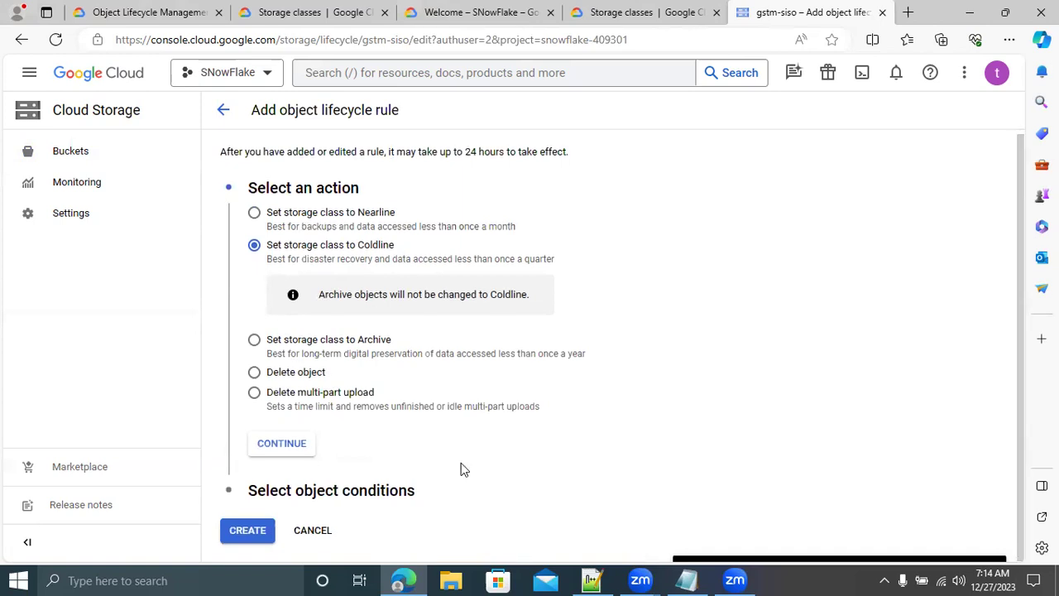
pyautogui.click(284, 444)
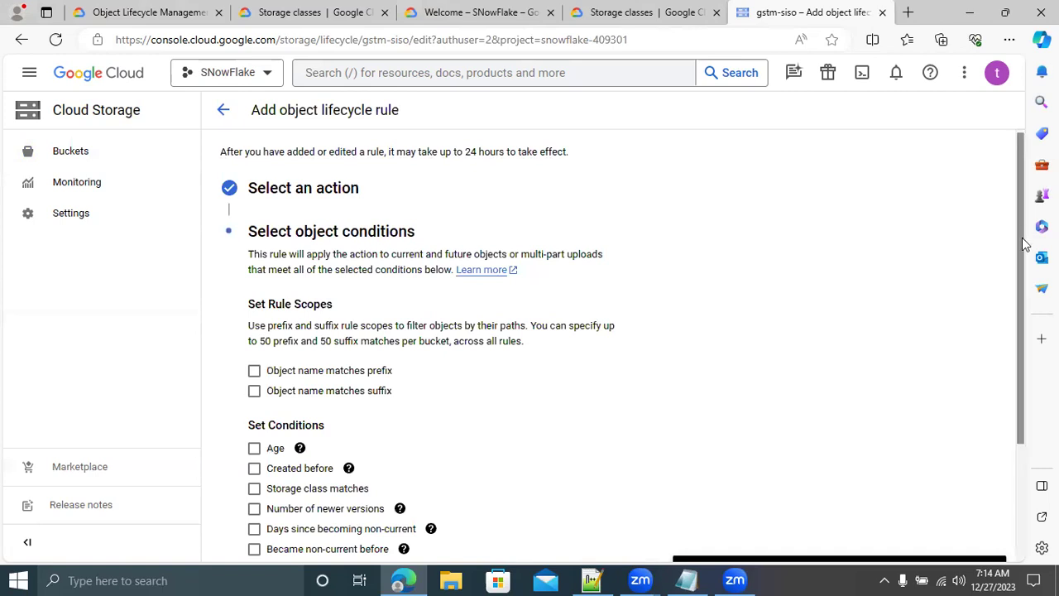
pyautogui.scroll(-1, 1028, 269)
pyautogui.scroll(-1, 1031, 277)
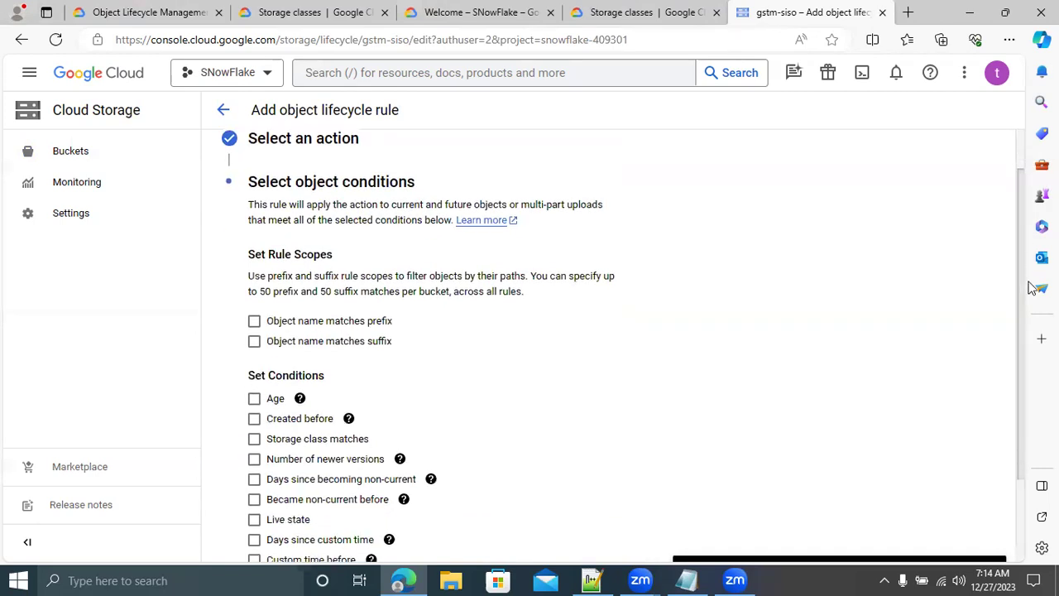
pyautogui.scroll(-1, 1031, 288)
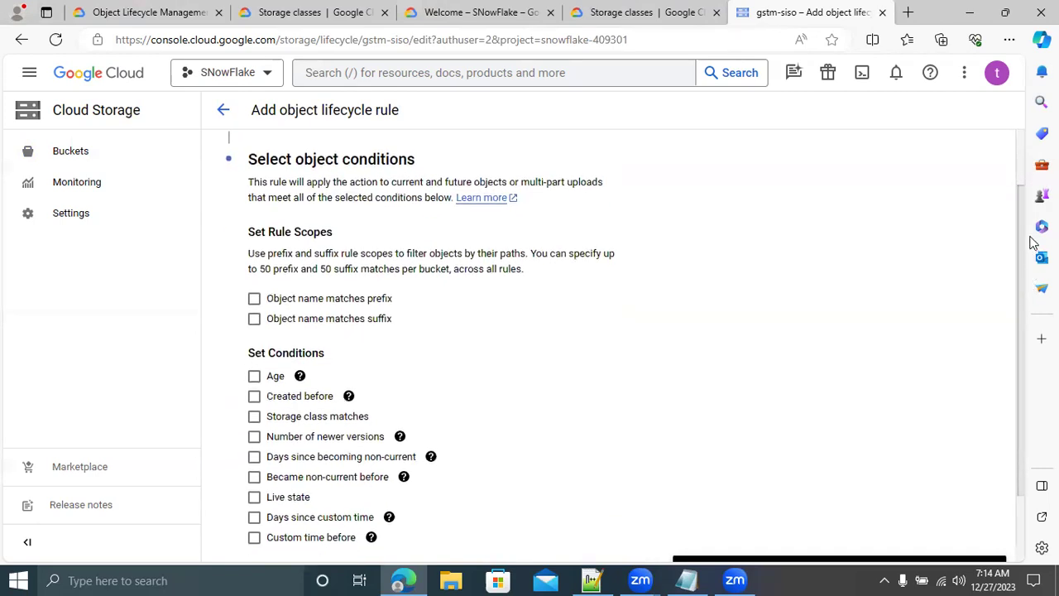
pyautogui.scroll(2, 1029, 240)
pyautogui.scroll(1, 331, 202)
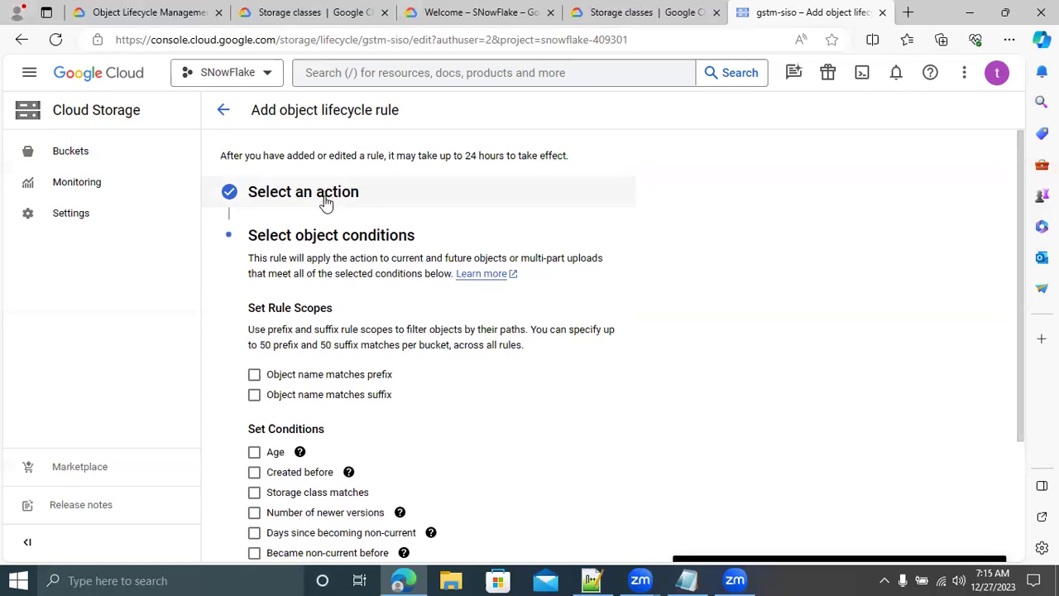
pyautogui.click(224, 114)
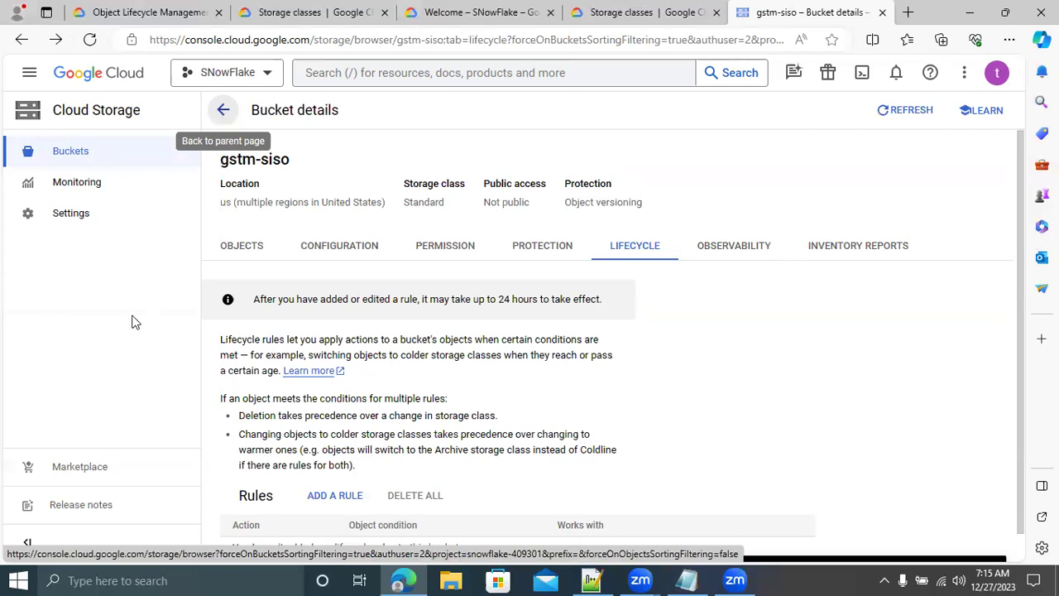
# Start a new lifecycle rule for the gstm-siso bucket with the action Set storage class to Coldline.
pyautogui.click(326, 498)
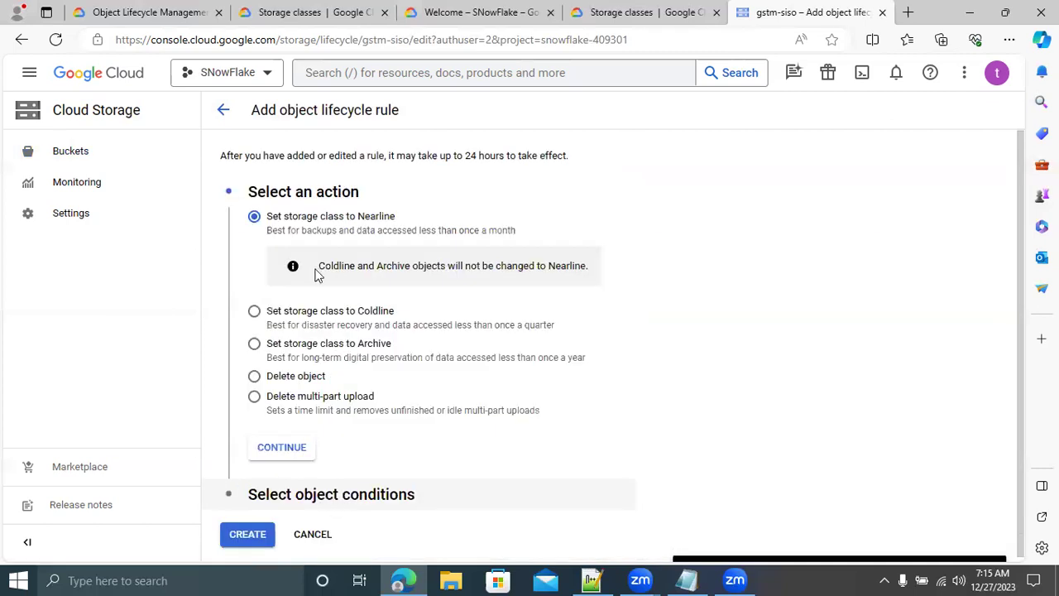
pyautogui.click(256, 312)
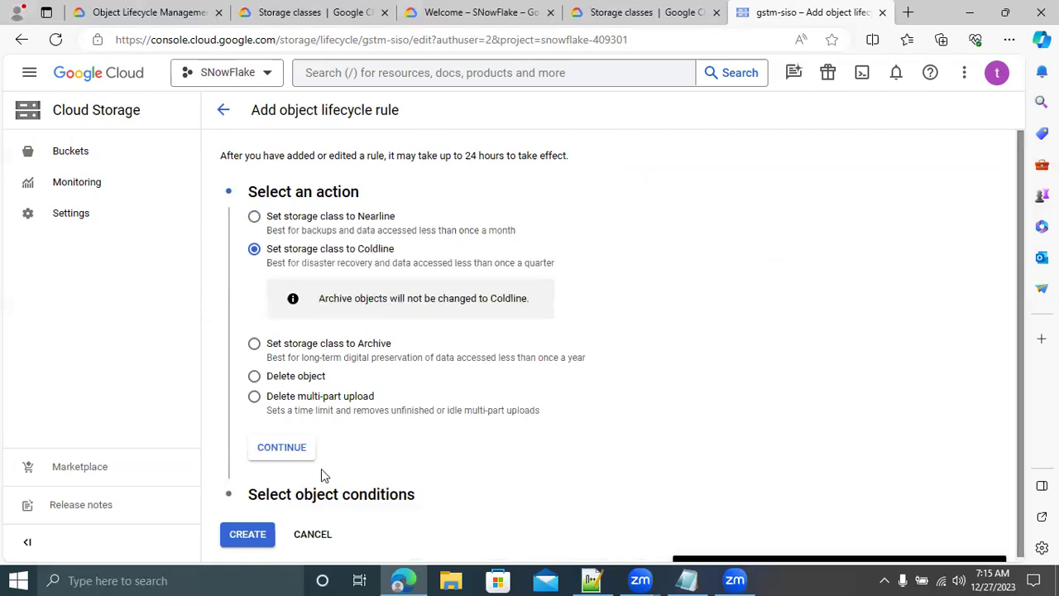
pyautogui.click(284, 450)
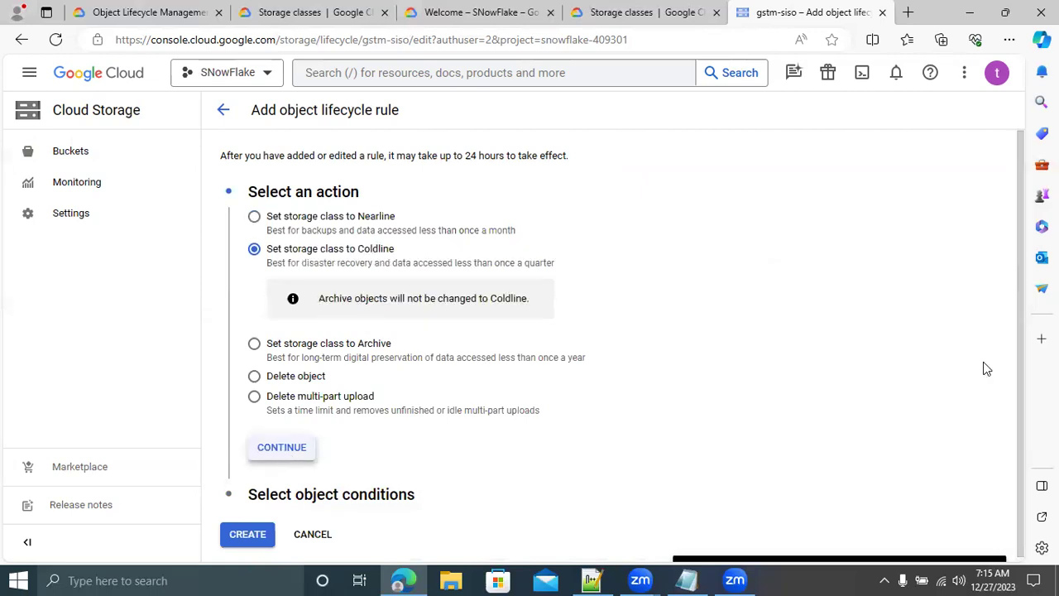
# Enable the Age condition for the lifecycle rule and set it to 15 days.
pyautogui.moveTo(1022, 286); pyautogui.dragTo(1021, 394)
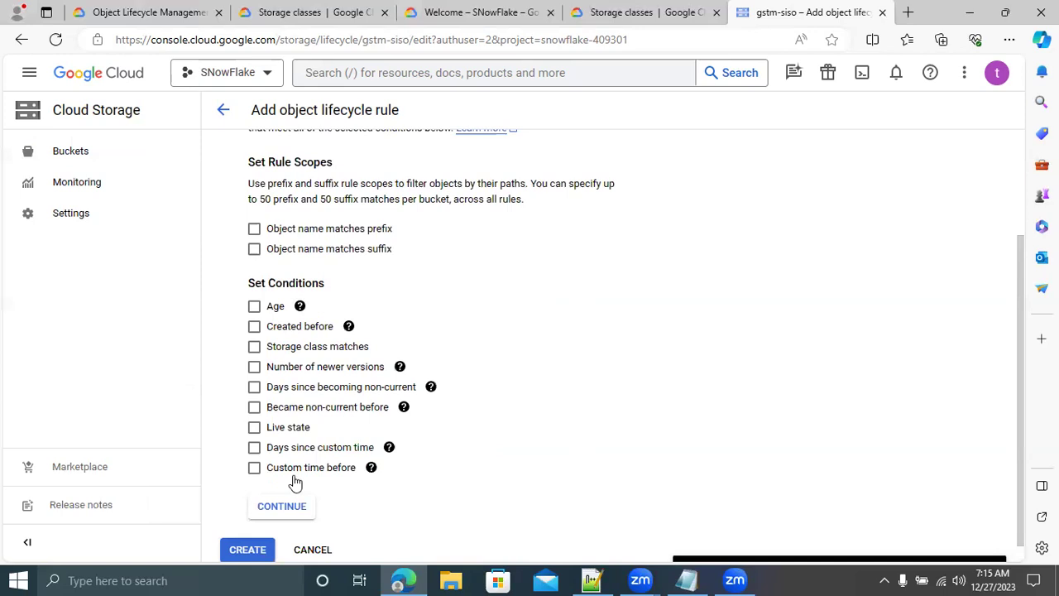
pyautogui.click(254, 306)
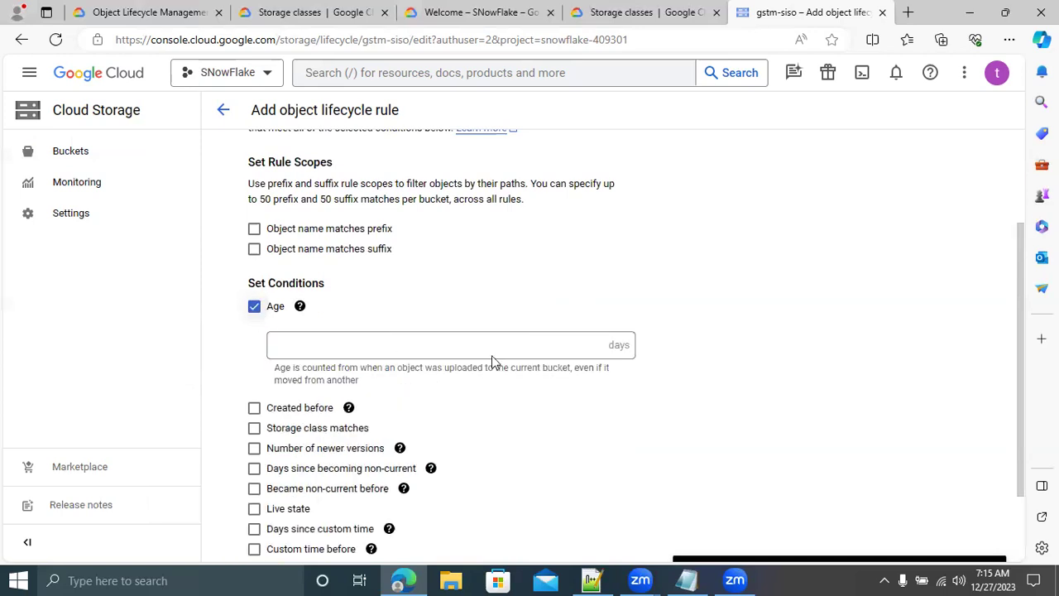
pyautogui.click(541, 342)
pyautogui.write('150')
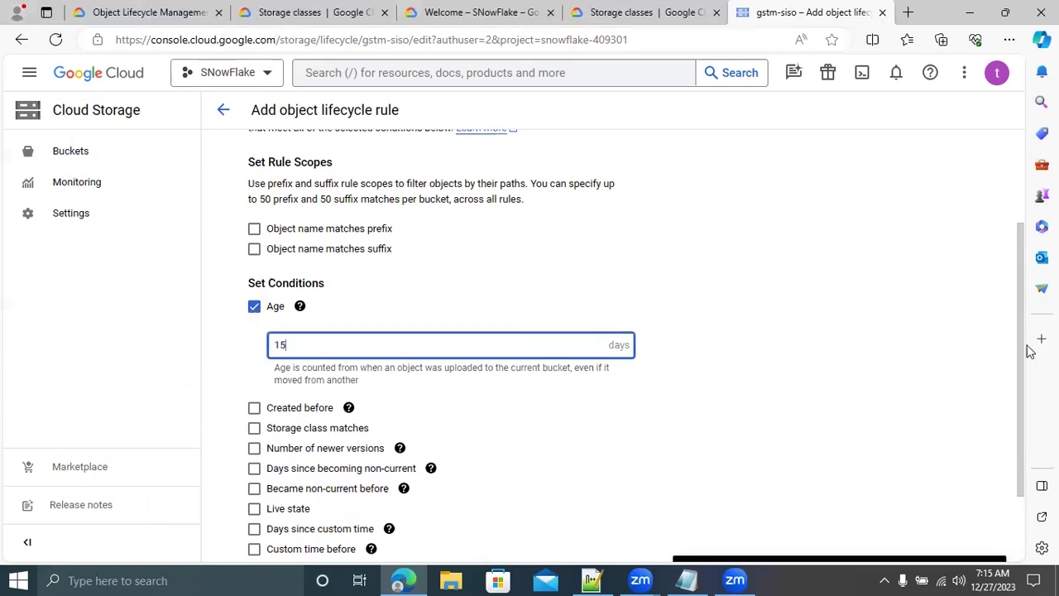
# Leave the unsaved Coldline rule without creating it and return to the gstm-siso bucket's lifecycle rules.
pyautogui.moveTo(1019, 327); pyautogui.dragTo(1014, 262)
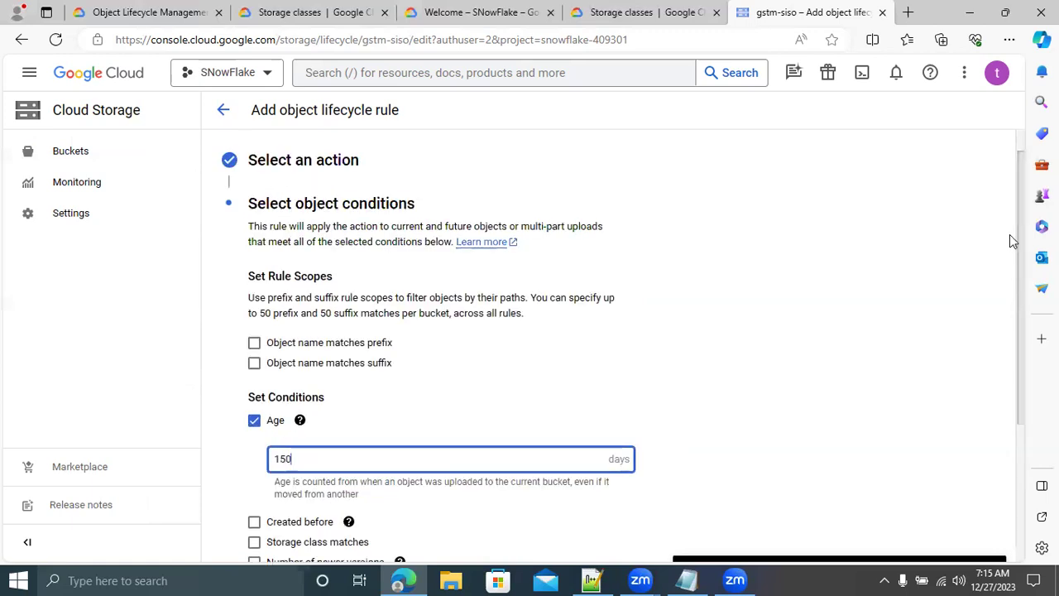
pyautogui.scroll(1, 1009, 236)
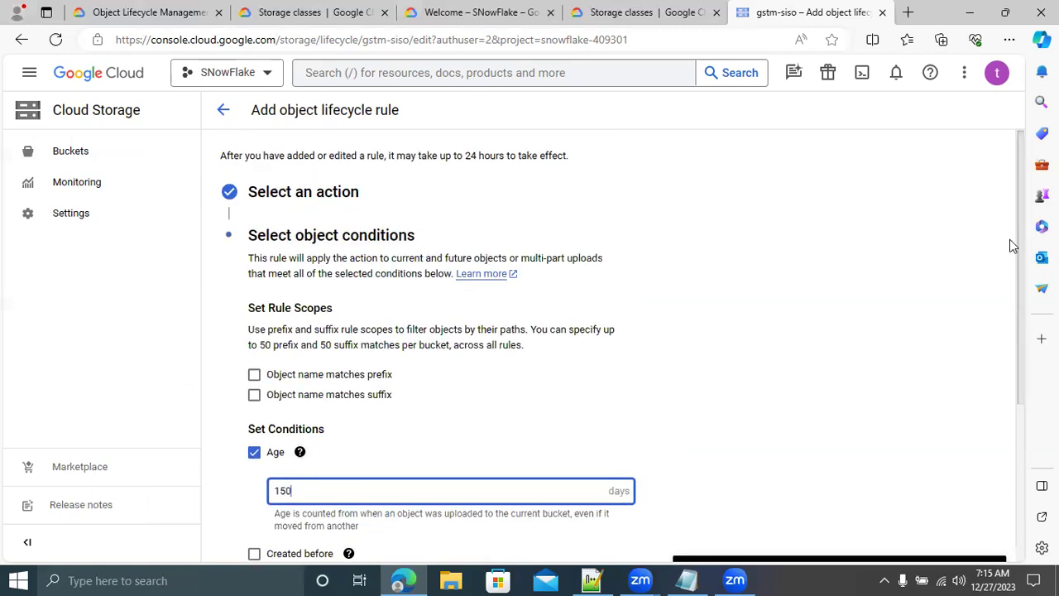
pyautogui.scroll(-1, 1013, 255)
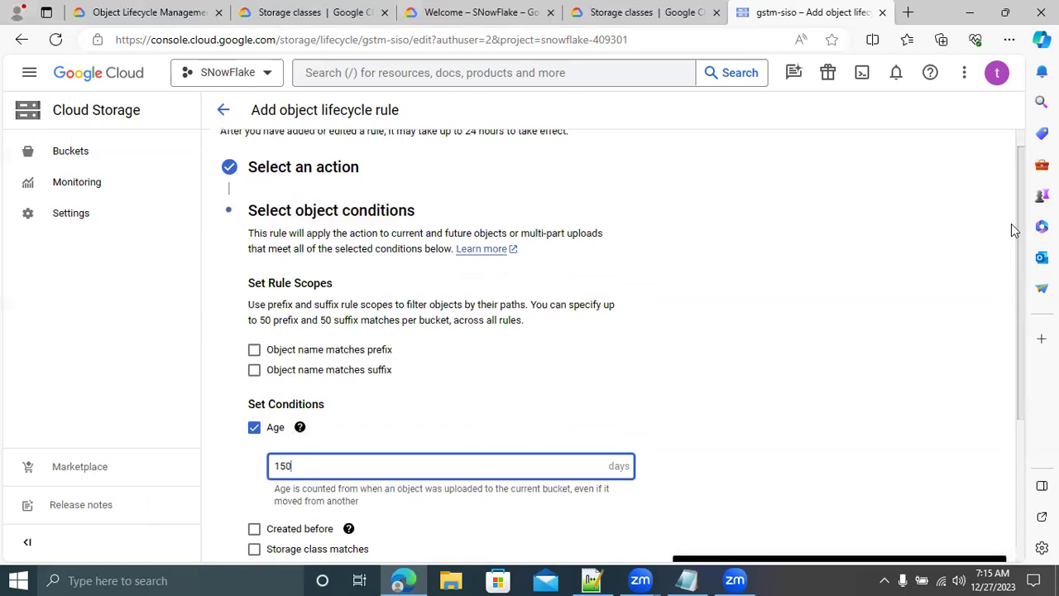
pyautogui.scroll(1, 1011, 223)
pyautogui.scroll(-1, 1016, 276)
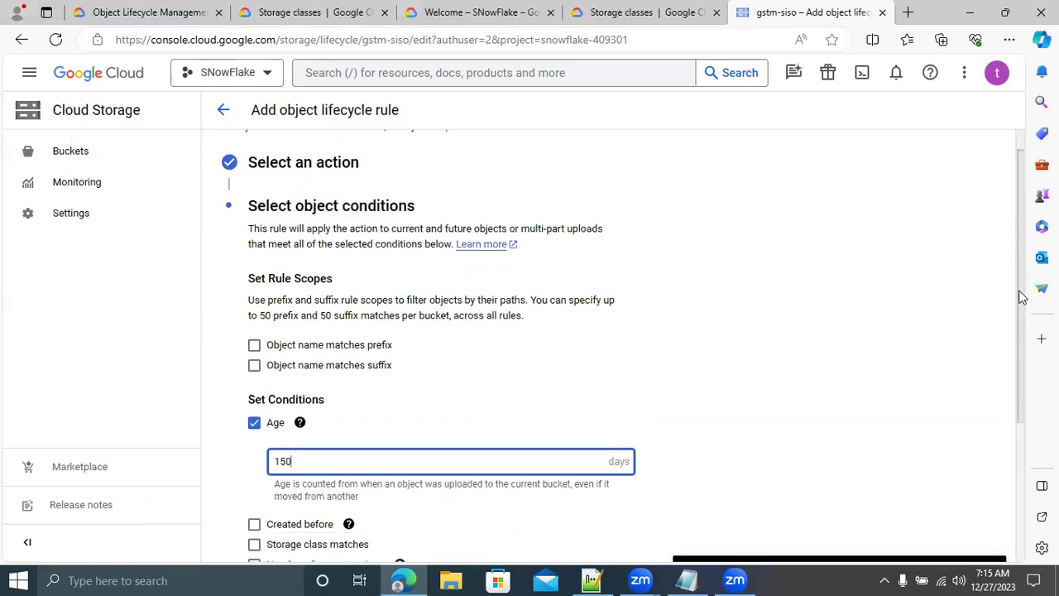
pyautogui.scroll(-1, 1022, 297)
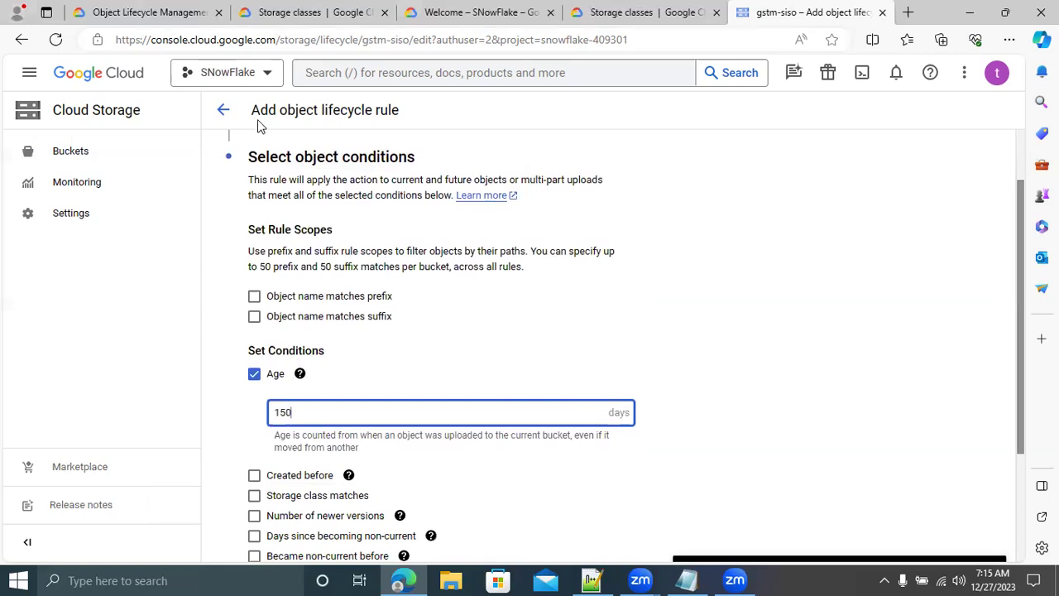
pyautogui.click(222, 114)
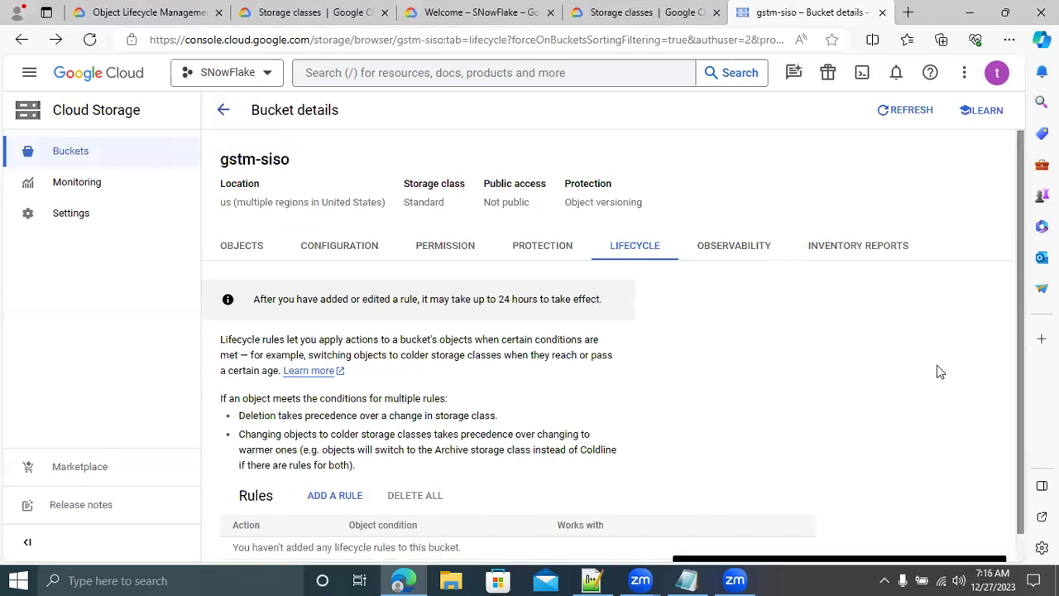
# Add a new lifecycle rule to the gstm-siso bucket with the action Set storage class to Coldline.
pyautogui.scroll(-1, 940, 372)
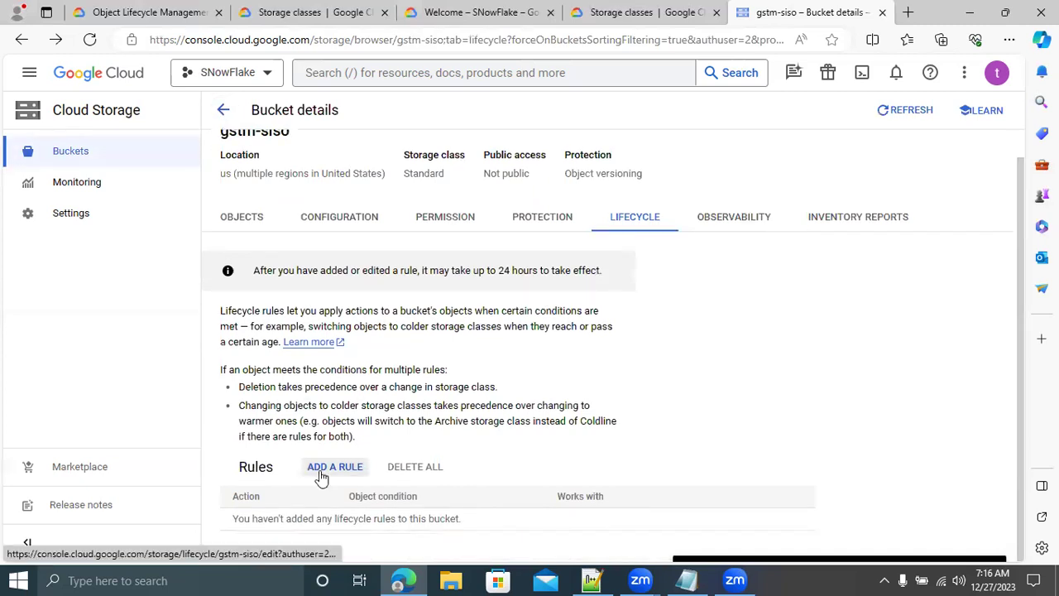
pyautogui.click(320, 471)
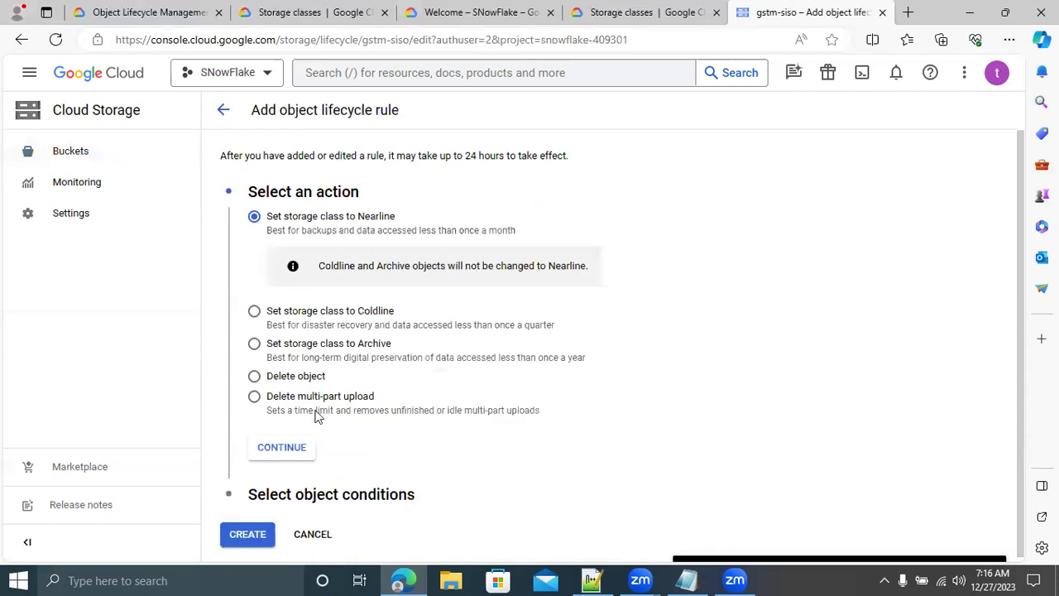
pyautogui.click(253, 312)
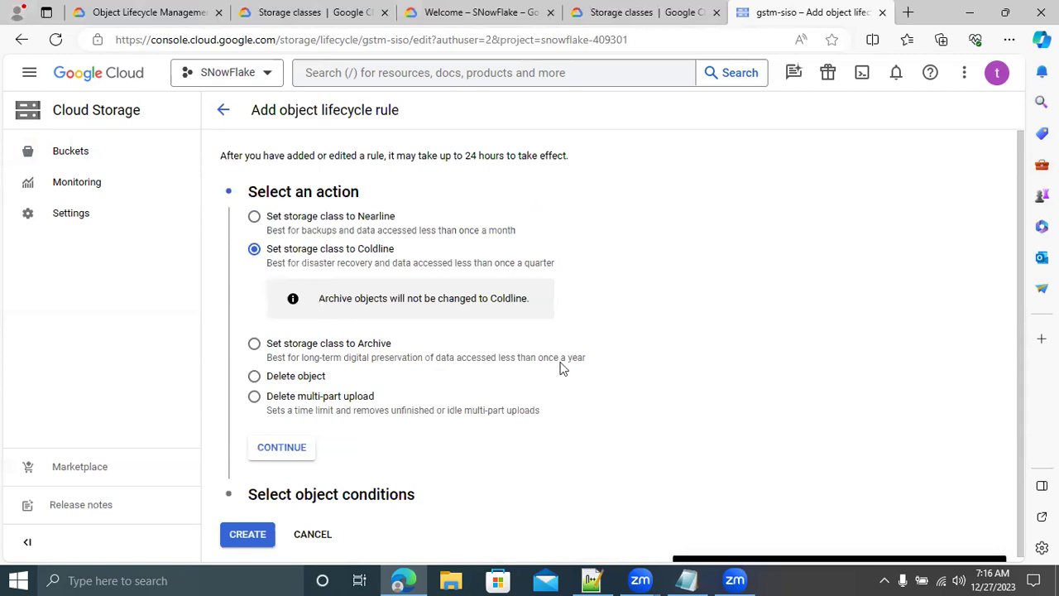
pyautogui.click(284, 446)
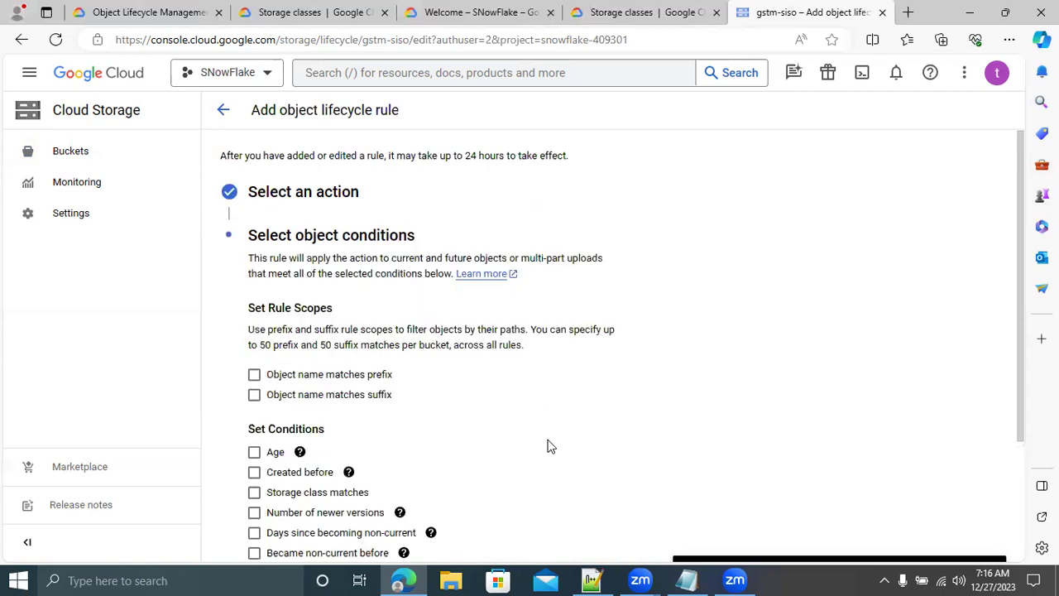
# Enable the Age condition for the Coldline rule and set it to 150 days.
pyautogui.click(254, 455)
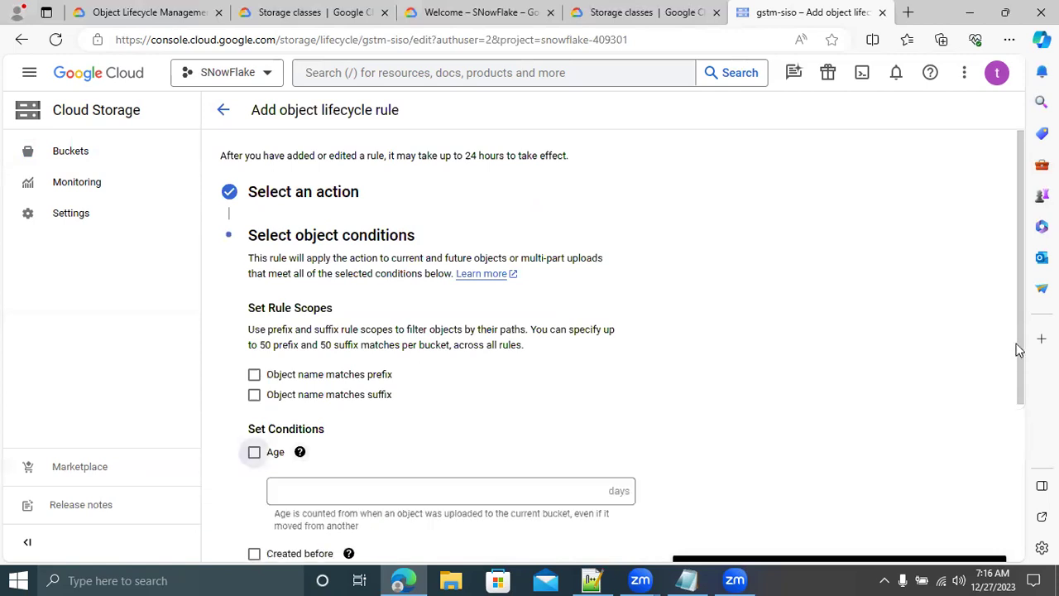
pyautogui.scroll(-1, 1013, 352)
pyautogui.scroll(-2, 503, 281)
pyautogui.click(489, 283)
pyautogui.write('150')
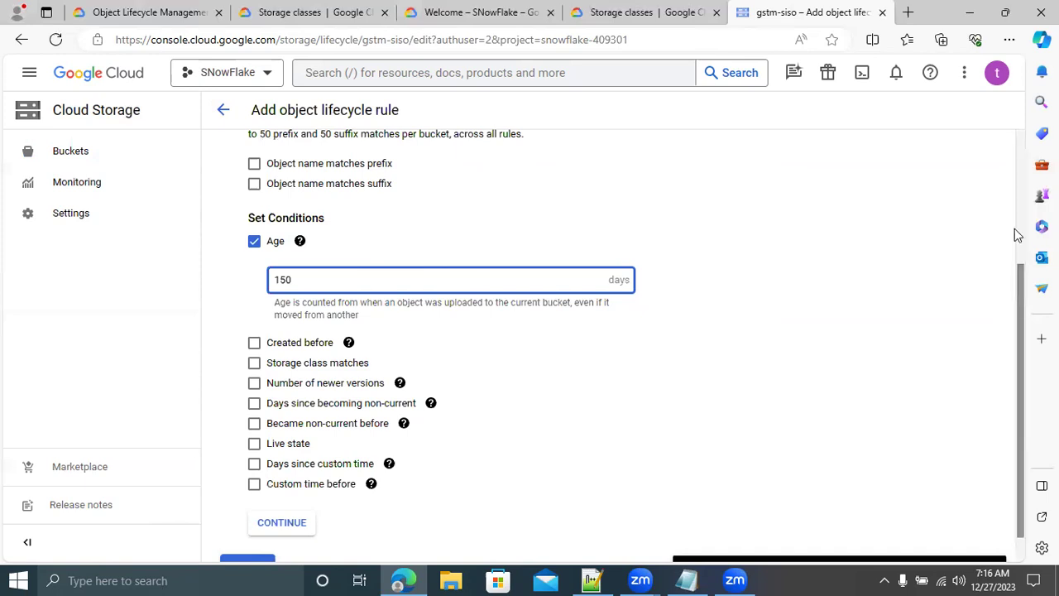
pyautogui.scroll(3, 1012, 219)
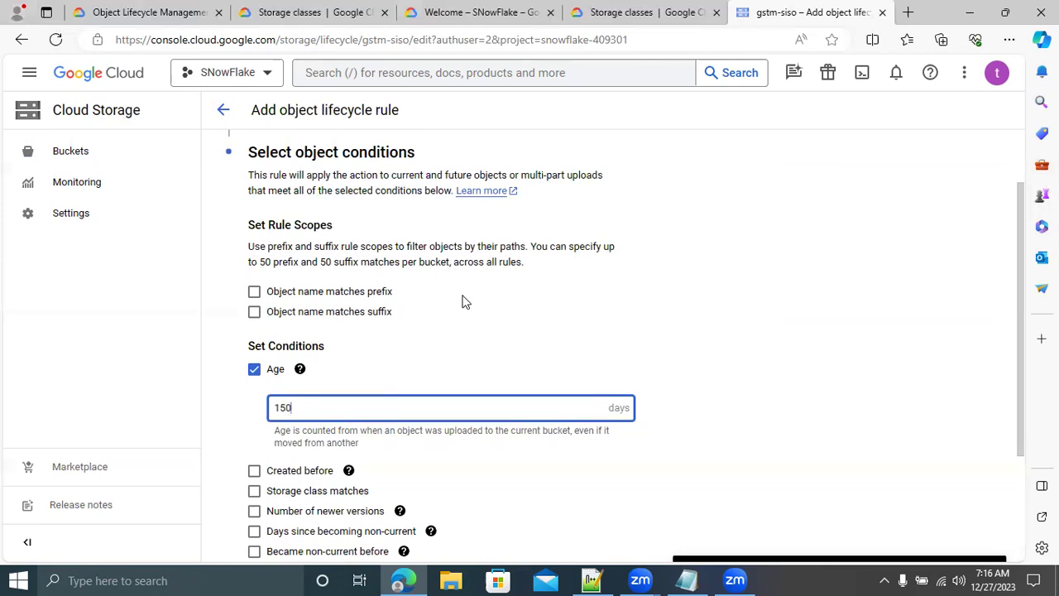
# Limit the Coldline rule to objects whose name matches the prefix staging, and create the rule.
pyautogui.click(254, 294)
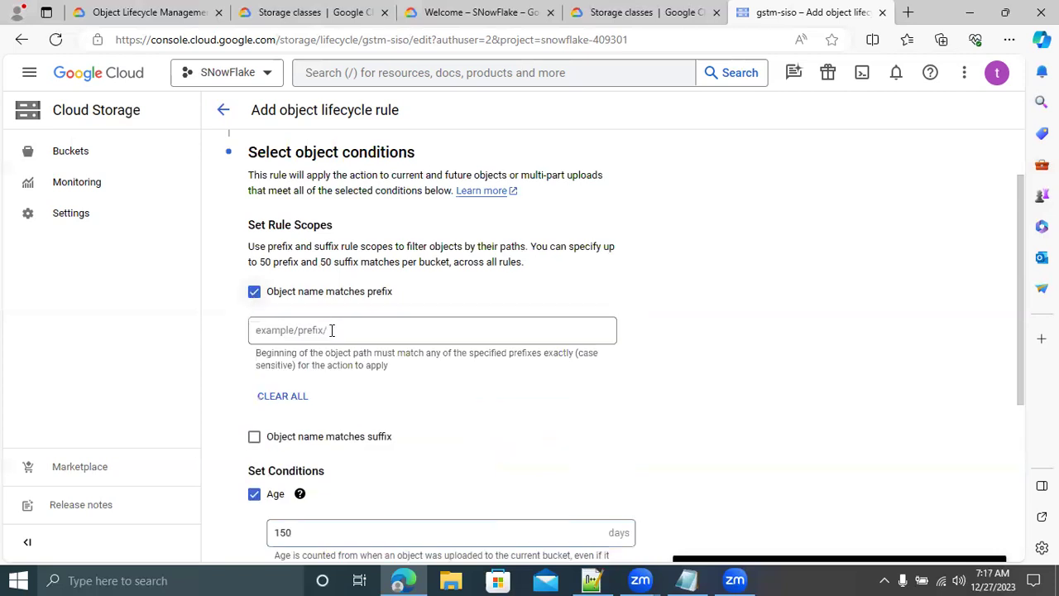
pyautogui.click(332, 330)
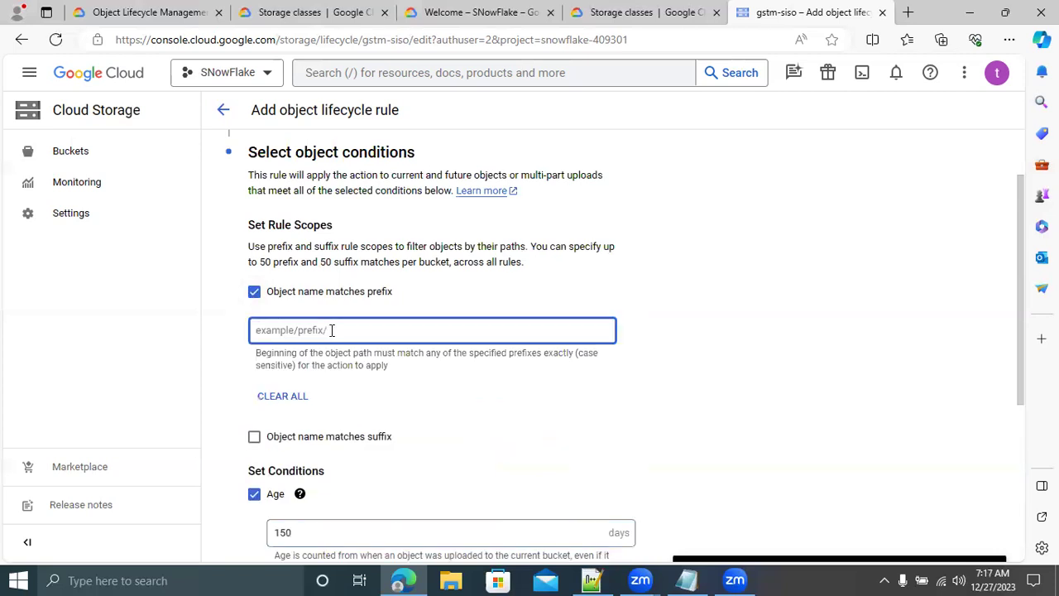
pyautogui.write('staging')
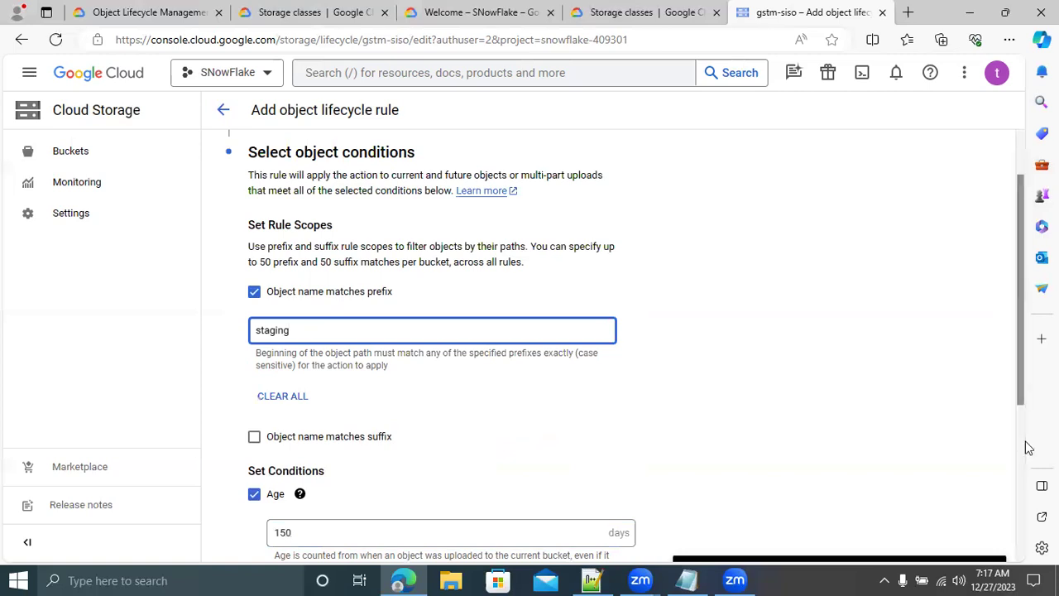
pyautogui.scroll(-3, 1023, 488)
pyautogui.scroll(-1, 1023, 499)
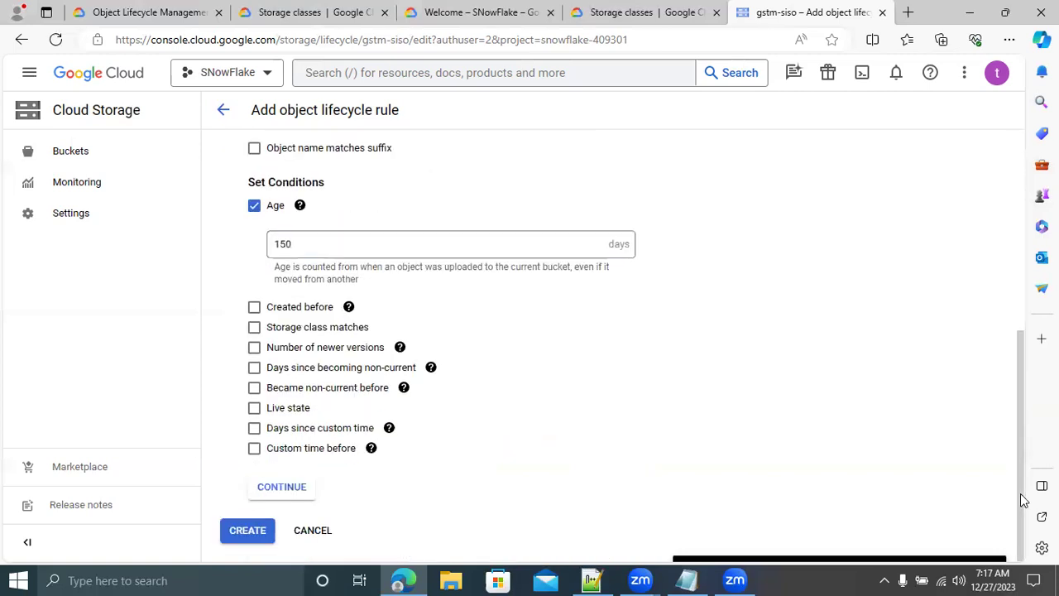
pyautogui.press('Return')
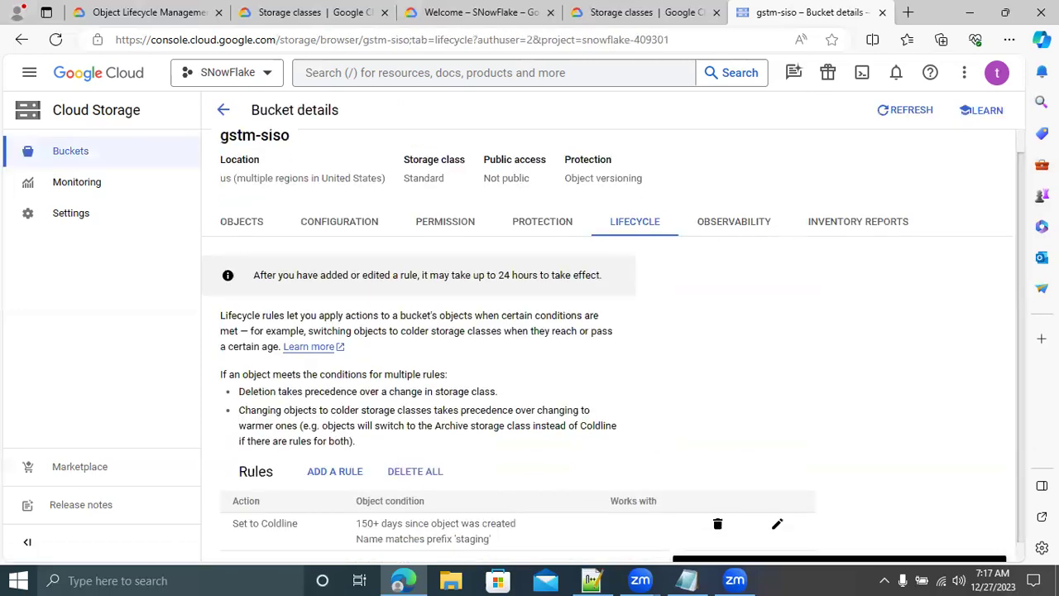
# Start another lifecycle rule for the gstm-siso bucket with the action Set storage class to Archive.
pyautogui.scroll(-1, 331, 488)
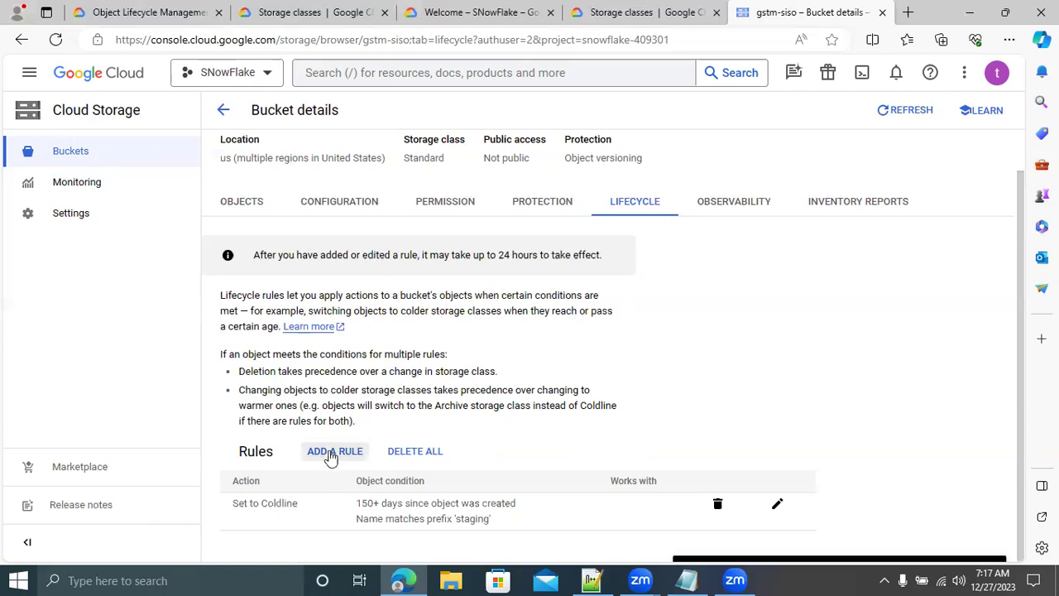
pyautogui.click(331, 456)
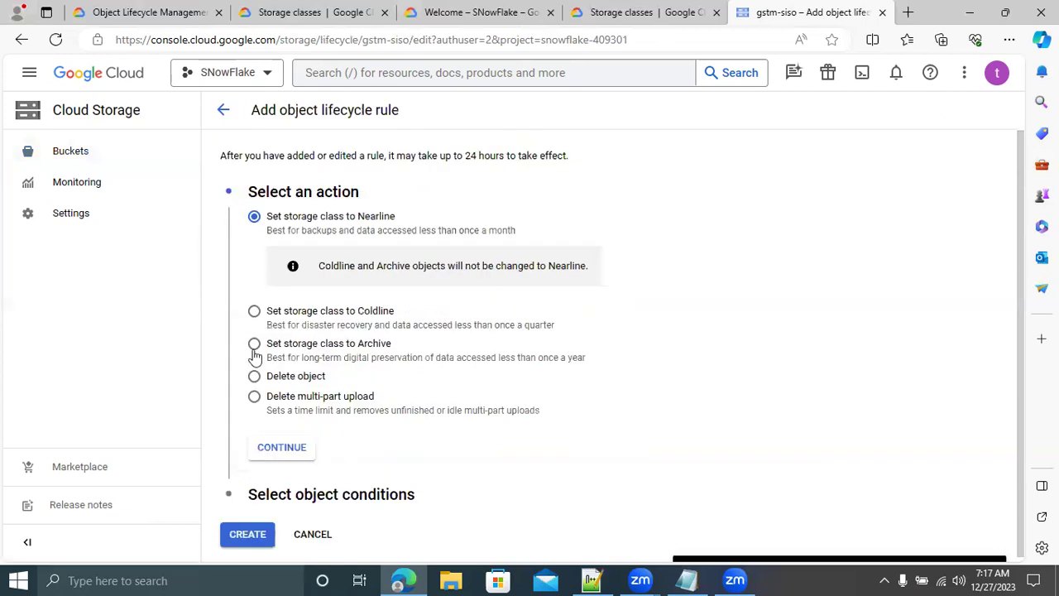
pyautogui.click(276, 347)
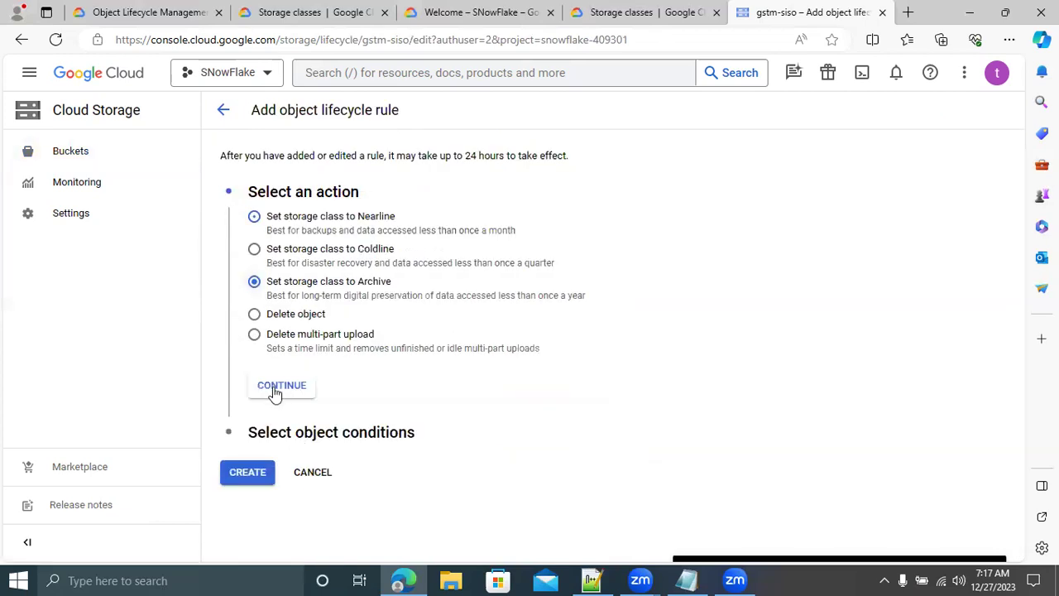
pyautogui.click(277, 387)
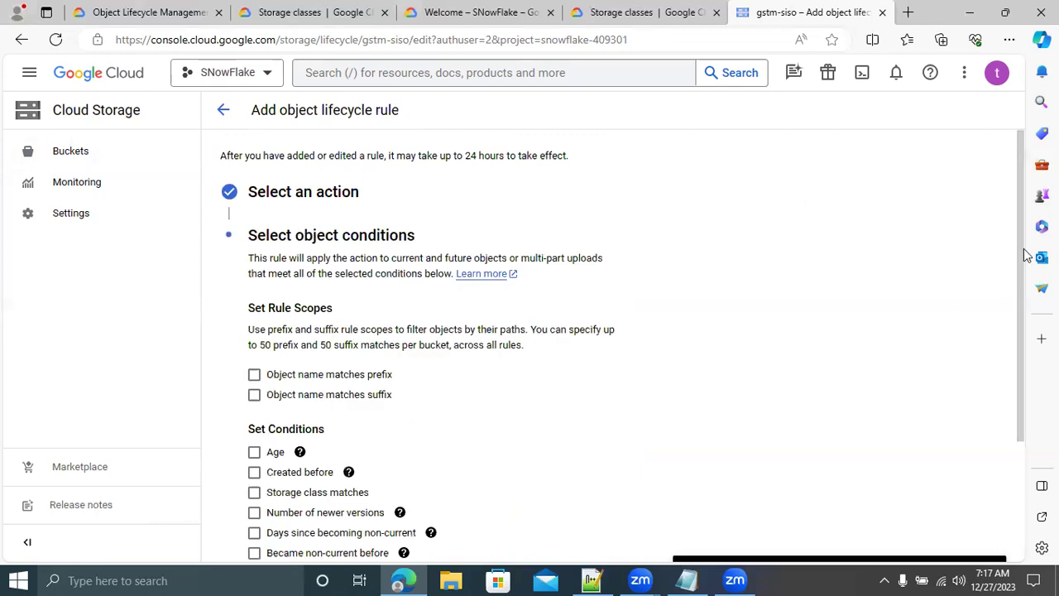
# Limit the Archive rule's scope to objects whose name matches the suffix .csv.
pyautogui.scroll(-2, 295, 253)
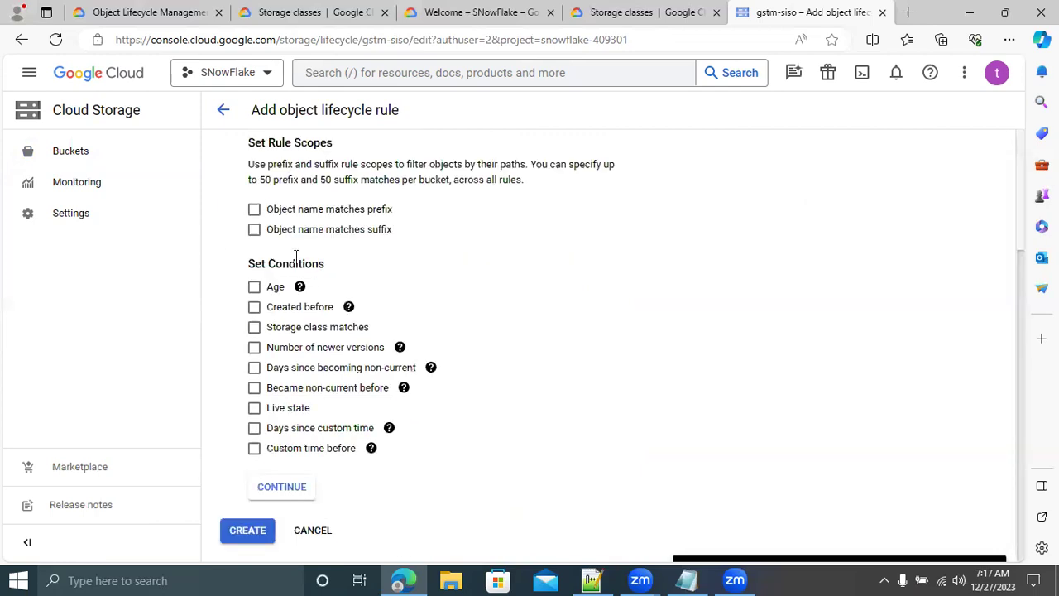
pyautogui.click(255, 231)
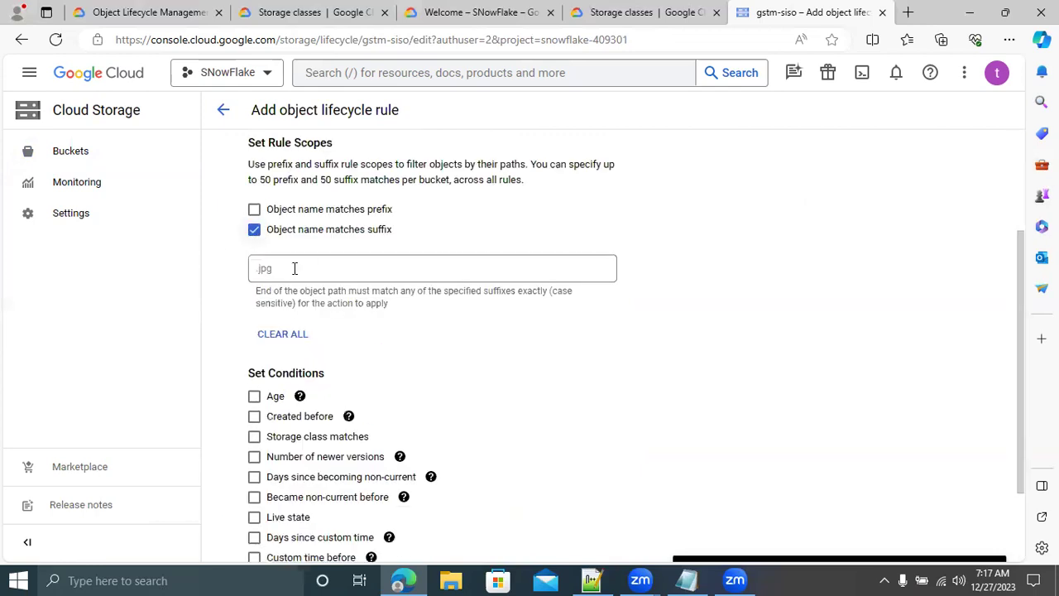
pyautogui.click(293, 268)
pyautogui.write('.csv')
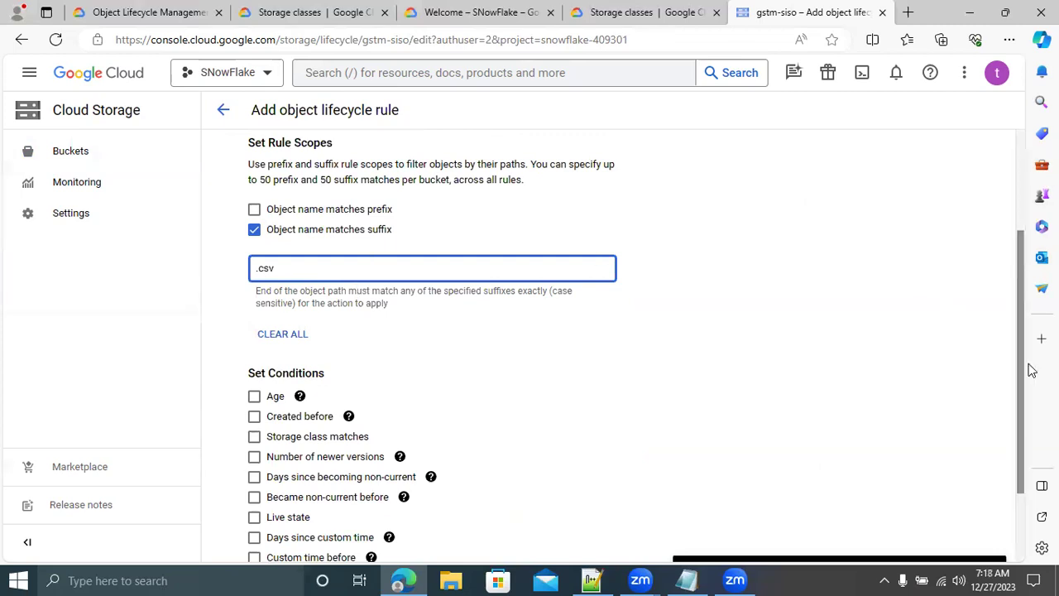
# Enable the Storage class matches condition for the Archive rule and select Standard.
pyautogui.scroll(-2, 1031, 370)
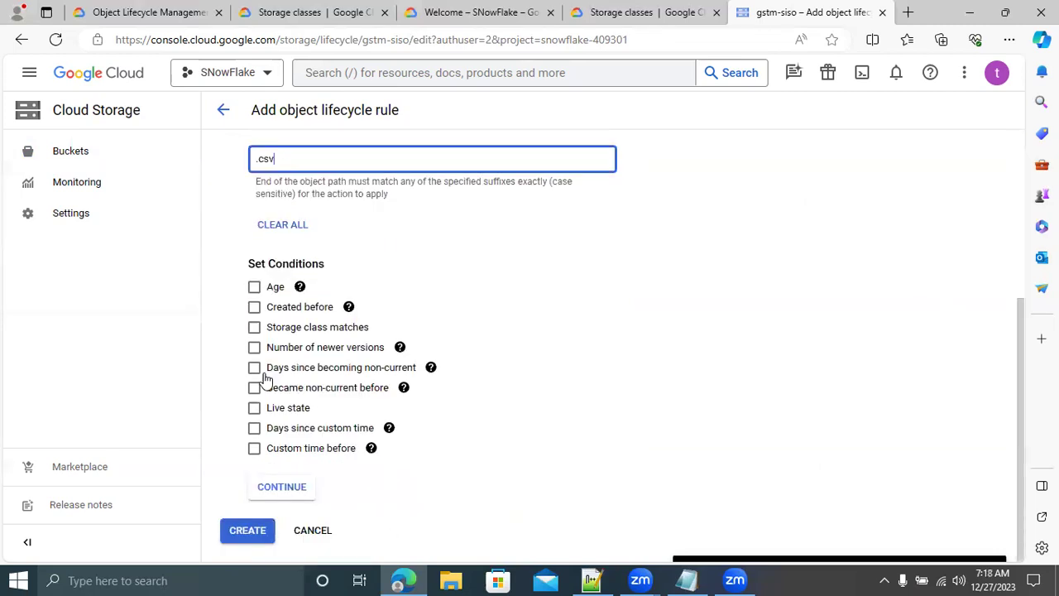
pyautogui.click(254, 328)
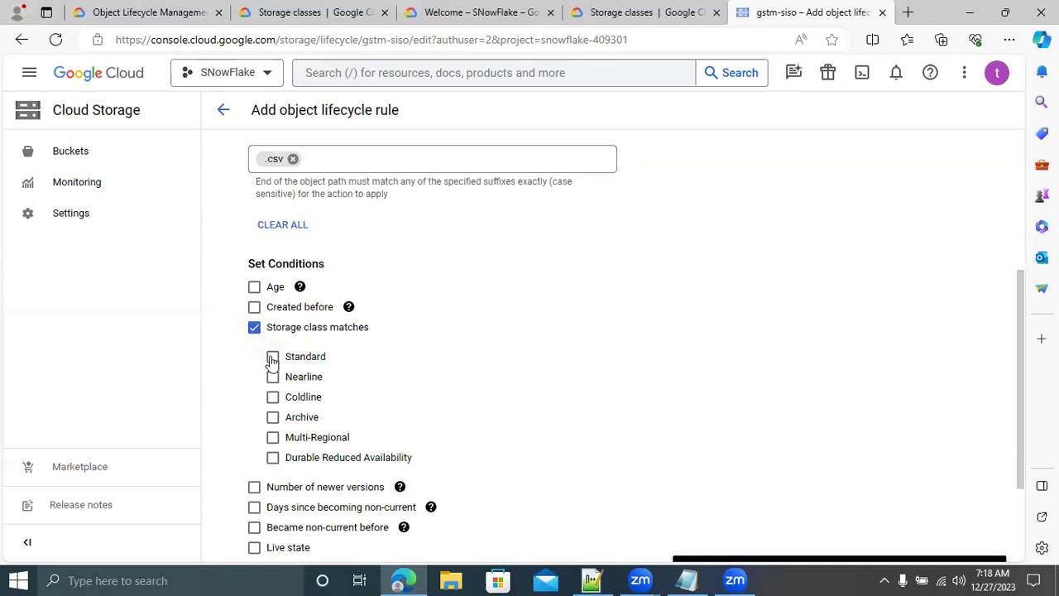
pyautogui.click(272, 358)
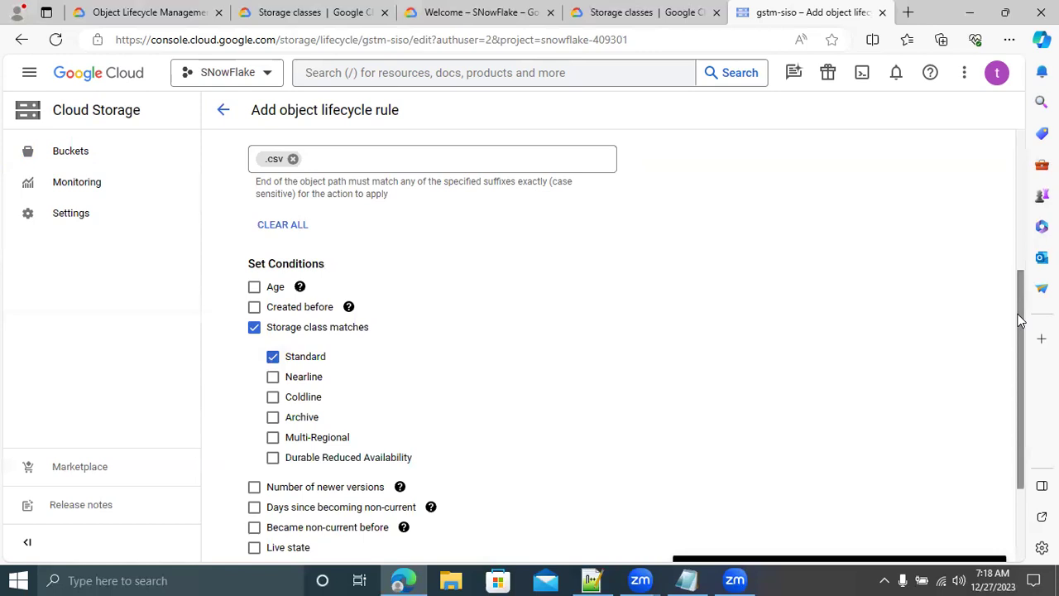
# Review the Archive rule's scope and conditions, and return to the bucket's lifecycle rules without creating it.
pyautogui.moveTo(1020, 325); pyautogui.dragTo(1020, 323)
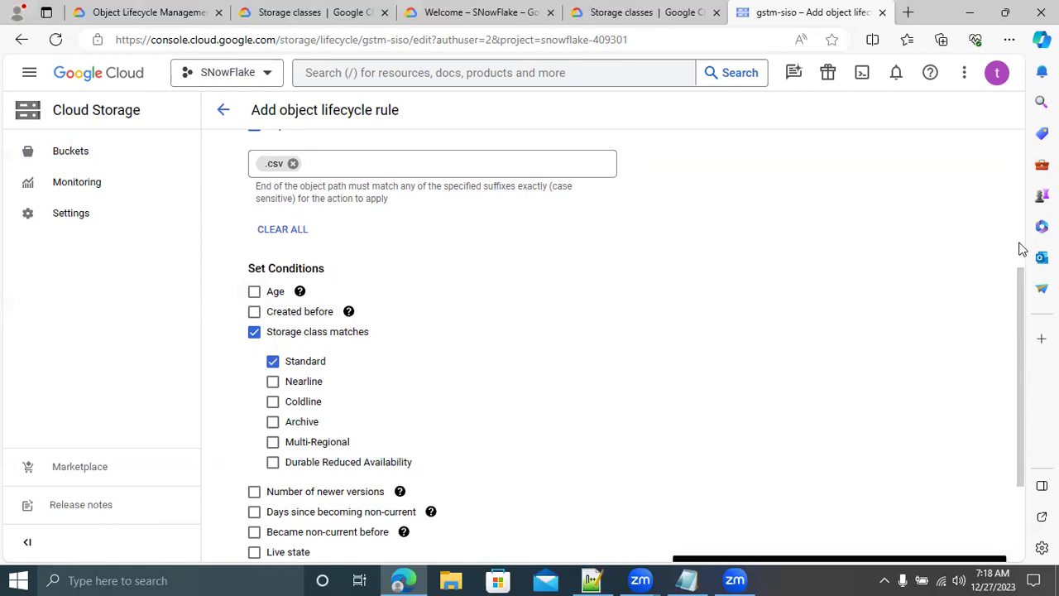
pyautogui.scroll(3, 1022, 240)
pyautogui.scroll(1, 1021, 225)
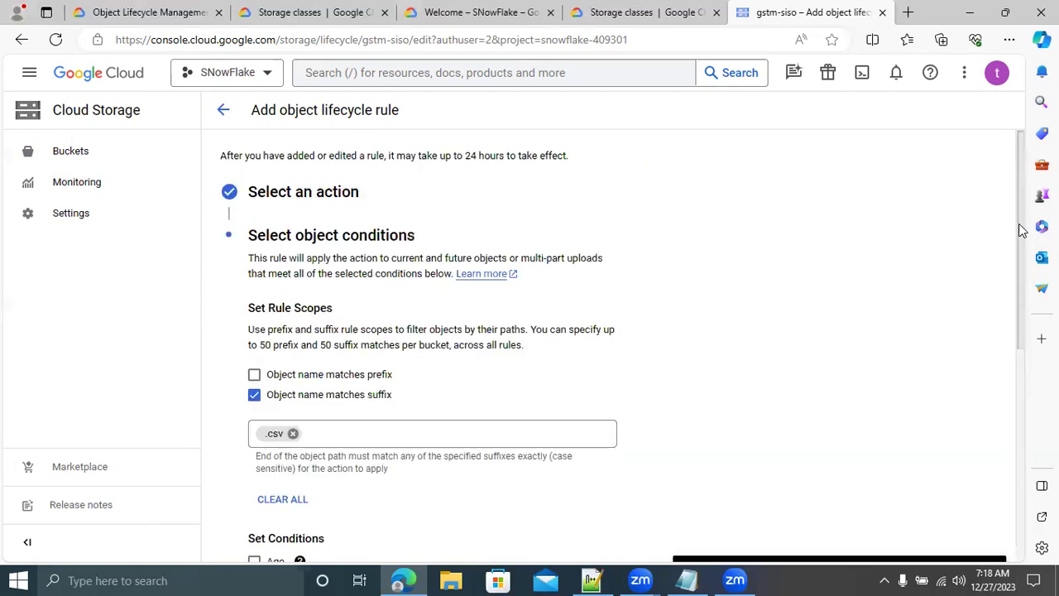
pyautogui.scroll(-3, 605, 322)
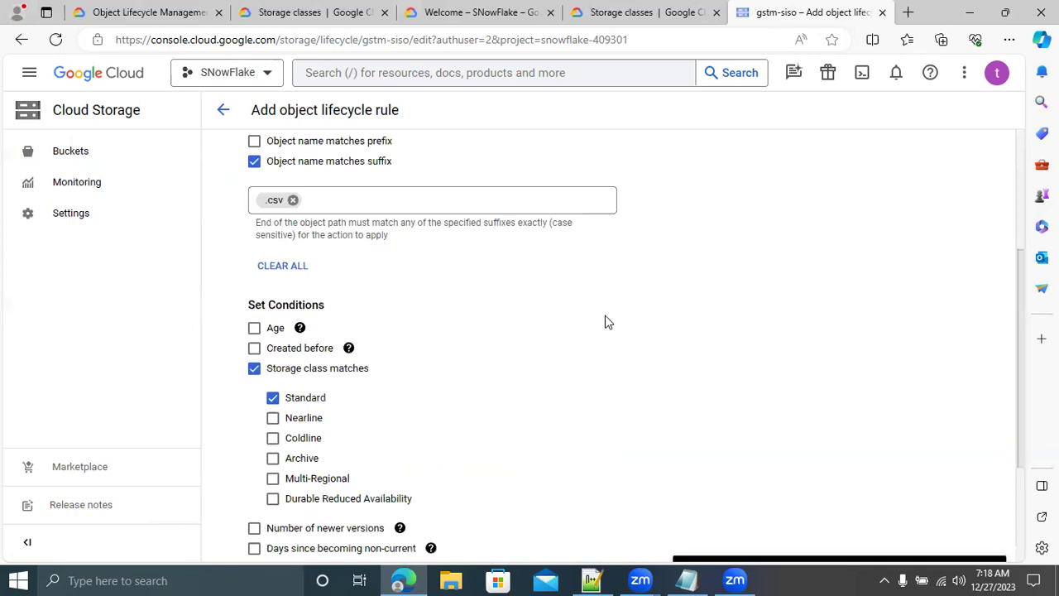
pyautogui.scroll(-1, 605, 321)
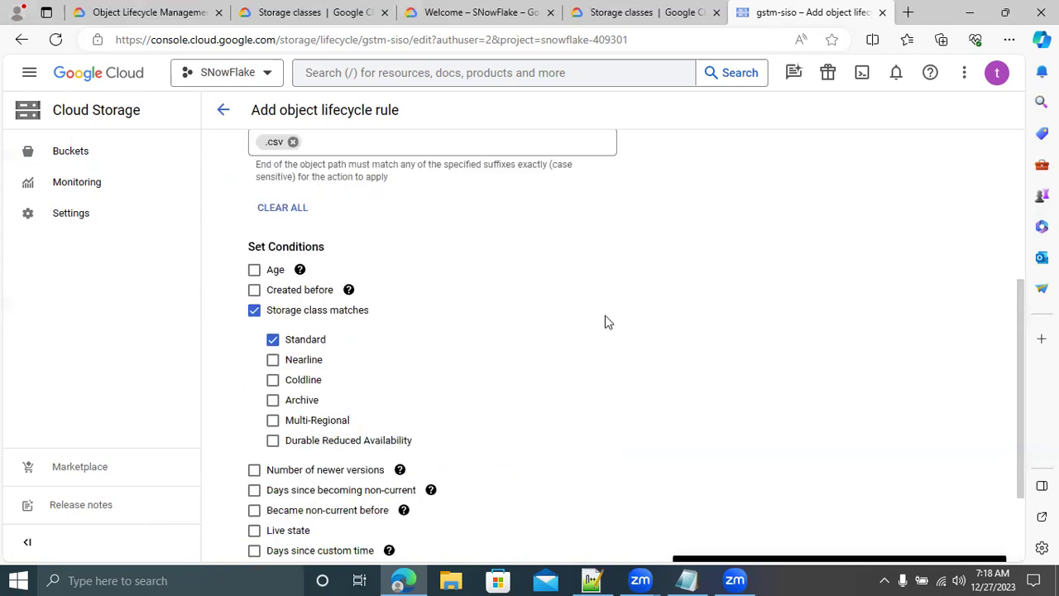
pyautogui.click(225, 113)
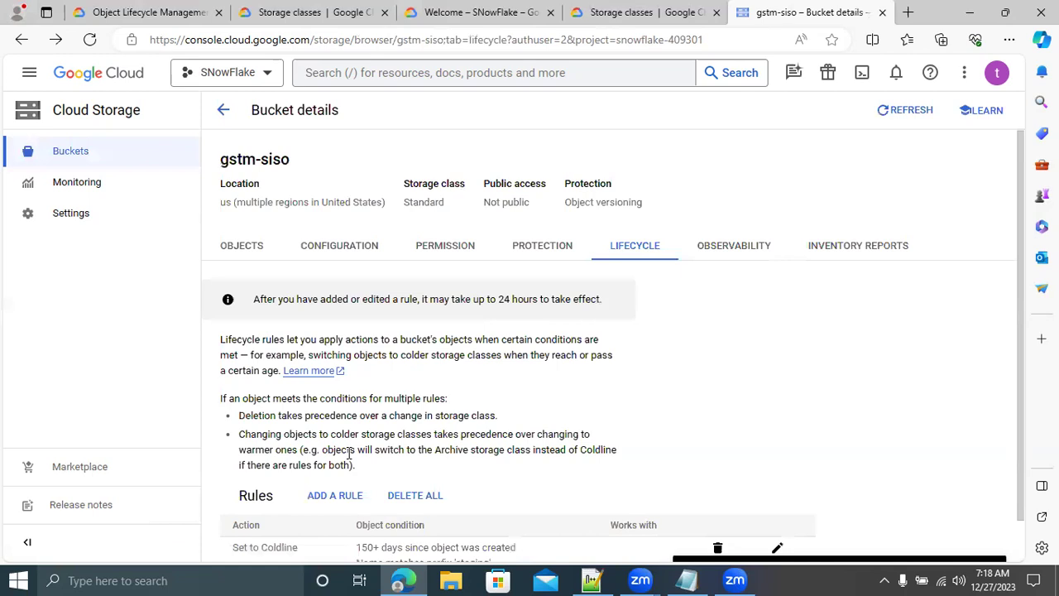
# Start a new lifecycle rule for the gstm-siso bucket with the action Set storage class to Archive.
pyautogui.press('Return')
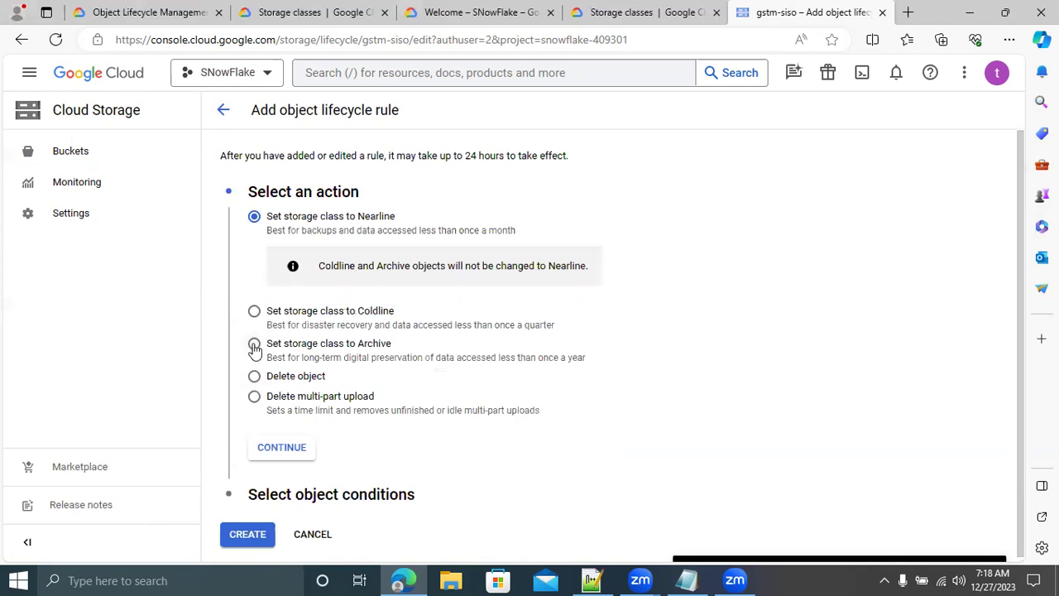
pyautogui.click(254, 344)
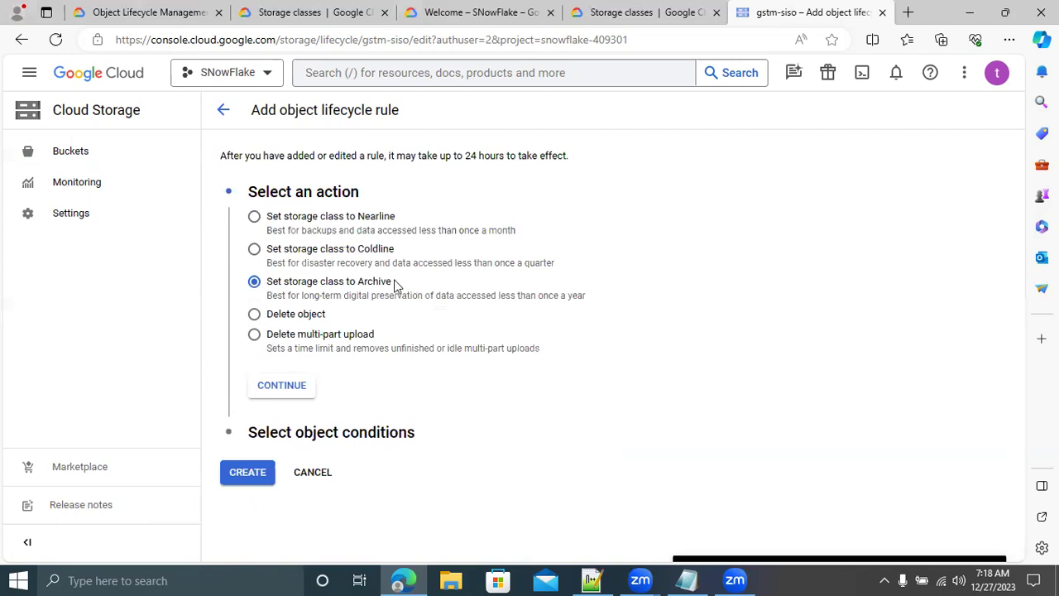
pyautogui.click(290, 390)
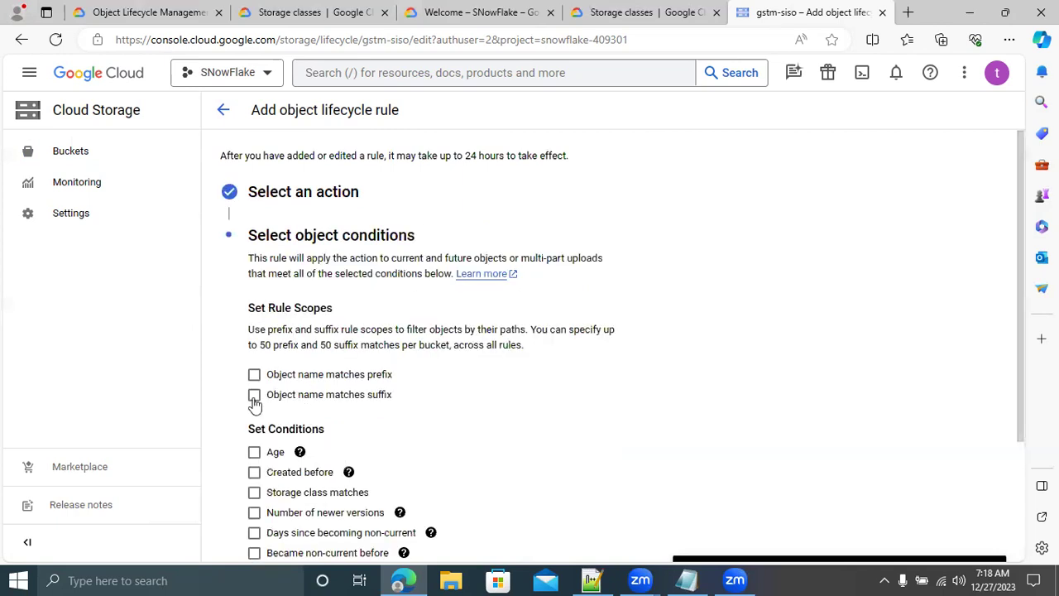
# Limit the rule's scope to objects whose name matches the suffix .csv.
pyautogui.click(255, 397)
pyautogui.click(302, 435)
pyautogui.write('.csv')
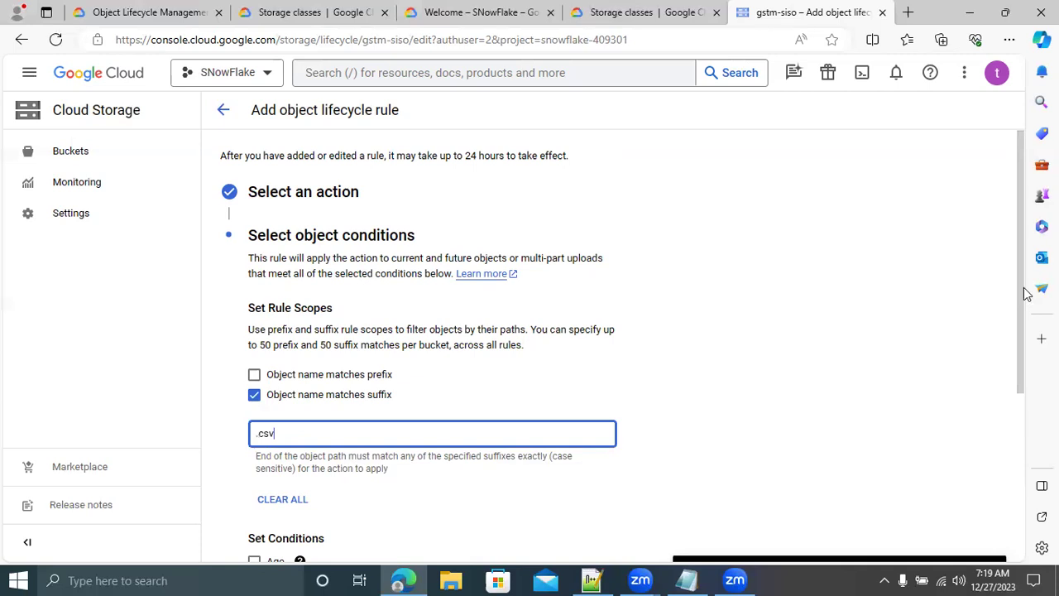
# Set the rule's conditions to storage class matching Standard and an age of 78 days.
pyautogui.scroll(-3, 1029, 431)
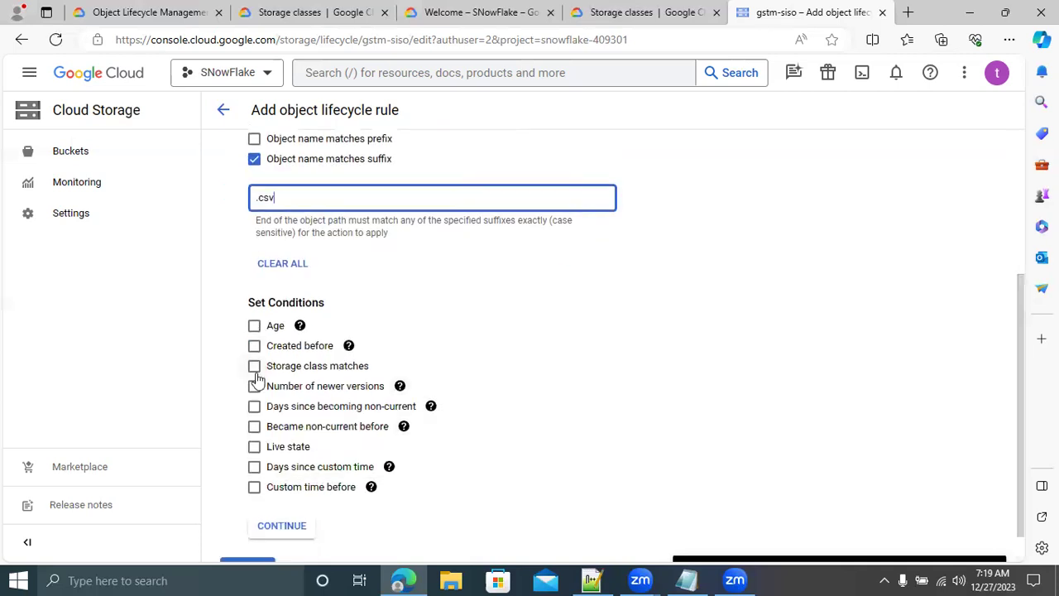
pyautogui.click(255, 372)
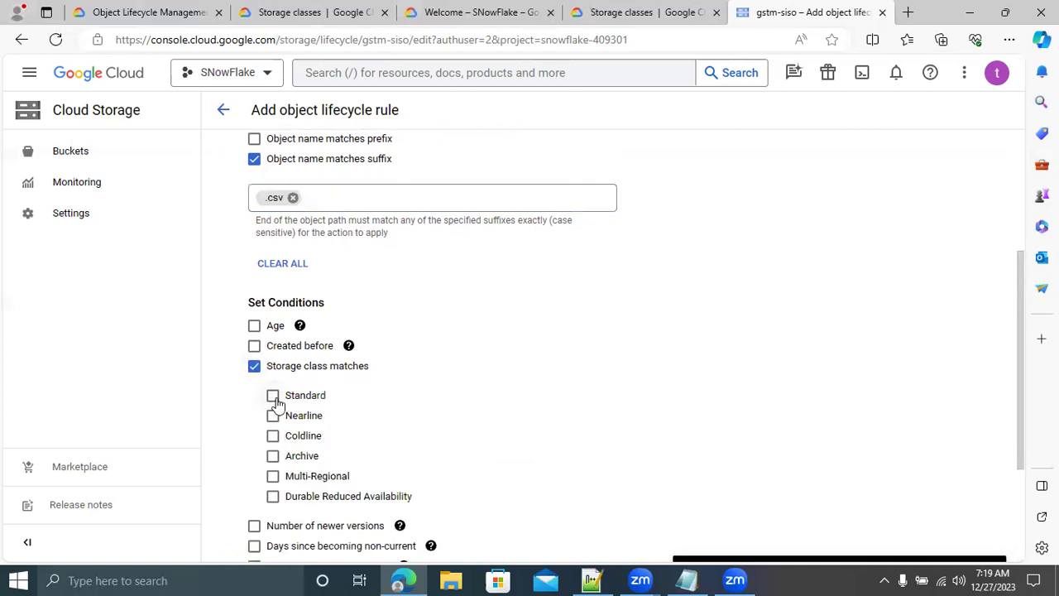
pyautogui.click(304, 398)
pyautogui.click(255, 327)
pyautogui.click(569, 360)
pyautogui.write('78')
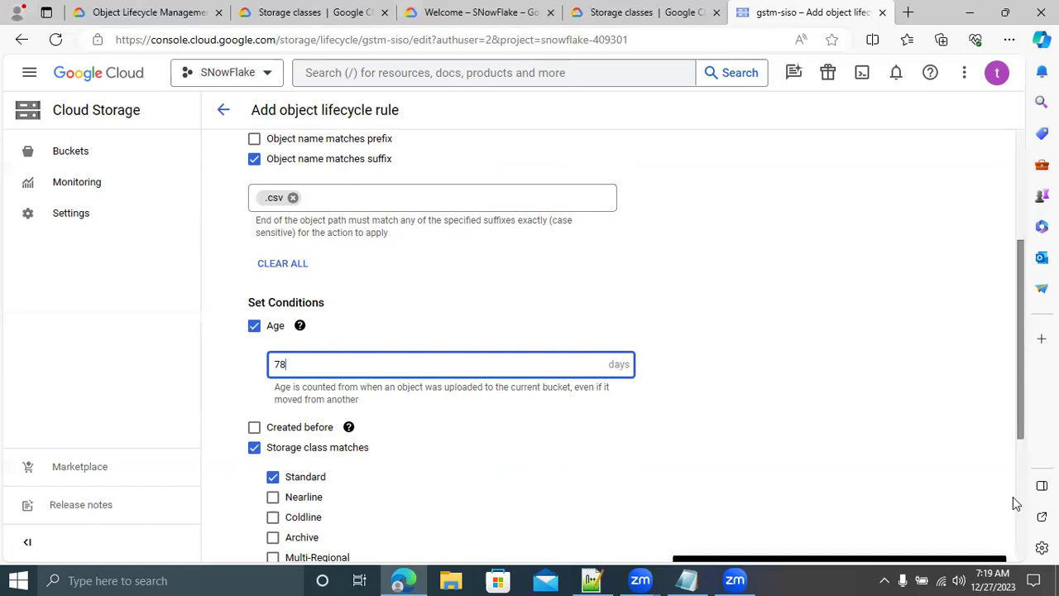
# Accept the object conditions and create the Archive lifecycle rule.
pyautogui.scroll(-3, 1013, 496)
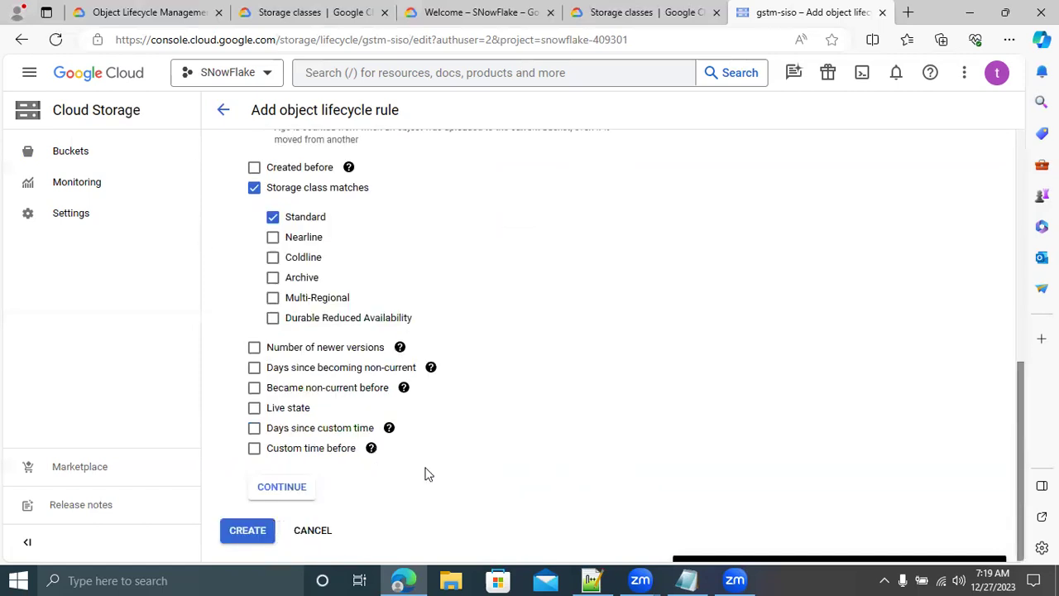
pyautogui.click(289, 490)
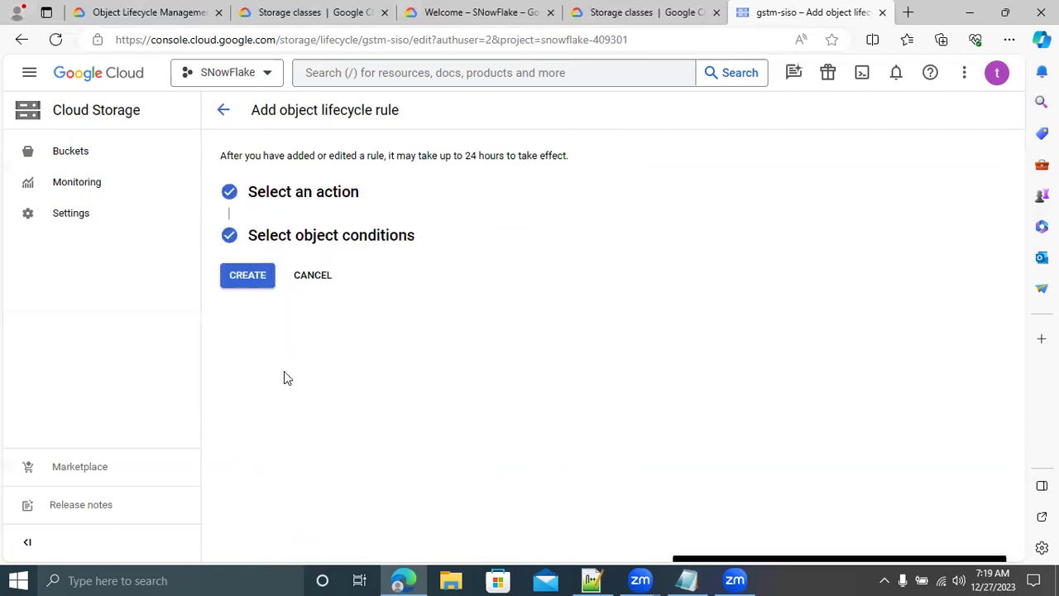
pyautogui.click(247, 282)
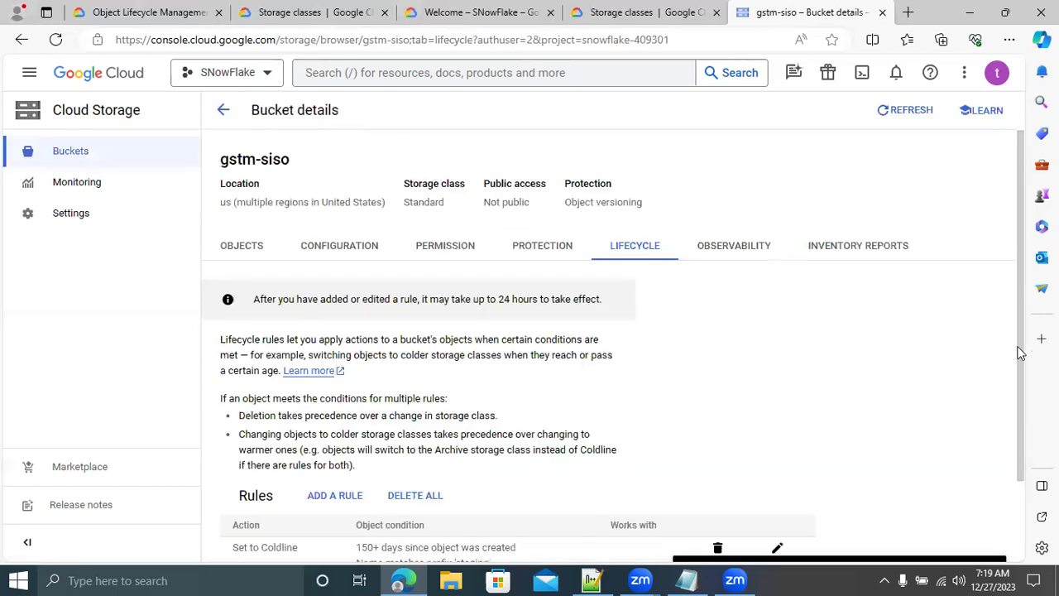
# Delete both the Set to Coldline and the Set to Archive lifecycle rules from the bucket.
pyautogui.scroll(-2, 1021, 353)
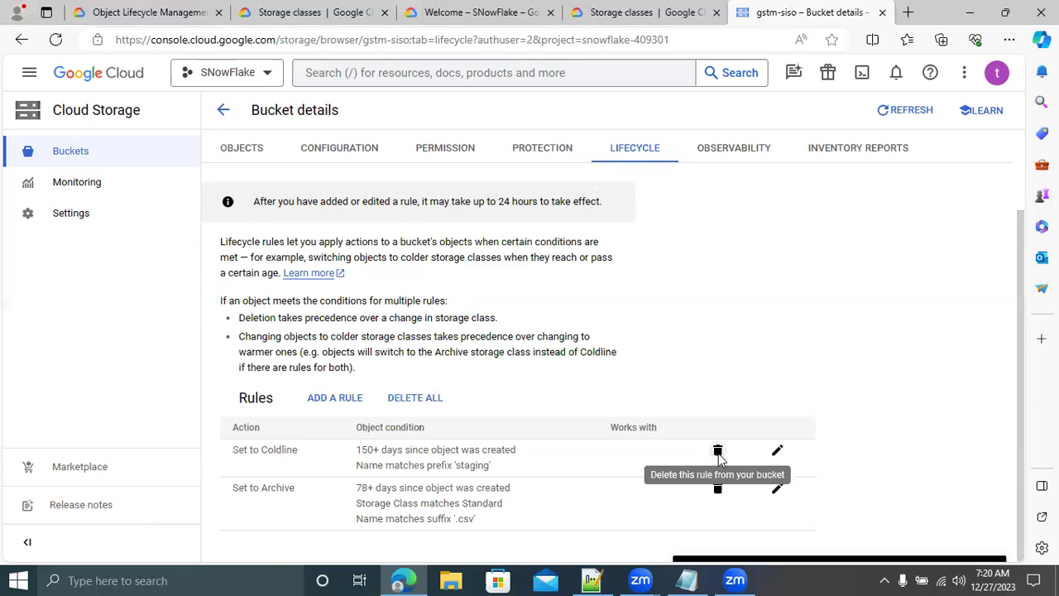
pyautogui.click(718, 455)
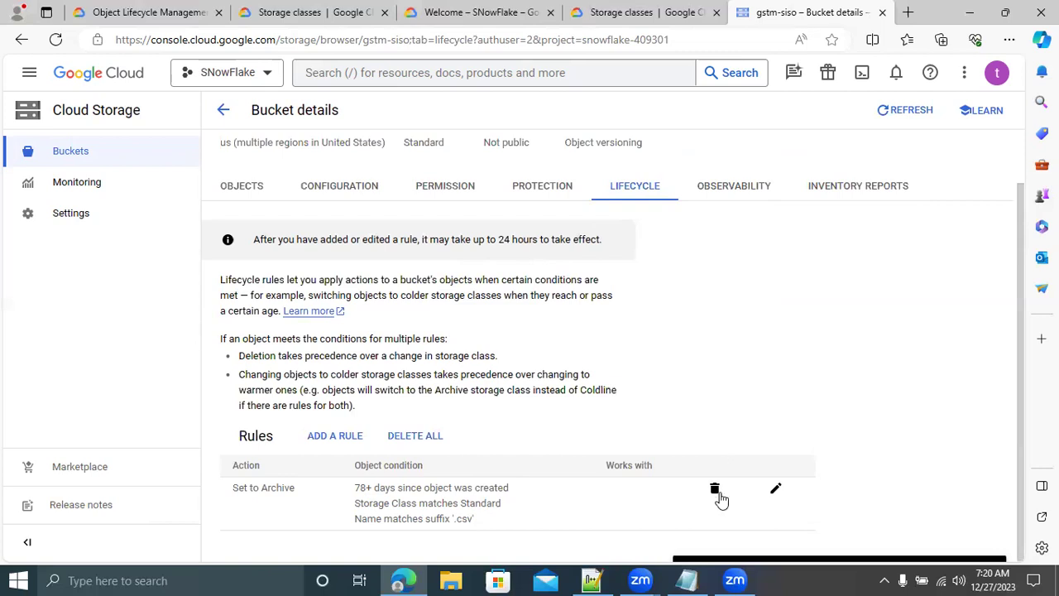
pyautogui.click(716, 490)
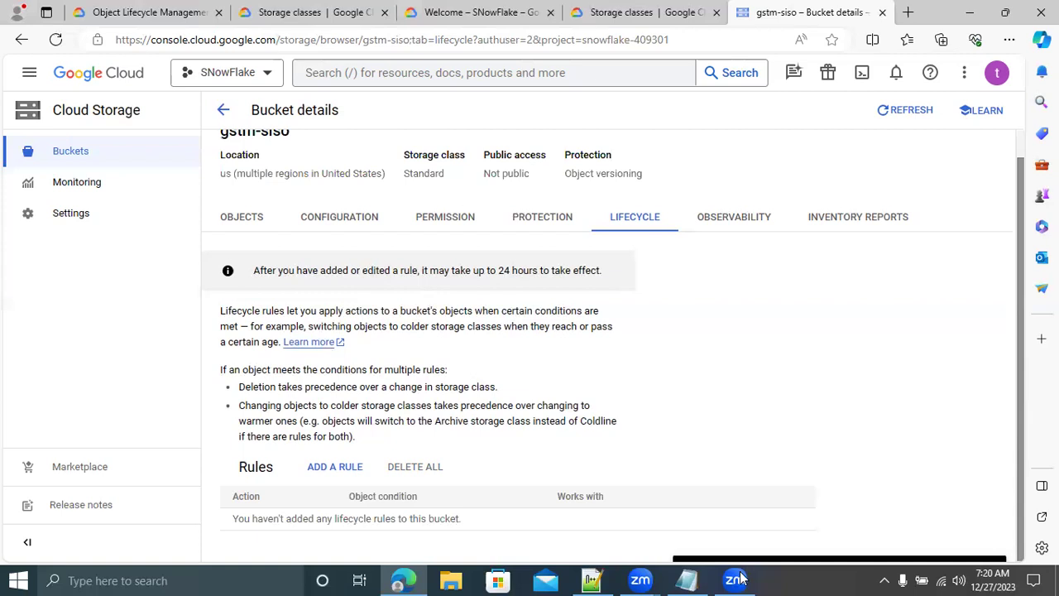
# Switch to Notepad++ and copy the example lifecycle configuration, from its opening to its closing brace, into a new document.
pyautogui.click(592, 578)
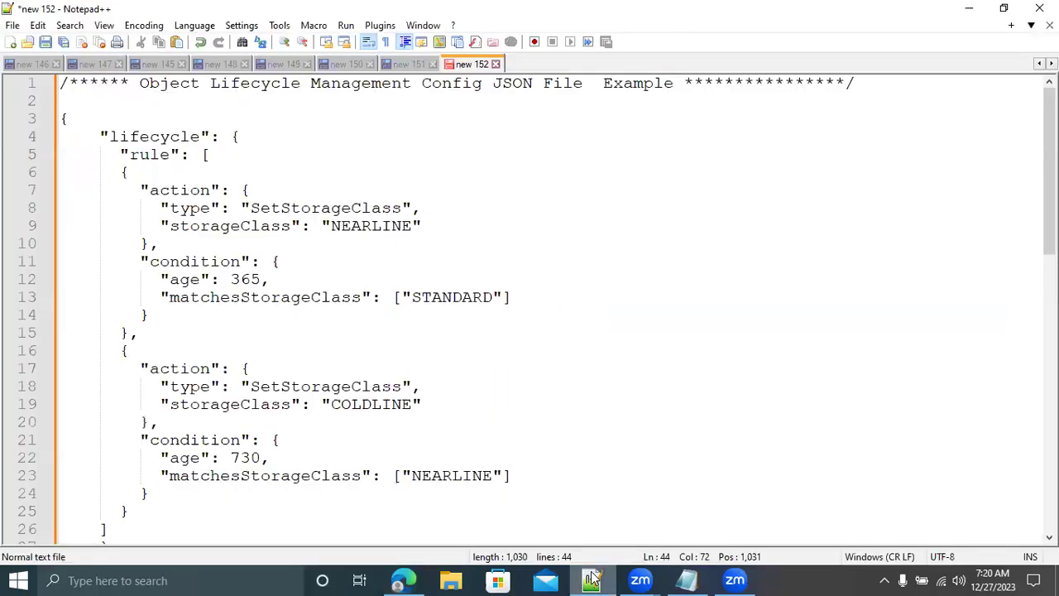
pyautogui.moveTo(63, 119); pyautogui.dragTo(137, 245)
pyautogui.hotkey('ctrl', 'c')
pyautogui.scroll(-6, 145, 376)
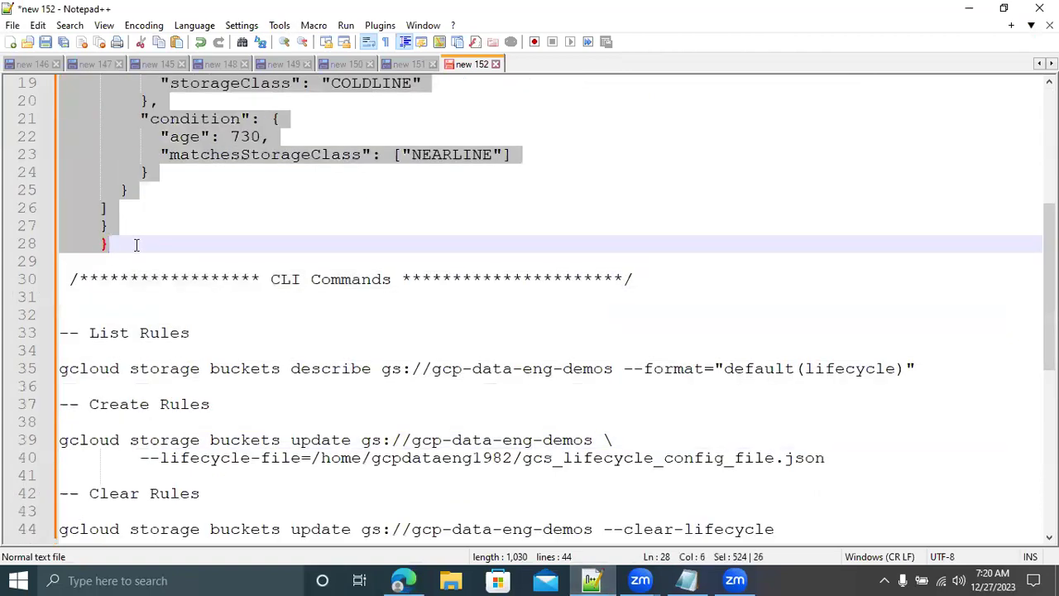
pyautogui.hotkey('ctrl', 'n')
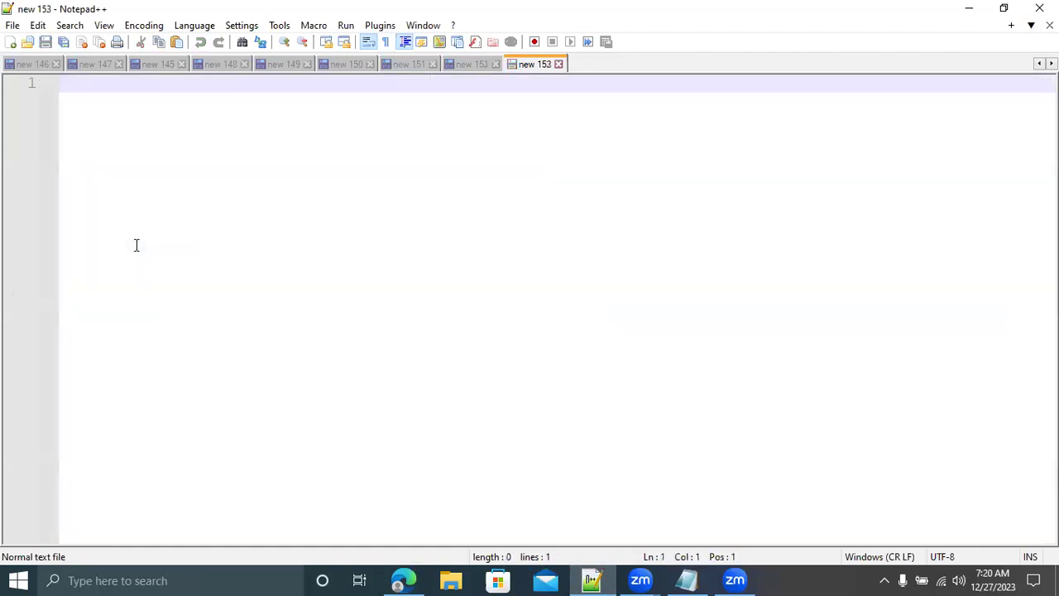
pyautogui.hotkey('ctrl', 'v')
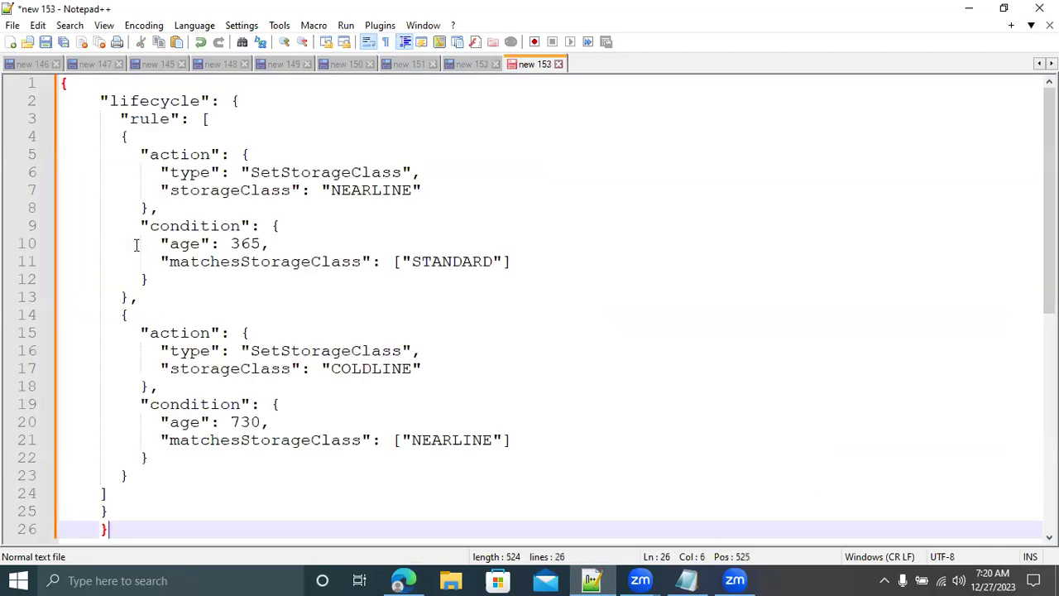
# Set the new document's syntax language to JSON.
pyautogui.click(187, 26)
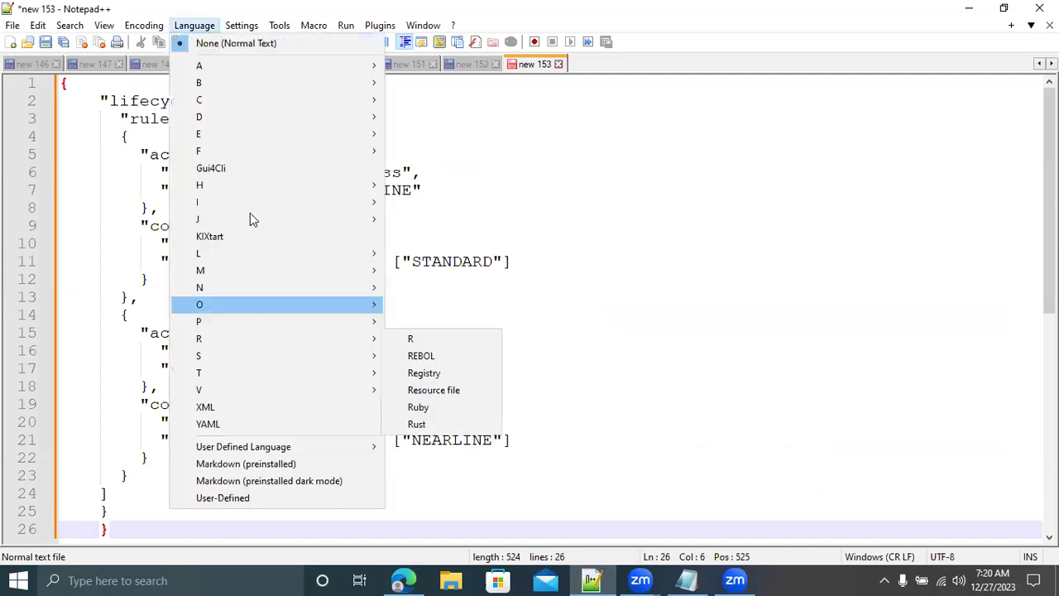
pyautogui.moveTo(251, 217)
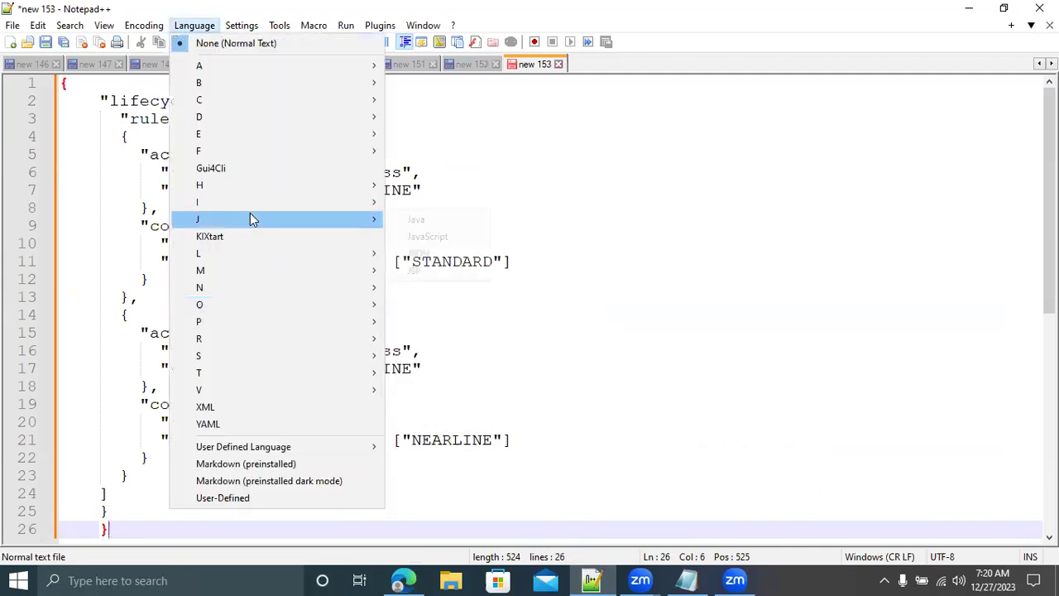
pyautogui.click(422, 254)
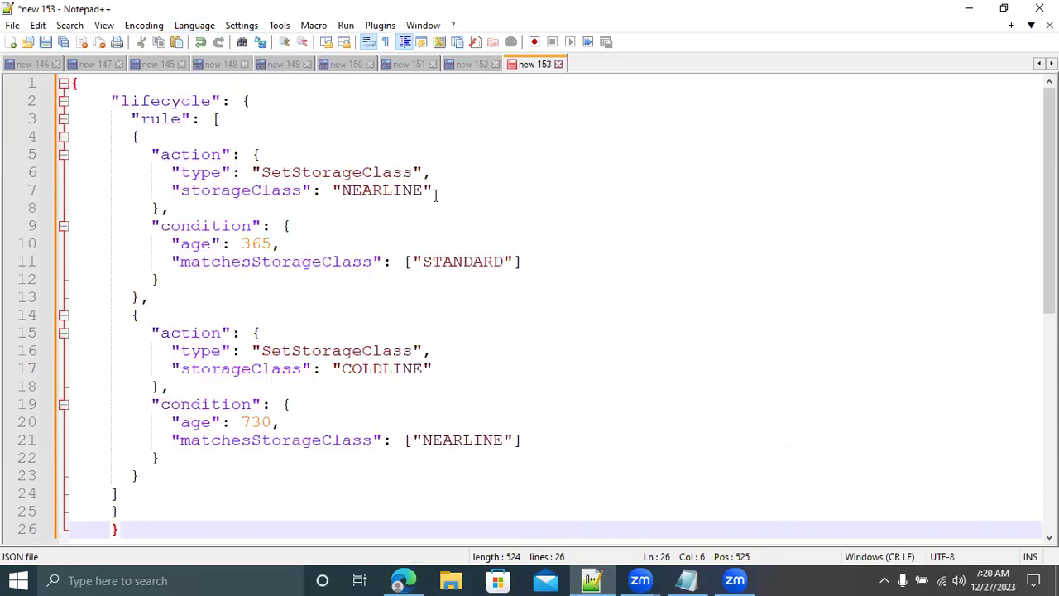
# Examine the action type and storageClass entries of the first rule in the JSON configuration.
pyautogui.click(77, 84)
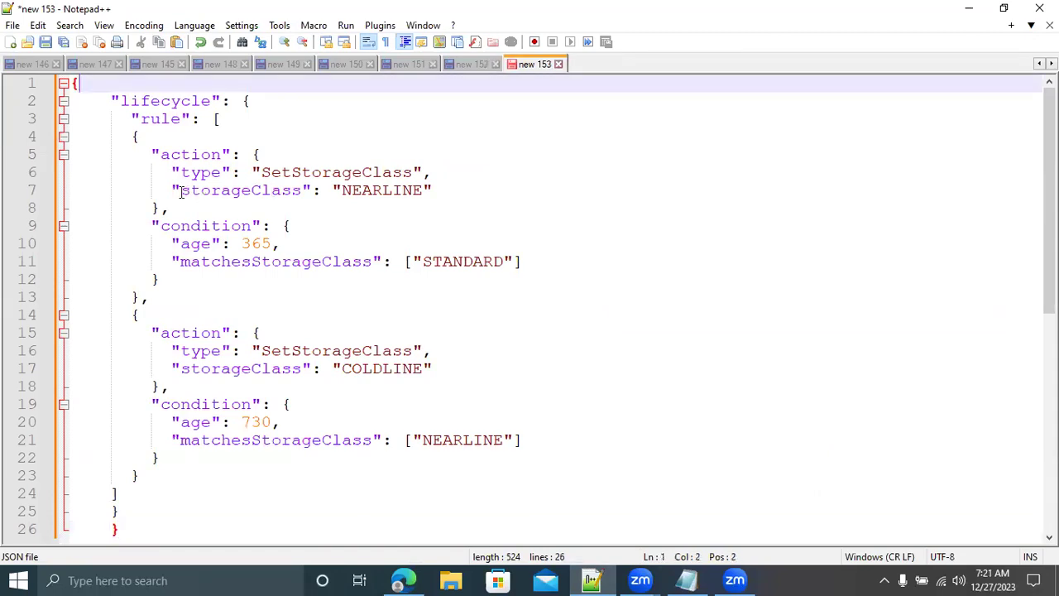
pyautogui.click(181, 191)
pyautogui.keyDown('shift'); pyautogui.click(305, 191); pyautogui.keyUp('shift')
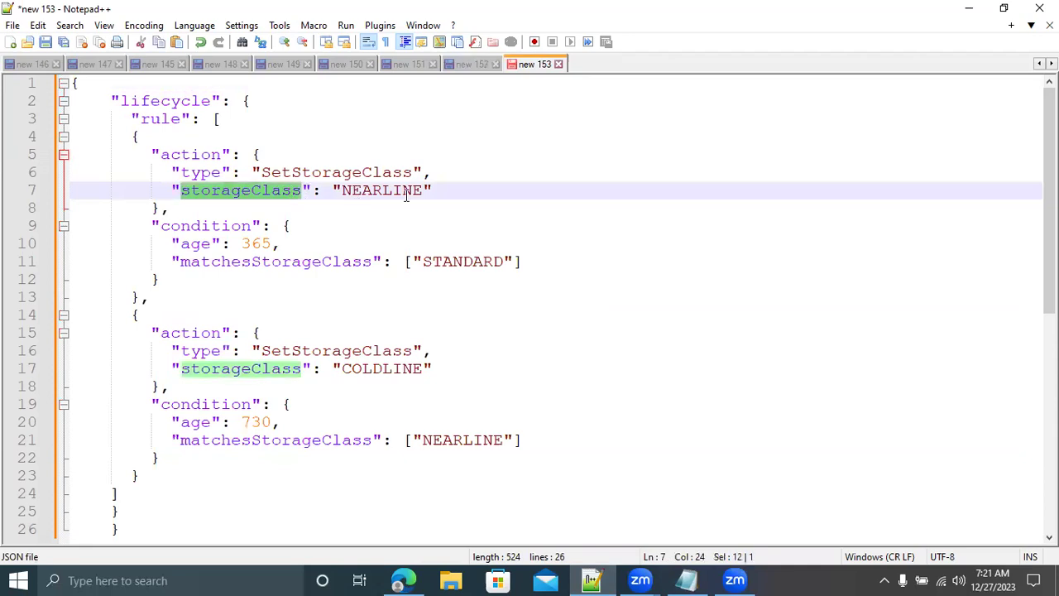
pyautogui.moveTo(422, 191); pyautogui.dragTo(342, 190)
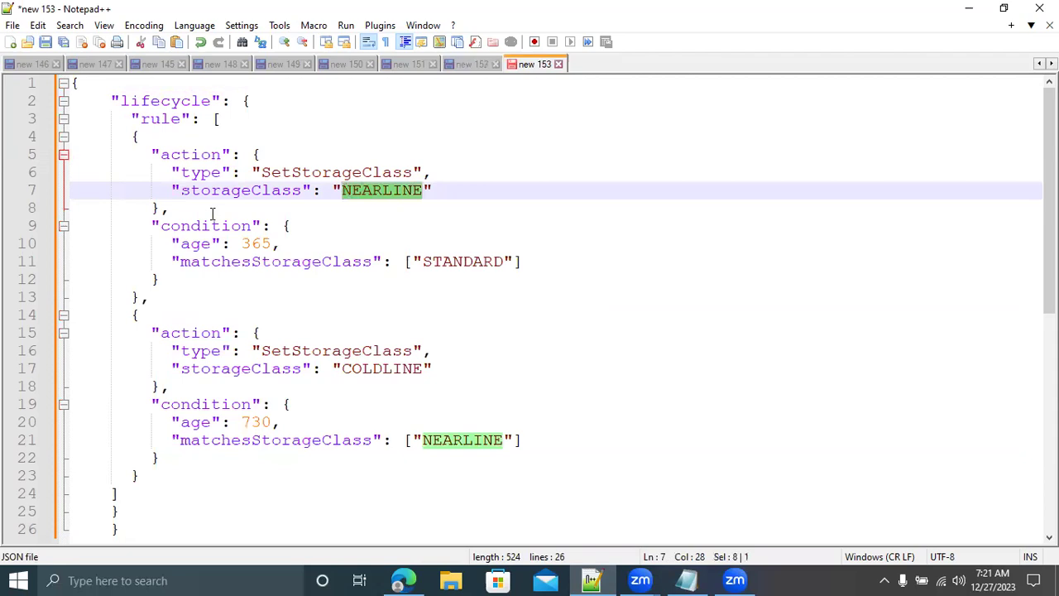
pyautogui.doubleClick(220, 173)
pyautogui.moveTo(265, 172); pyautogui.dragTo(413, 169)
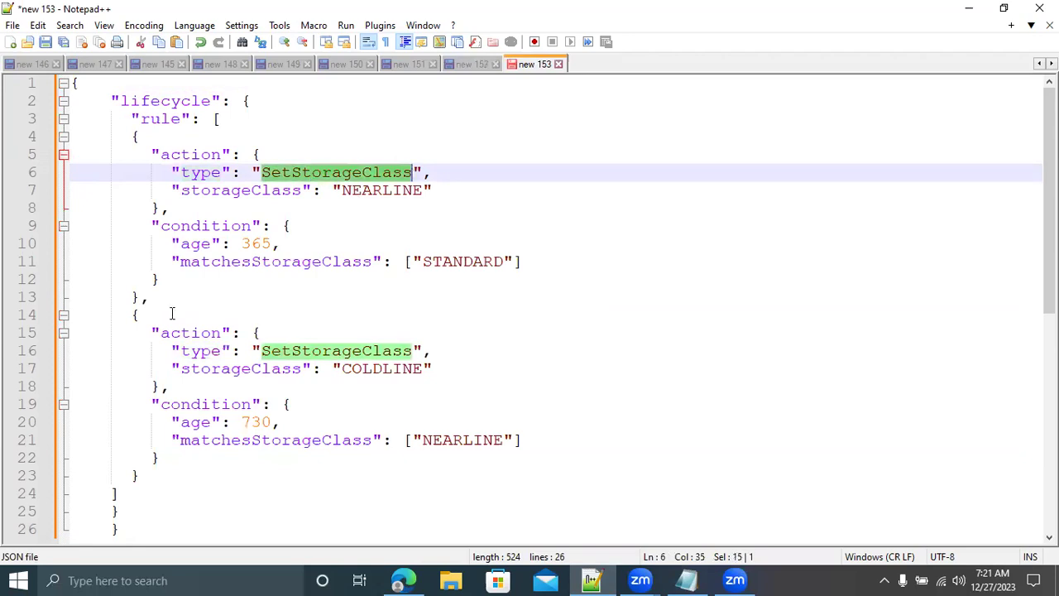
# Insert eleven blank lines after the first rule's closing brace and comma to separate the two rules.
pyautogui.click(151, 299)
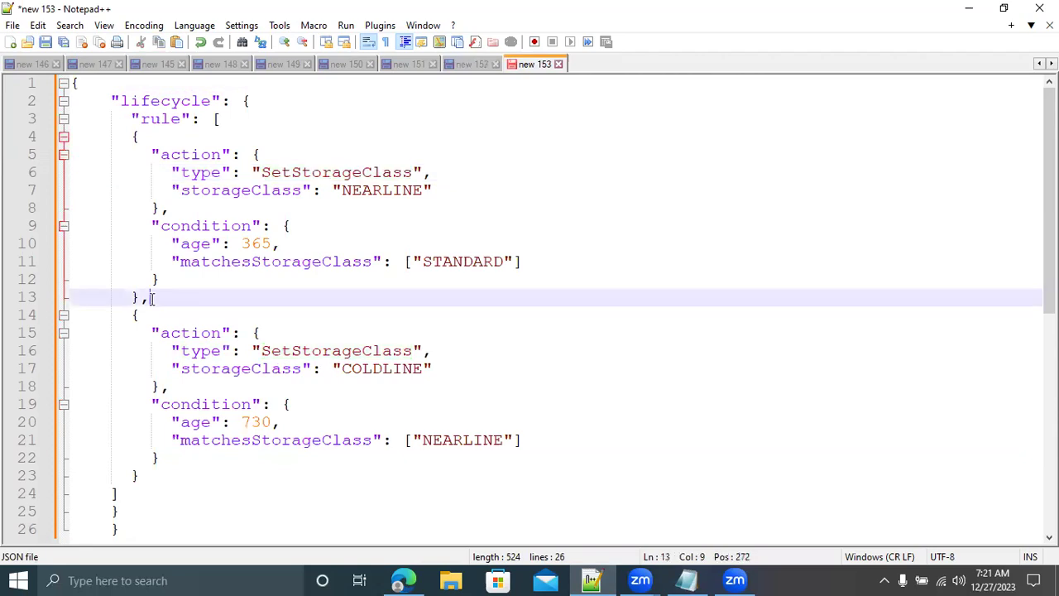
pyautogui.press('Return')
pyautogui.press('Return')
pyautogui.press('Return')
pyautogui.press('Return')
pyautogui.press('Return')
pyautogui.press('Return')
pyautogui.press('Return')
pyautogui.press('Return')
pyautogui.press('Return')
pyautogui.press('Return')
pyautogui.press('Return')
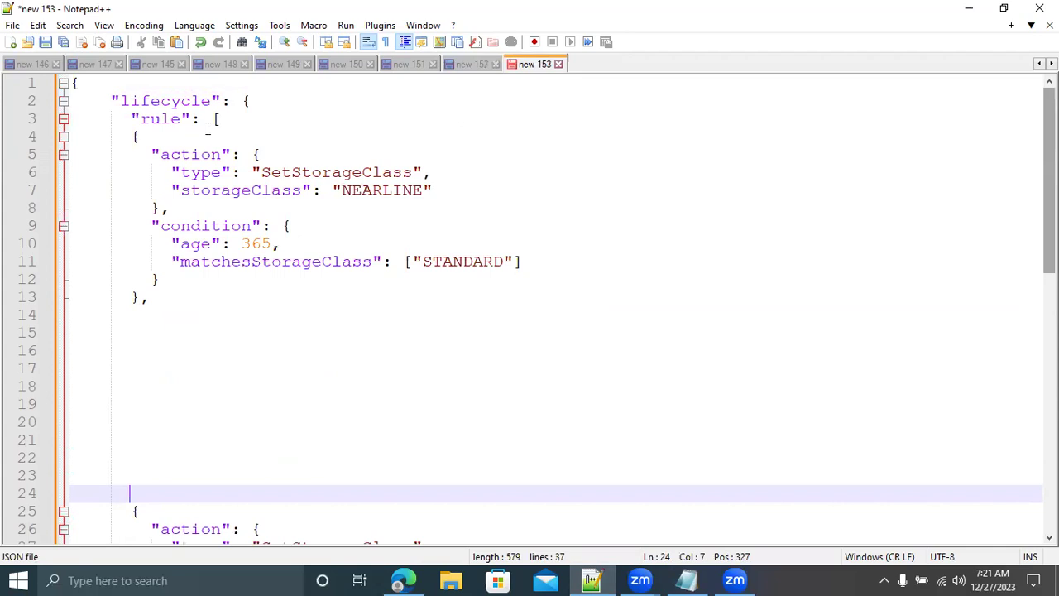
# Examine how the braces enclose the lifecycle object and its first rule, through to the end of the file.
pyautogui.doubleClick(159, 100)
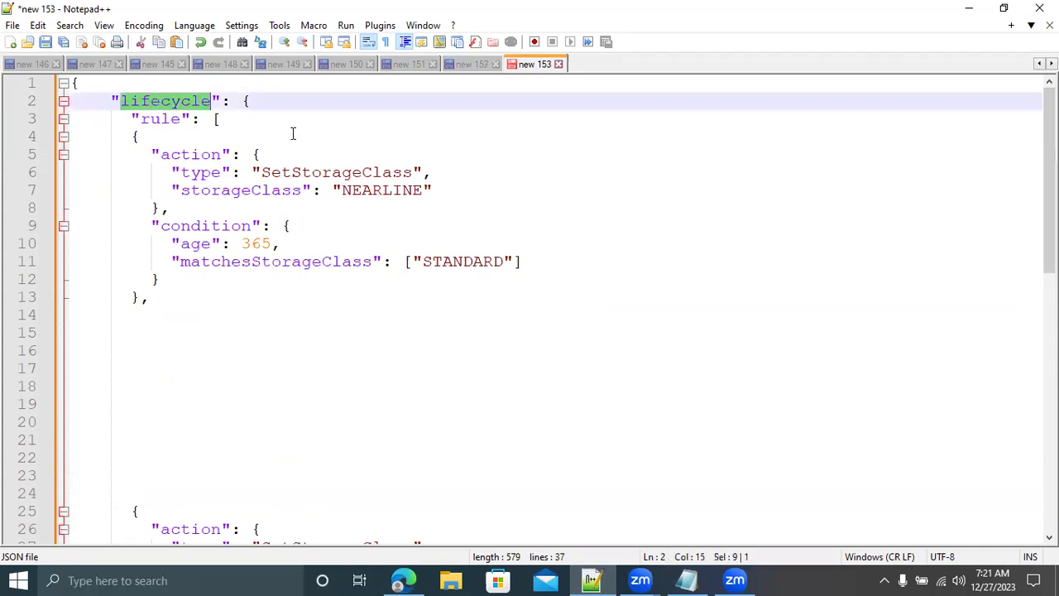
pyautogui.click(250, 100)
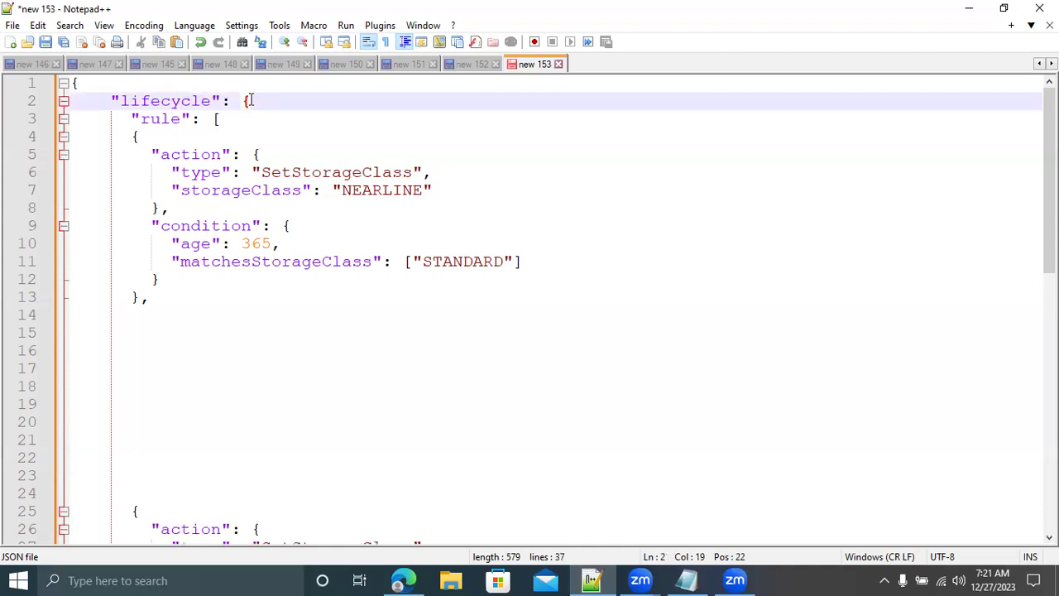
pyautogui.click(136, 297)
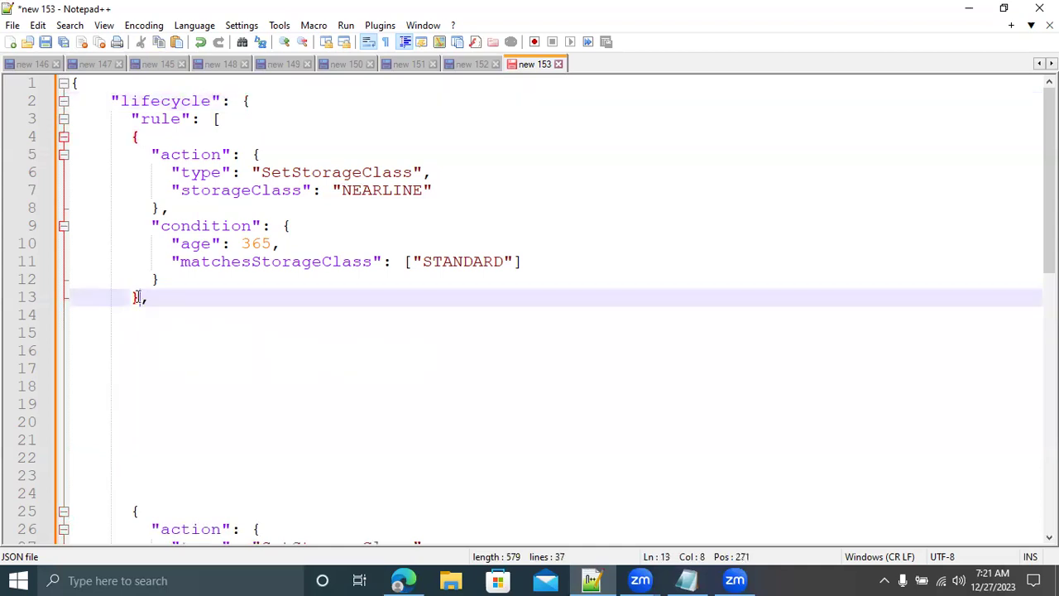
pyautogui.keyDown('shift'); pyautogui.click(105, 104); pyautogui.keyUp('shift')
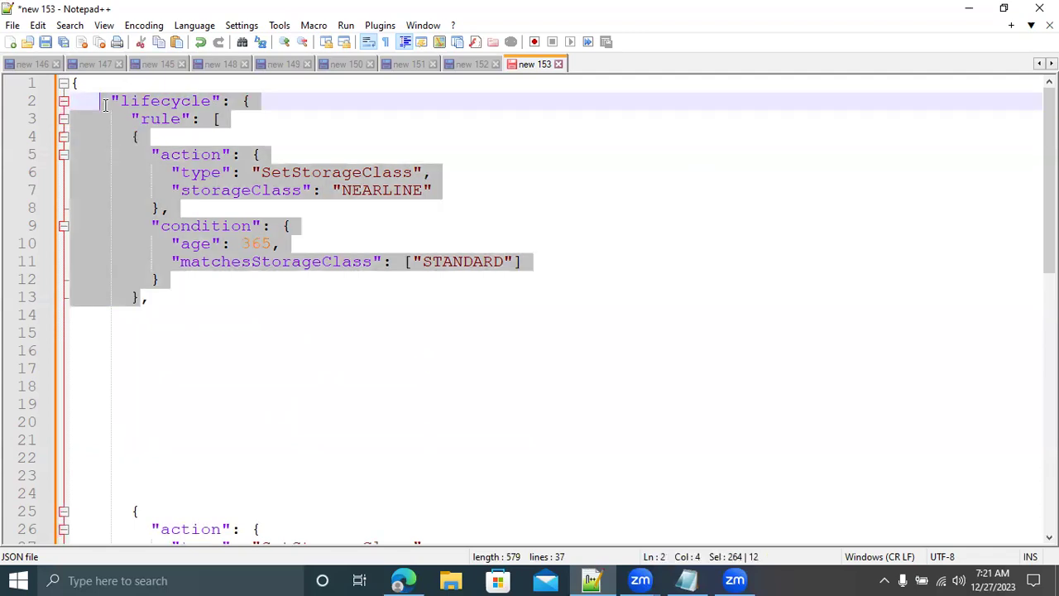
pyautogui.click(251, 100)
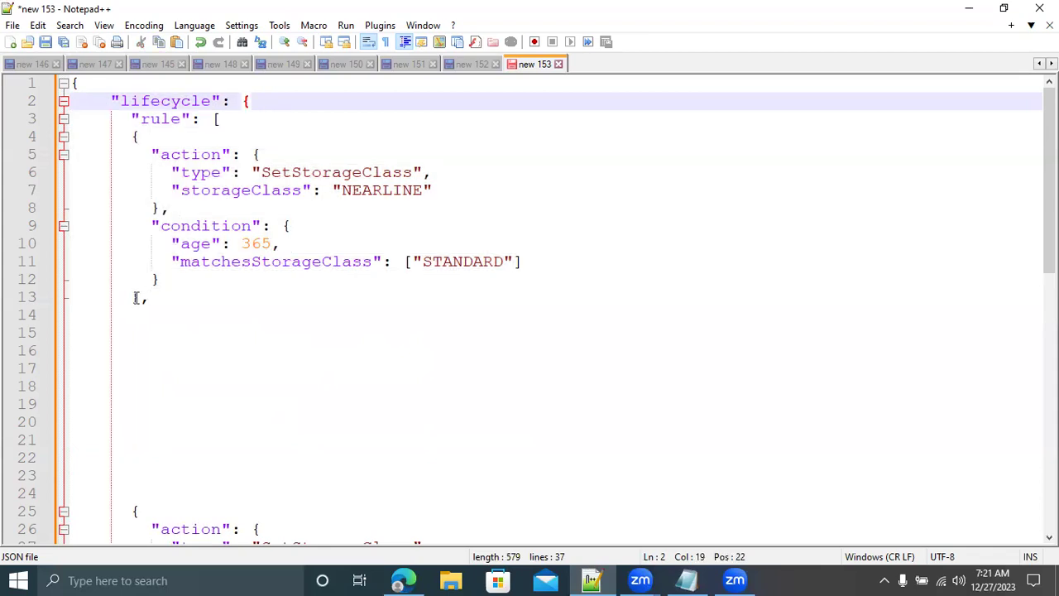
pyautogui.click(137, 298)
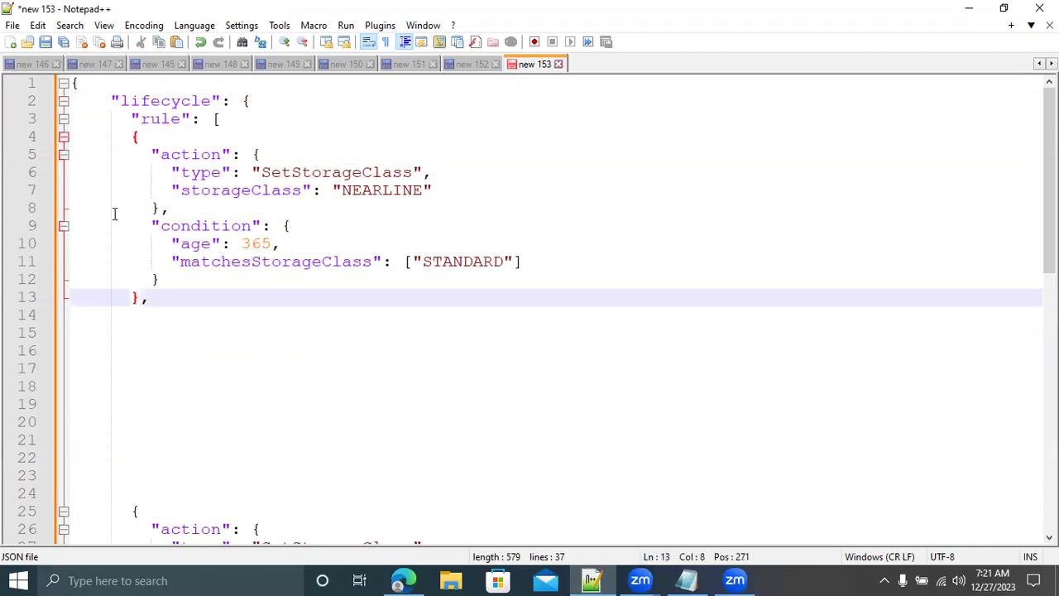
pyautogui.keyDown('shift'); pyautogui.click(106, 131); pyautogui.keyUp('shift')
pyautogui.keyDown('shift'); pyautogui.click(103, 100); pyautogui.keyUp('shift')
pyautogui.keyDown('shift'); pyautogui.click(111, 100); pyautogui.keyUp('shift')
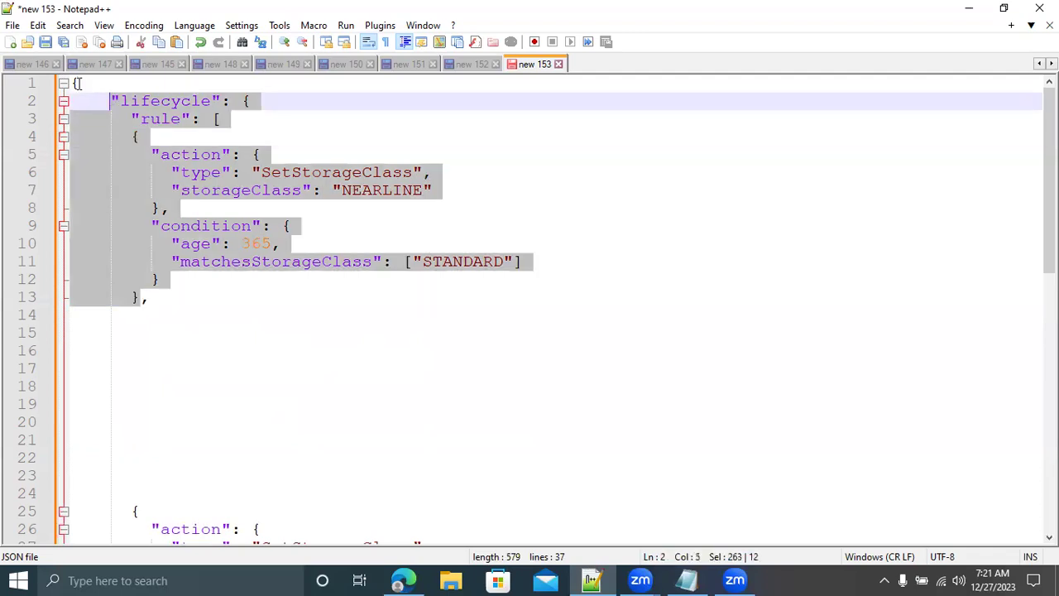
pyautogui.click(80, 84)
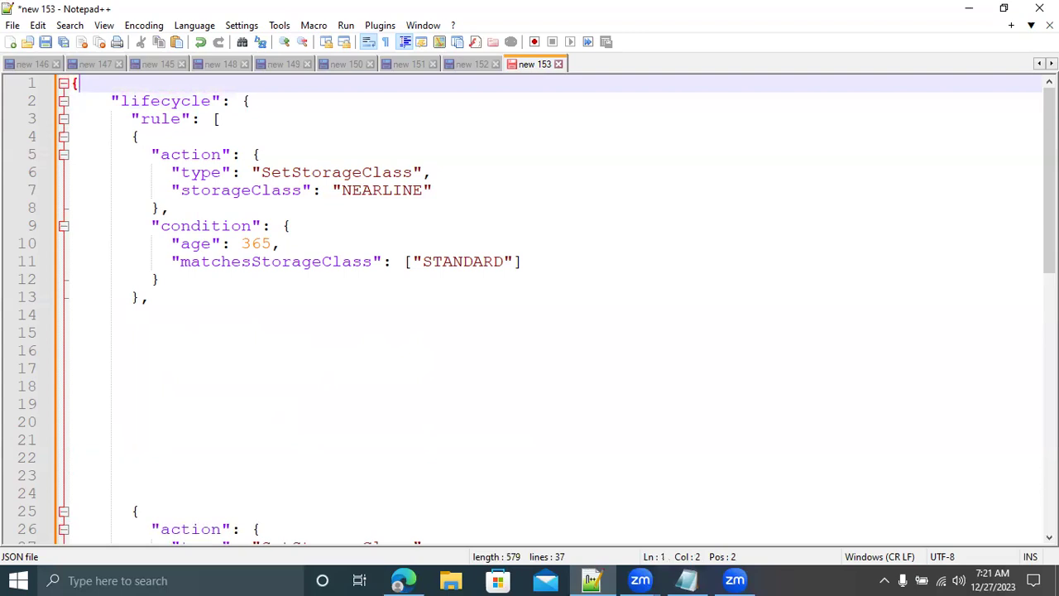
pyautogui.scroll(-11, 260, 237)
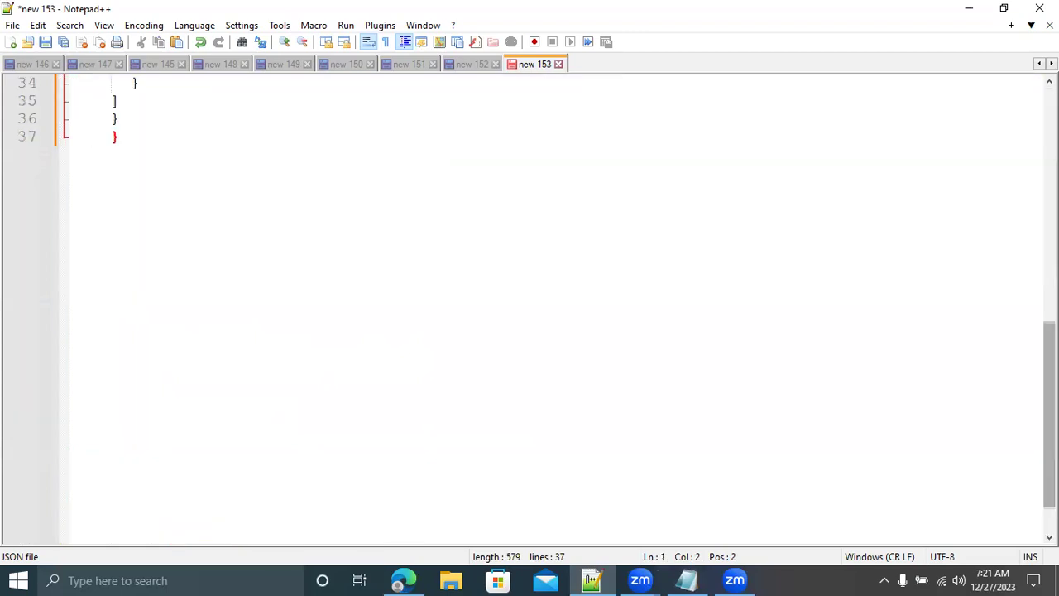
# Examine the nesting of the outer braces, the lifecycle object and the rule array's brackets across the whole JSON document.
pyautogui.scroll(5, 965, 142)
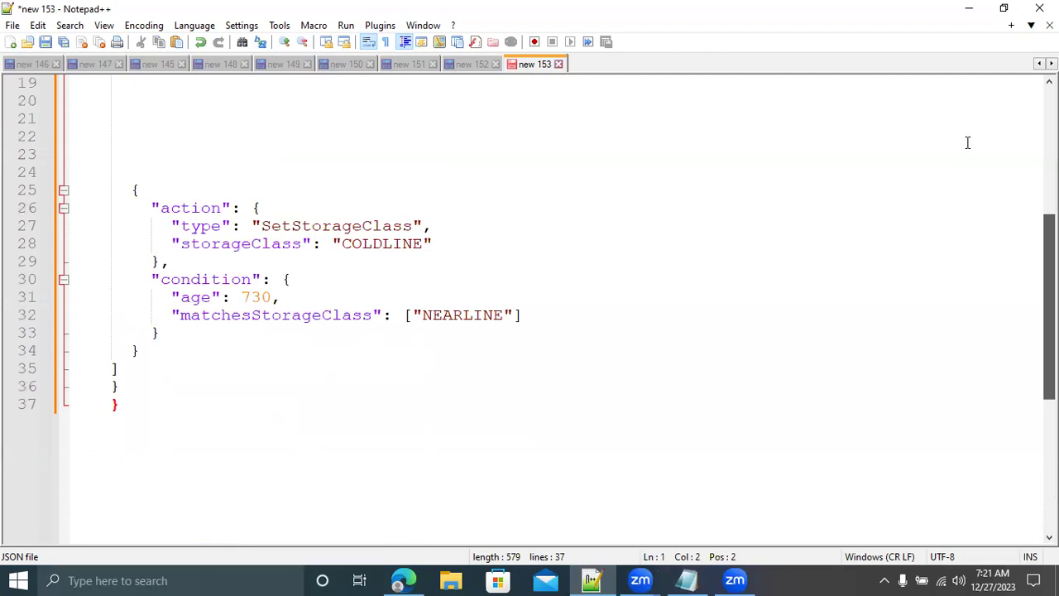
pyautogui.scroll(6, 965, 142)
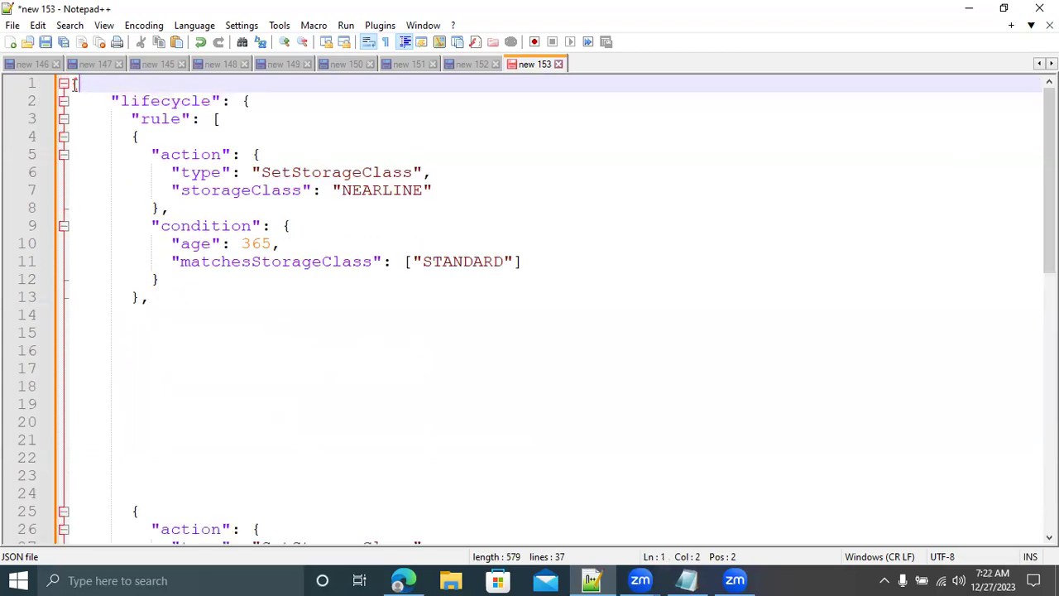
pyautogui.keyDown('shift'); pyautogui.click(221, 511); pyautogui.keyUp('shift')
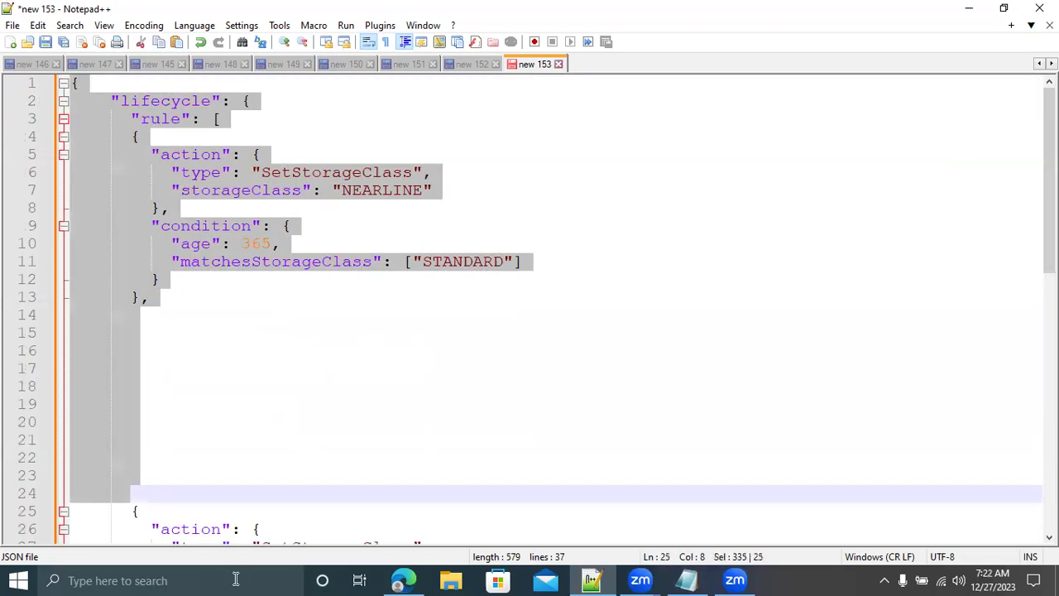
pyautogui.hotkey('ctrl', 'a')
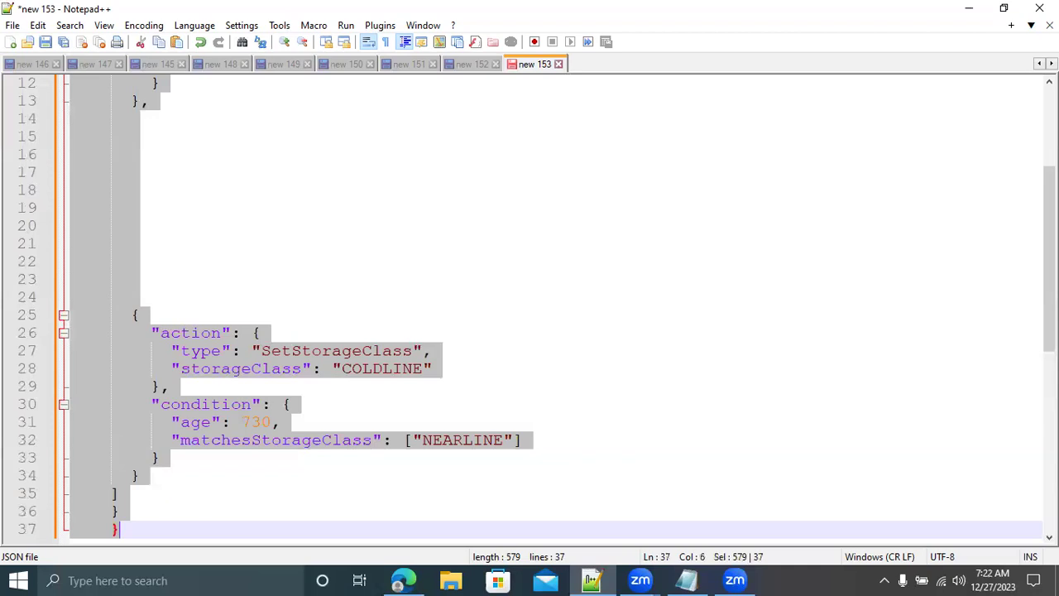
pyautogui.scroll(4, 356, 326)
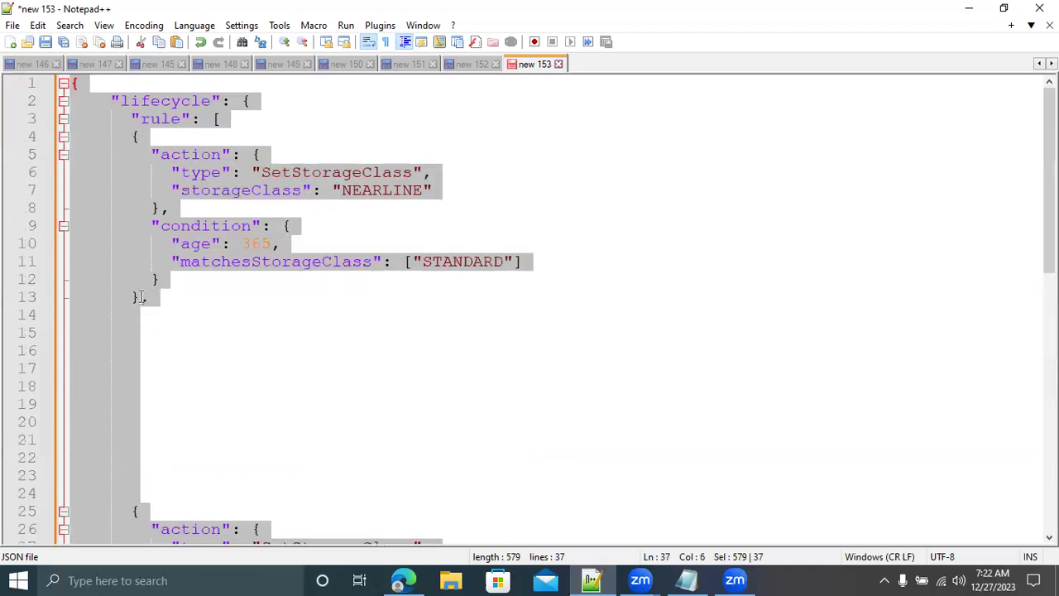
pyautogui.click(141, 298)
pyautogui.keyDown('shift'); pyautogui.click(118, 207); pyautogui.keyUp('shift')
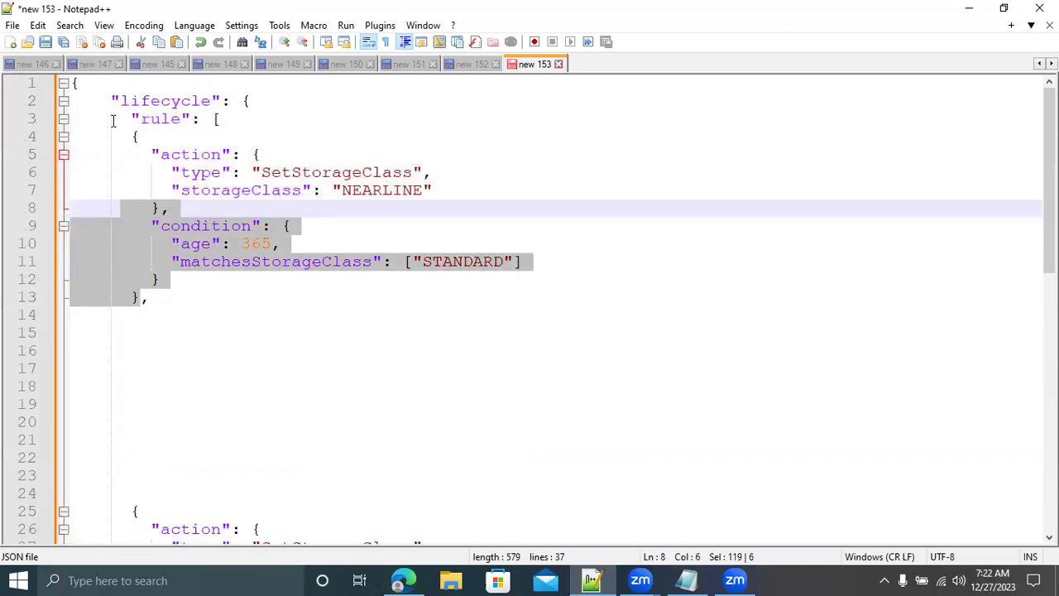
pyautogui.keyDown('shift'); pyautogui.click(114, 121); pyautogui.keyUp('shift')
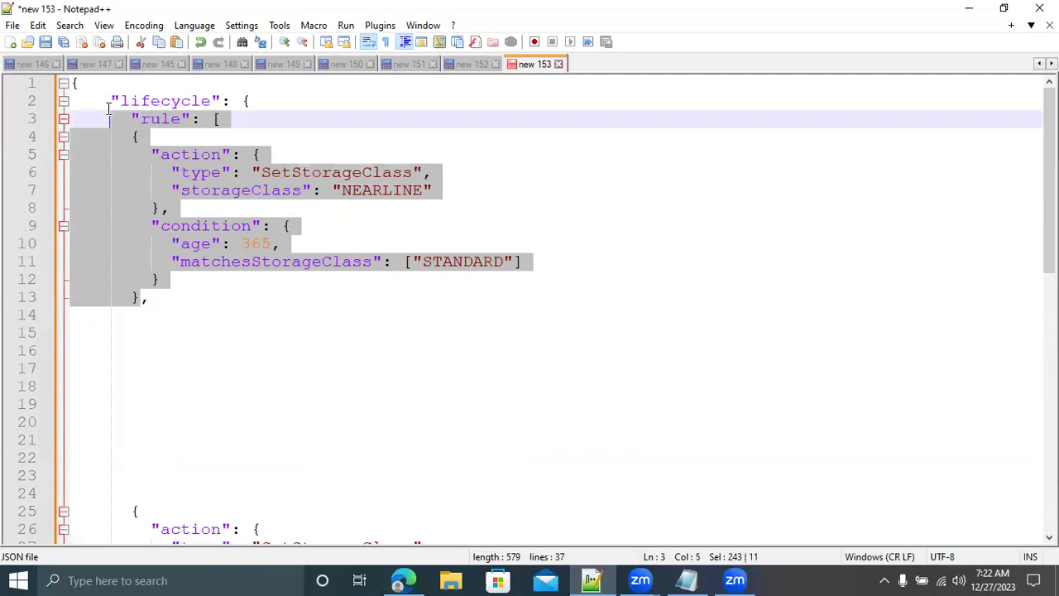
pyautogui.keyDown('shift'); pyautogui.click(109, 108); pyautogui.keyUp('shift')
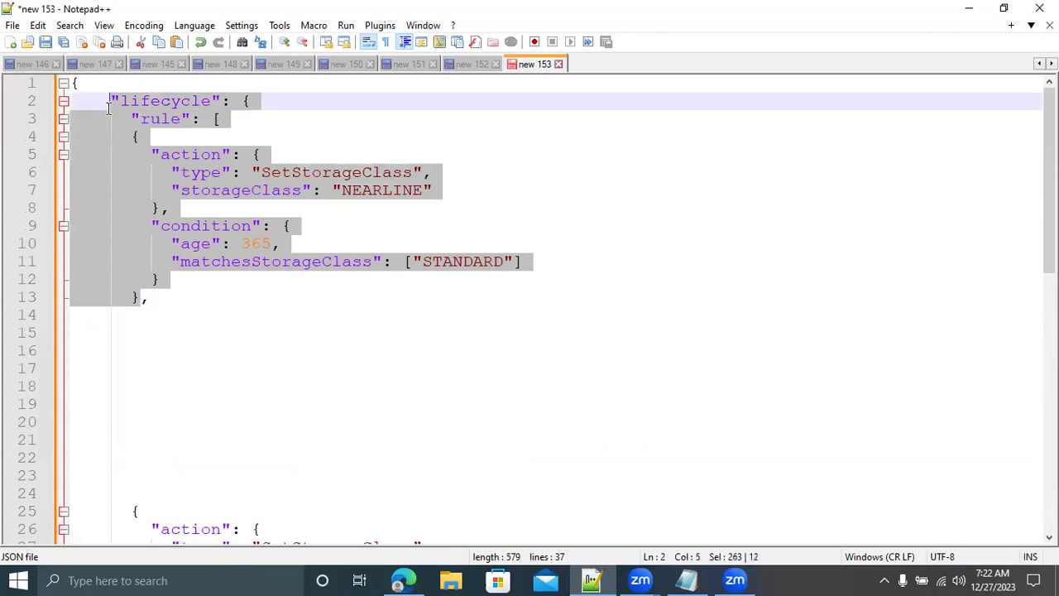
pyautogui.doubleClick(165, 102)
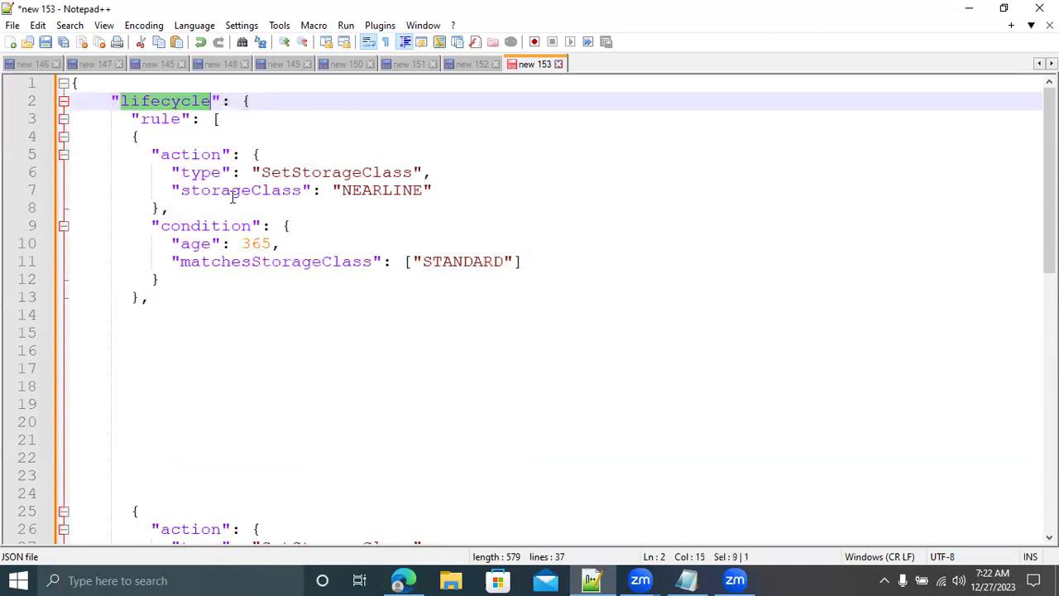
pyautogui.click(219, 119)
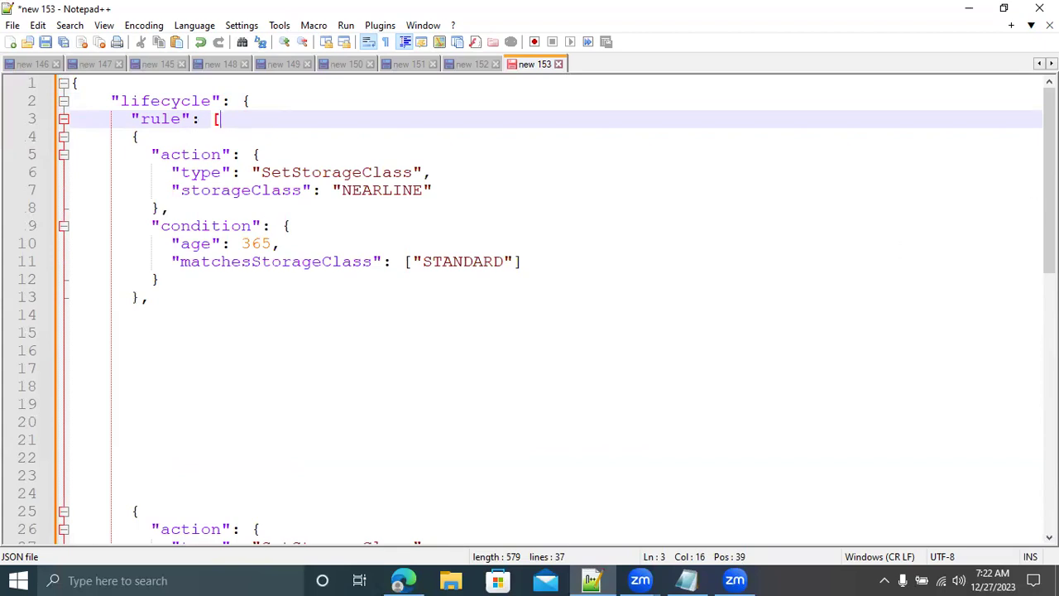
pyautogui.scroll(-5, 529, 306)
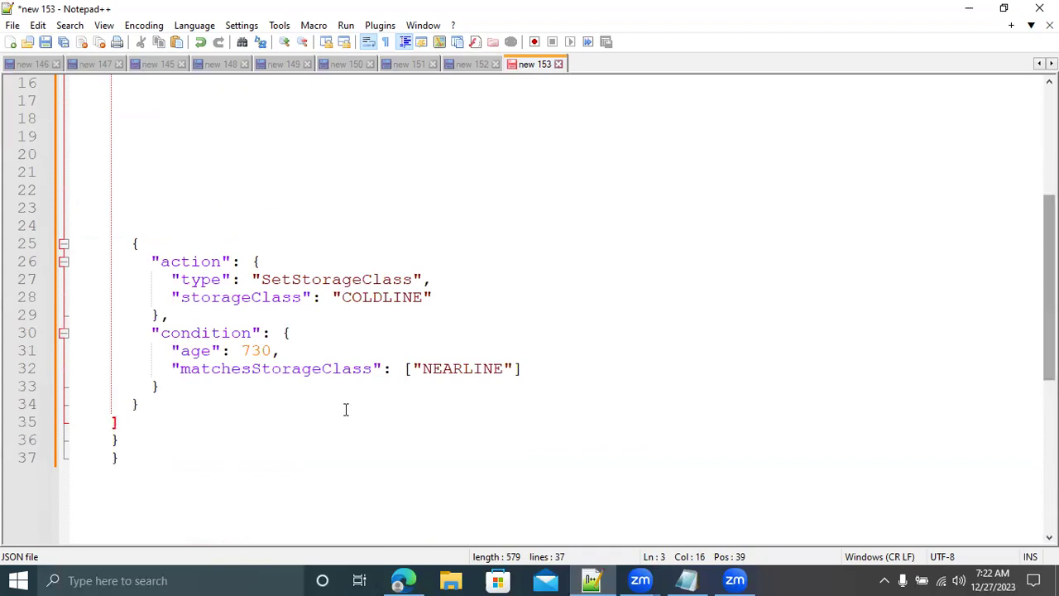
# Delete all eleven blank lines between the two rules so the second rule directly follows the first rule's closing brace and comma.
pyautogui.scroll(4, 168, 414)
pyautogui.click(169, 420)
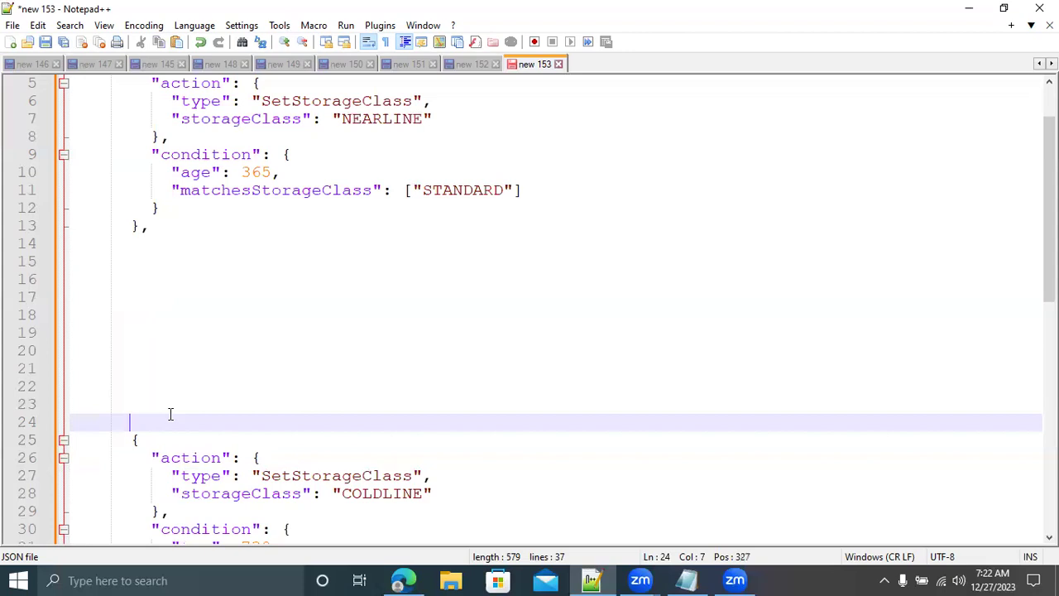
pyautogui.press('BackSpace')
pyautogui.press('BackSpace')
pyautogui.press('BackSpace')
pyautogui.press('BackSpace')
pyautogui.press('BackSpace')
pyautogui.press('BackSpace')
pyautogui.press('BackSpace')
pyautogui.press('BackSpace')
pyautogui.press('BackSpace')
pyautogui.press('BackSpace')
pyautogui.press('BackSpace')
pyautogui.press('BackSpace')
pyautogui.press('BackSpace')
pyautogui.press('BackSpace')
pyautogui.press('BackSpace')
pyautogui.press('BackSpace')
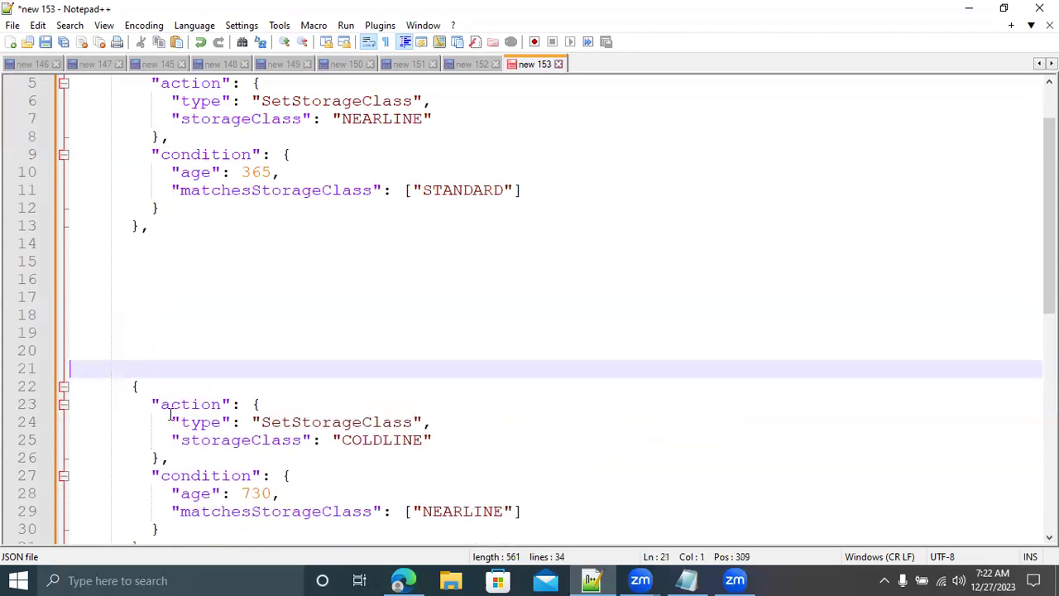
pyautogui.press('BackSpace')
pyautogui.press('BackSpace')
pyautogui.press('BackSpace')
pyautogui.press('BackSpace')
pyautogui.press('BackSpace')
pyautogui.press('BackSpace')
pyautogui.press('BackSpace')
pyautogui.press('BackSpace')
pyautogui.press('BackSpace')
pyautogui.press('BackSpace')
pyautogui.press('BackSpace')
pyautogui.press('BackSpace')
pyautogui.press('BackSpace')
pyautogui.press('BackSpace')
pyautogui.press('BackSpace')
pyautogui.press('BackSpace')
pyautogui.press('BackSpace')
pyautogui.press('BackSpace')
pyautogui.press('BackSpace')
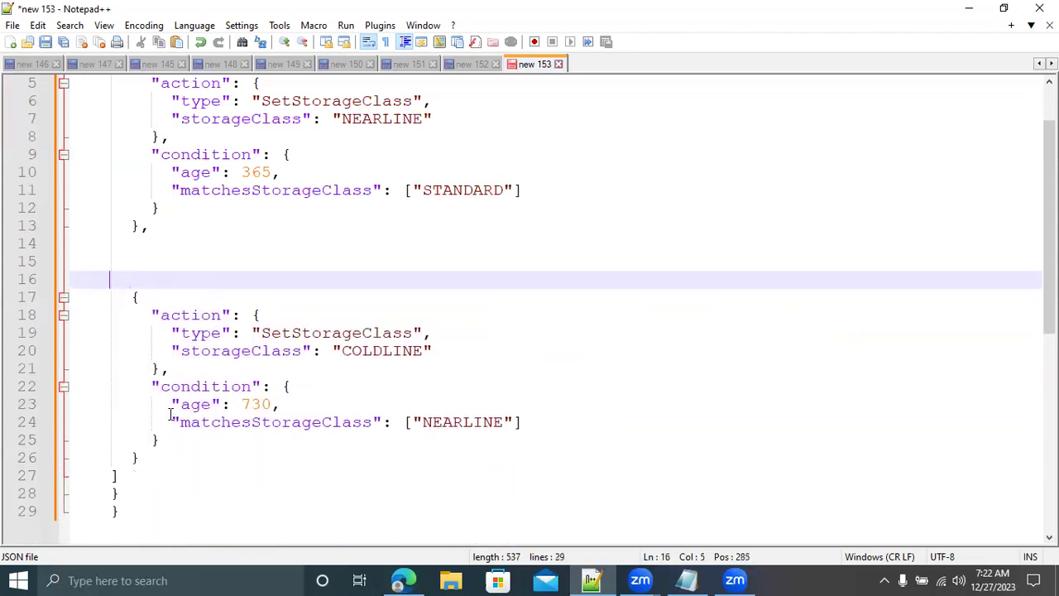
pyautogui.press('BackSpace')
pyautogui.press('BackSpace')
pyautogui.press('BackSpace')
pyautogui.press('BackSpace')
pyautogui.press('BackSpace')
pyautogui.press('BackSpace')
pyautogui.press('BackSpace')
pyautogui.press('BackSpace')
pyautogui.press('BackSpace')
pyautogui.press('BackSpace')
pyautogui.press('BackSpace')
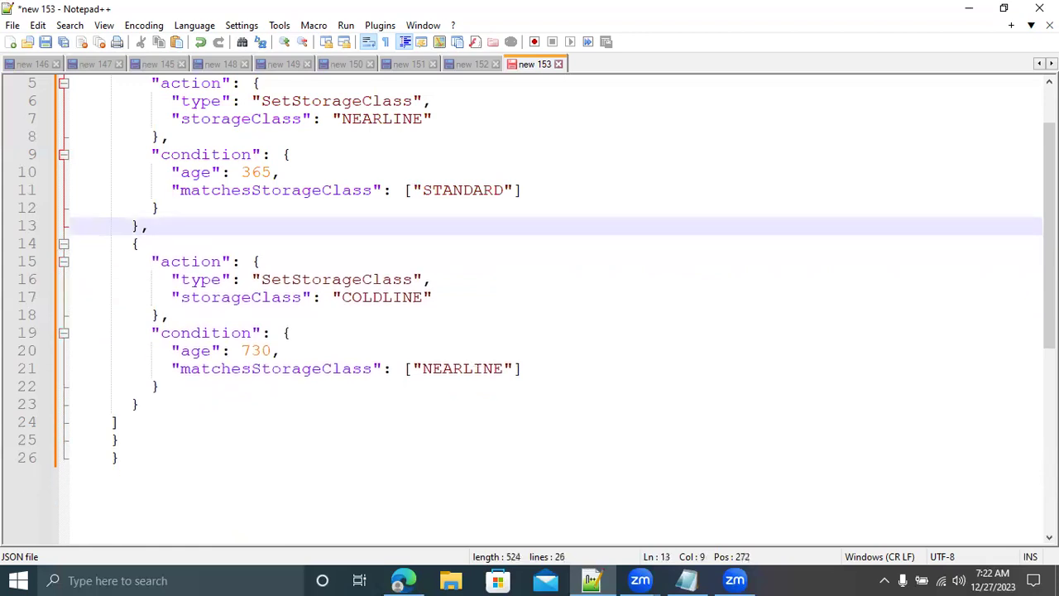
# Insert eight blank lines after the first rule's closing brace and comma.
pyautogui.scroll(2, 157, 169)
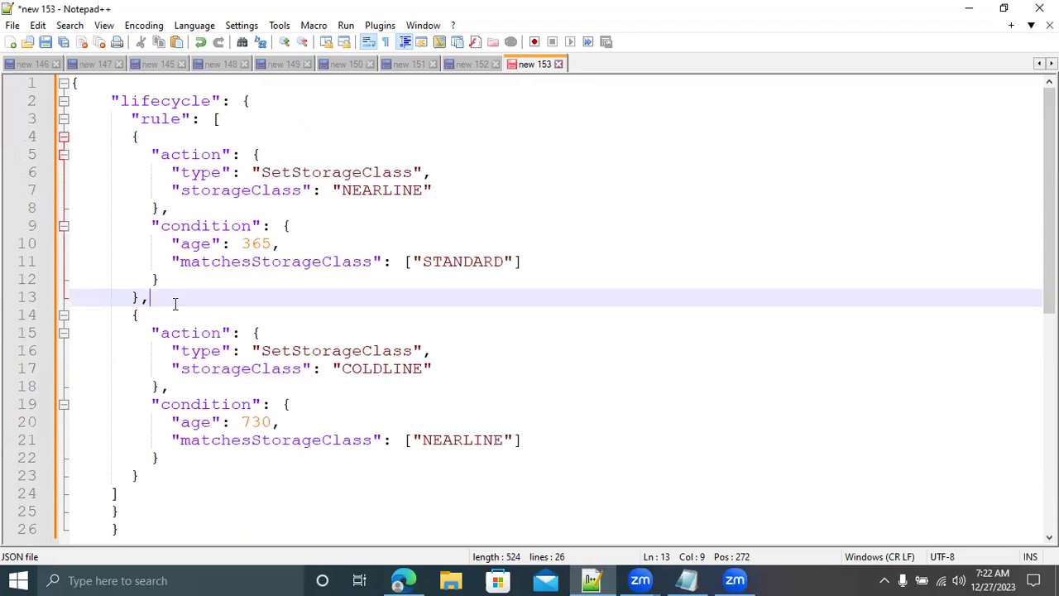
pyautogui.press('Return')
pyautogui.press('Return')
pyautogui.press('Return')
pyautogui.press('Return')
pyautogui.press('Return')
pyautogui.press('Return')
pyautogui.press('Return')
pyautogui.press('Return')
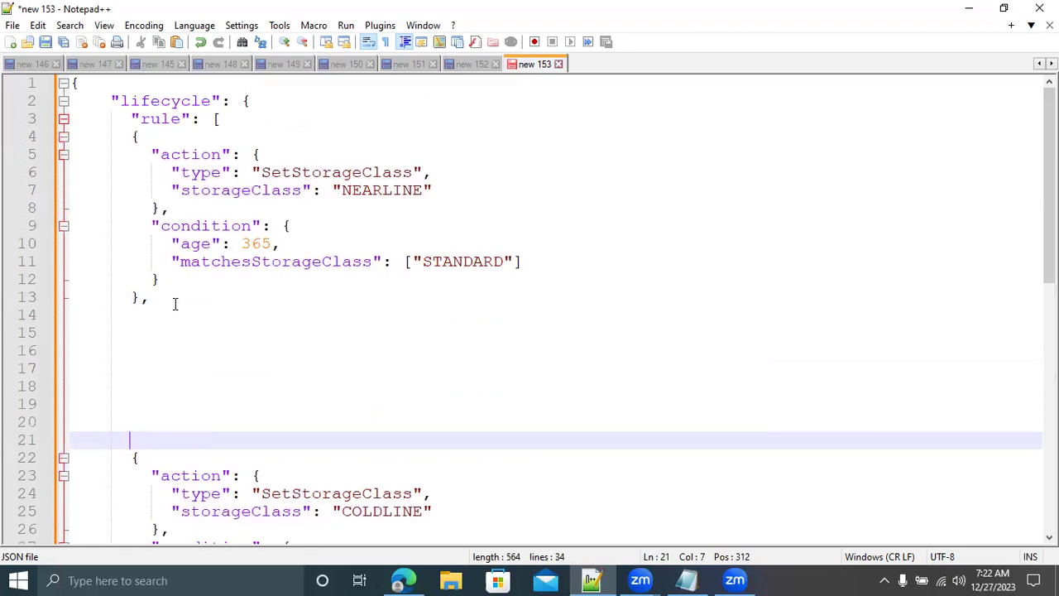
# Examine the first rule's age and matchesStorageClass conditions together with its action type and target storageClass.
pyautogui.doubleClick(158, 120)
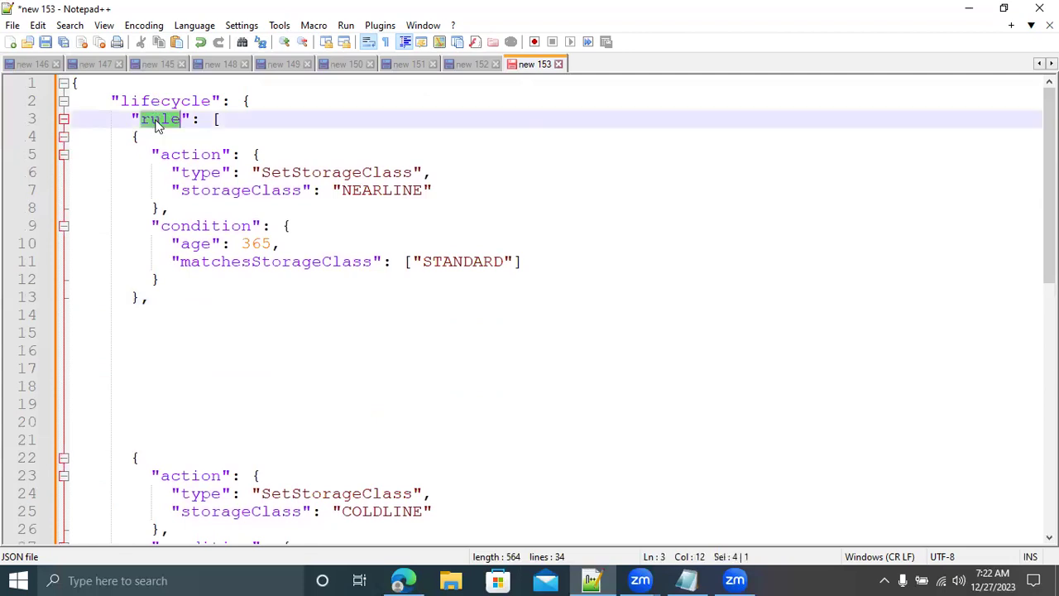
pyautogui.doubleClick(201, 228)
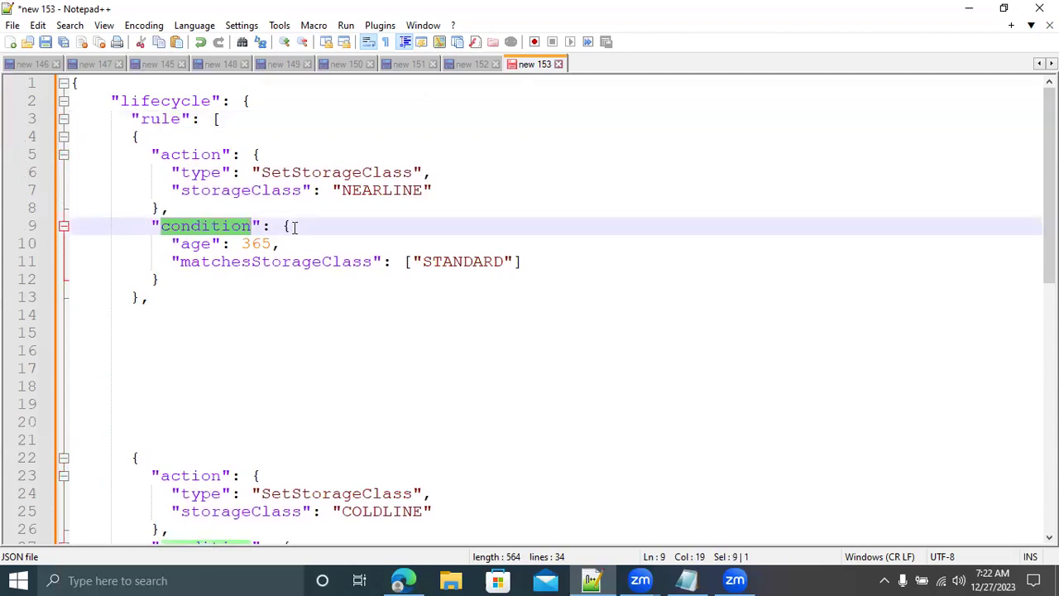
pyautogui.press('End')
pyautogui.click(139, 226)
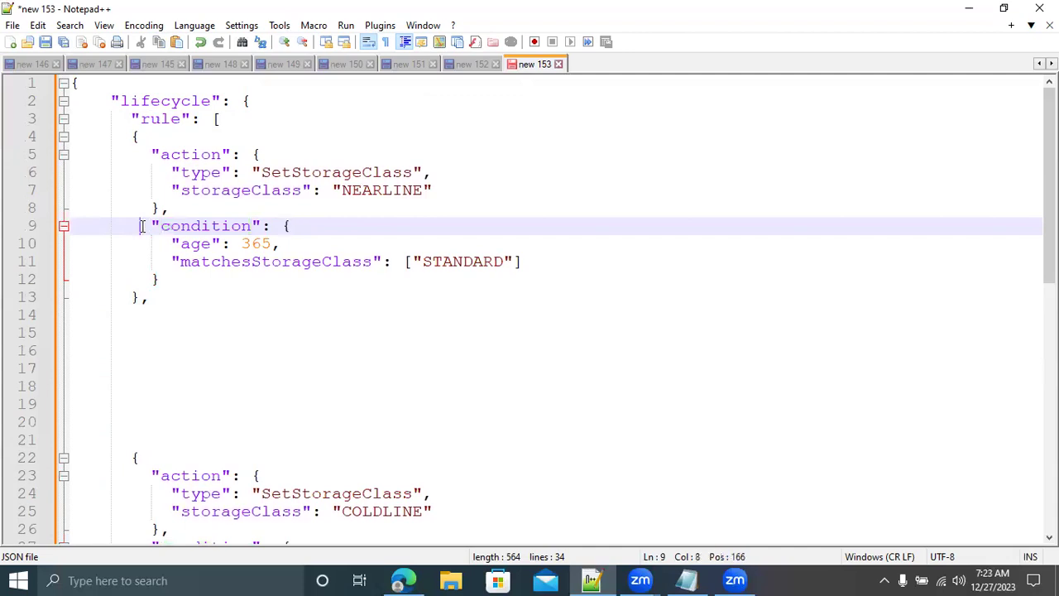
pyautogui.doubleClick(254, 243)
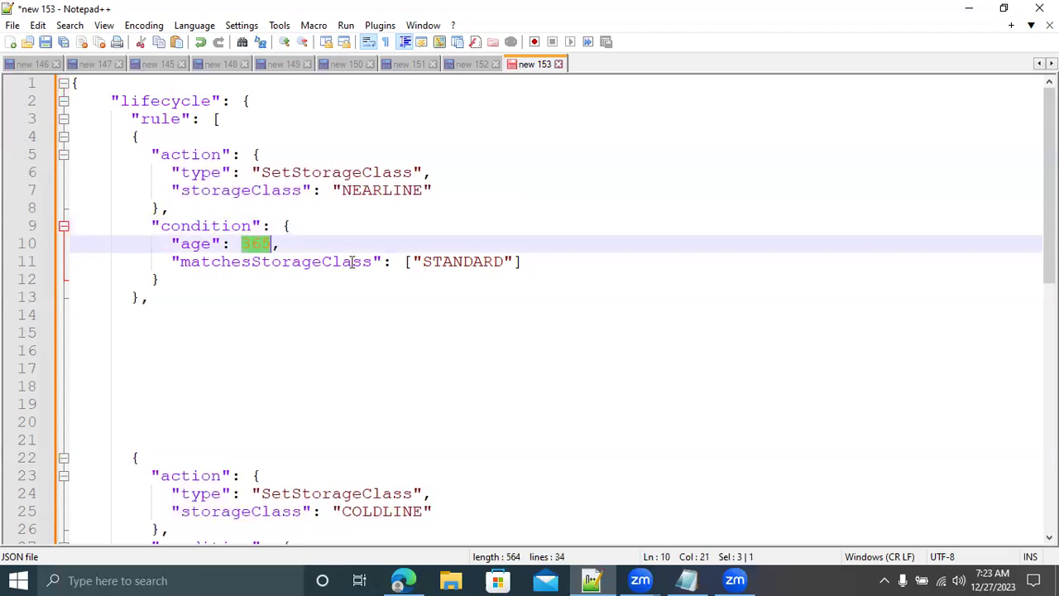
pyautogui.doubleClick(456, 263)
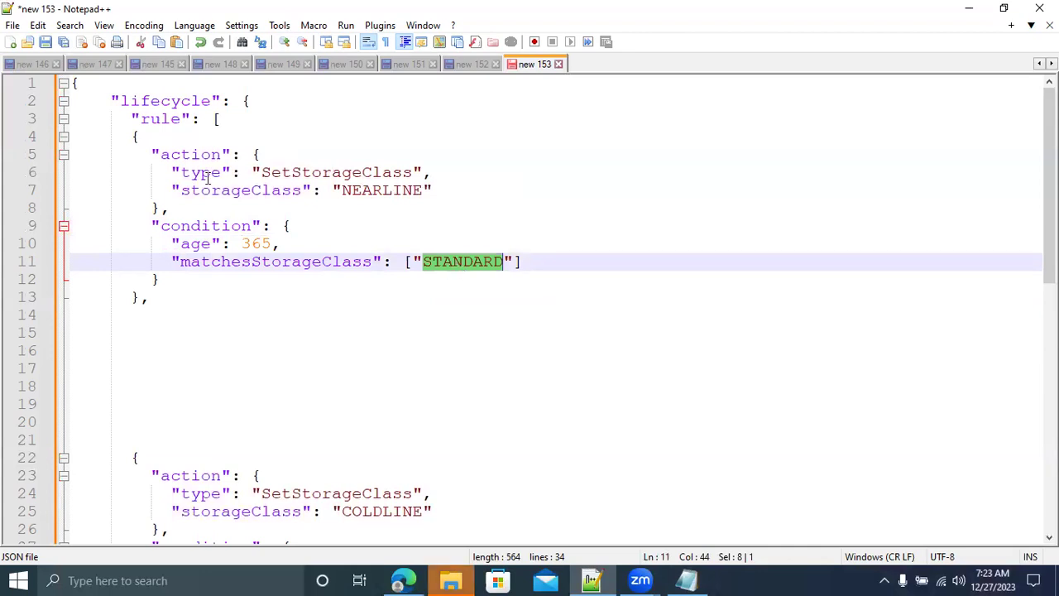
pyautogui.doubleClick(389, 179)
pyautogui.doubleClick(392, 192)
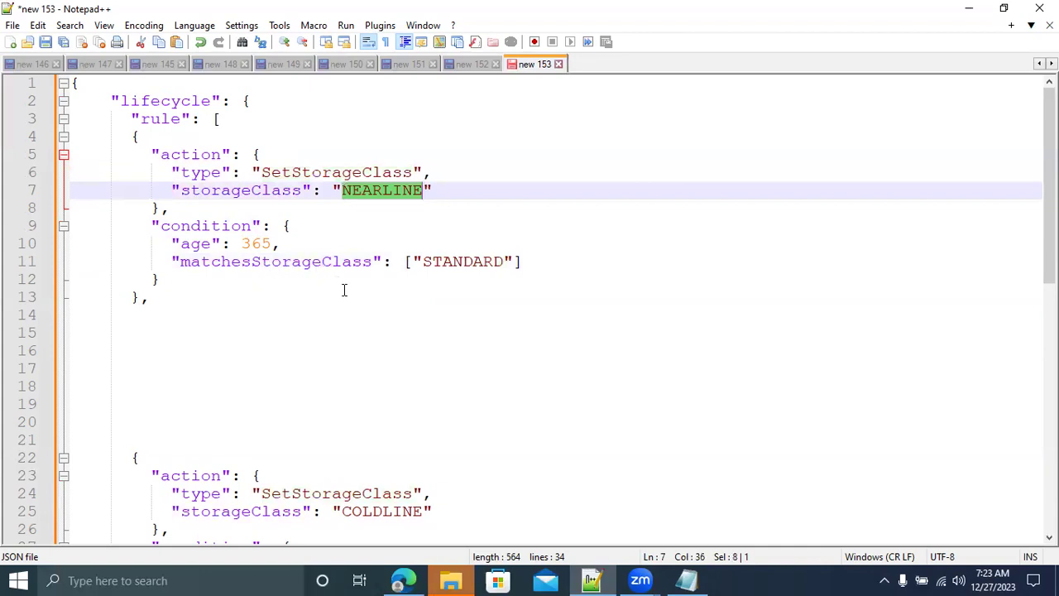
pyautogui.doubleClick(445, 261)
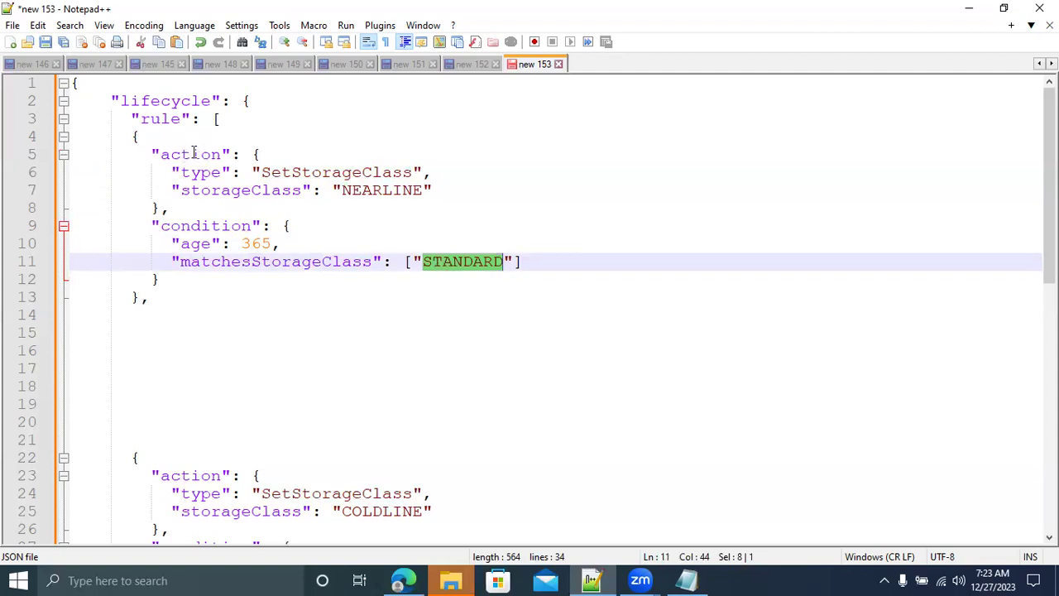
pyautogui.doubleClick(325, 172)
pyautogui.doubleClick(384, 191)
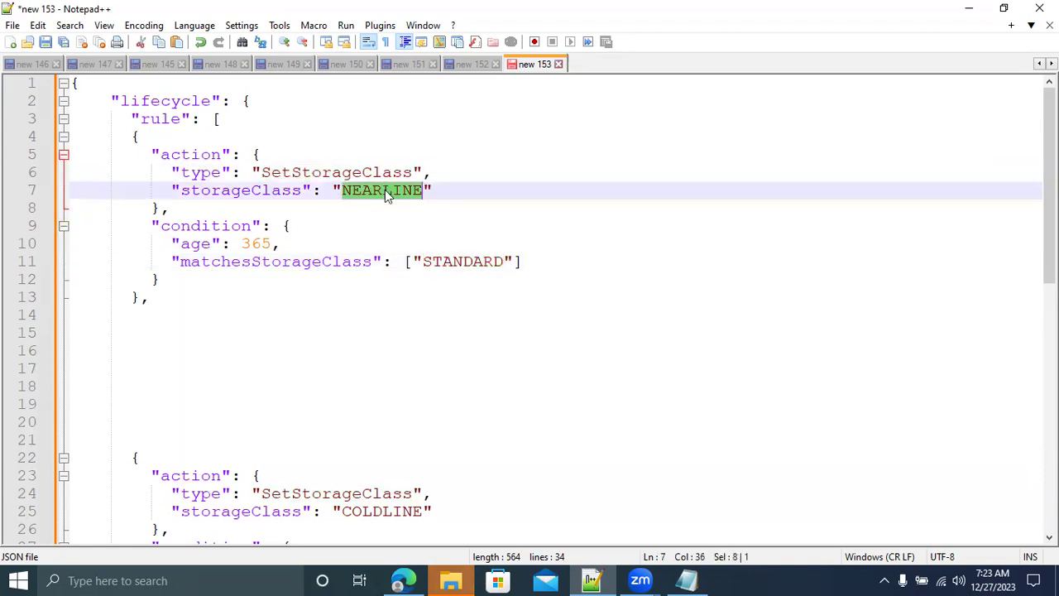
pyautogui.doubleClick(313, 172)
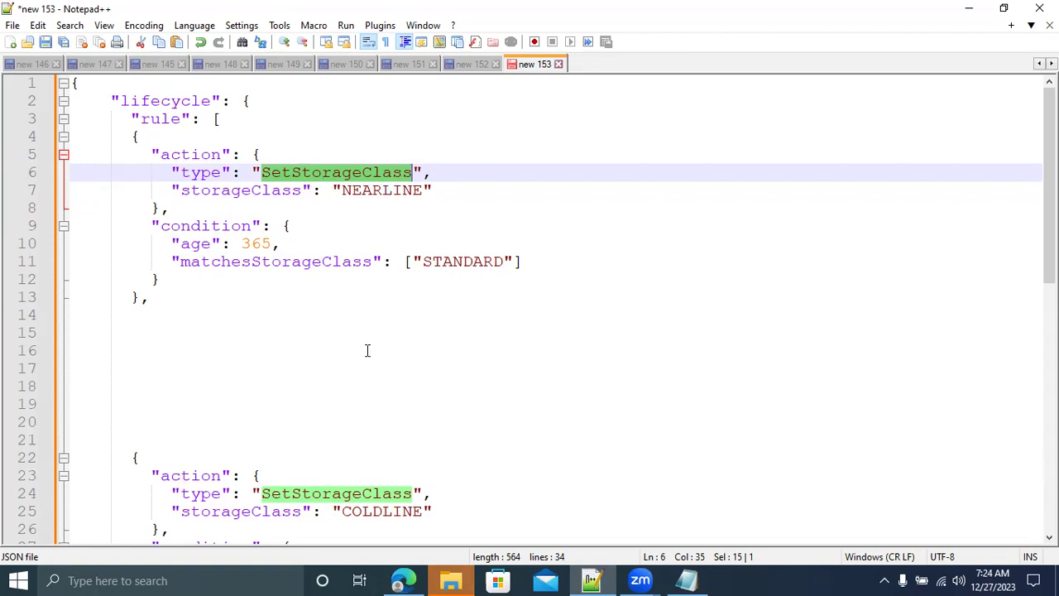
# Remove six of the blank lines between the two rules, leaving two blank lines as the separator.
pyautogui.click(129, 421)
pyautogui.press('BackSpace')
pyautogui.press('BackSpace')
pyautogui.press('BackSpace')
pyautogui.press('BackSpace')
pyautogui.press('BackSpace')
pyautogui.press('BackSpace')
pyautogui.press('BackSpace')
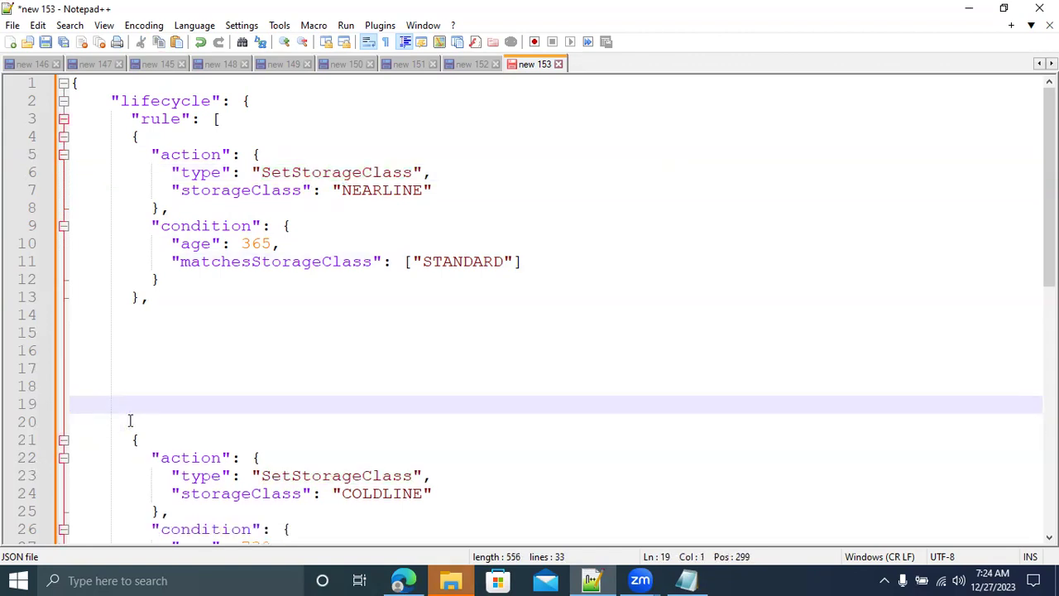
pyautogui.press('BackSpace')
pyautogui.press('BackSpace')
pyautogui.press('BackSpace')
pyautogui.press('BackSpace')
pyautogui.press('BackSpace')
pyautogui.press('BackSpace')
pyautogui.press('BackSpace')
pyautogui.press('BackSpace')
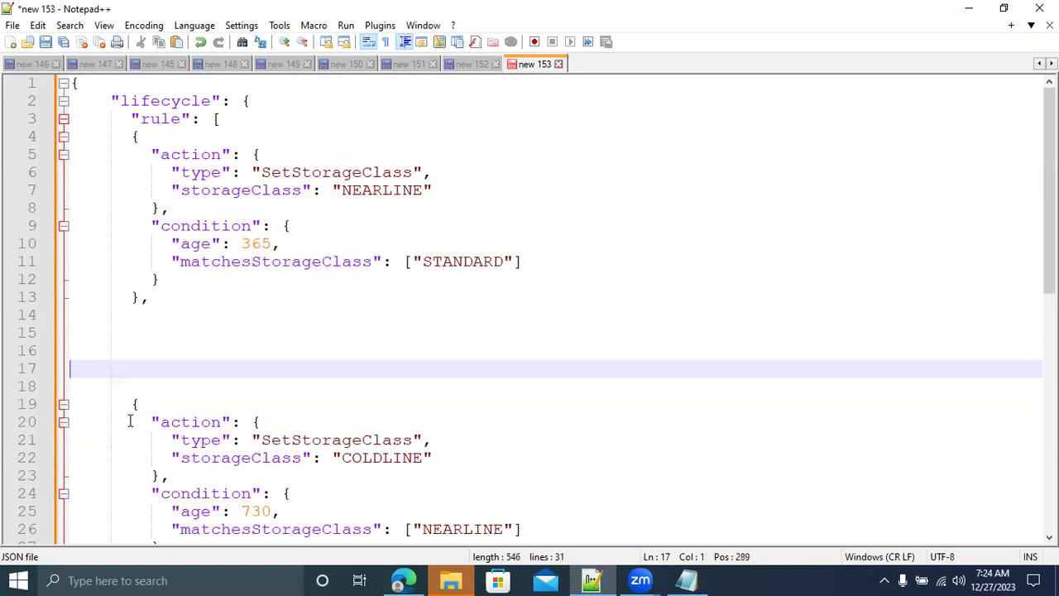
pyautogui.press('BackSpace')
pyautogui.press('BackSpace')
pyautogui.press('BackSpace')
pyautogui.press('BackSpace')
pyautogui.press('BackSpace')
pyautogui.press('BackSpace')
pyautogui.press('BackSpace')
pyautogui.press('BackSpace')
pyautogui.press('BackSpace')
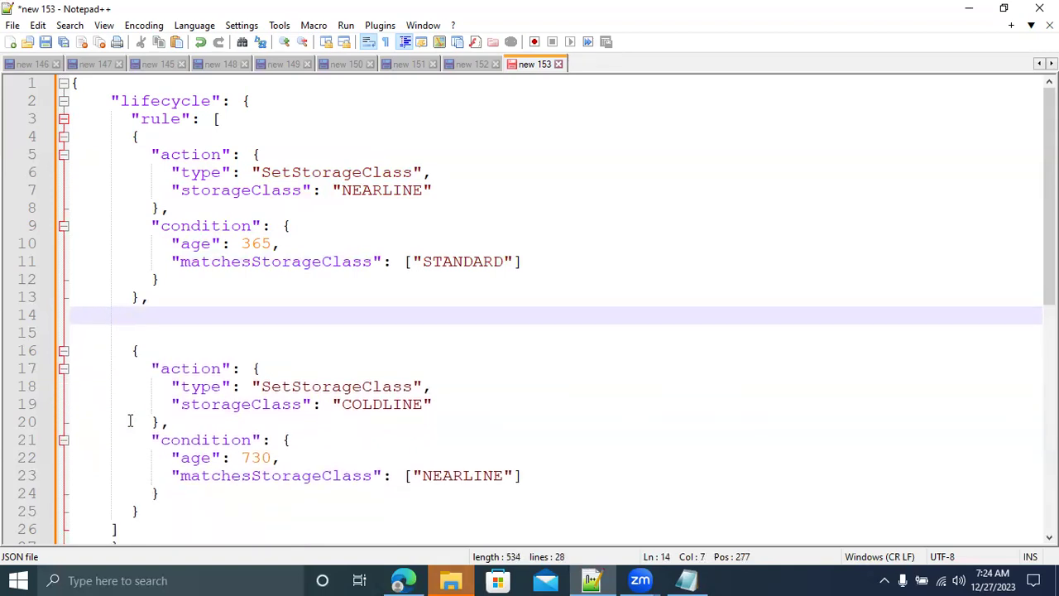
# Examine the second rule's condition and action, and compare its storage classes with those in the first rule.
pyautogui.doubleClick(209, 442)
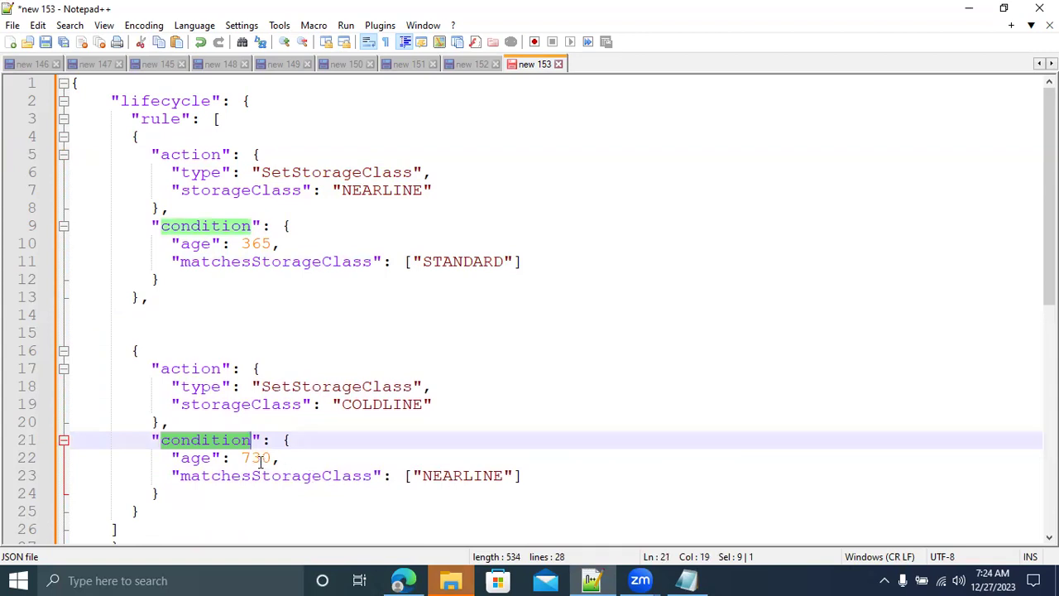
pyautogui.doubleClick(453, 476)
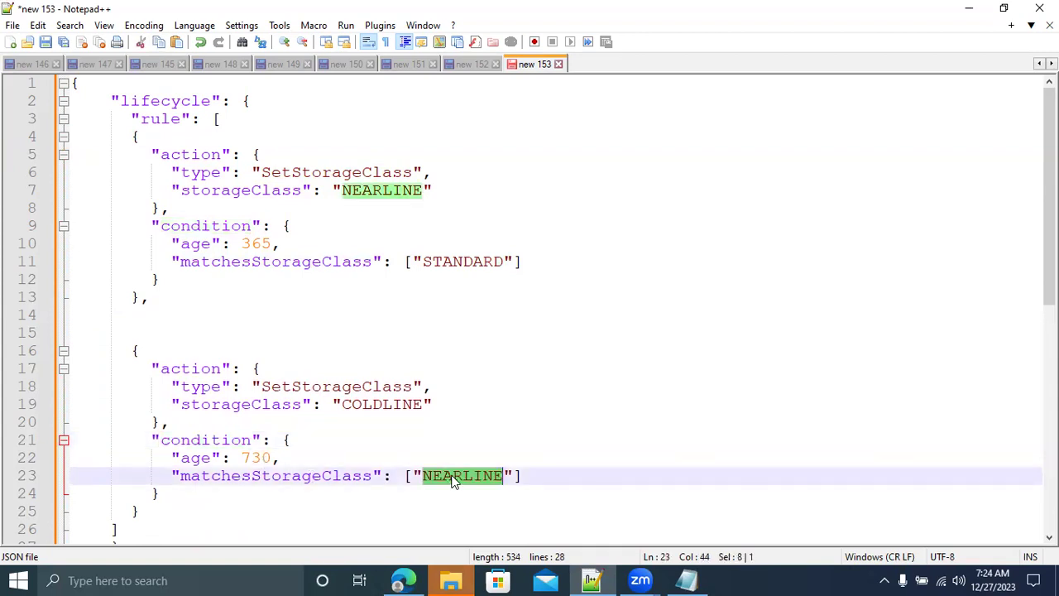
pyautogui.doubleClick(306, 387)
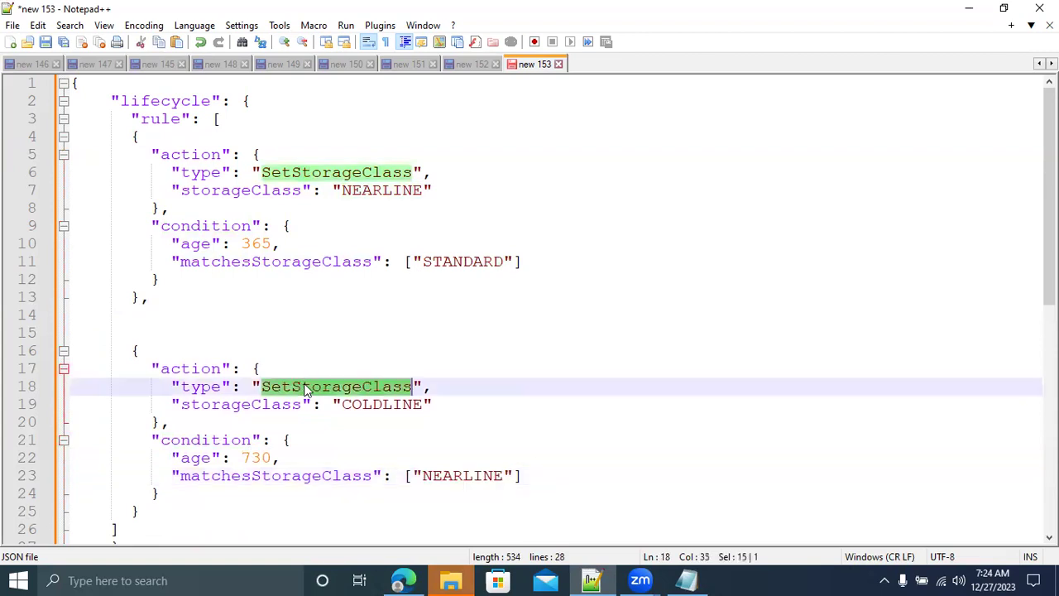
pyautogui.doubleClick(381, 405)
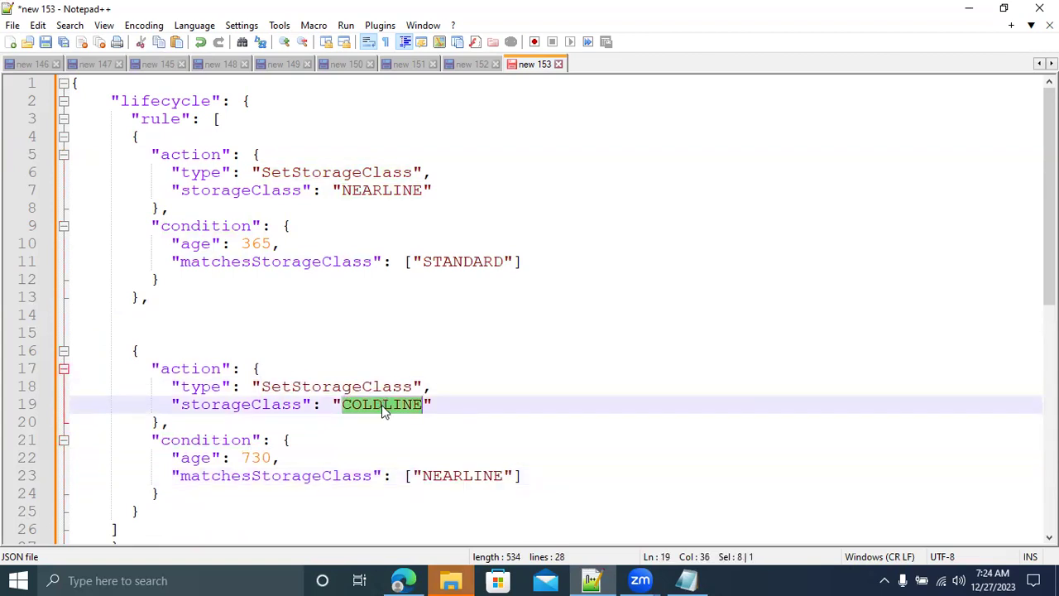
pyautogui.doubleClick(462, 267)
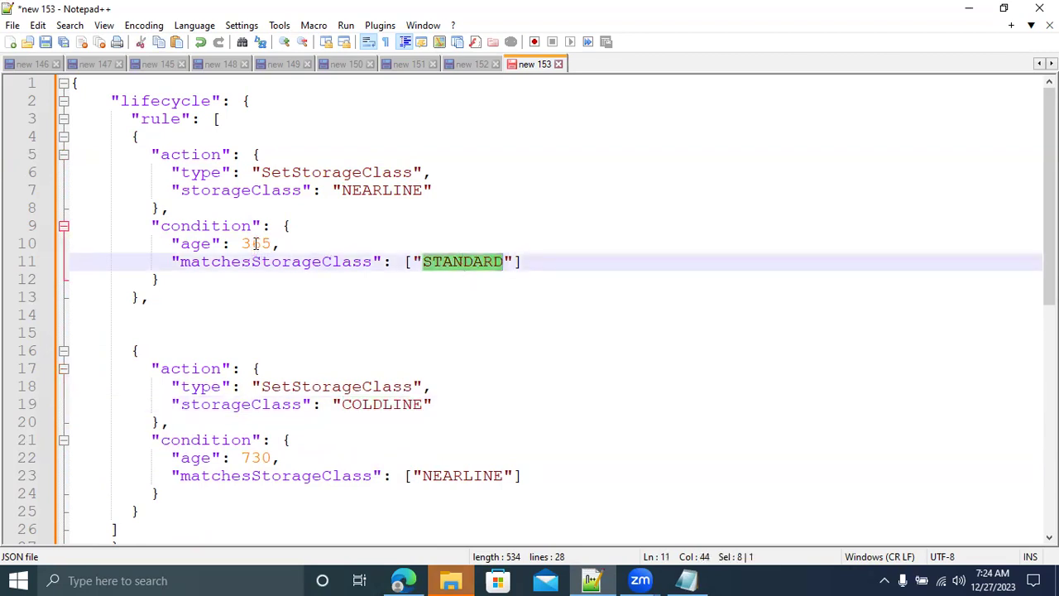
pyautogui.doubleClick(397, 192)
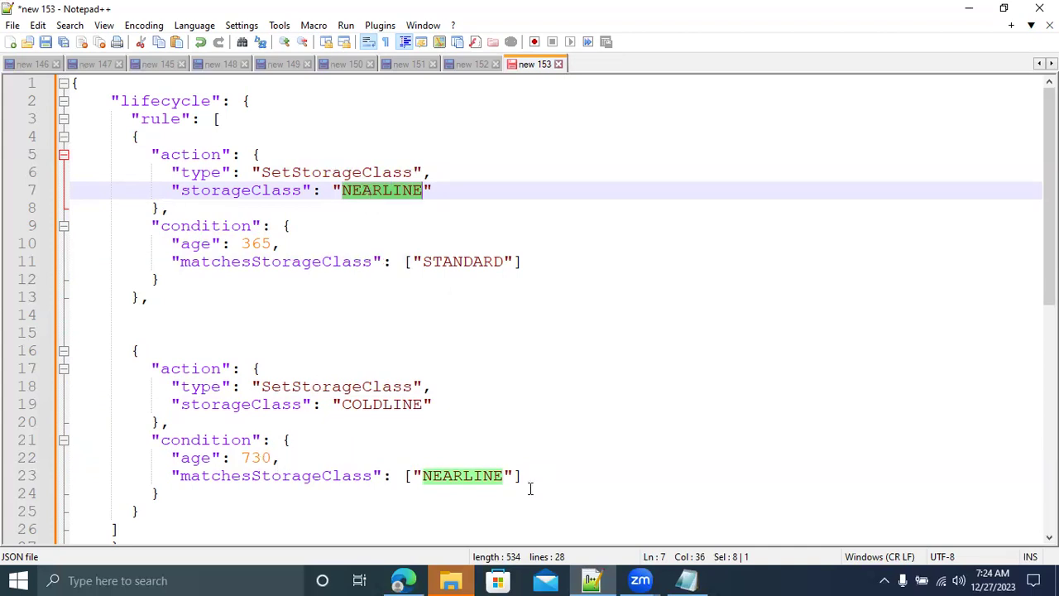
# Switch to the browser, open the Object Lifecycle Management configuration examples page, and review the example for deleting older object versions.
pyautogui.doubleClick(374, 404)
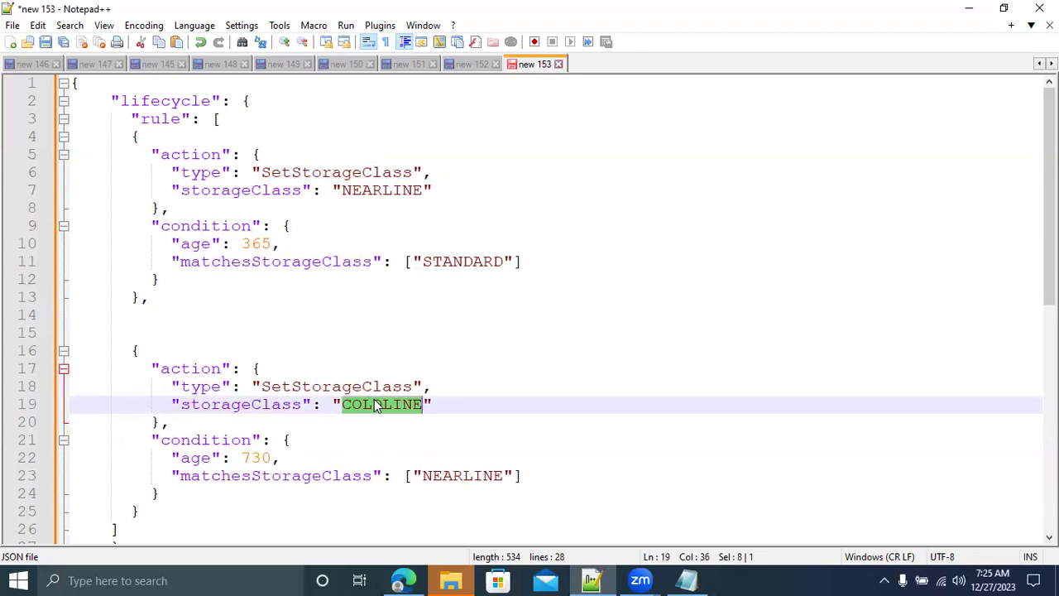
pyautogui.click(403, 580)
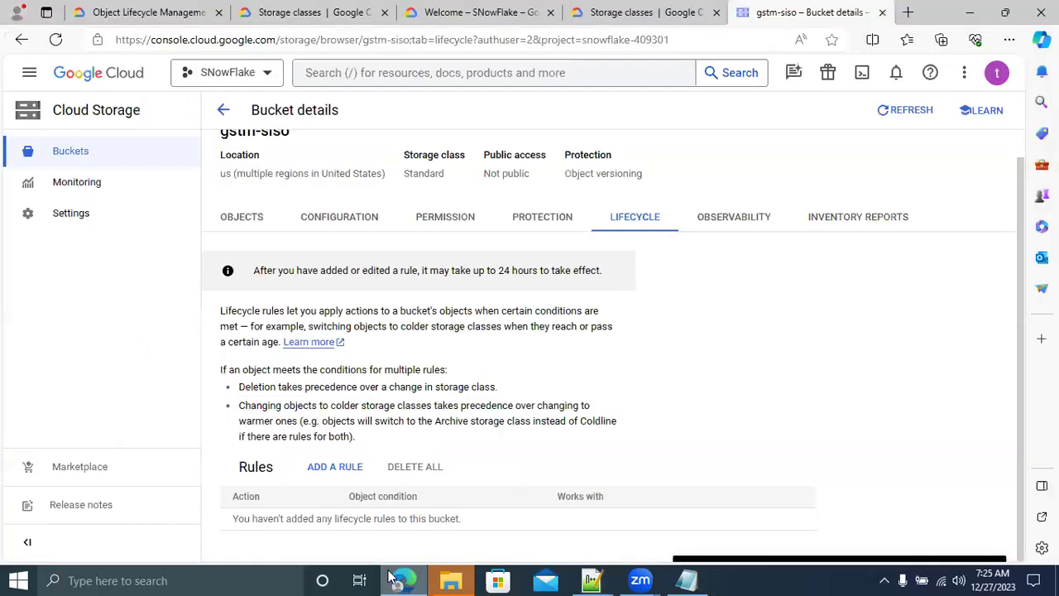
pyautogui.click(146, 13)
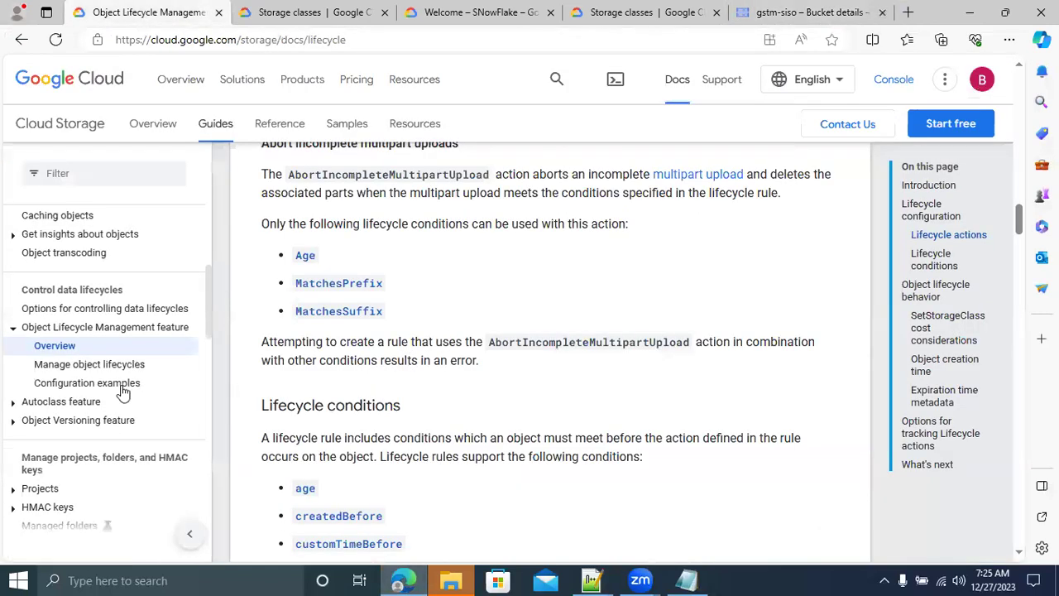
pyautogui.click(94, 383)
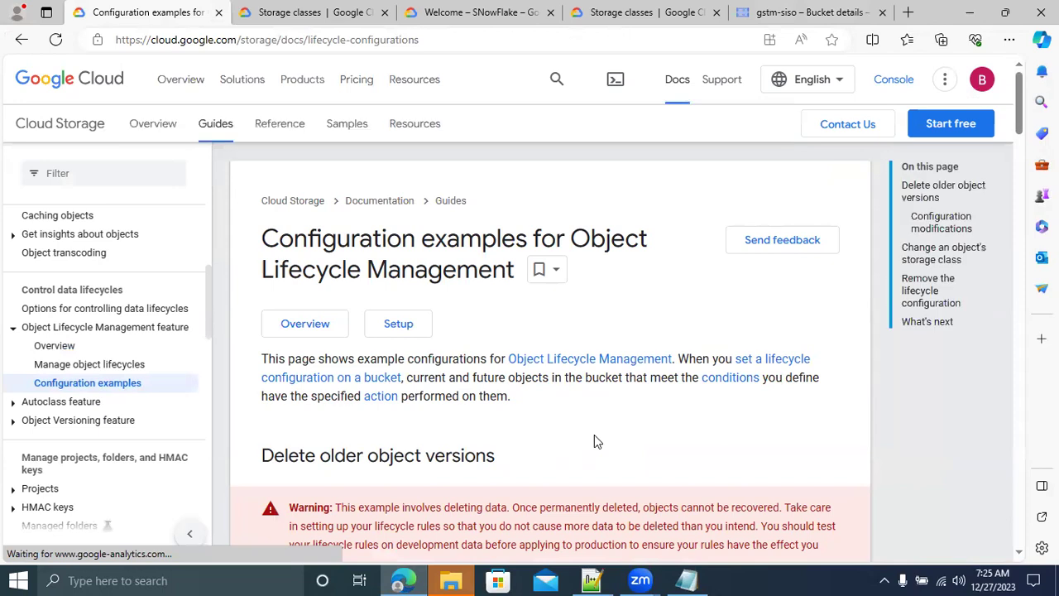
pyautogui.scroll(-8, 594, 434)
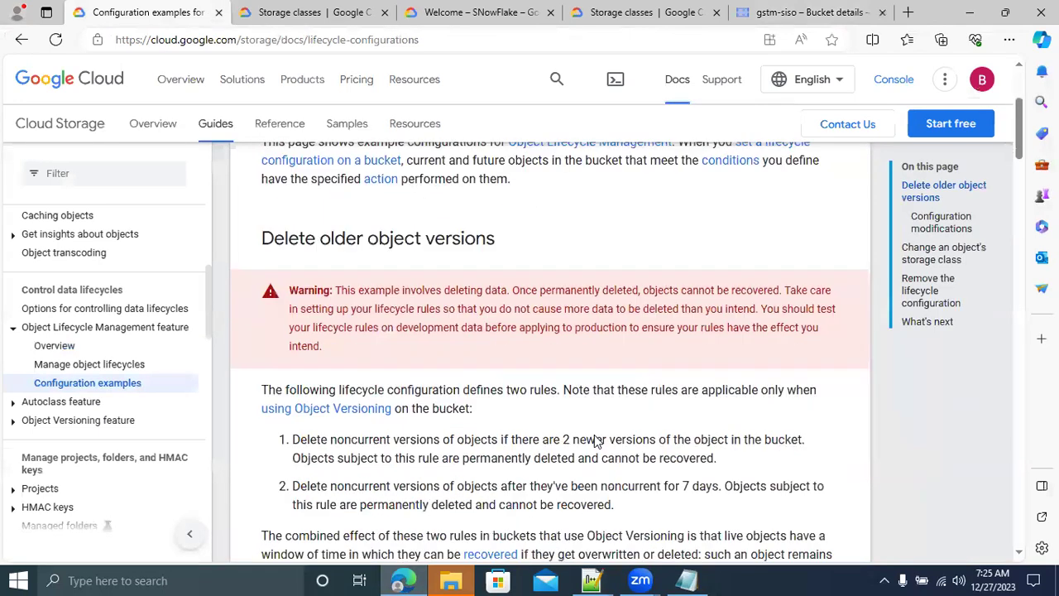
pyautogui.scroll(-2, 595, 435)
pyautogui.scroll(3, 596, 437)
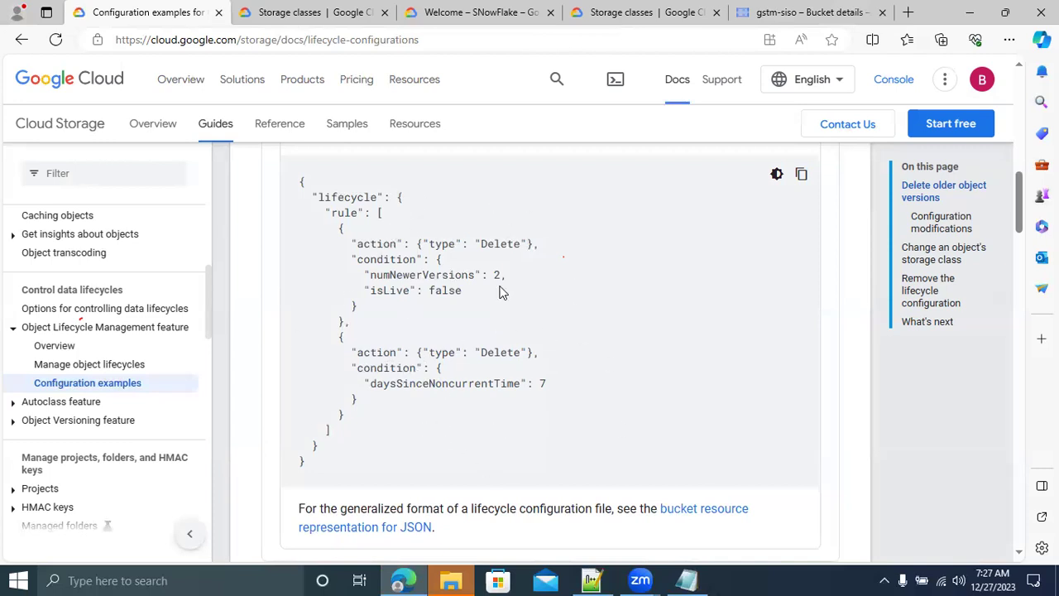
# Examine the documentation's storage class change example, including each rule's action, age and matchesStorageClass list.
pyautogui.scroll(-10, 487, 405)
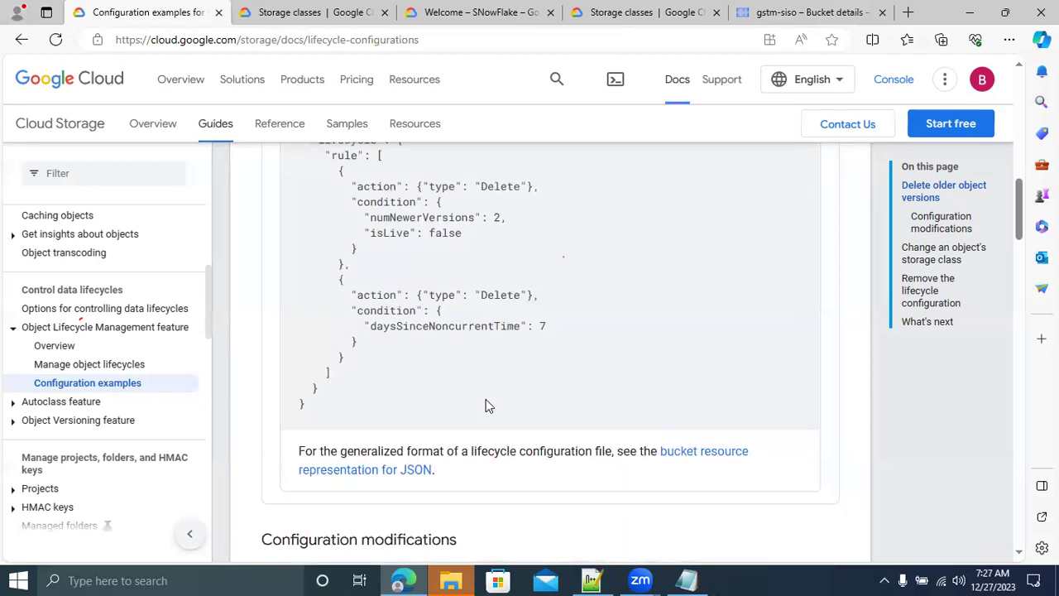
pyautogui.scroll(-4, 487, 405)
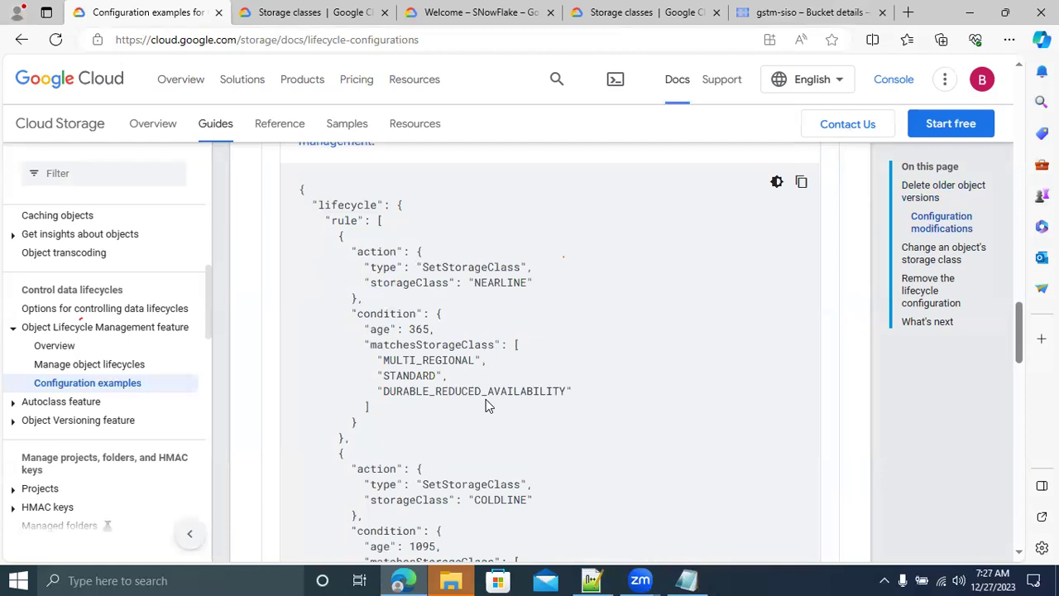
pyautogui.scroll(-1, 486, 398)
pyautogui.scroll(-3, 486, 399)
pyautogui.scroll(4, 486, 399)
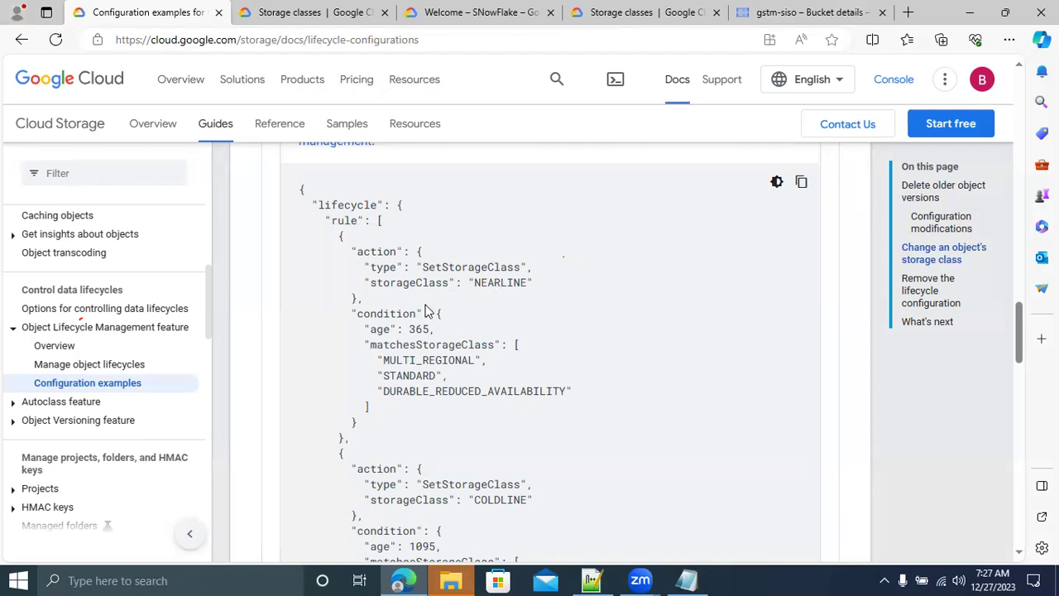
pyautogui.moveTo(378, 362); pyautogui.dragTo(535, 390)
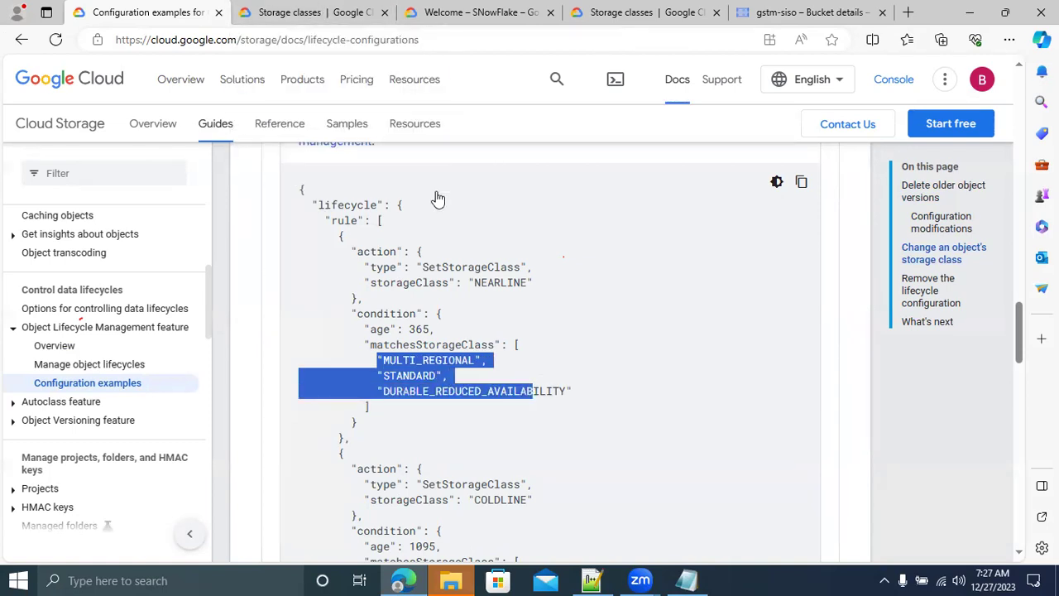
pyautogui.rightClick(68, 328)
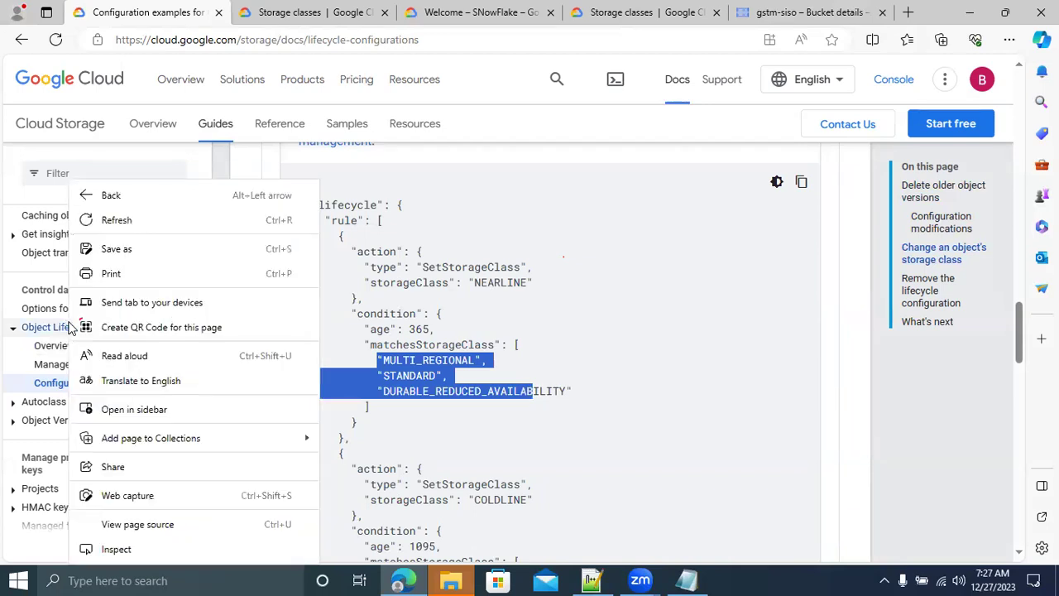
pyautogui.click(558, 341)
pyautogui.moveTo(378, 361); pyautogui.dragTo(572, 396)
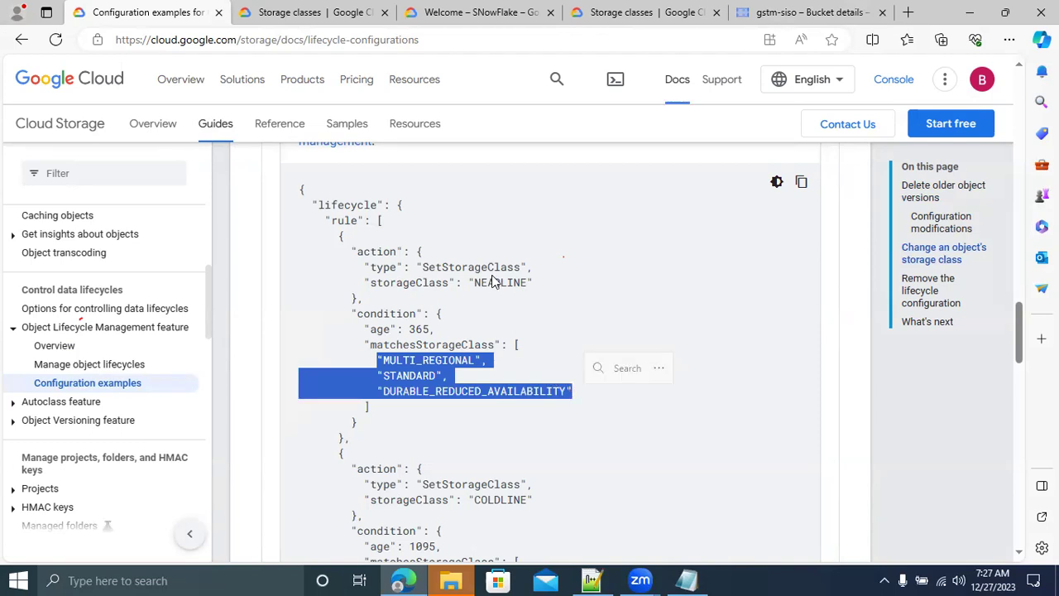
pyautogui.click(653, 285)
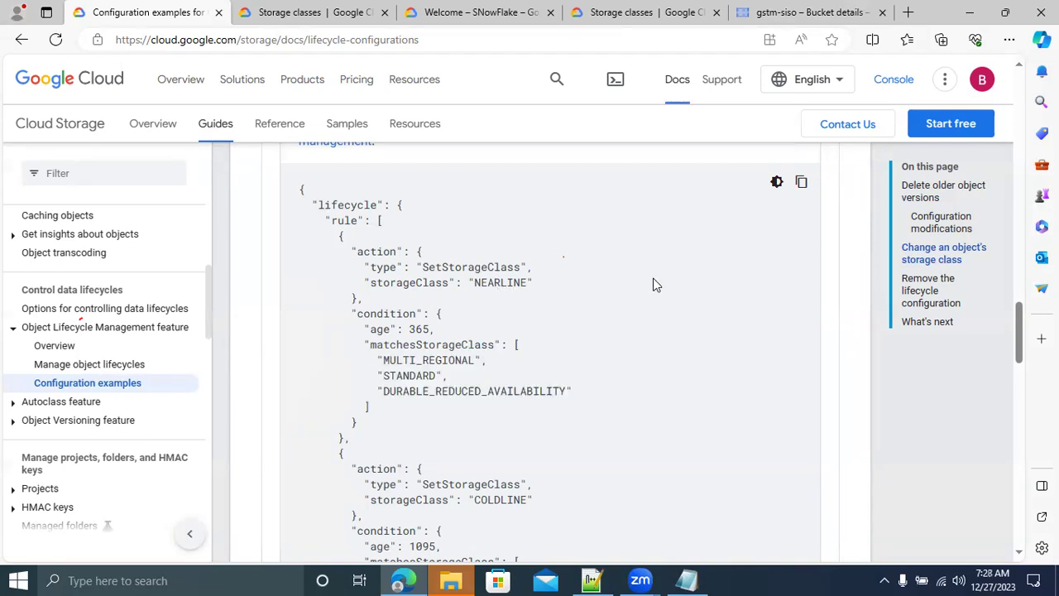
pyautogui.scroll(-3, 653, 285)
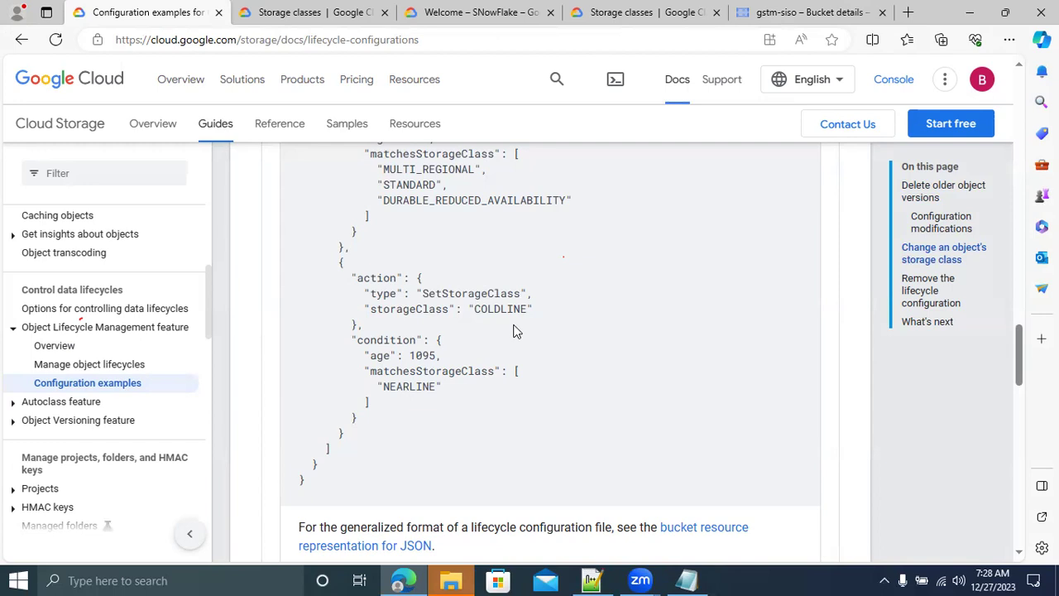
pyautogui.scroll(1, 512, 331)
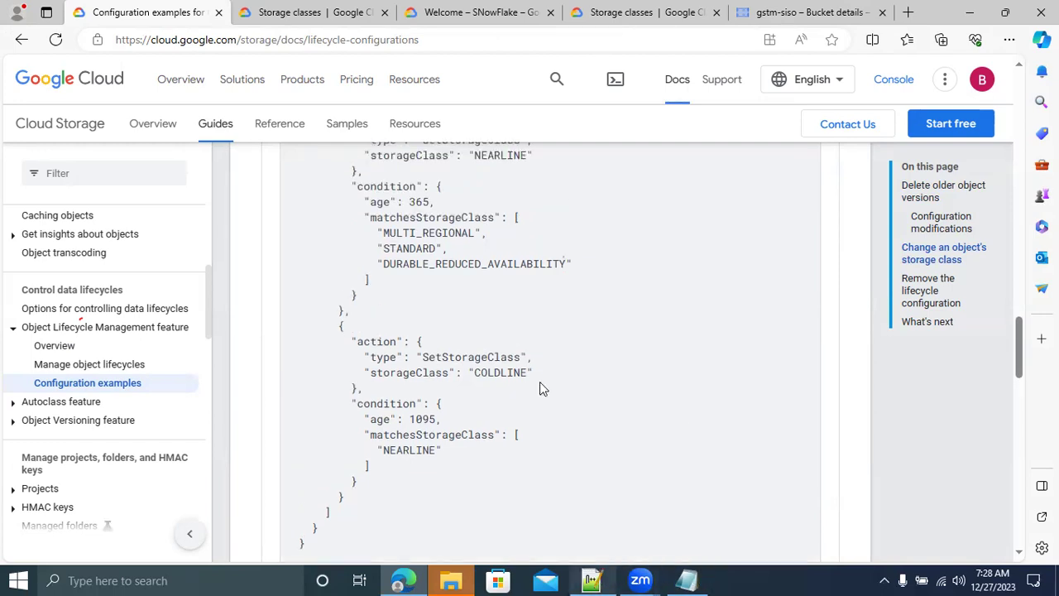
# Switch to Notepad++, compare the target storage classes of the two rules, and select the entire lifecycle JSON.
pyautogui.click(593, 579)
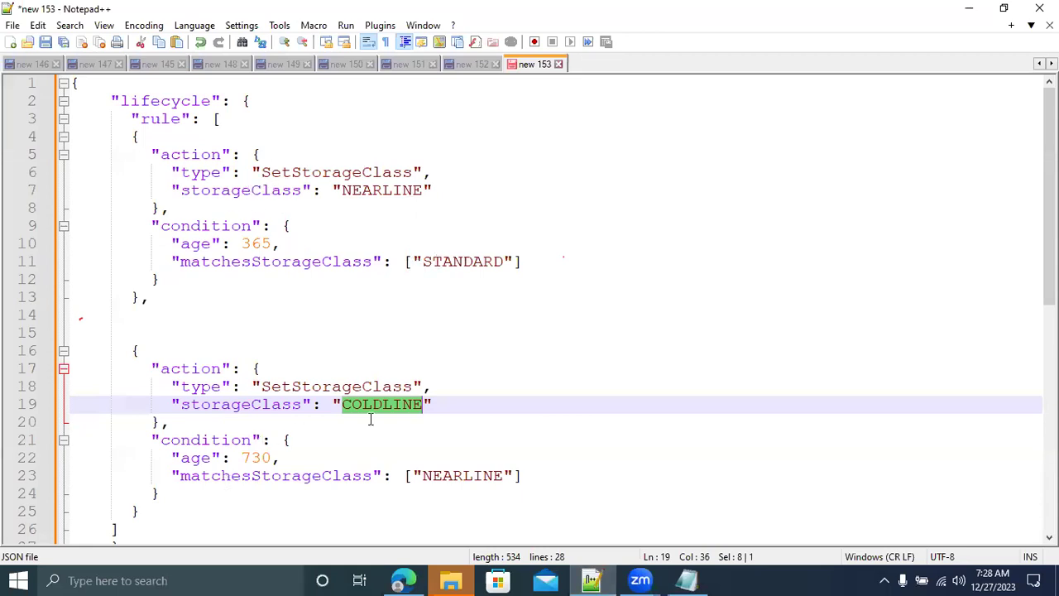
pyautogui.doubleClick(370, 191)
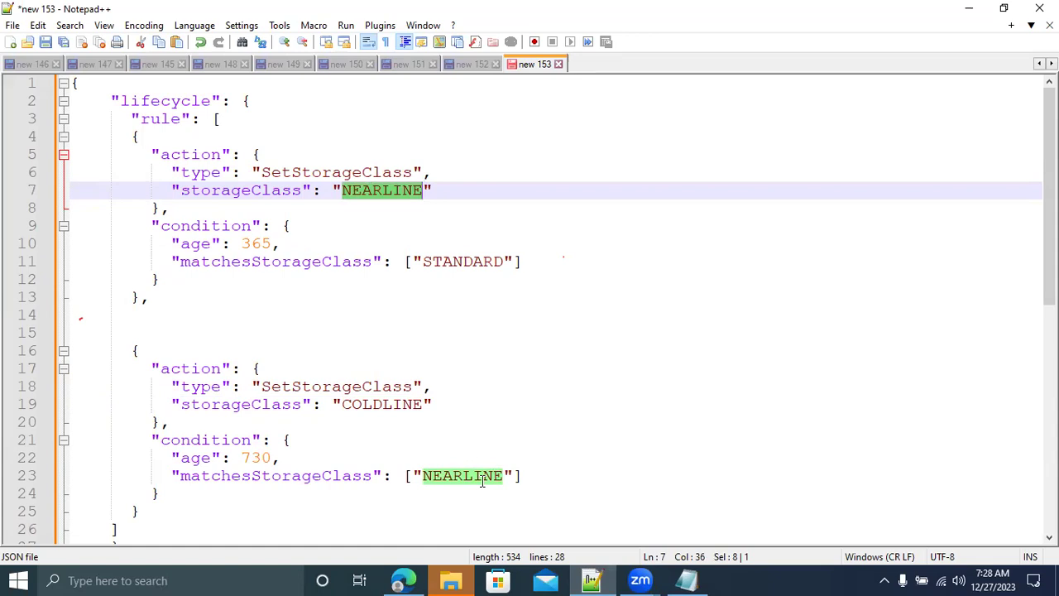
pyautogui.doubleClick(395, 405)
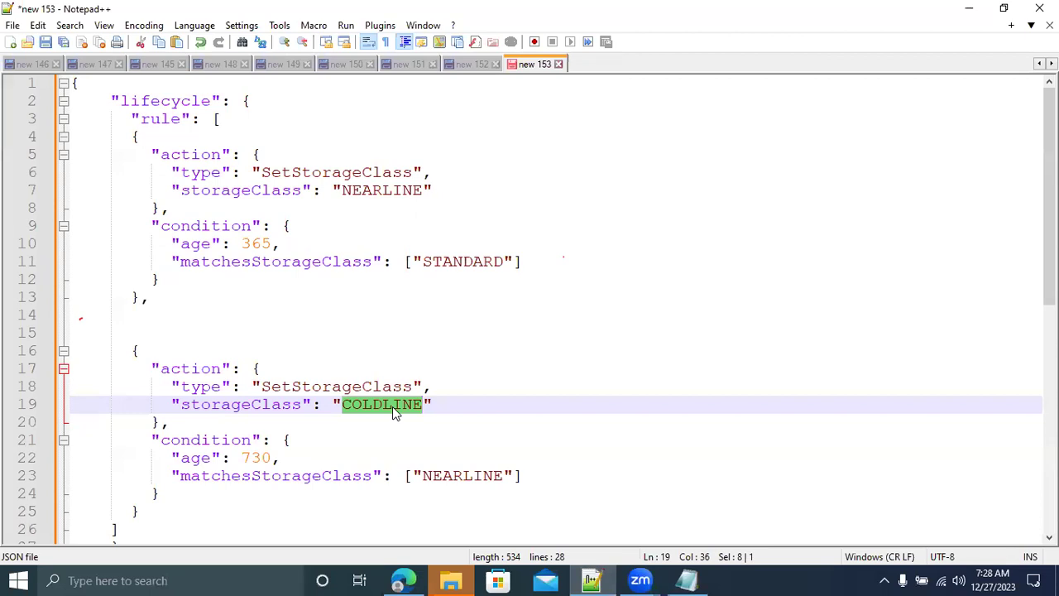
pyautogui.moveTo(73, 84); pyautogui.dragTo(124, 546)
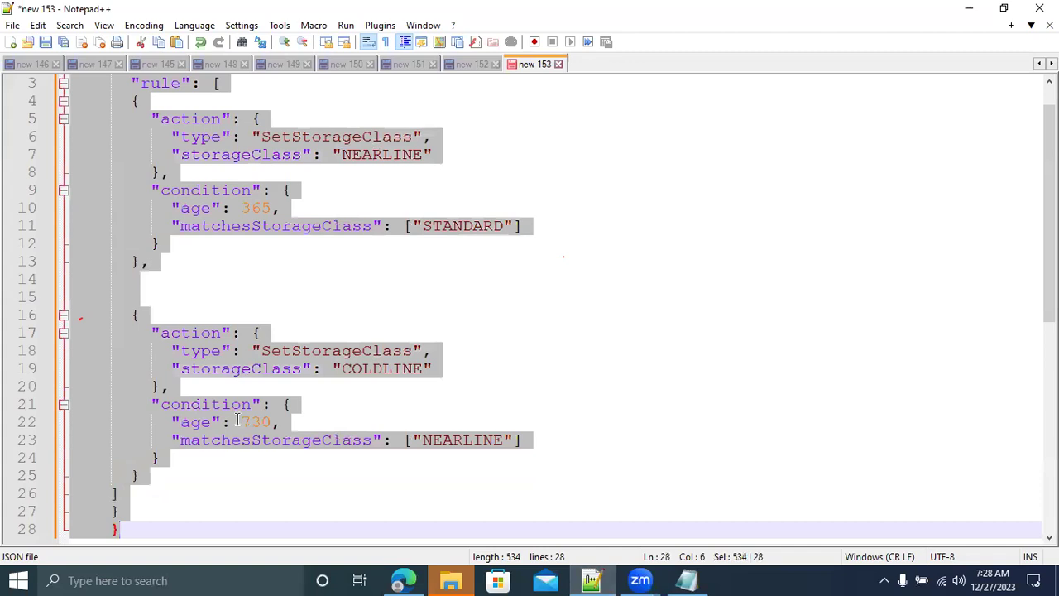
# Switch to the gstm-siso bucket page in the browser, activate Cloud Shell, and enlarge its terminal pane.
pyautogui.click(403, 579)
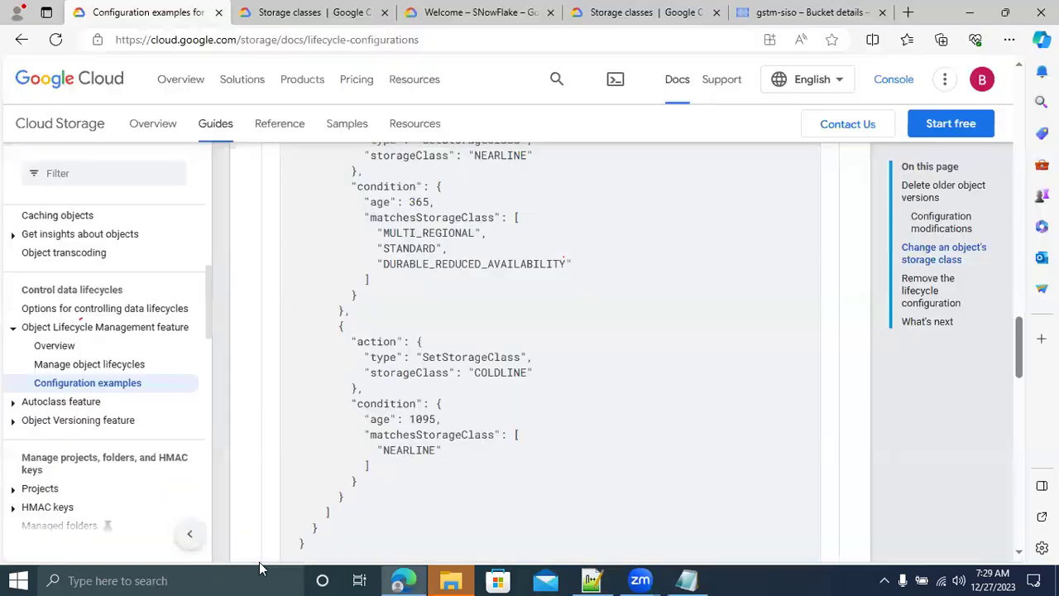
pyautogui.click(765, 15)
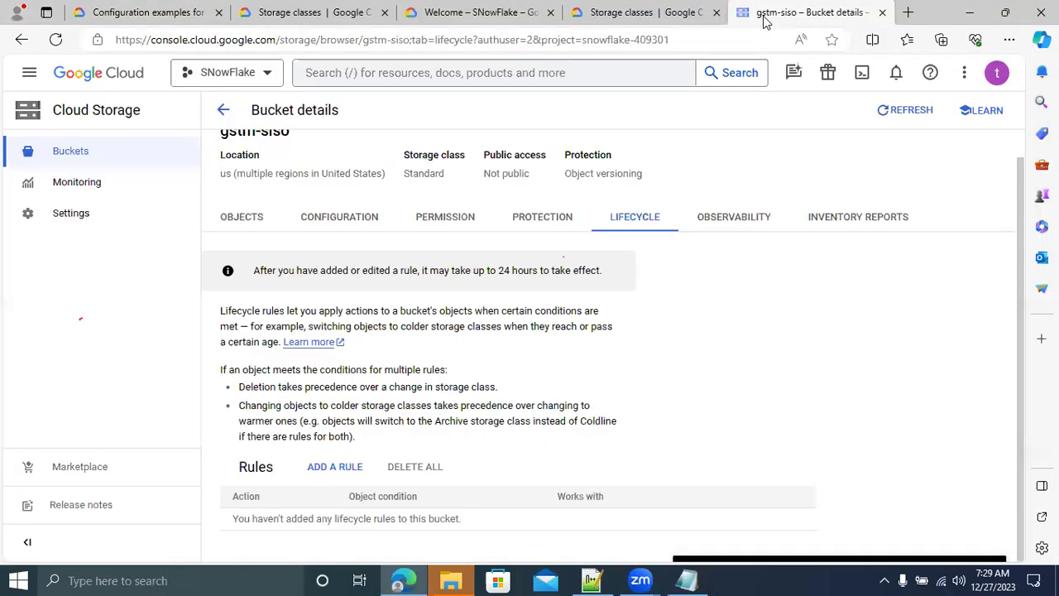
pyautogui.click(861, 74)
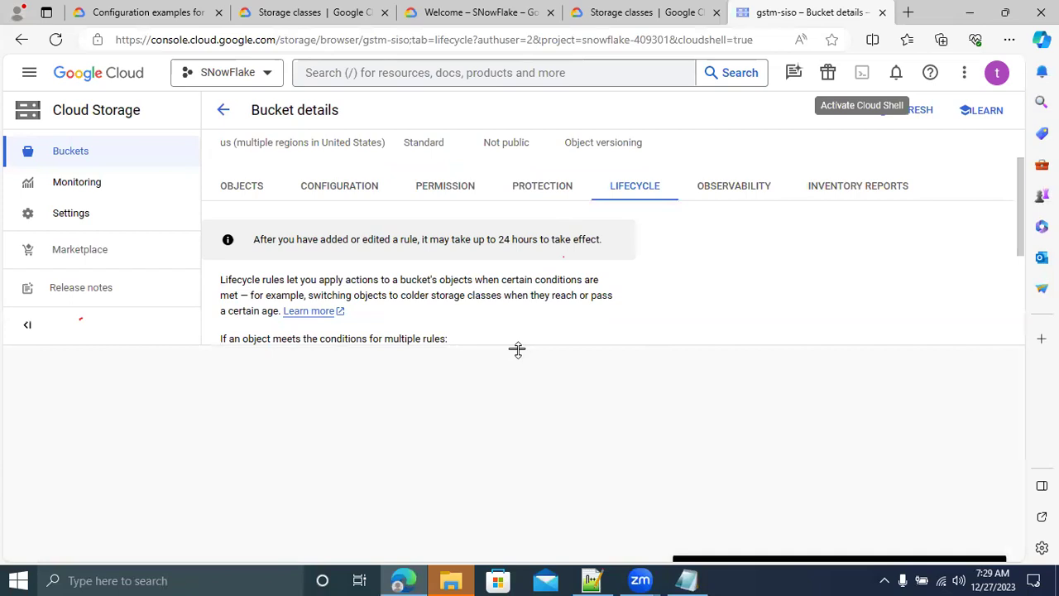
pyautogui.moveTo(516, 350); pyautogui.dragTo(504, 268)
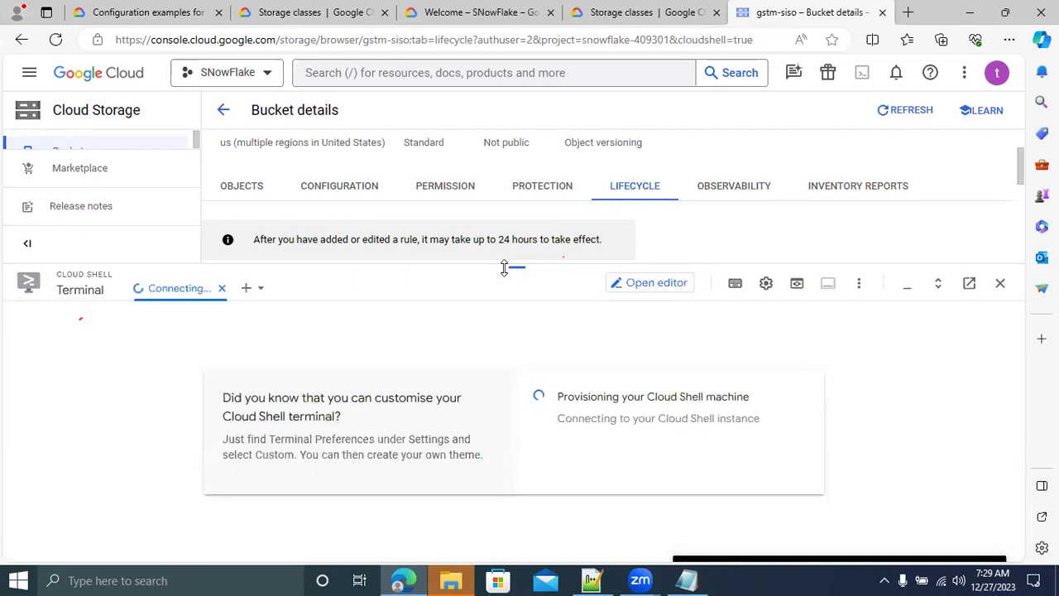
pyautogui.moveTo(503, 263); pyautogui.dragTo(498, 219)
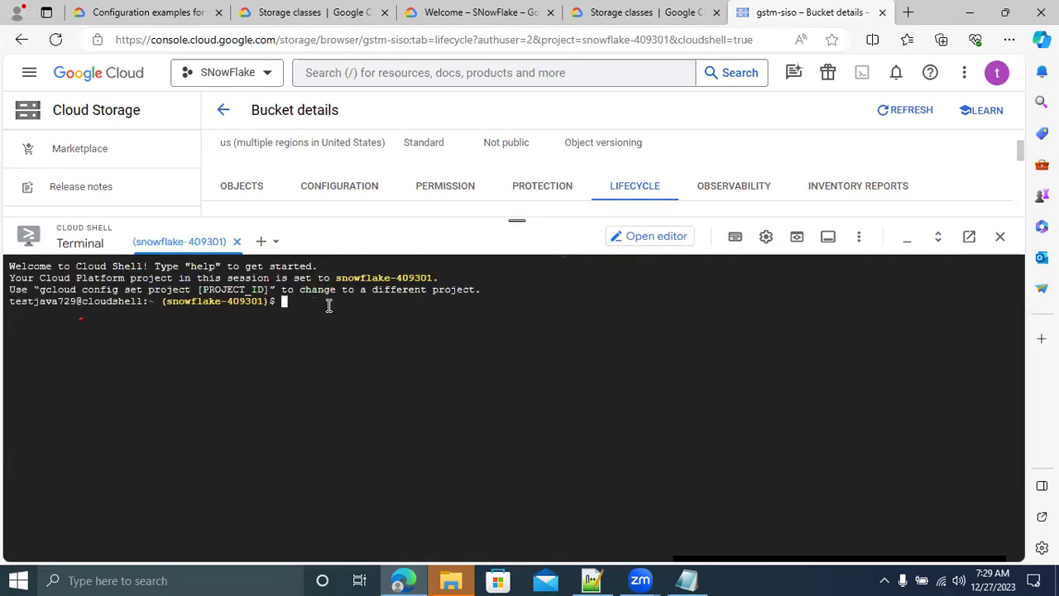
# Create policy_life_cycle.json with vi in the Cloud Shell terminal and enter insert mode.
pyautogui.moveTo(165, 301); pyautogui.dragTo(280, 302)
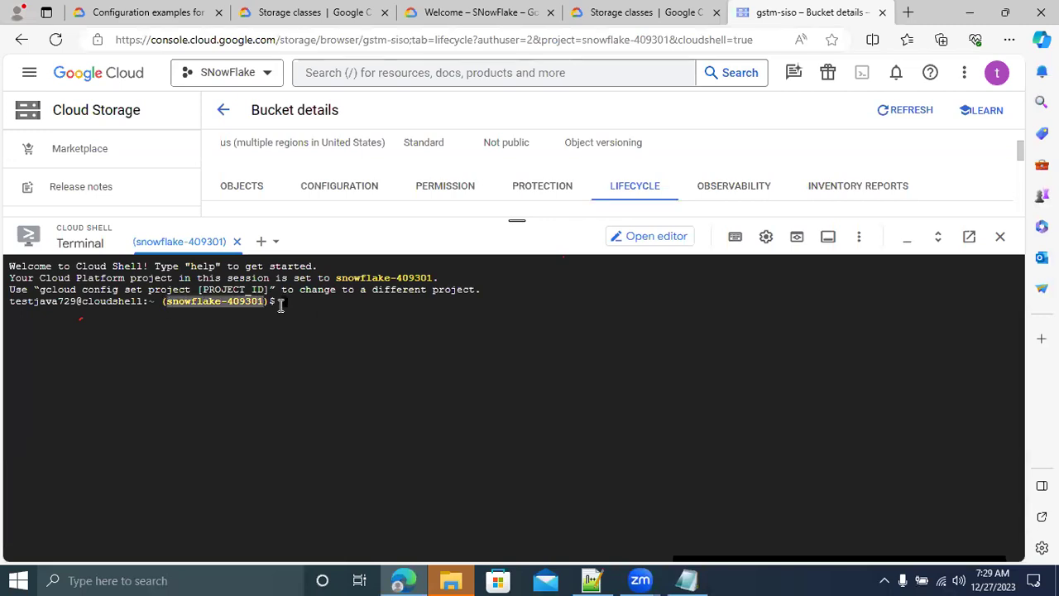
pyautogui.click(322, 301)
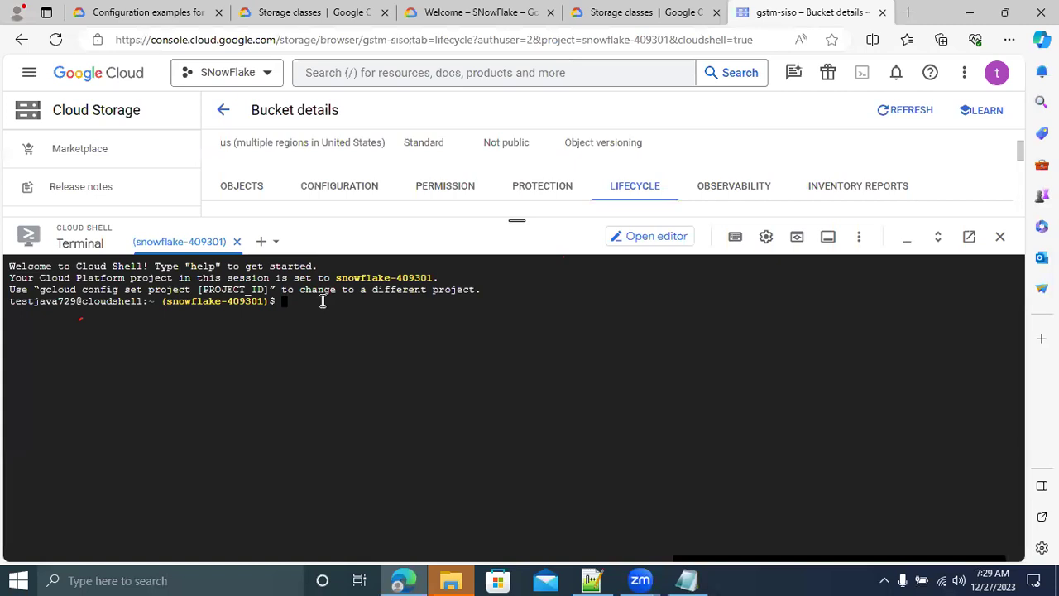
pyautogui.write('vi')
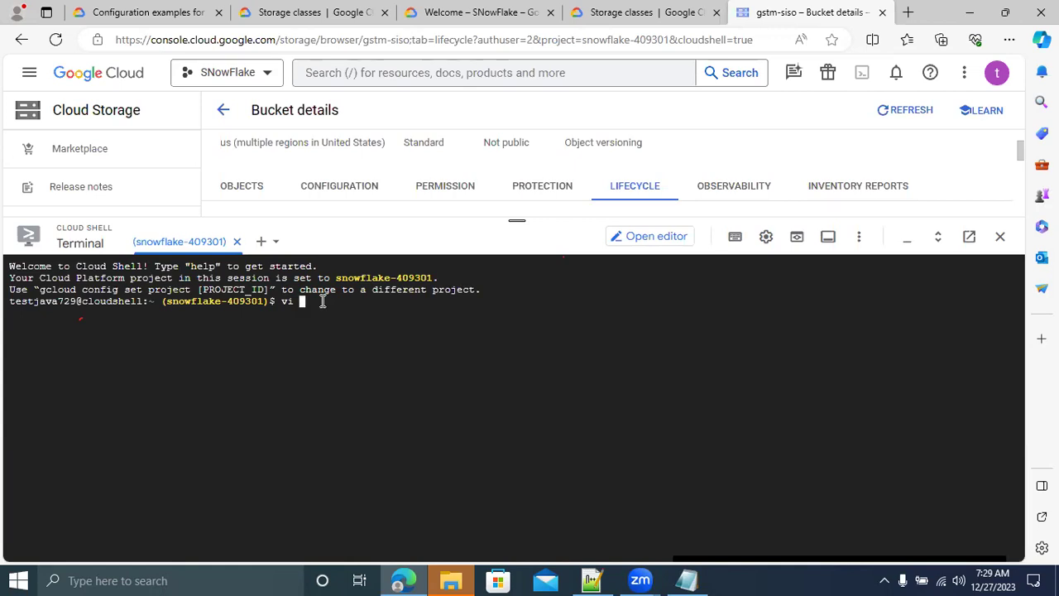
pyautogui.write('policy_life_cycle.json')
pyautogui.press('Return')
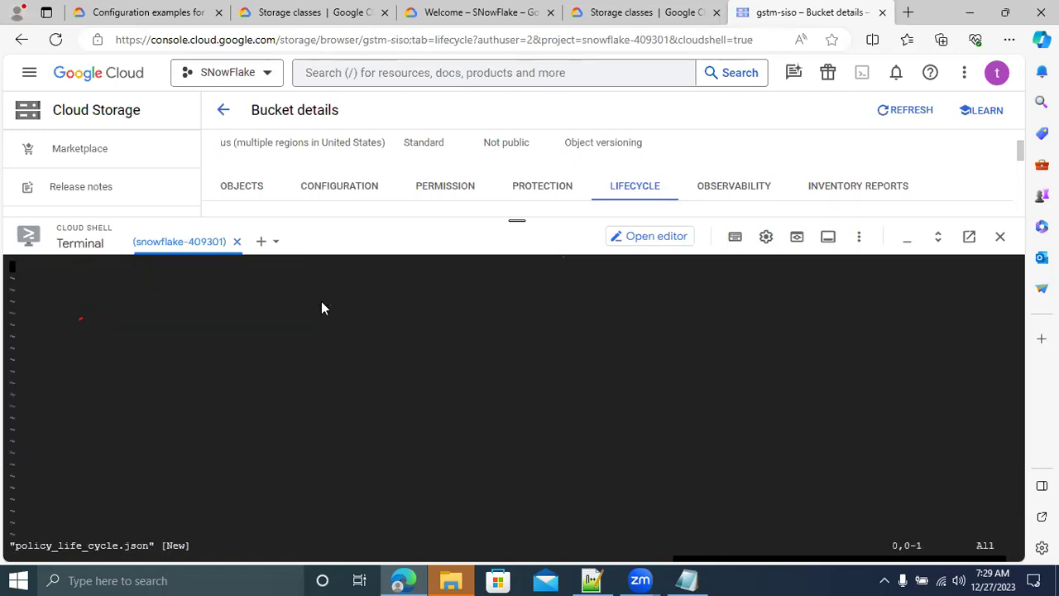
pyautogui.press('i')
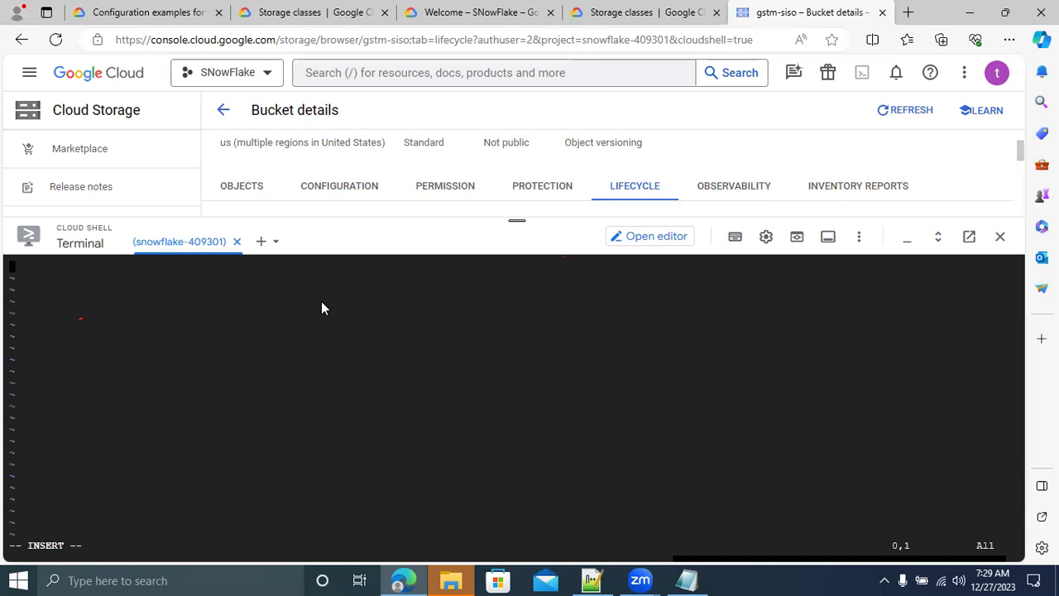
pyautogui.write('snowflake-409301')
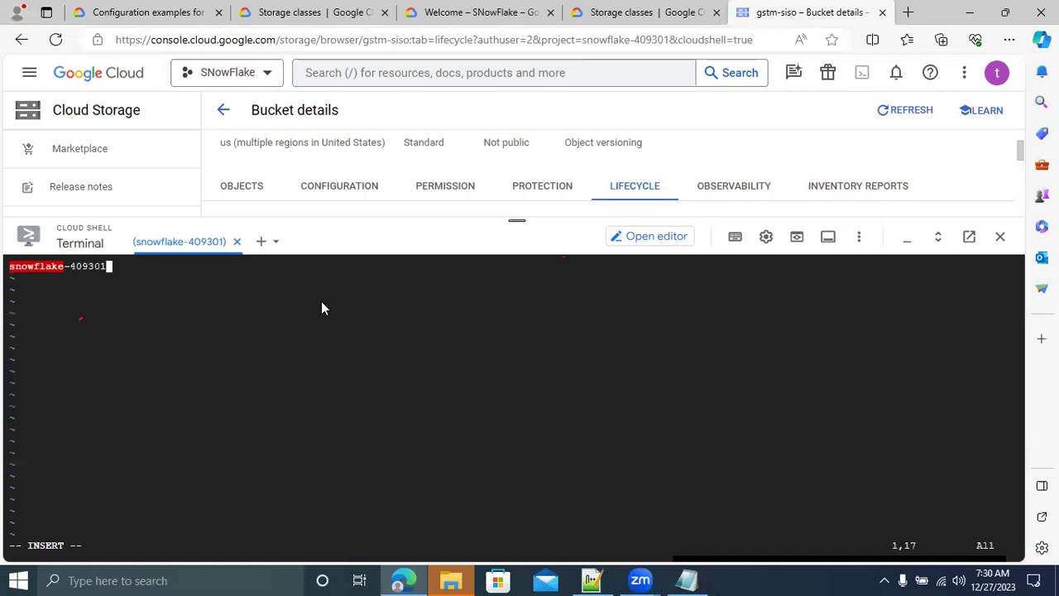
pyautogui.write('I')
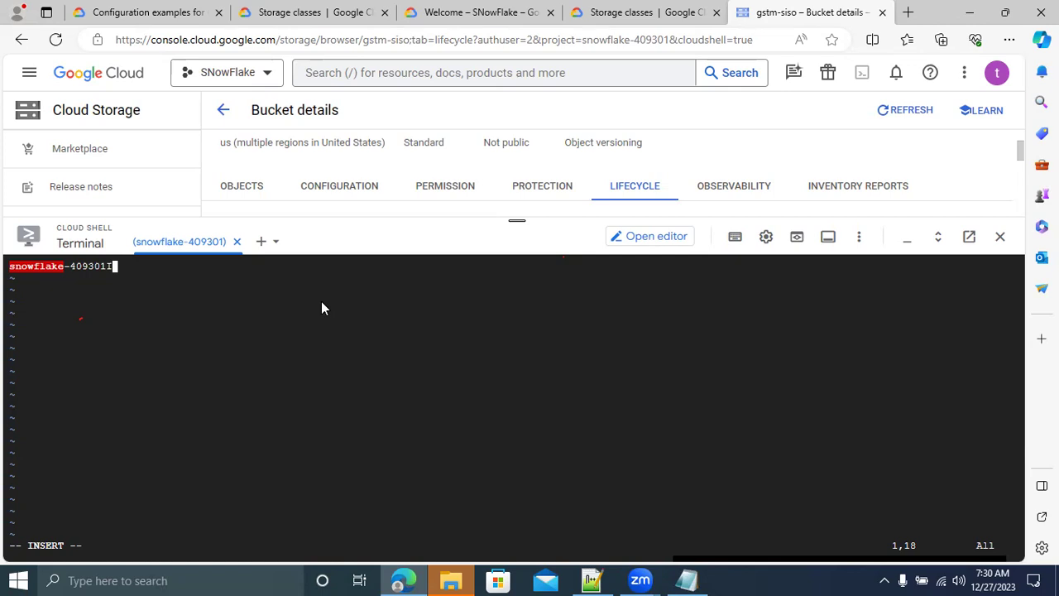
pyautogui.press('BackSpace')
pyautogui.hotkey('ctrl', 'u')
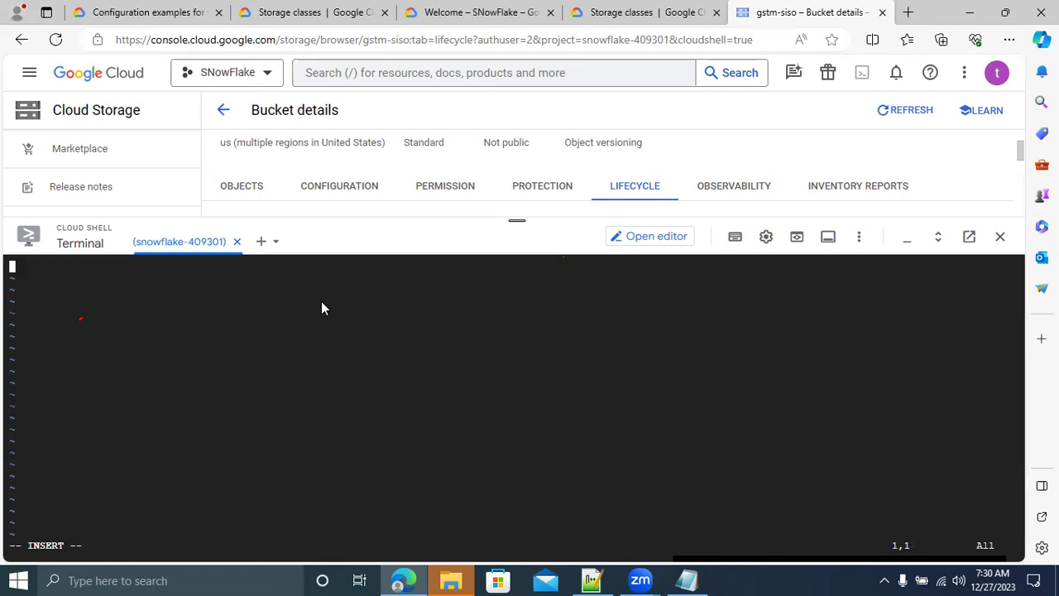
# Copy the selected lifecycle JSON from Notepad++ and paste it into policy_life_cycle.json in the Cloud Shell vi editor.
pyautogui.click(591, 580)
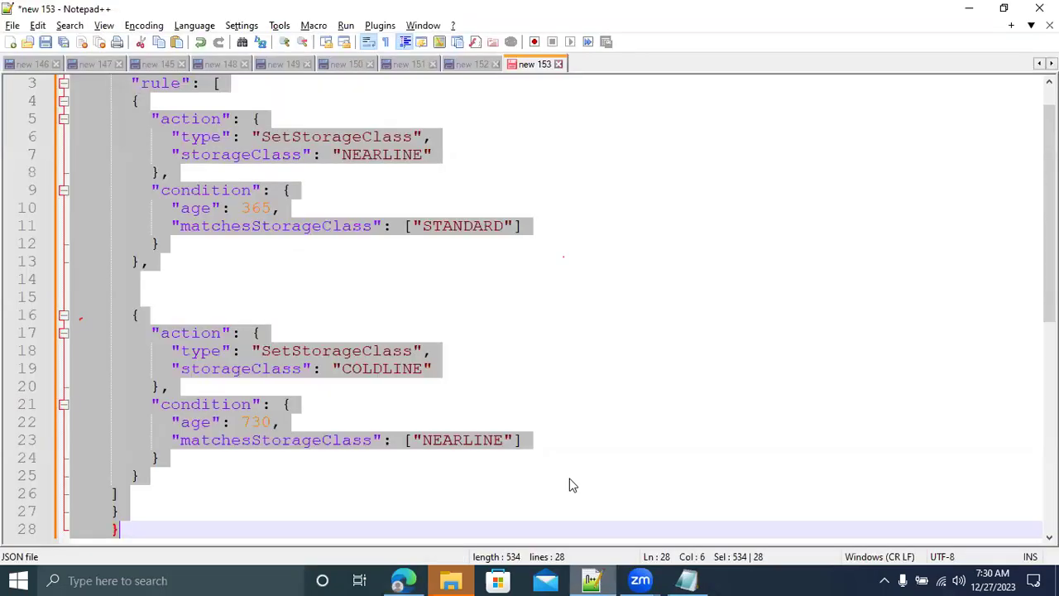
pyautogui.rightClick(107, 185)
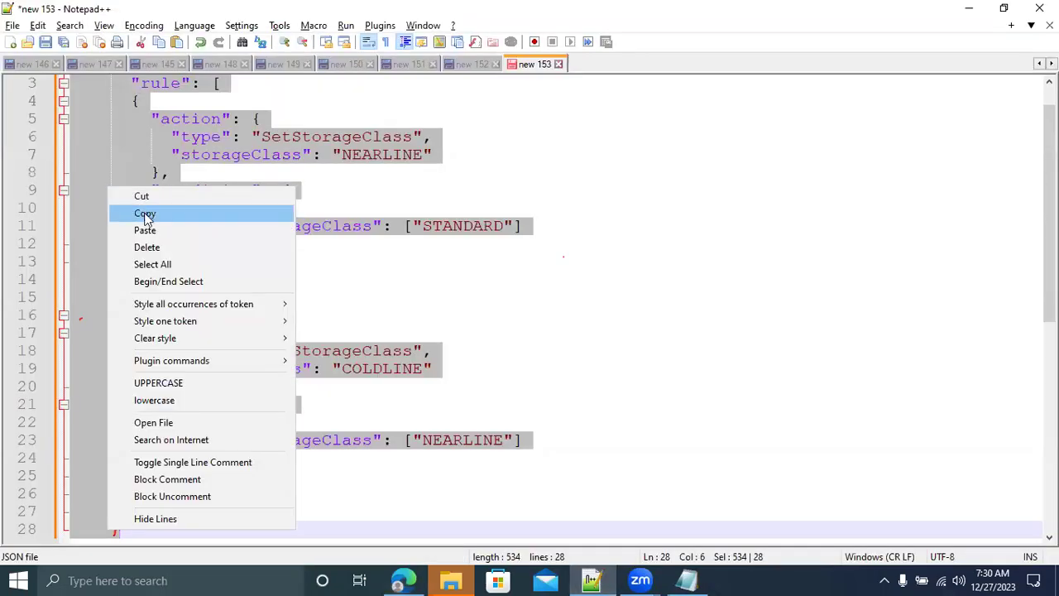
pyautogui.click(248, 216)
pyautogui.hotkey('alt', 'Tab')
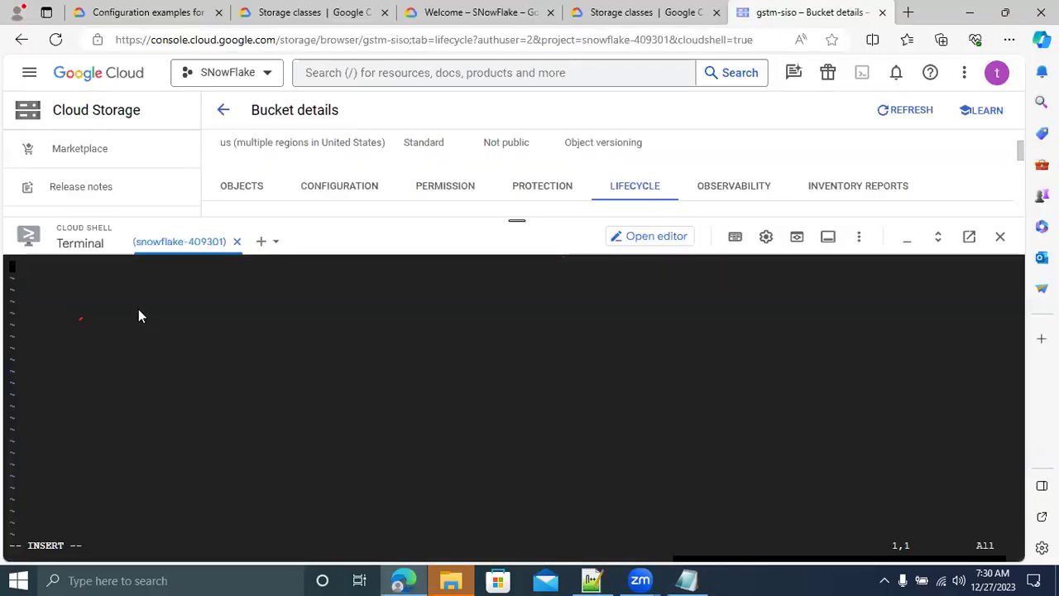
pyautogui.hotkey('ctrl', 'v')
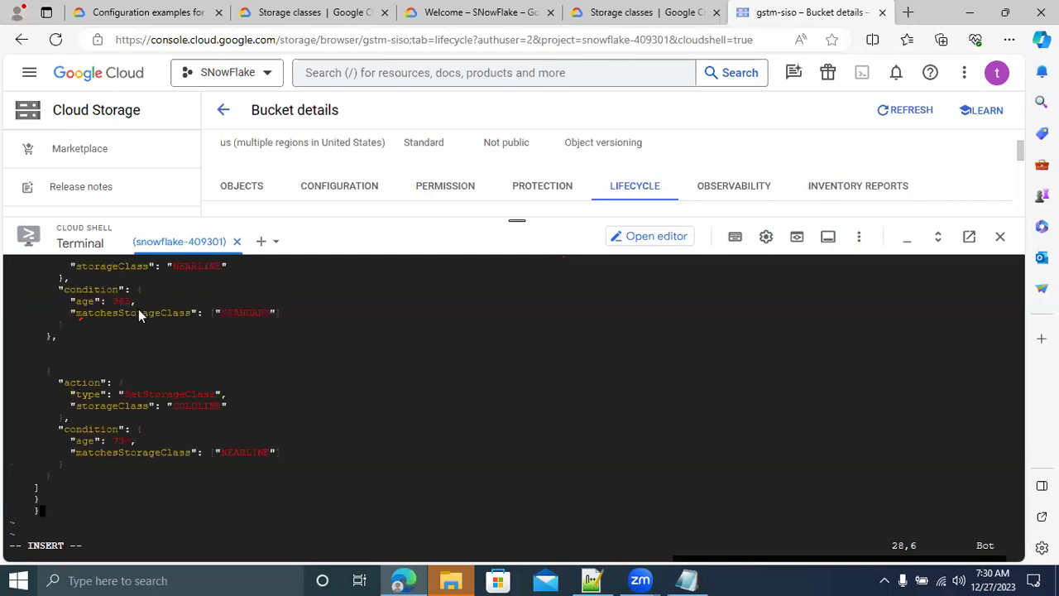
# Save policy_life_cycle.json, quit vi with :wq!, and list the home directory files with ls -ltrh.
pyautogui.press('Escape')
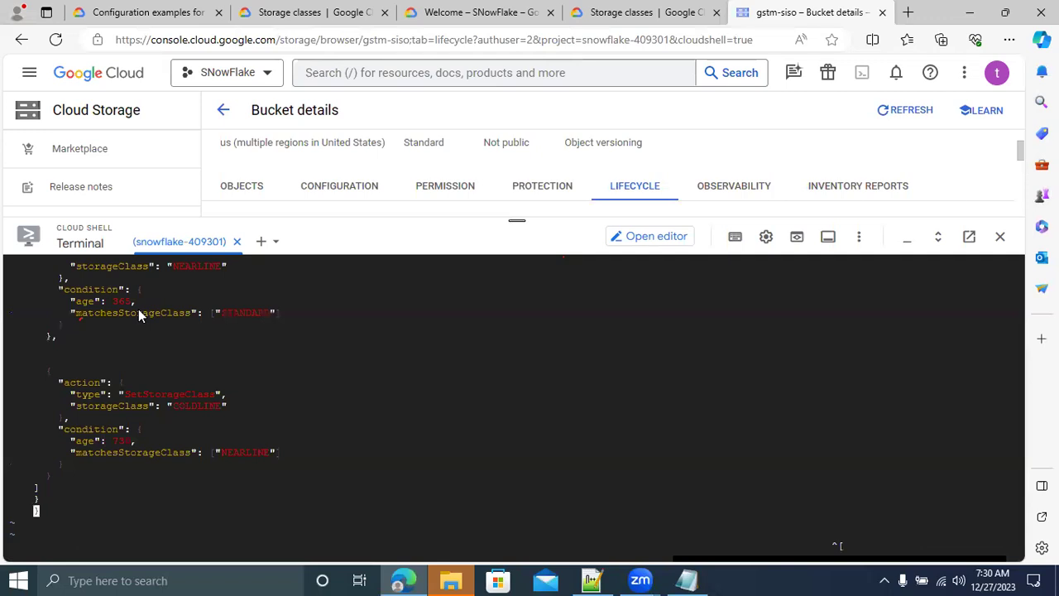
pyautogui.write(':wq!')
pyautogui.press('Return')
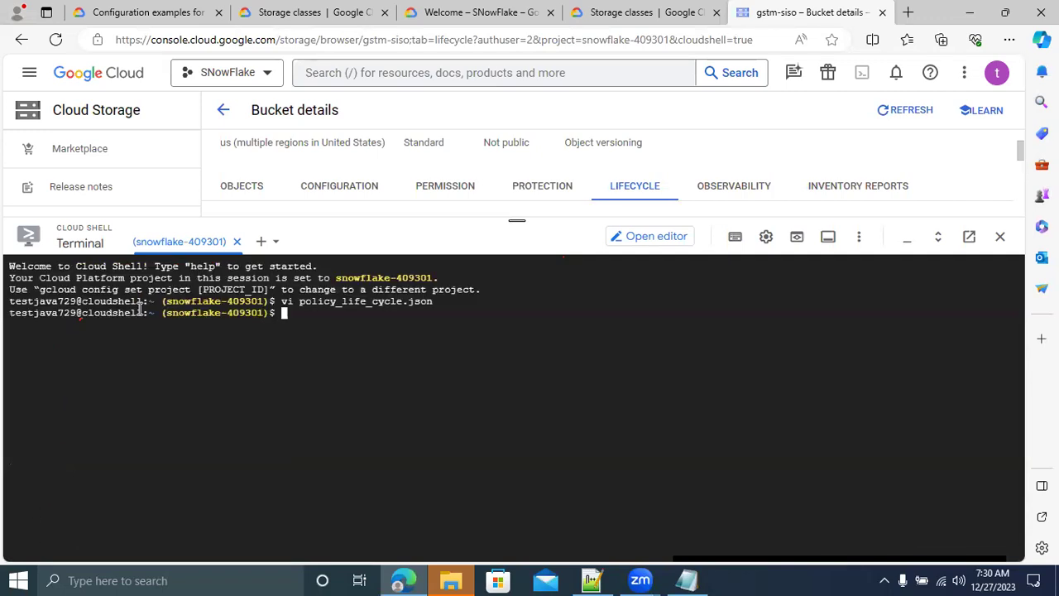
pyautogui.write('ls -ltrh')
pyautogui.press('Return')
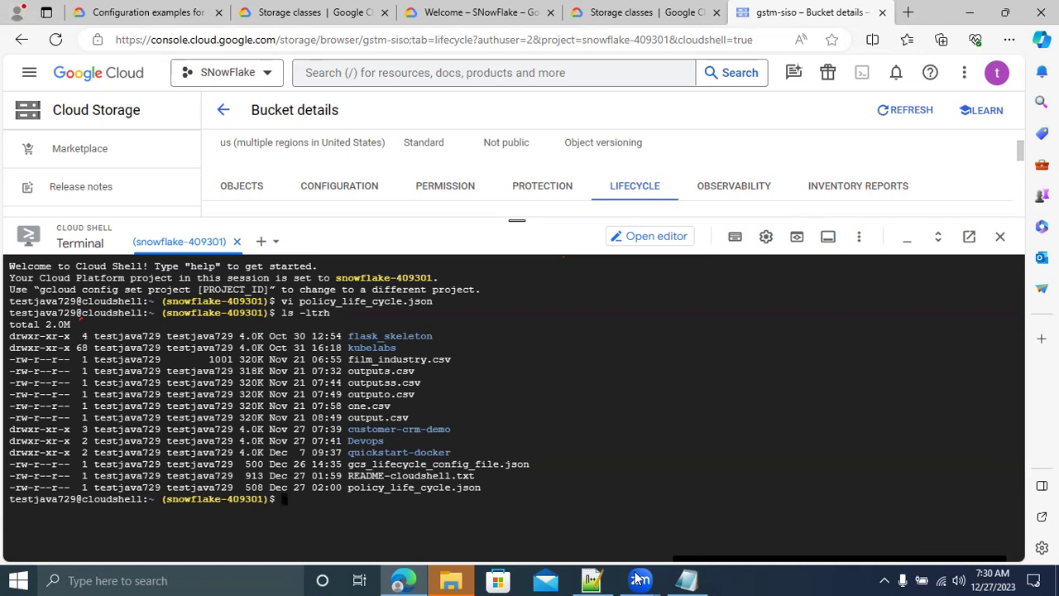
# Switch to Notepad++ and locate the List Rules gcloud command in the new 152 notes.
pyautogui.click(591, 579)
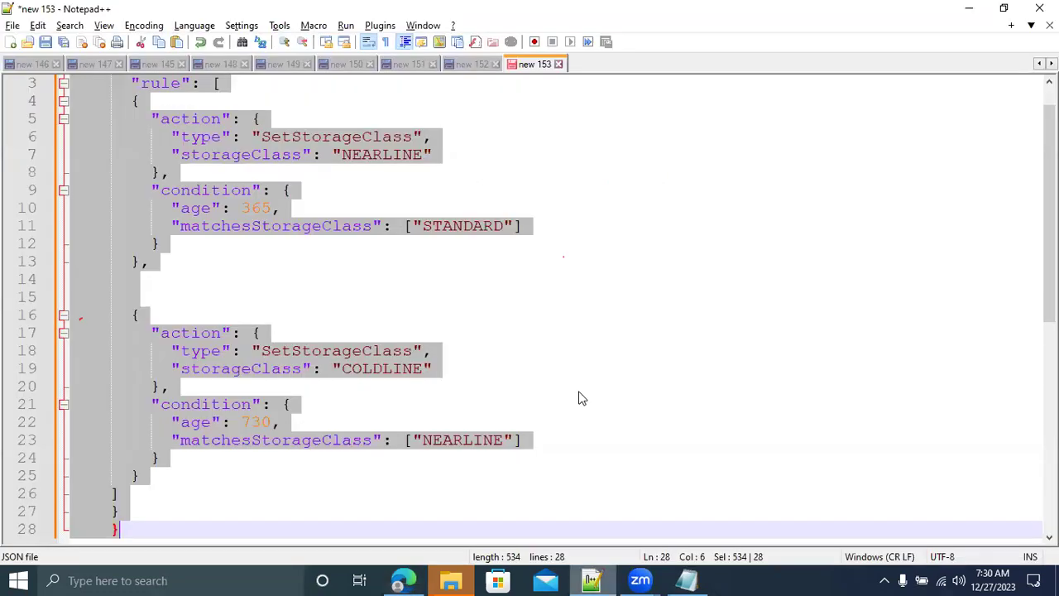
pyautogui.click(482, 68)
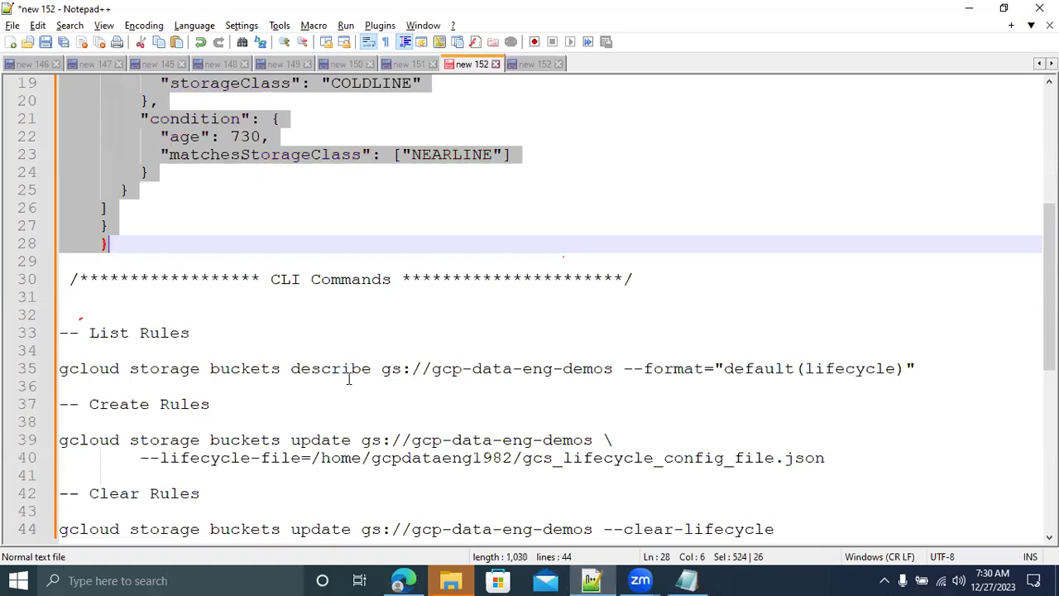
pyautogui.click(91, 368)
pyautogui.doubleClick(91, 368)
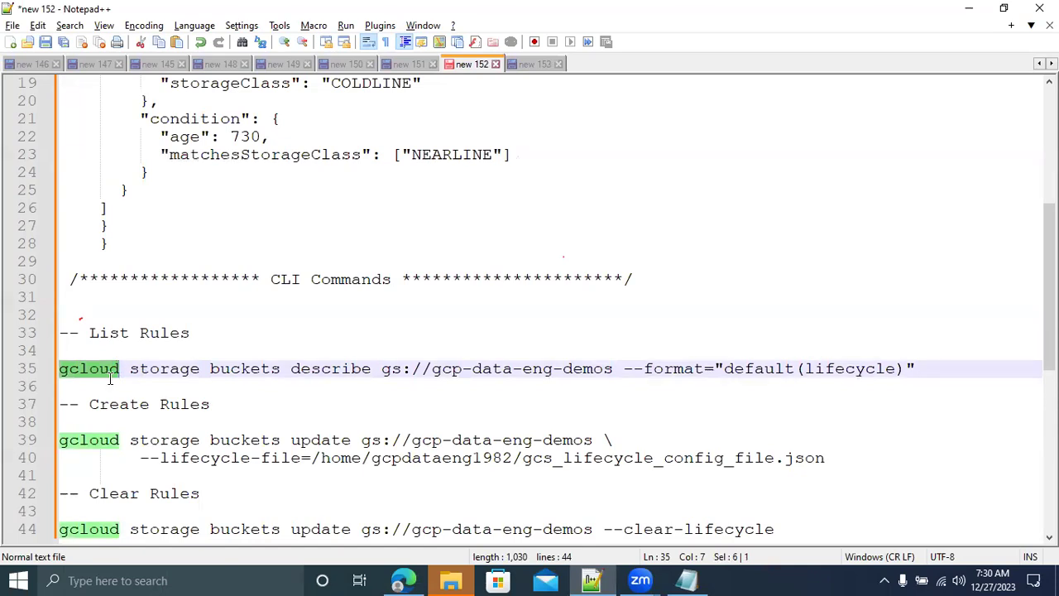
pyautogui.click(120, 370)
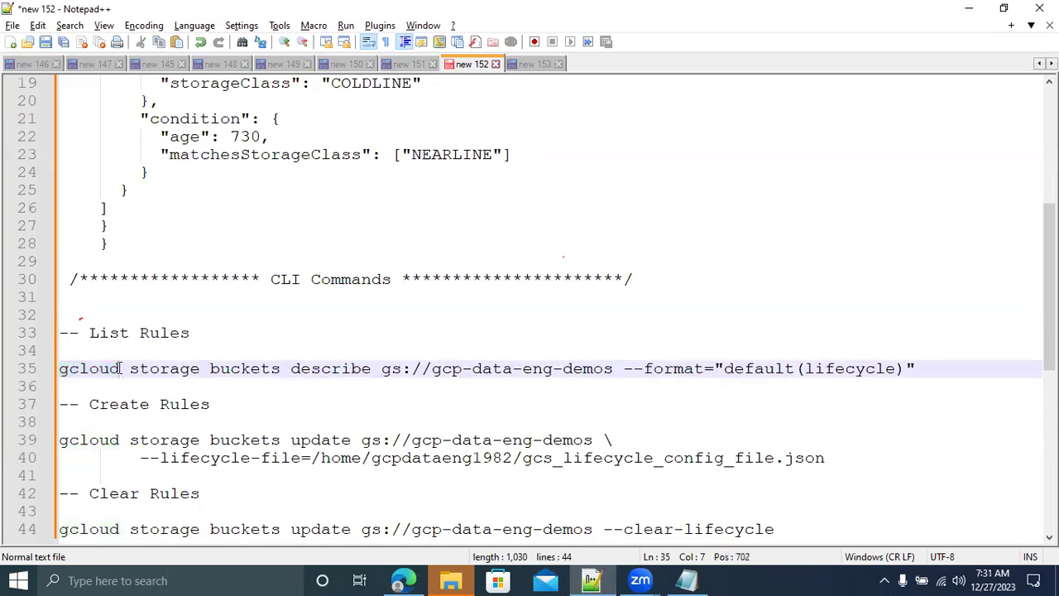
pyautogui.press('BackSpace')
pyautogui.press('BackSpace')
pyautogui.press('BackSpace')
pyautogui.press('BackSpace')
pyautogui.press('BackSpace')
pyautogui.write('sutil')
pyautogui.press('BackSpace')
pyautogui.press('BackSpace')
pyautogui.press('BackSpace')
pyautogui.press('BackSpace')
pyautogui.press('BackSpace')
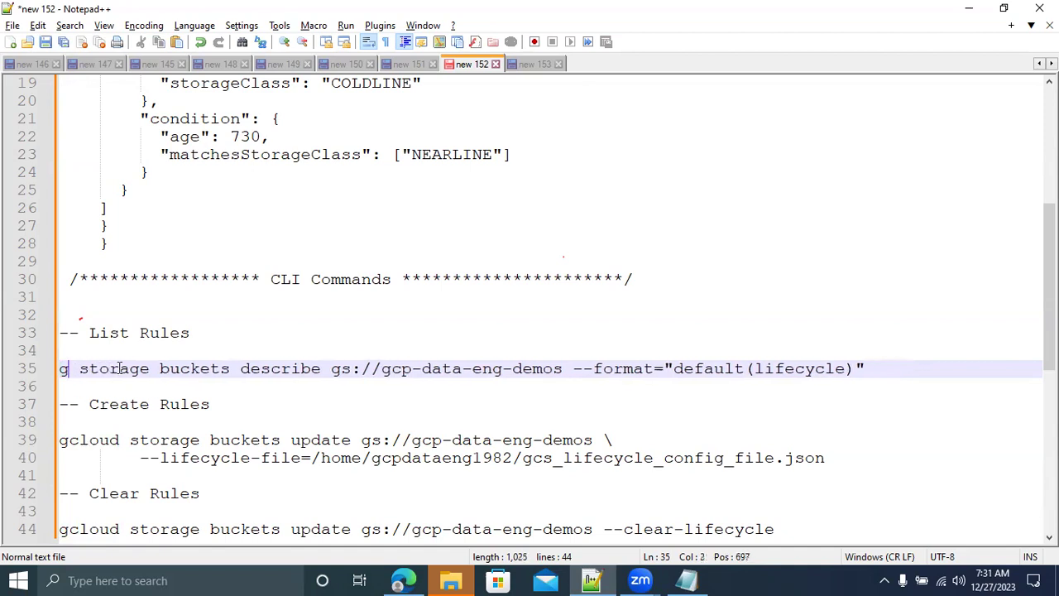
pyautogui.write('cloud')
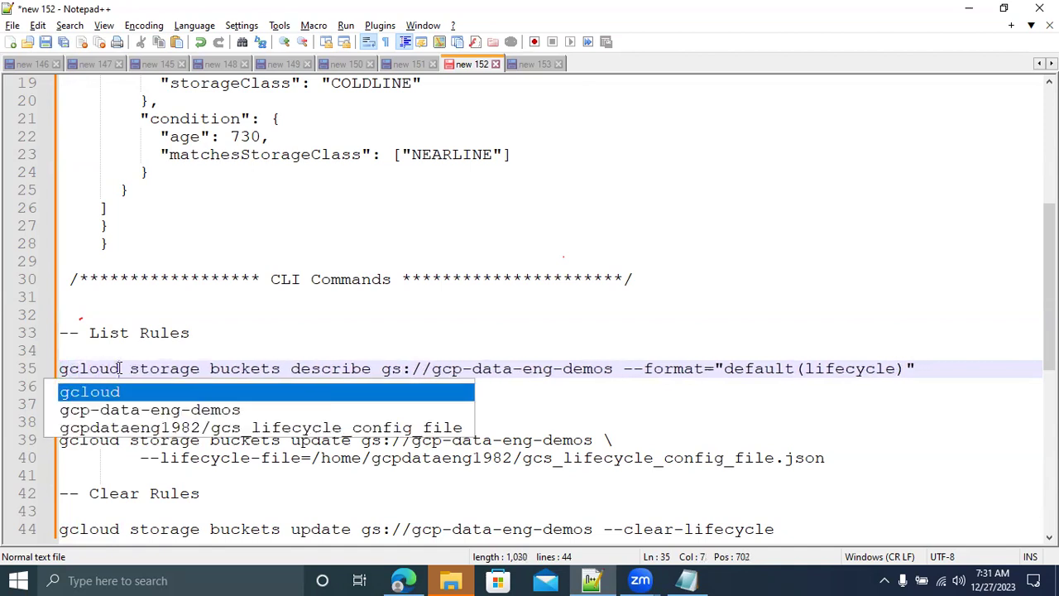
pyautogui.click(660, 403)
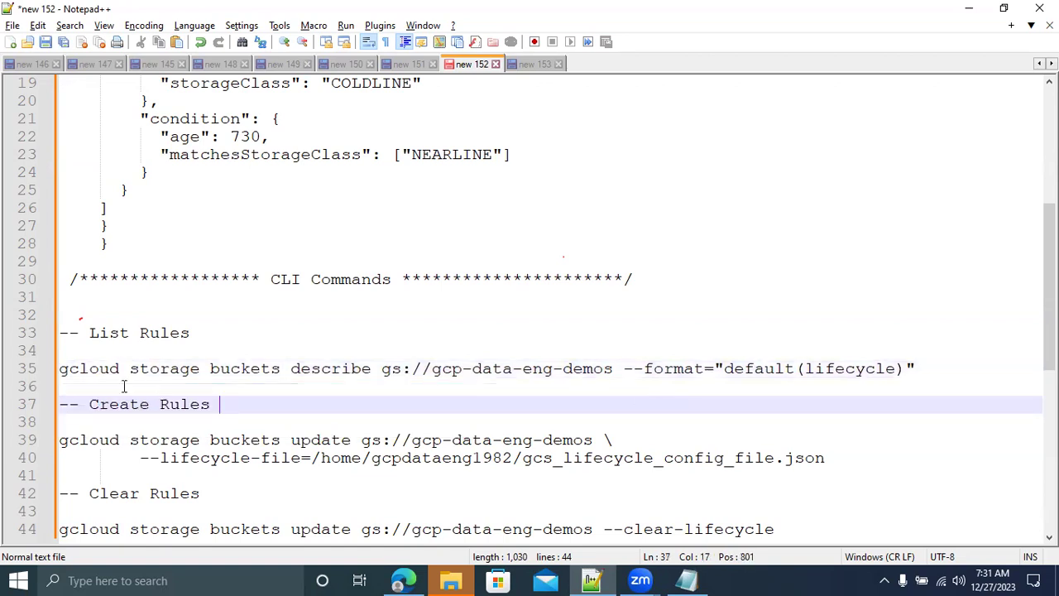
# Switch to the browser and copy the gstm-siso bucket's gsutil URI from its configuration details.
pyautogui.doubleClick(261, 370)
pyautogui.doubleClick(327, 370)
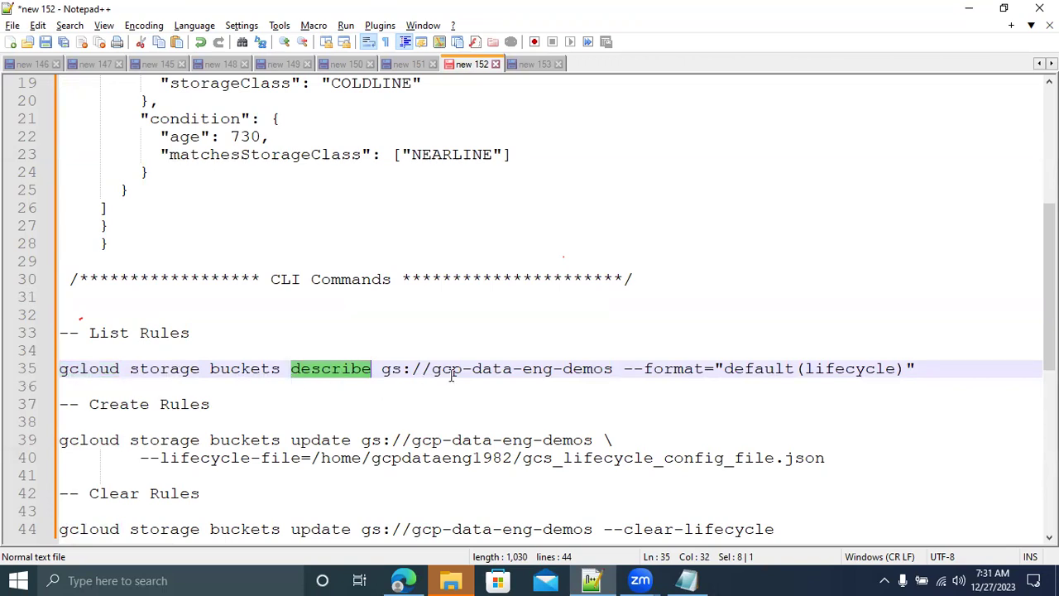
pyautogui.click(403, 579)
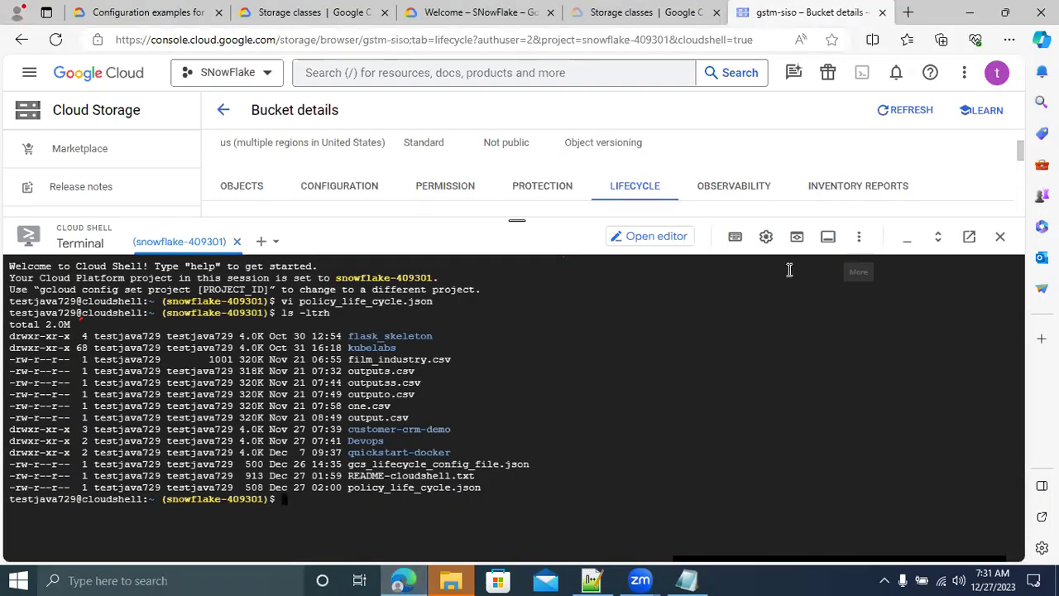
pyautogui.moveTo(533, 221); pyautogui.dragTo(567, 380)
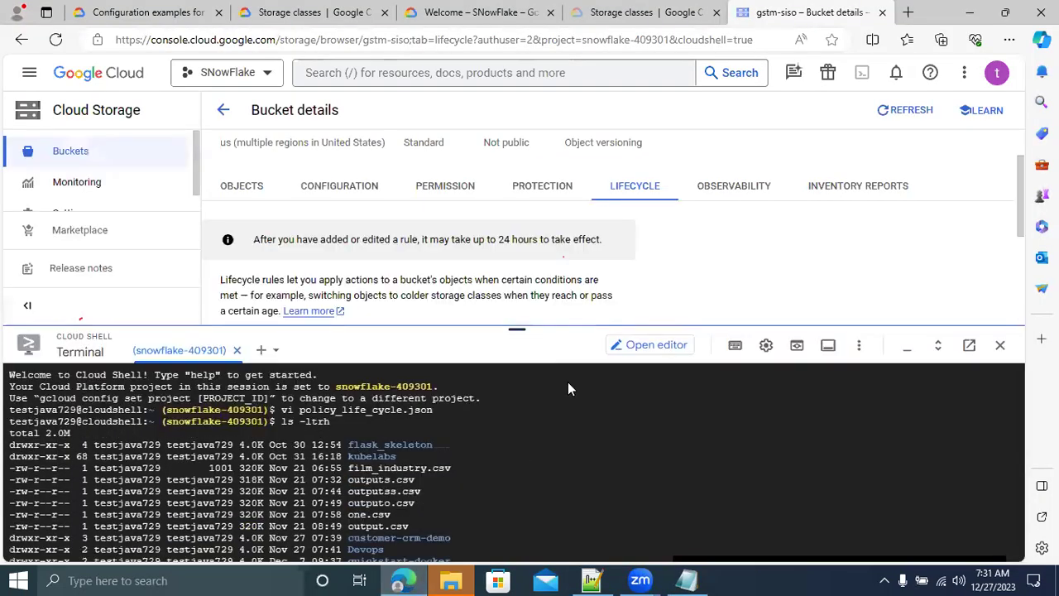
pyautogui.click(222, 111)
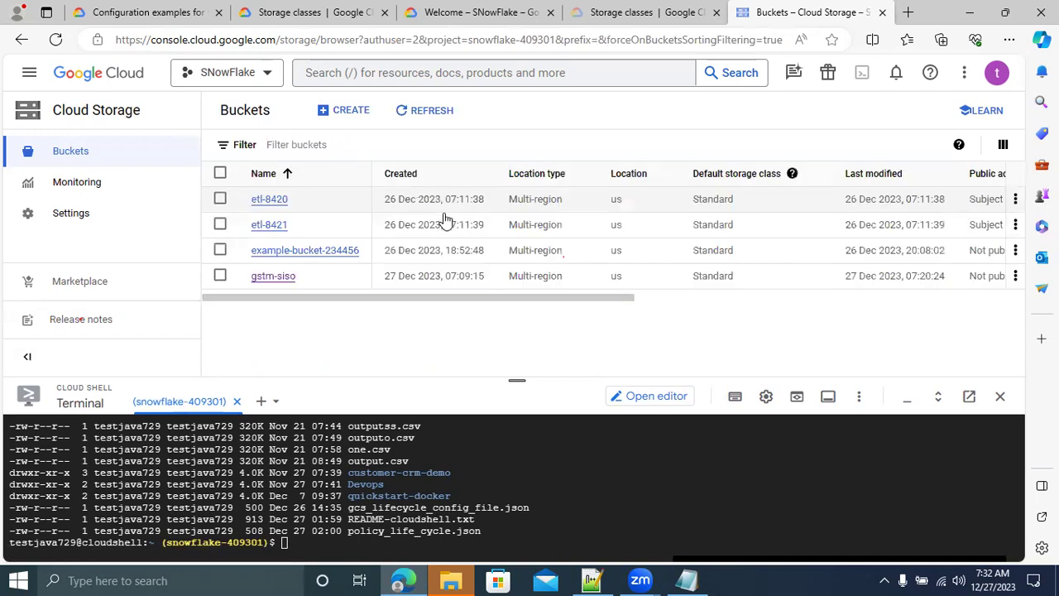
pyautogui.click(273, 276)
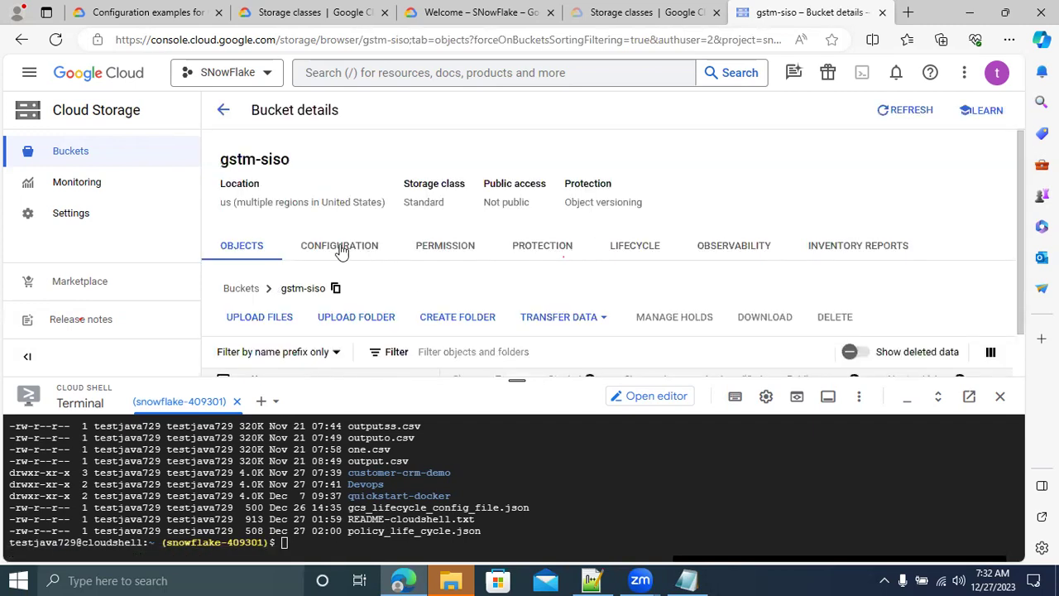
pyautogui.click(342, 248)
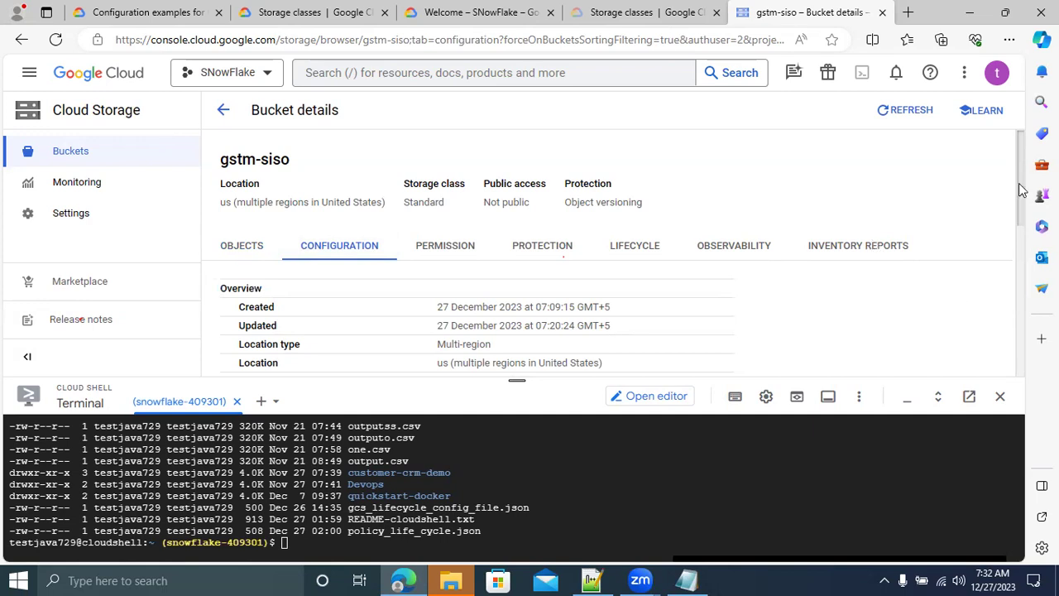
pyautogui.moveTo(1023, 165); pyautogui.dragTo(1025, 248)
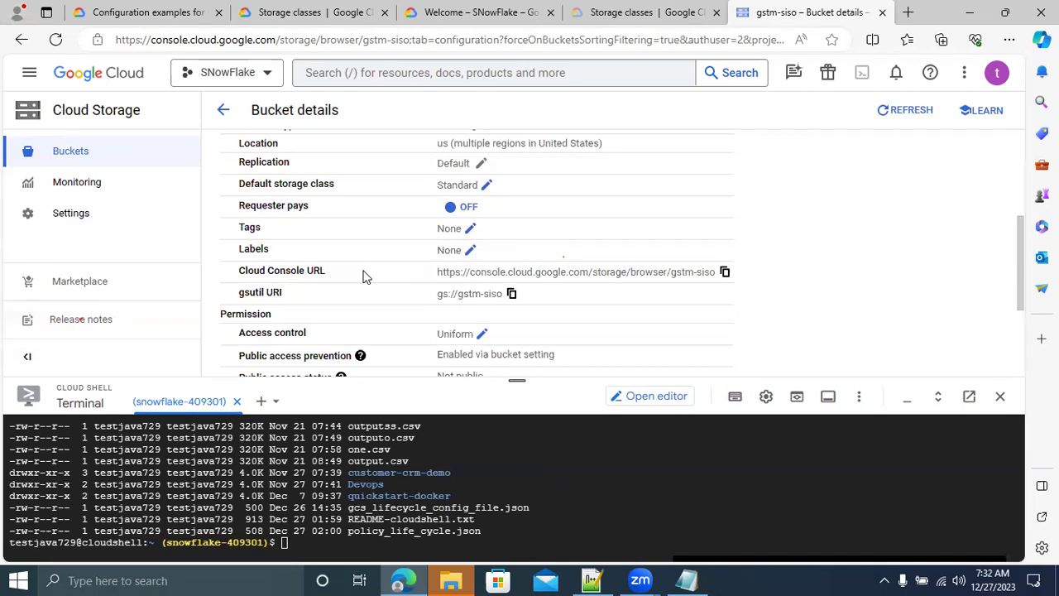
pyautogui.click(511, 296)
# In the Notepad++ notes, change the List Rules command's bucket to gs://gstm-siso and copy the whole command.
pyautogui.click(589, 579)
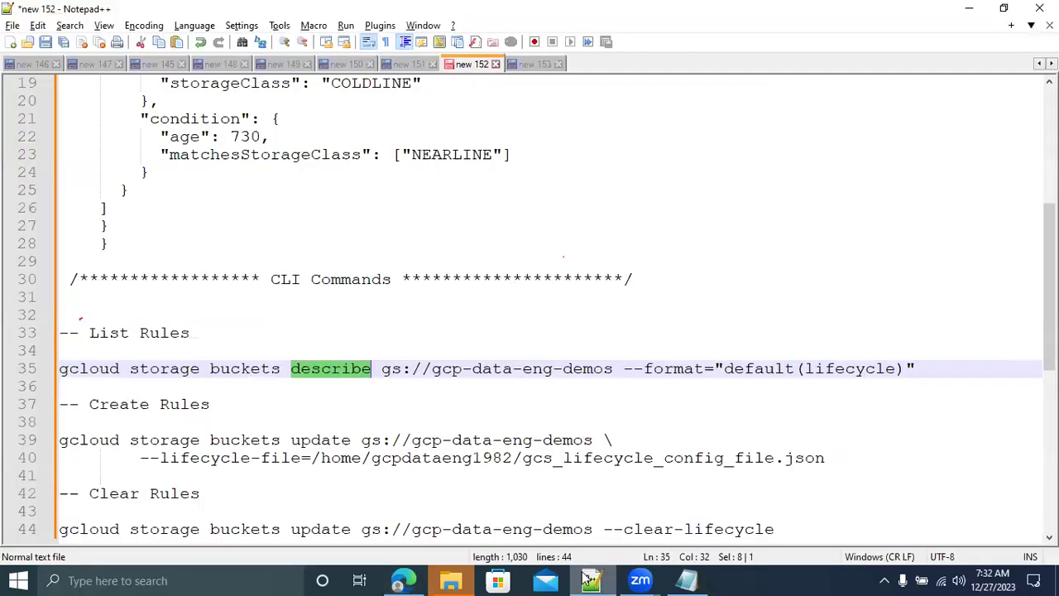
pyautogui.moveTo(382, 368); pyautogui.dragTo(612, 379)
pyautogui.hotkey('ctrl', 'v')
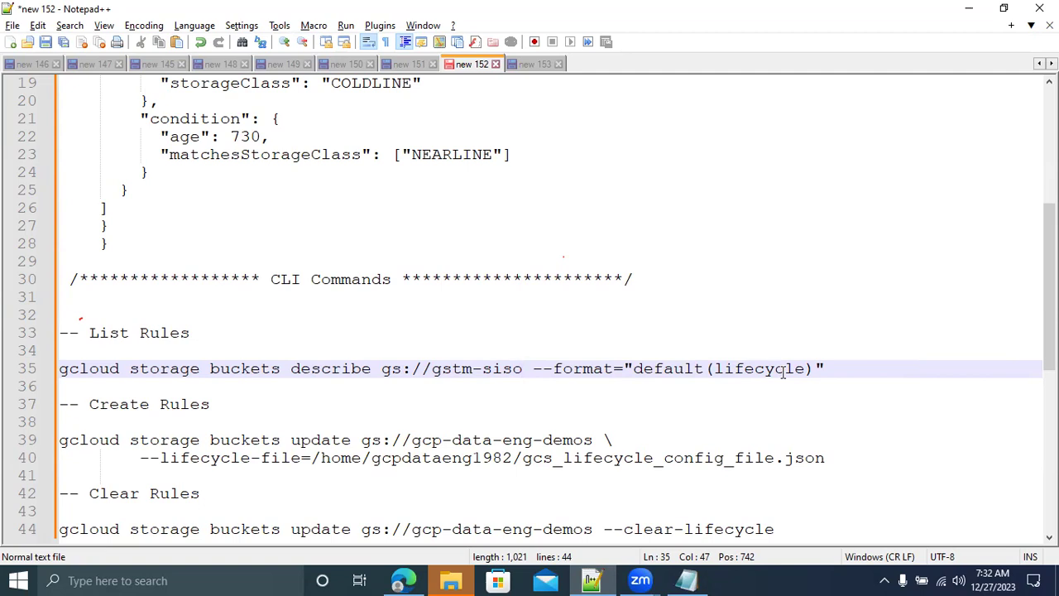
pyautogui.click(827, 373)
pyautogui.moveTo(827, 373); pyautogui.dragTo(760, 373)
pyautogui.moveTo(680, 370); pyautogui.dragTo(52, 376)
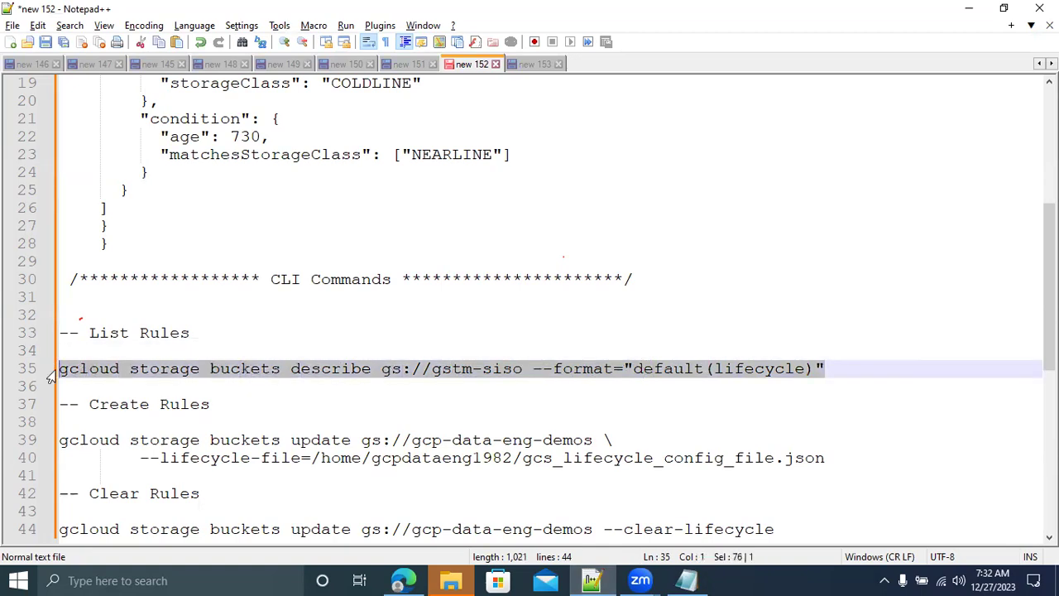
# Switch to the browser, reopen the gstm-siso bucket, and check its list of lifecycle rules.
pyautogui.hotkey('alt', 'Tab')
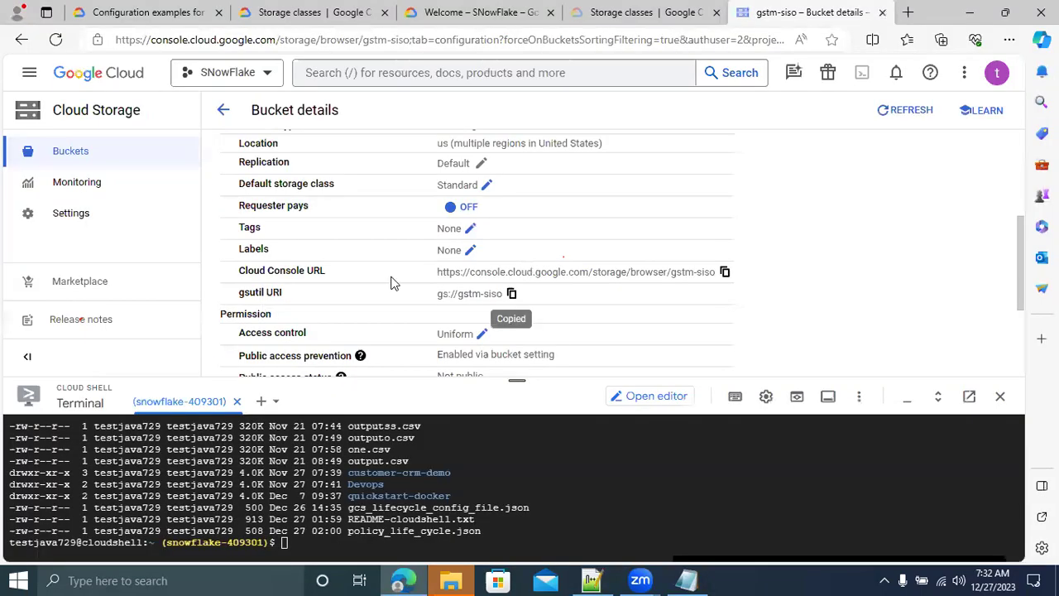
pyautogui.click(220, 112)
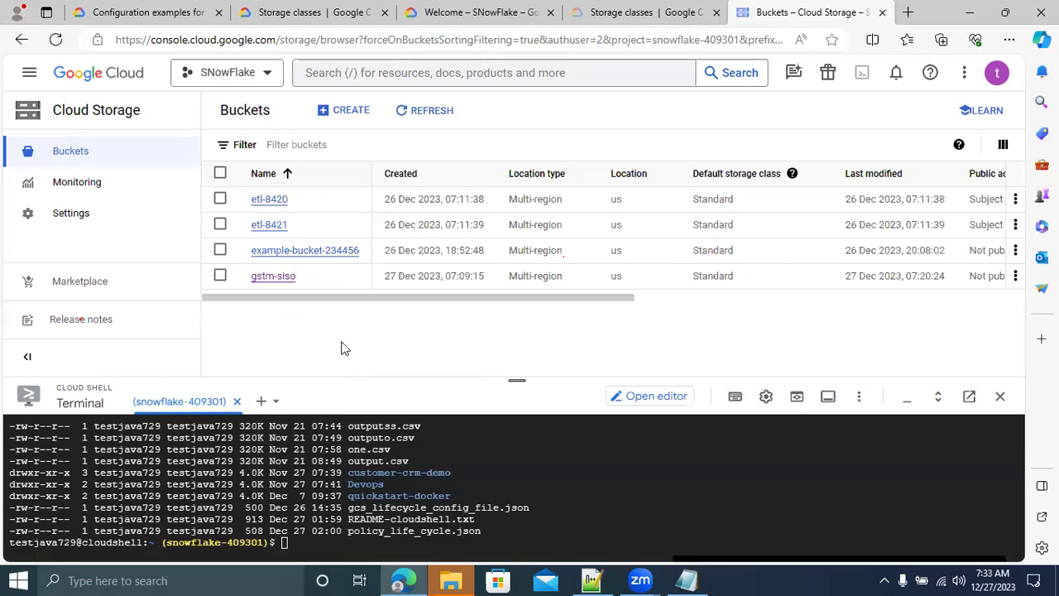
pyautogui.click(266, 282)
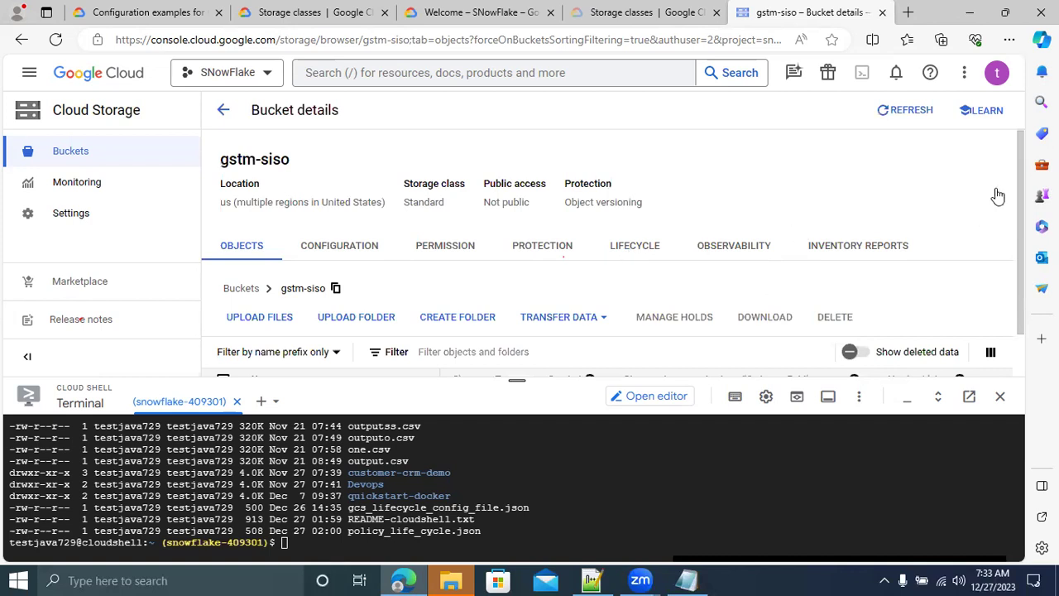
pyautogui.click(636, 247)
pyautogui.moveTo(1021, 161); pyautogui.dragTo(1026, 296)
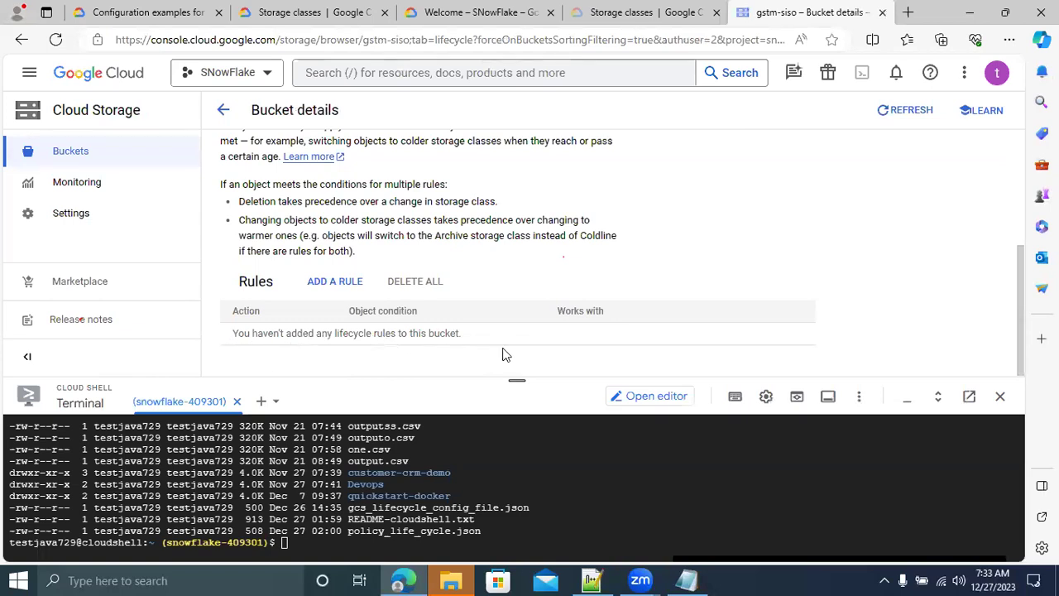
# Enlarge the Cloud Shell terminal, run gcloud storage buckets describe gs://gstm-siso --format="default(lifecycle)", and authorise Cloud Shell.
pyautogui.moveTo(433, 378); pyautogui.dragTo(433, 182)
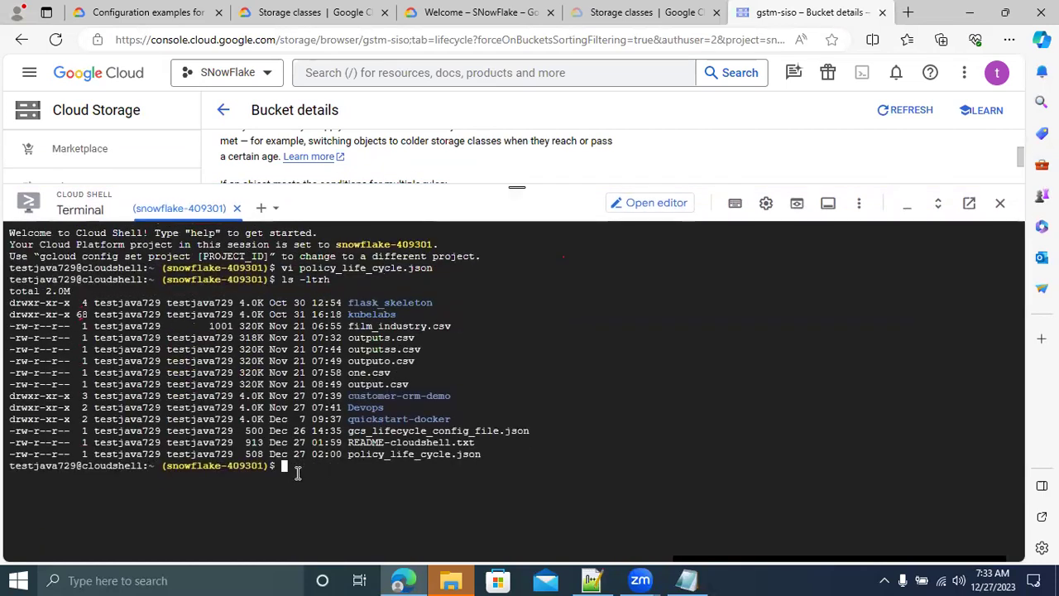
pyautogui.hotkey('ctrl', 'v')
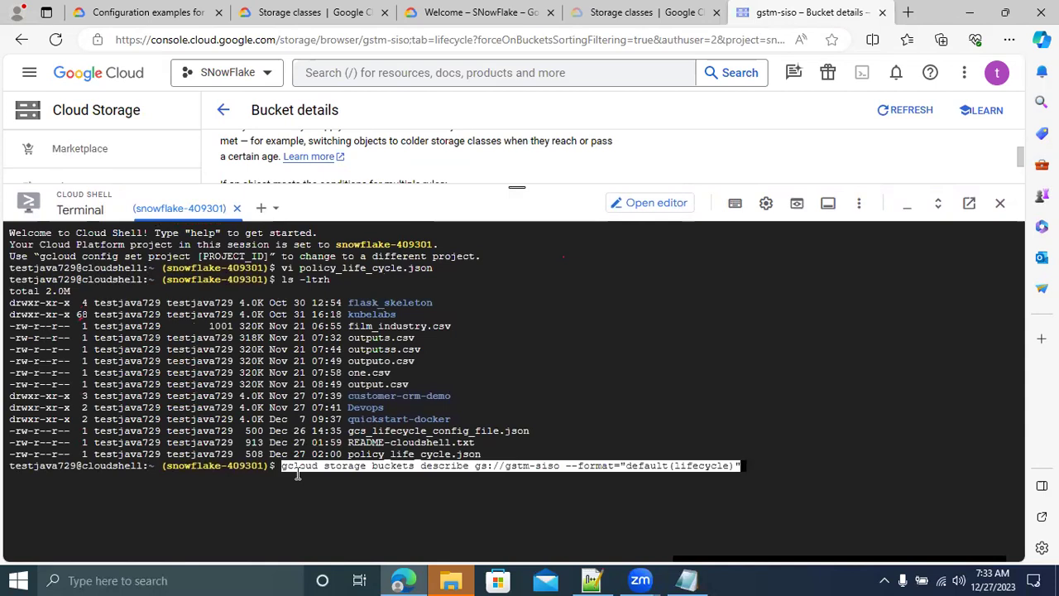
pyautogui.press('Return')
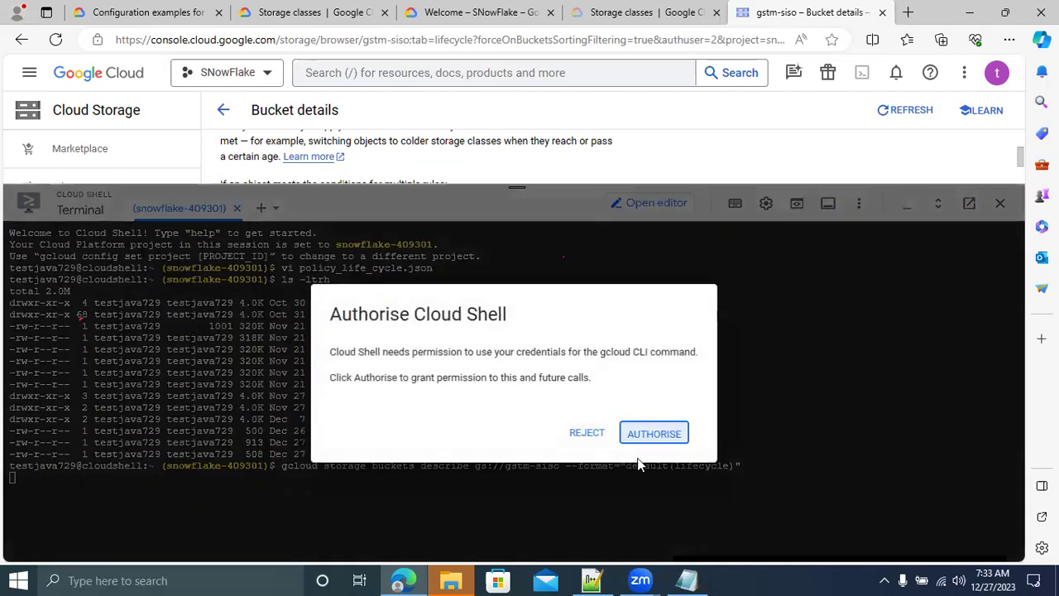
pyautogui.click(666, 433)
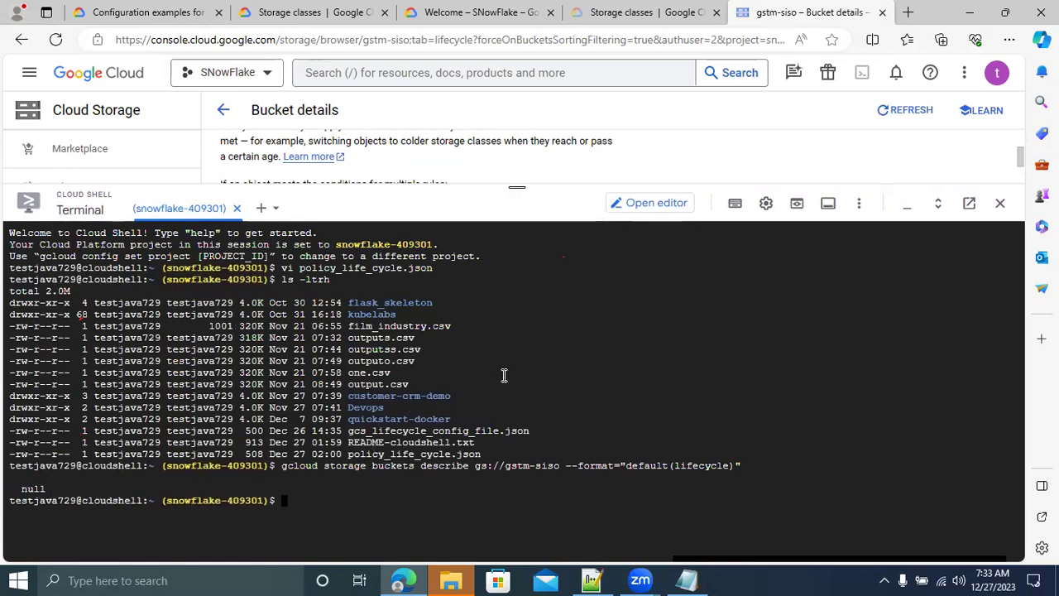
# Switch to the Notepad++ notes and add five blank lines after the Create Rules command.
pyautogui.click(592, 580)
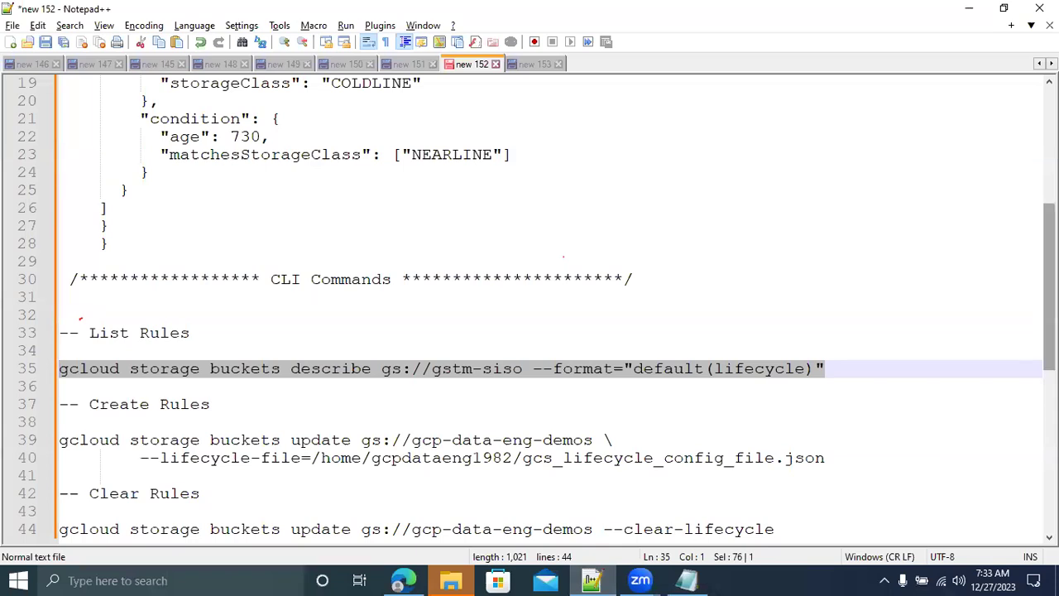
pyautogui.scroll(-1, 81, 317)
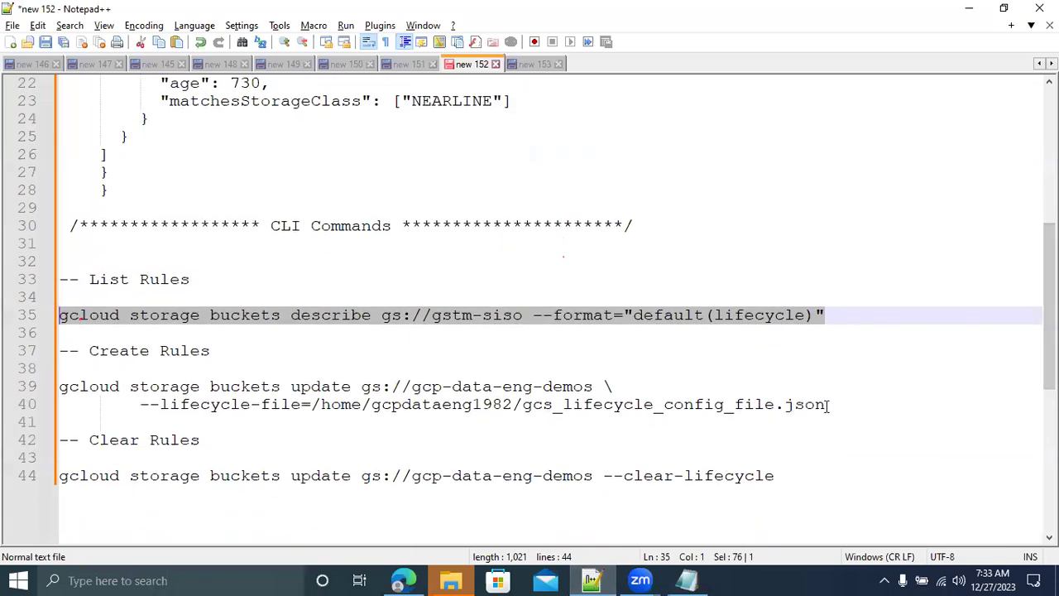
pyautogui.click(845, 409)
pyautogui.press('Return')
pyautogui.press('Return')
pyautogui.press('Return')
pyautogui.press('Return')
pyautogui.press('Return')
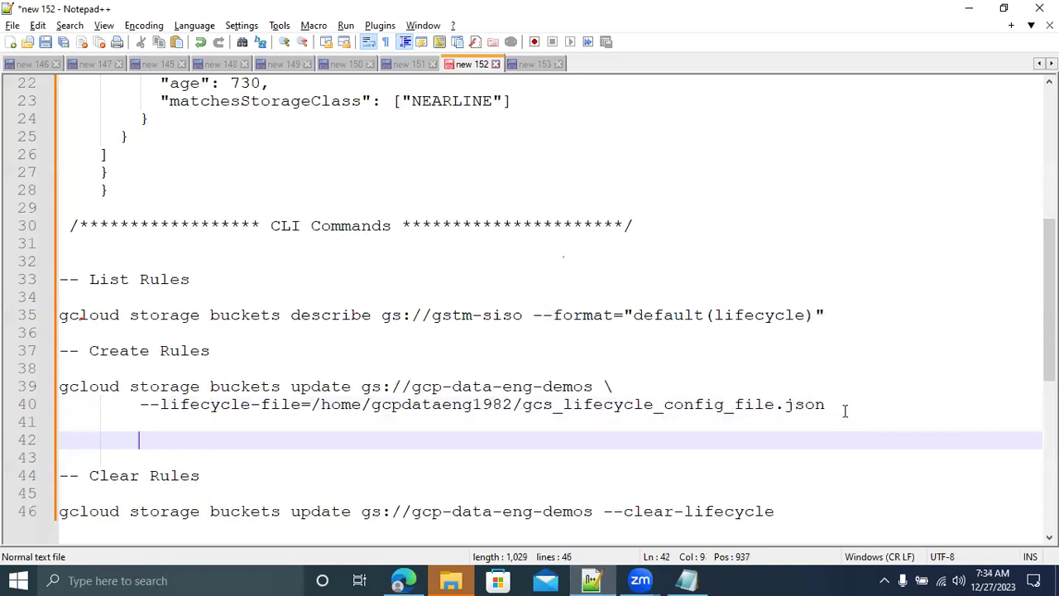
# Change the bucket in the Create Rules update command to gs://gstm-siso, keeping the line continuation before the lifecycle-file option.
pyautogui.moveTo(282, 386); pyautogui.dragTo(60, 386)
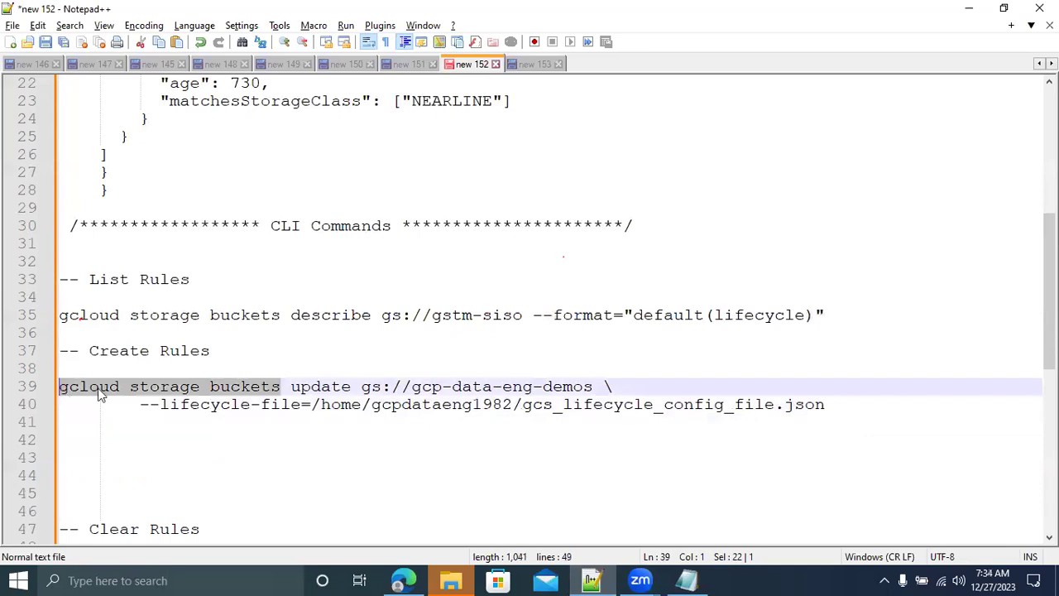
pyautogui.doubleClick(317, 387)
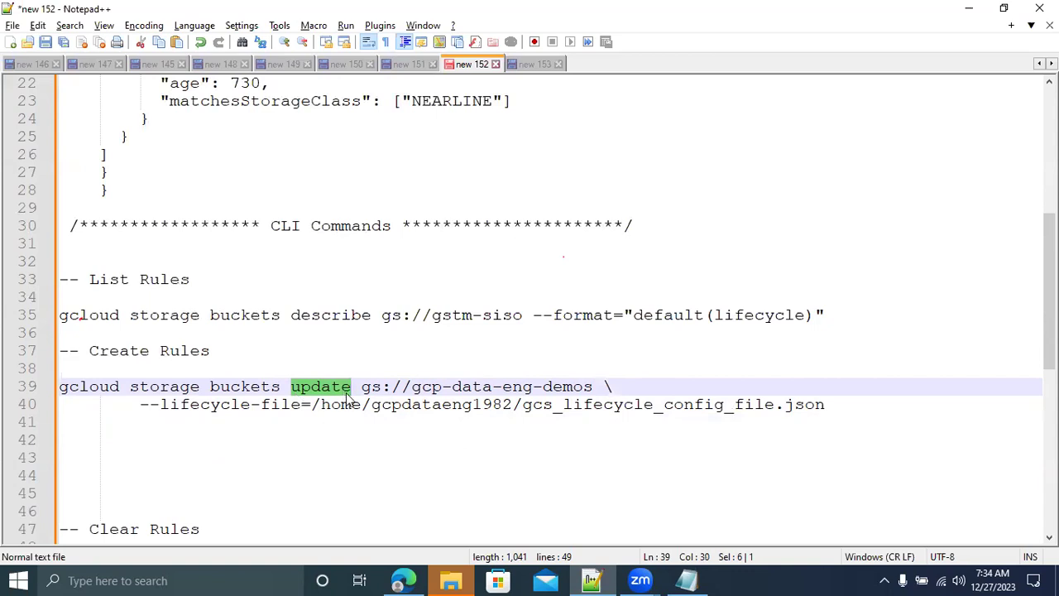
pyautogui.moveTo(523, 314); pyautogui.dragTo(387, 319)
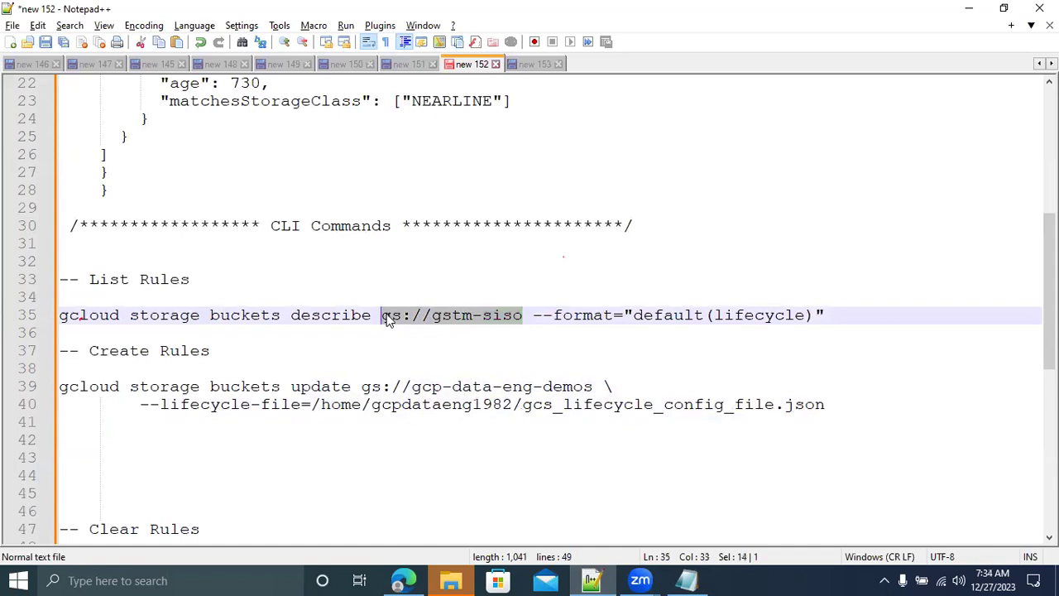
pyautogui.moveTo(361, 387); pyautogui.dragTo(595, 386)
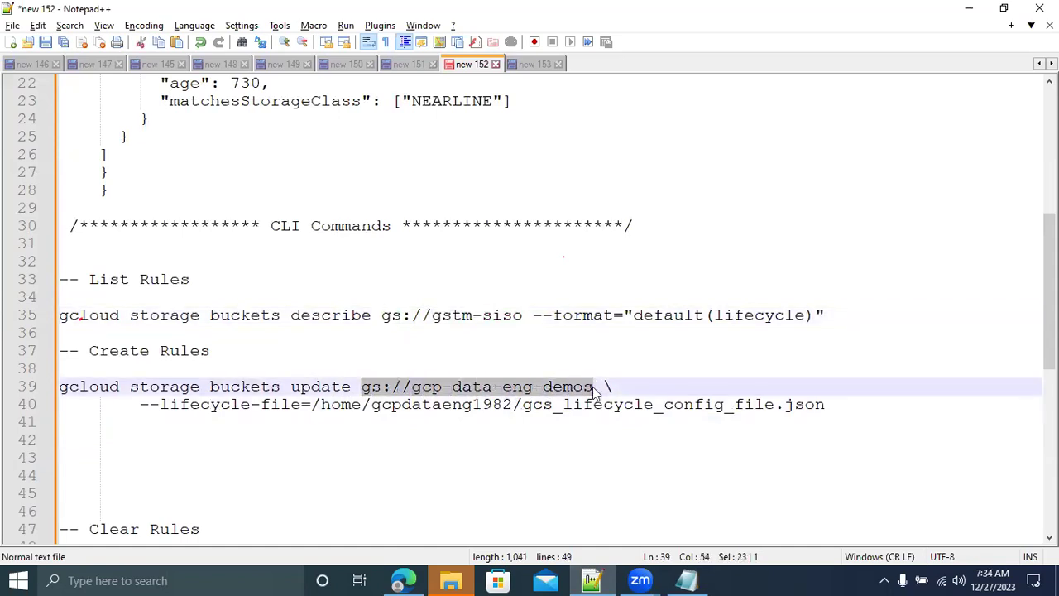
pyautogui.write('gs://gstm-siso')
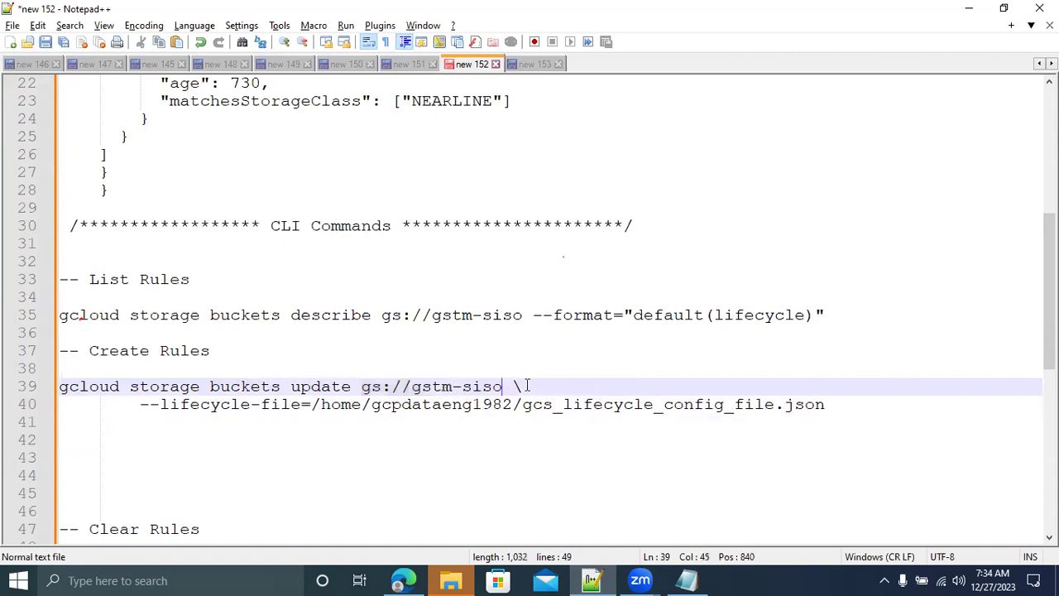
pyautogui.moveTo(528, 385); pyautogui.dragTo(516, 386)
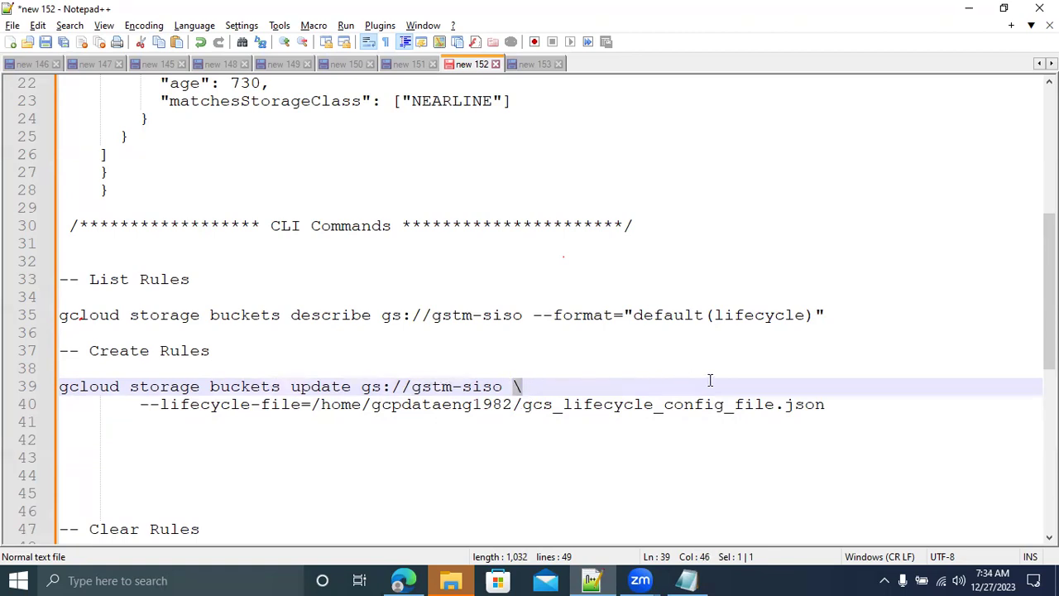
pyautogui.click(533, 387)
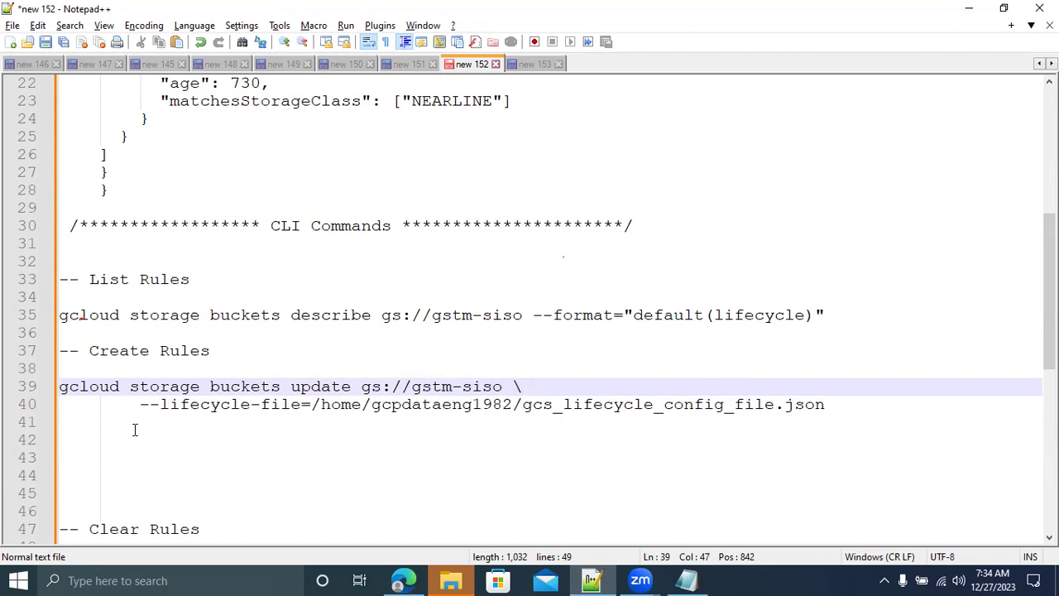
pyautogui.moveTo(134, 408); pyautogui.dragTo(303, 403)
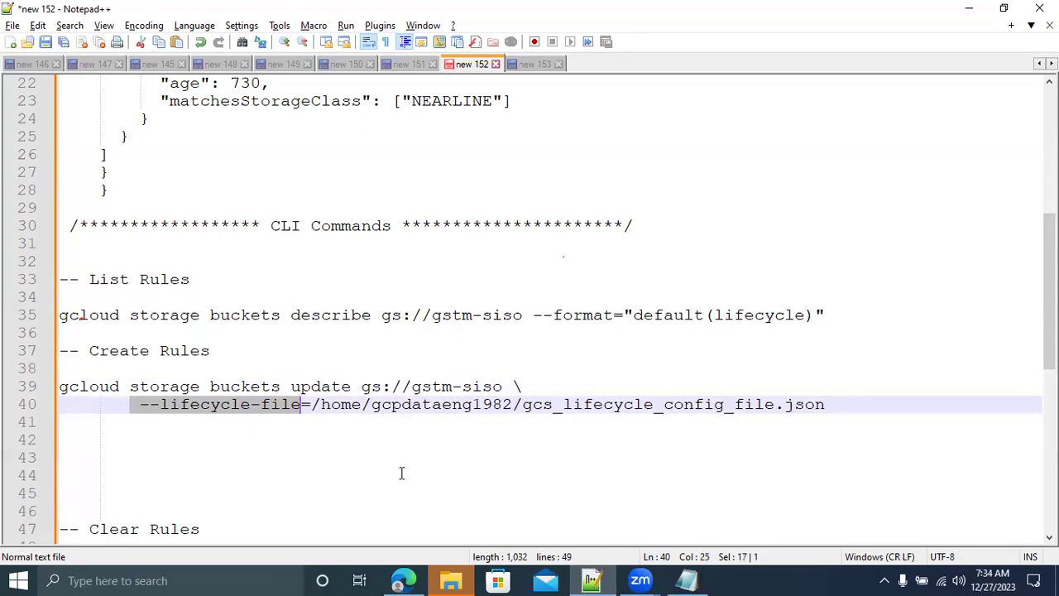
# Switch to the browser's Cloud Shell, run ls -ltrh and pwd, and copy the home directory path.
pyautogui.click(400, 580)
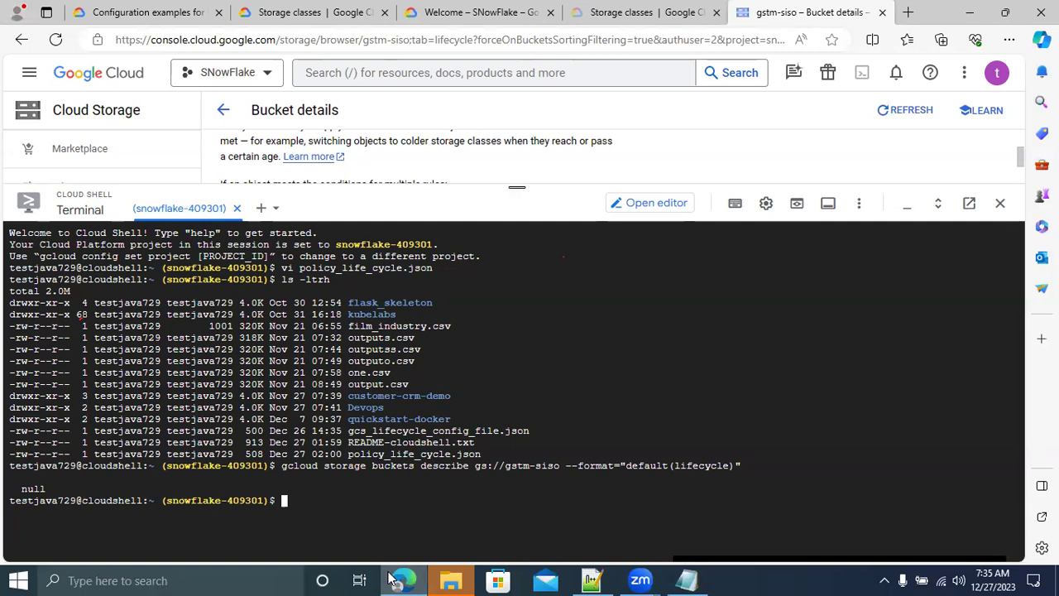
pyautogui.write('ls -ltrh')
pyautogui.press('Return')
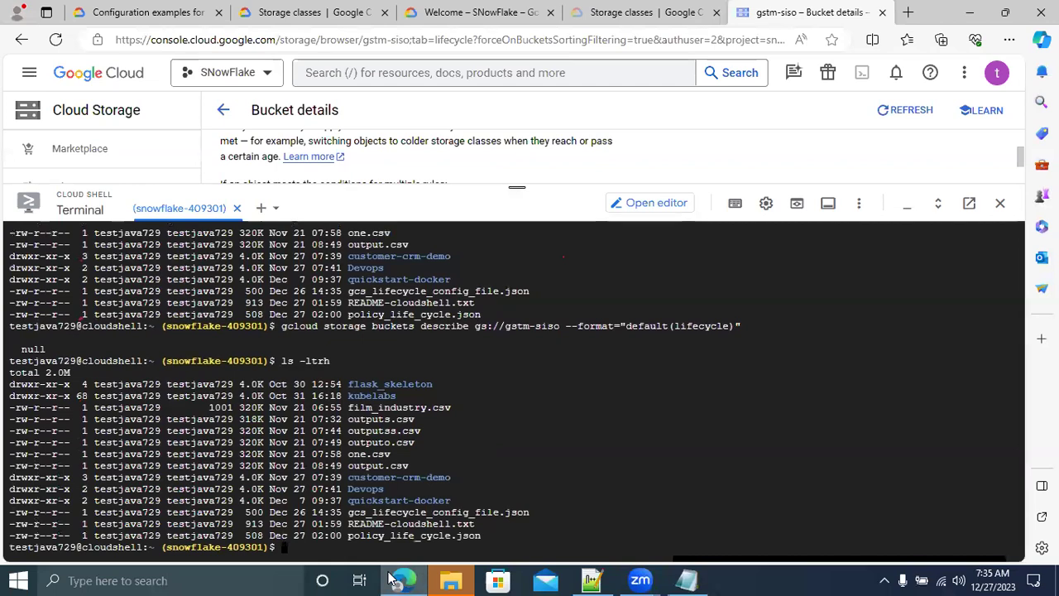
pyautogui.write('pwd')
pyautogui.press('Return')
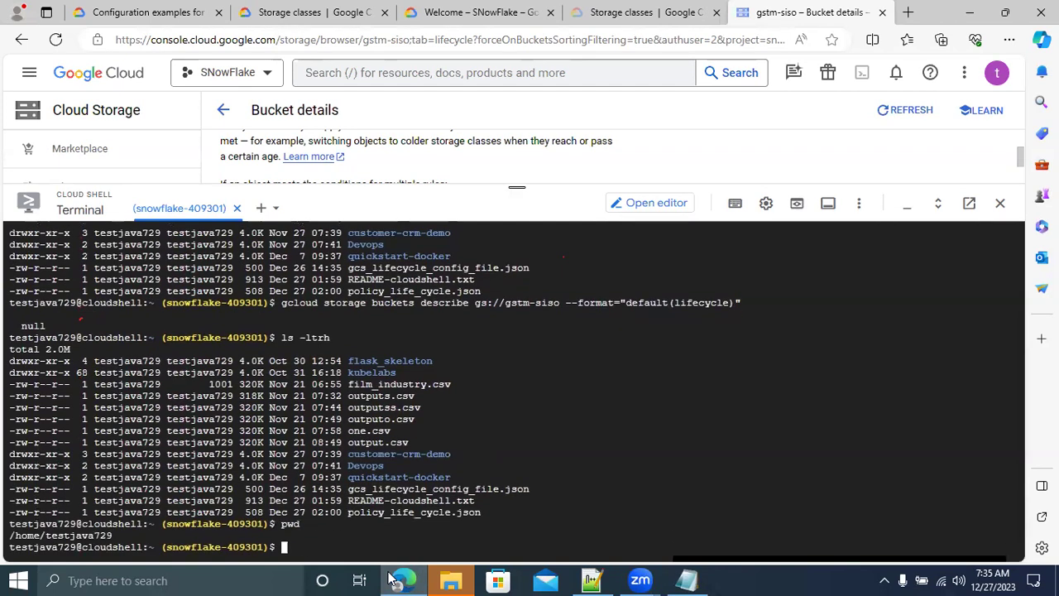
pyautogui.moveTo(117, 535); pyautogui.dragTo(10, 539)
pyautogui.hotkey('ctrl', 'c')
# Switch to Notepad++ and replace the home directory in the Create Rules command's lifecycle-file path with the copied one.
pyautogui.click(591, 579)
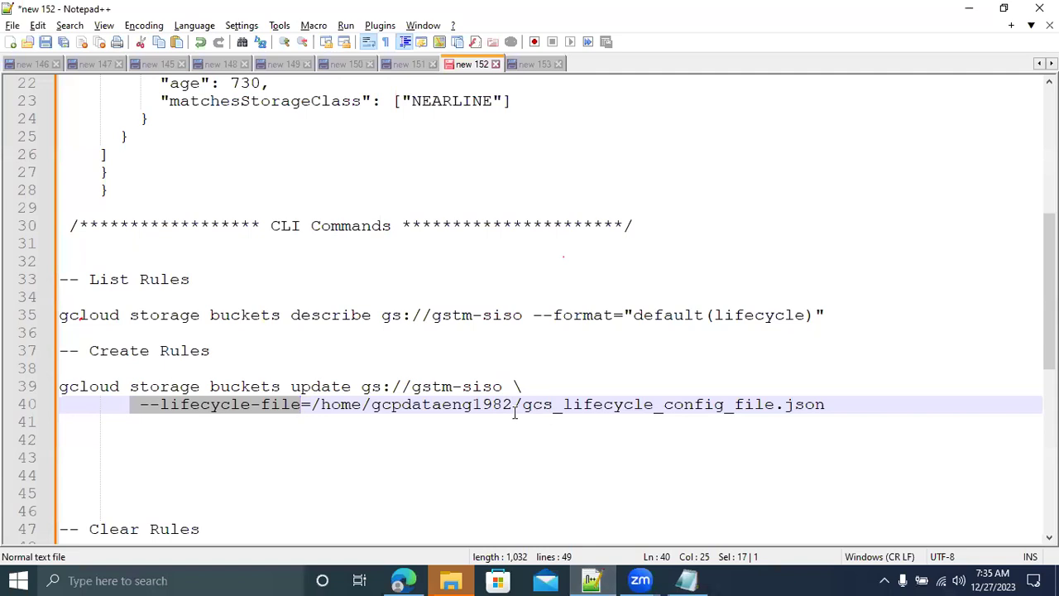
pyautogui.moveTo(312, 405); pyautogui.dragTo(513, 404)
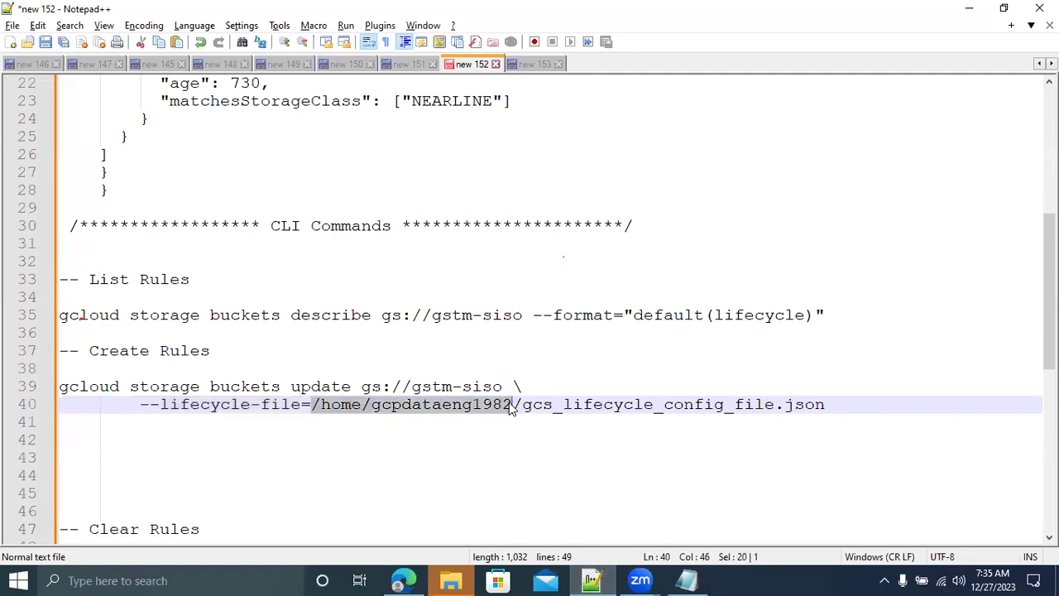
pyautogui.hotkey('ctrl', 'v')
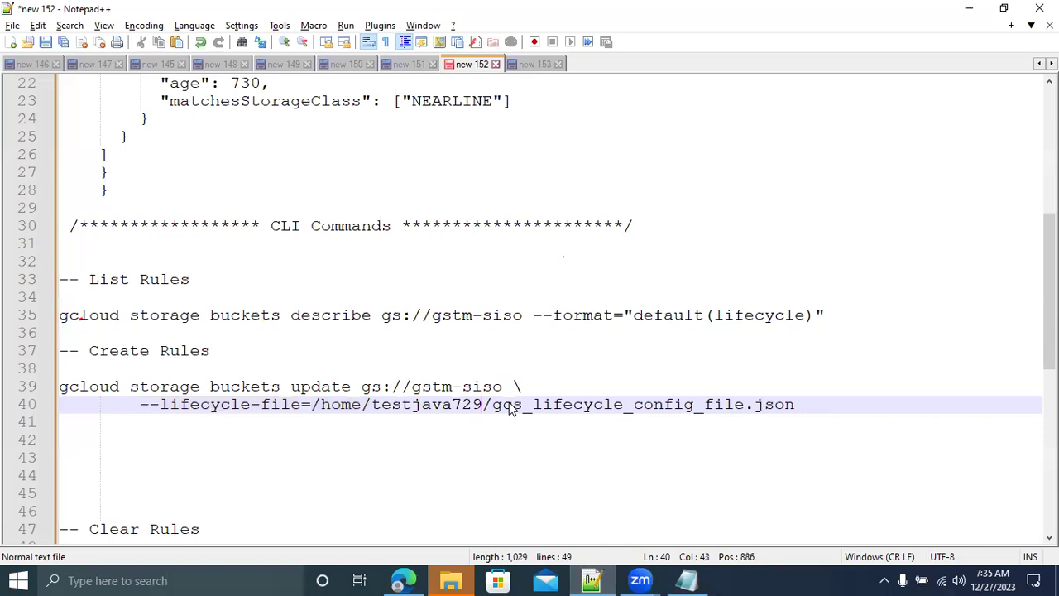
# Delete the old file name gcs_lifecycle_config_file from the lifecycle-file path, leaving the .json extension.
pyautogui.click(745, 405)
pyautogui.press('BackSpace')
pyautogui.press('BackSpace')
pyautogui.press('BackSpace')
pyautogui.press('BackSpace')
pyautogui.press('BackSpace')
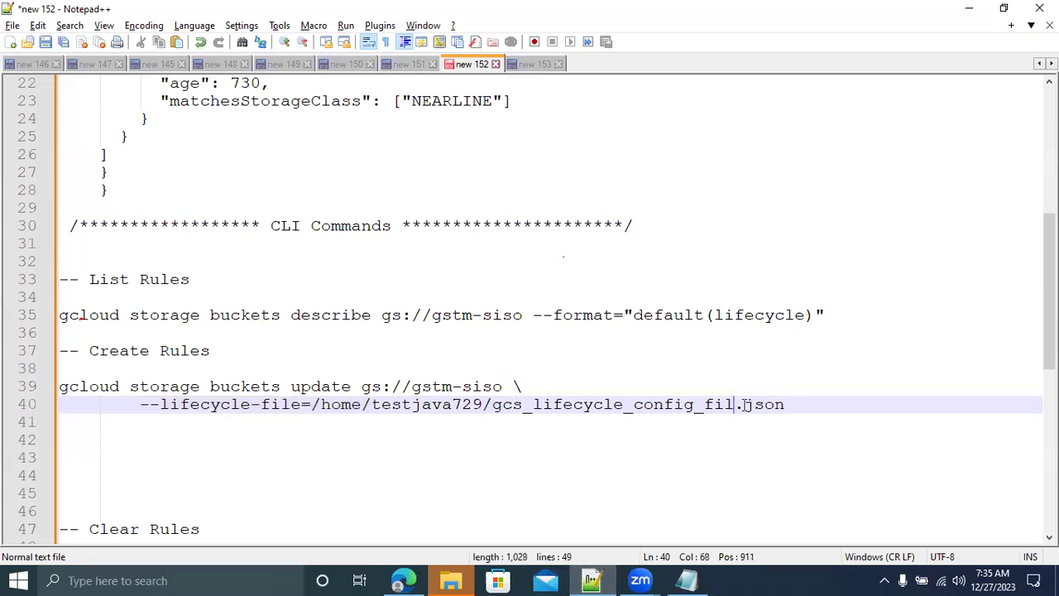
pyautogui.press('BackSpace')
pyautogui.press('BackSpace')
pyautogui.press('BackSpace')
pyautogui.press('BackSpace')
pyautogui.press('BackSpace')
pyautogui.press('BackSpace')
pyautogui.press('BackSpace')
pyautogui.press('BackSpace')
pyautogui.press('BackSpace')
pyautogui.press('BackSpace')
pyautogui.press('BackSpace')
pyautogui.press('BackSpace')
pyautogui.press('BackSpace')
pyautogui.press('BackSpace')
pyautogui.press('BackSpace')
pyautogui.press('BackSpace')
pyautogui.press('BackSpace')
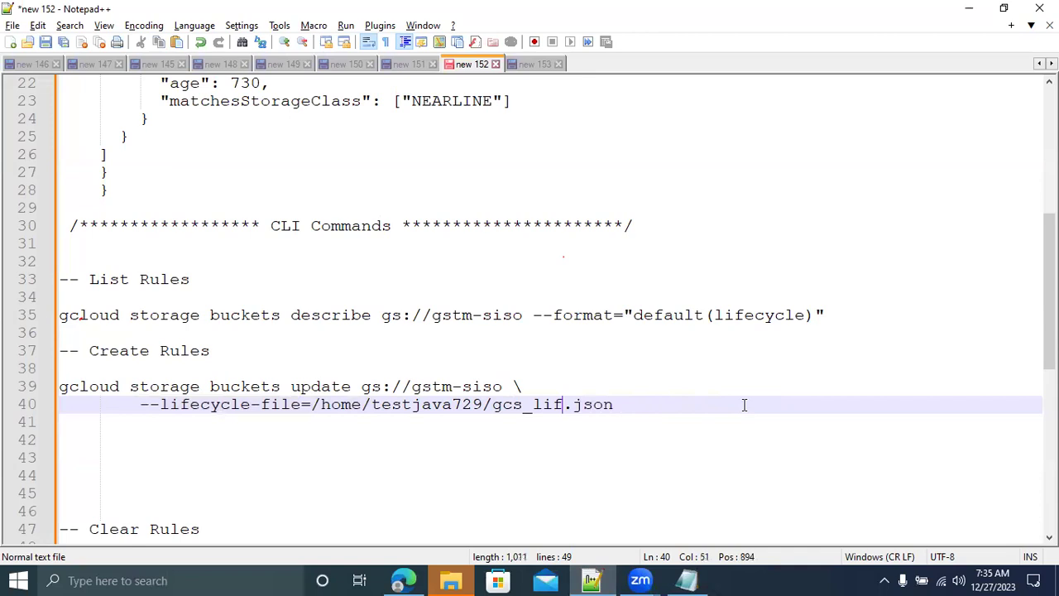
pyautogui.press('BackSpace')
pyautogui.press('BackSpace')
pyautogui.press('BackSpace')
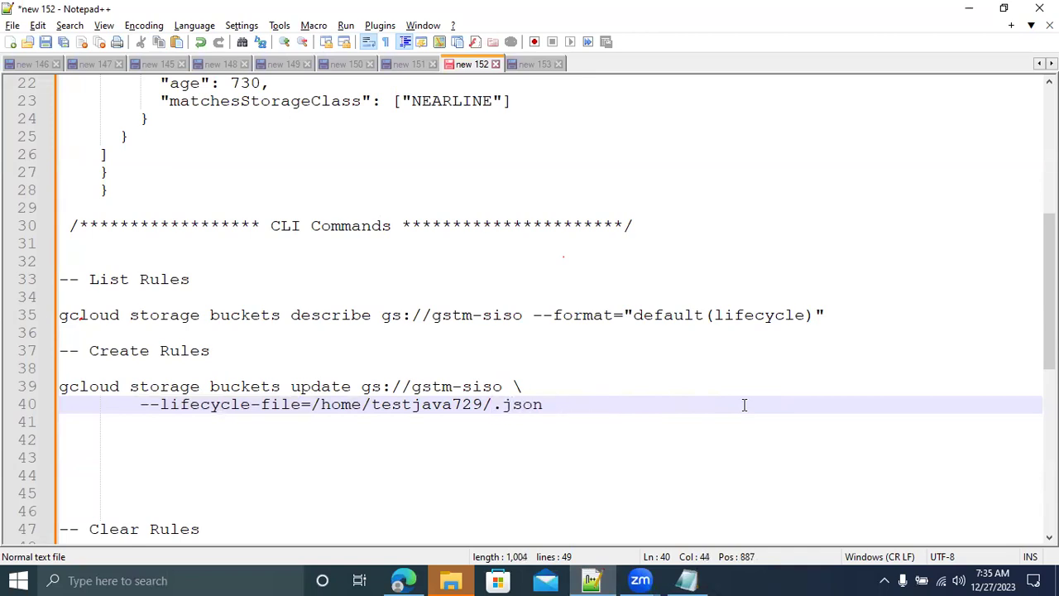
# Copy policy_life_cycle.json from the Cloud Shell listing into the Notepad++ lifecycle-file path and remove the duplicate .json extension.
pyautogui.hotkey('alt', 'Tab')
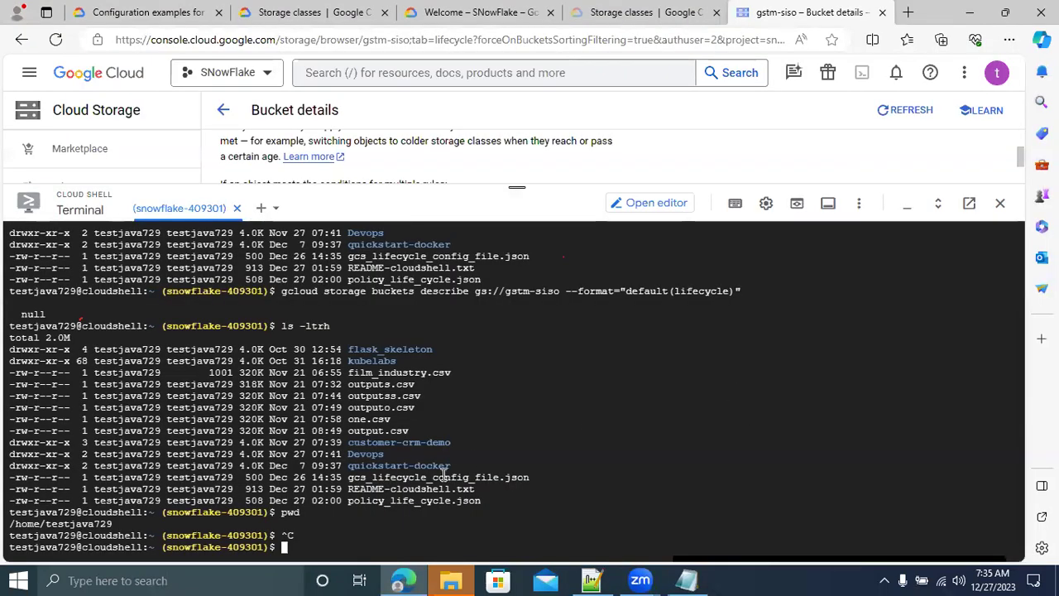
pyautogui.moveTo(347, 500); pyautogui.dragTo(481, 500)
pyautogui.hotkey('ctrl', 'c')
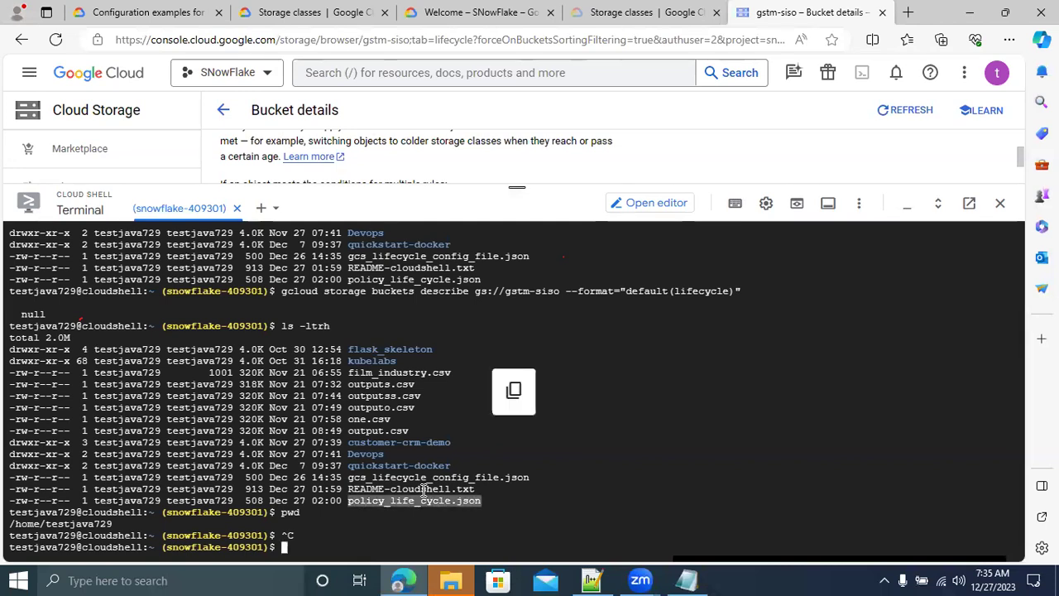
pyautogui.hotkey('alt', 'Tab')
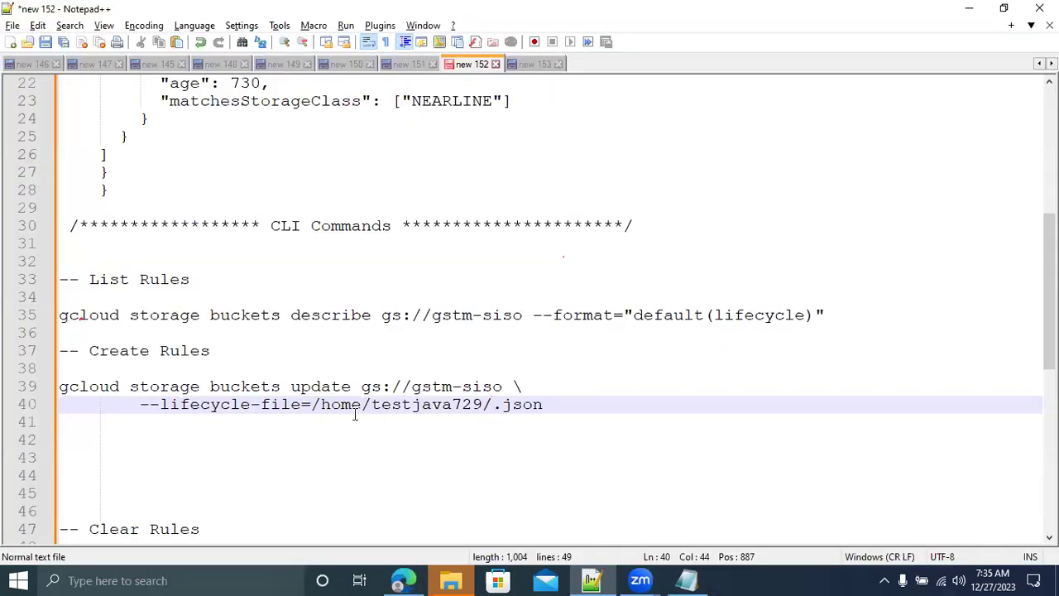
pyautogui.hotkey('ctrl', 'v')
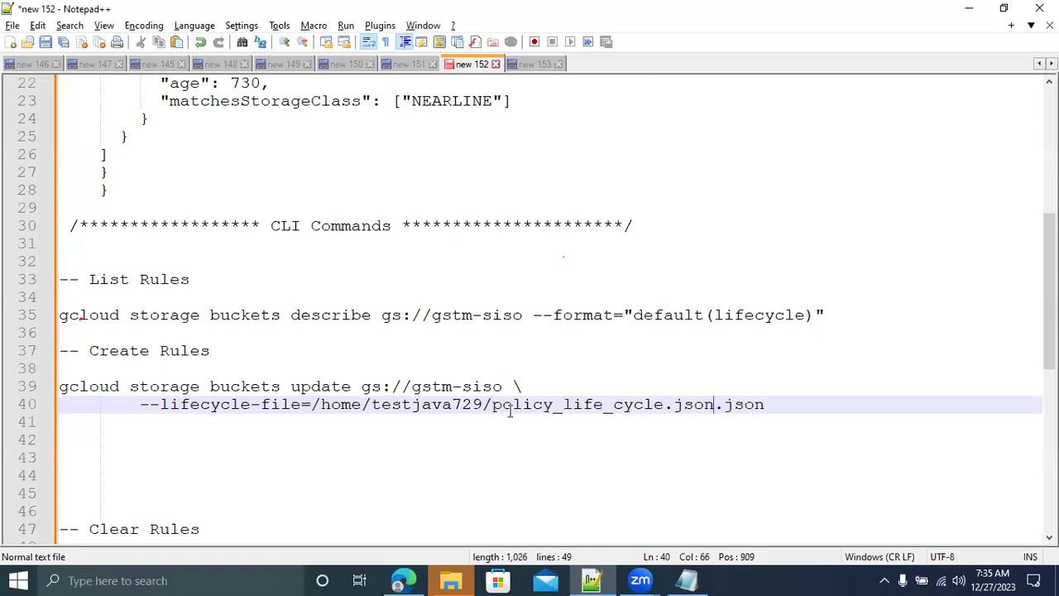
pyautogui.press('Right')
pyautogui.press('Right')
pyautogui.press('Right')
pyautogui.press('Right')
pyautogui.press('BackSpace')
pyautogui.press('BackSpace')
pyautogui.press('BackSpace')
pyautogui.press('BackSpace')
pyautogui.press('BackSpace')
# Copy the two-line Create Rules command and run it in the browser's Cloud Shell to apply policy_life_cycle.json to gs://gstm-siso.
pyautogui.moveTo(726, 404); pyautogui.dragTo(53, 389)
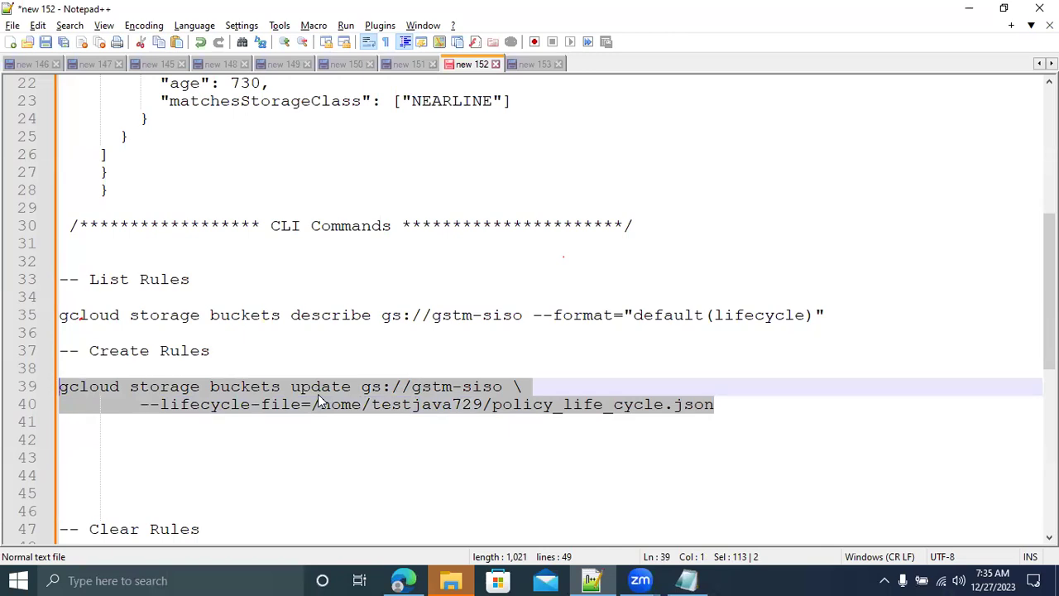
pyautogui.hotkey('alt', 'Tab')
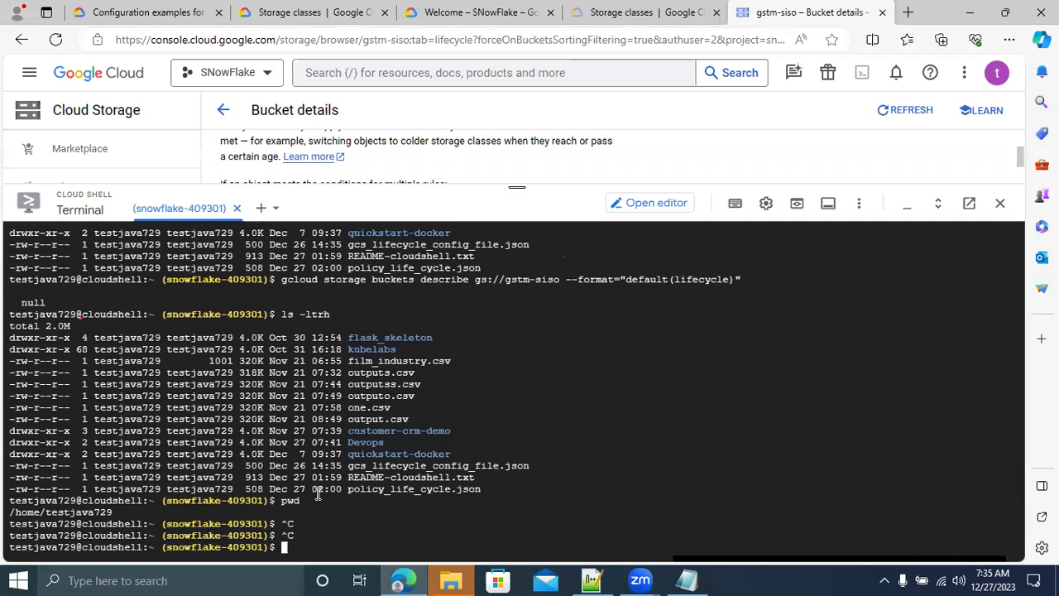
pyautogui.hotkey('ctrl', 'v')
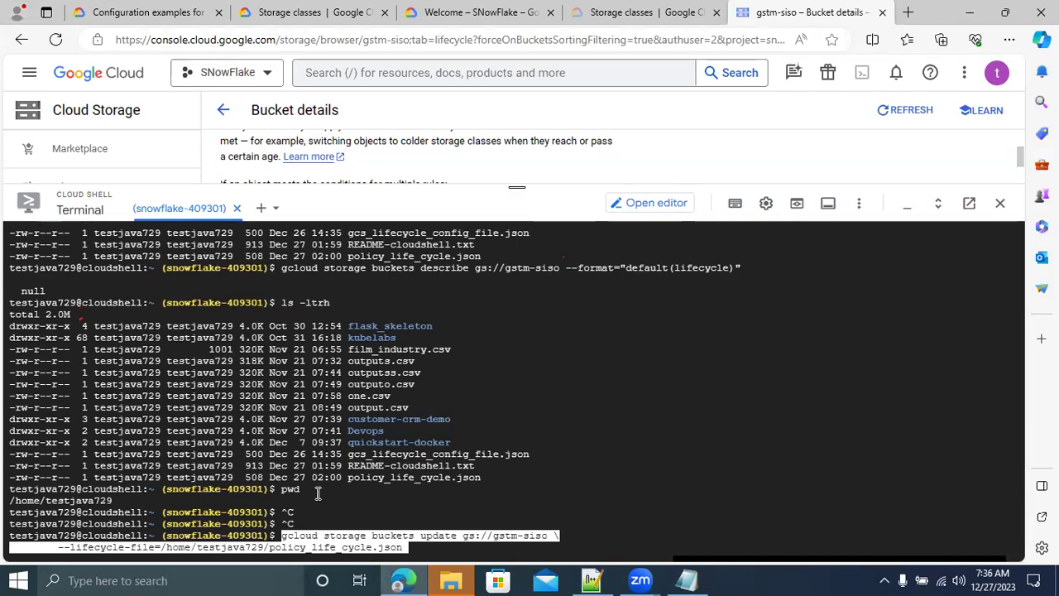
pyautogui.press('Return')
# Shrink the Cloud Shell terminal, refresh the bucket details, and check the gstm-siso bucket's lifecycle rules.
pyautogui.moveTo(449, 193); pyautogui.dragTo(445, 169)
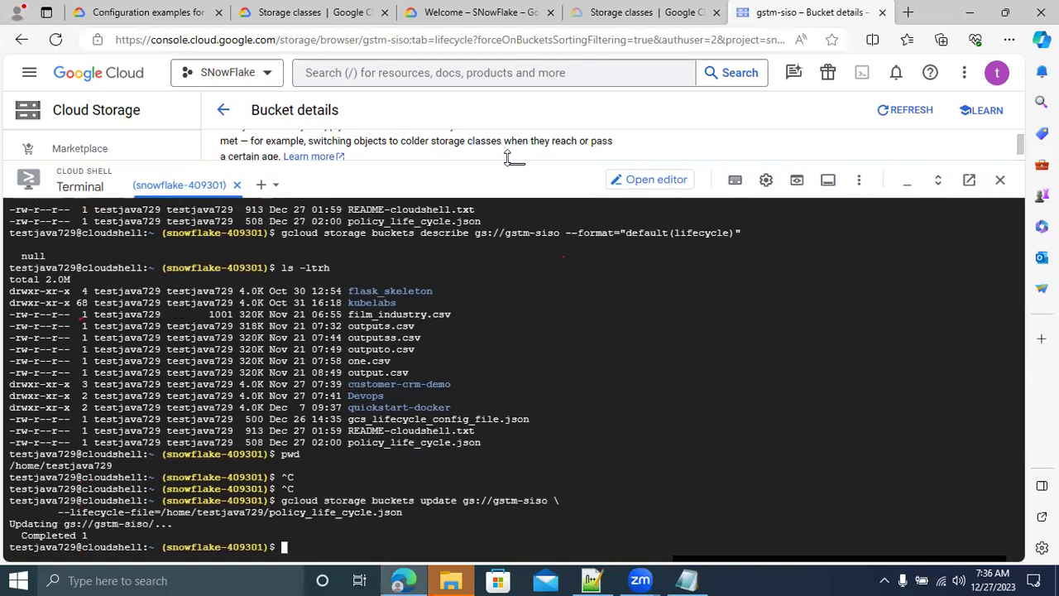
pyautogui.moveTo(513, 159); pyautogui.dragTo(511, 230)
pyautogui.moveTo(520, 331); pyautogui.dragTo(520, 341)
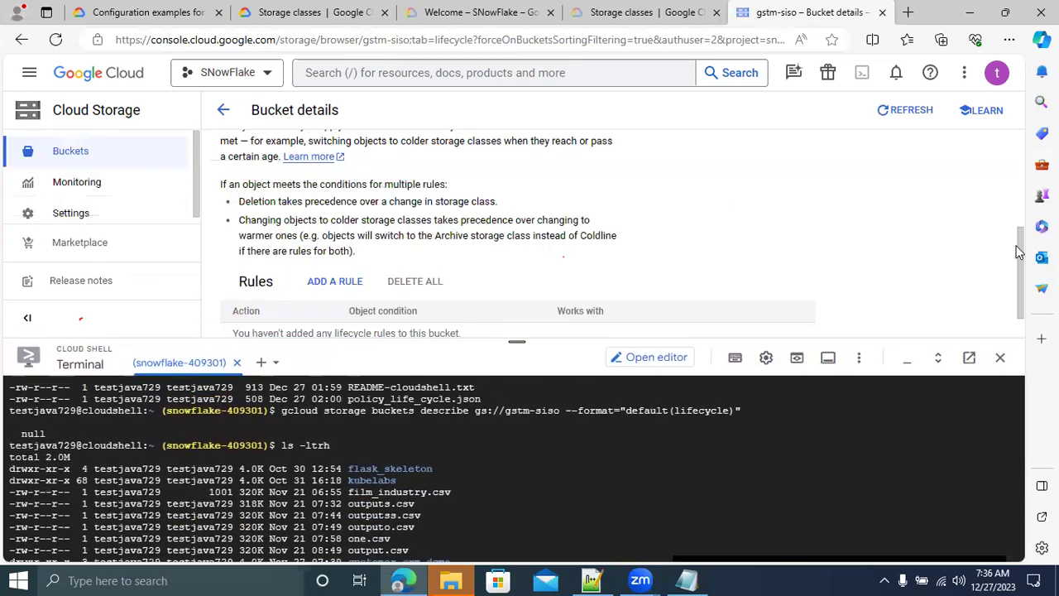
pyautogui.moveTo(1019, 248); pyautogui.dragTo(1015, 300)
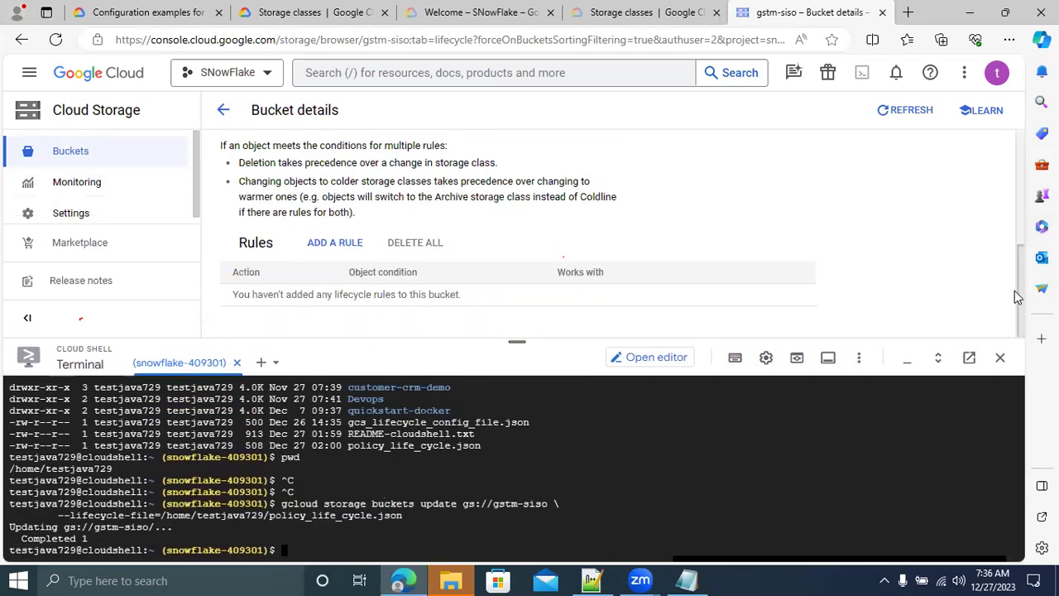
pyautogui.click(910, 121)
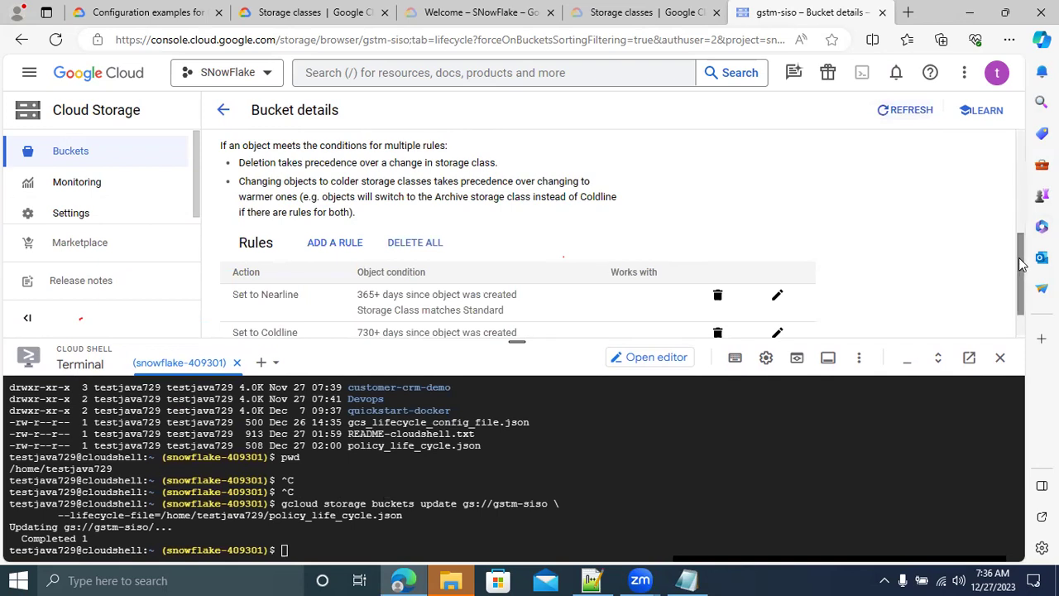
pyautogui.moveTo(1020, 274); pyautogui.dragTo(1024, 290)
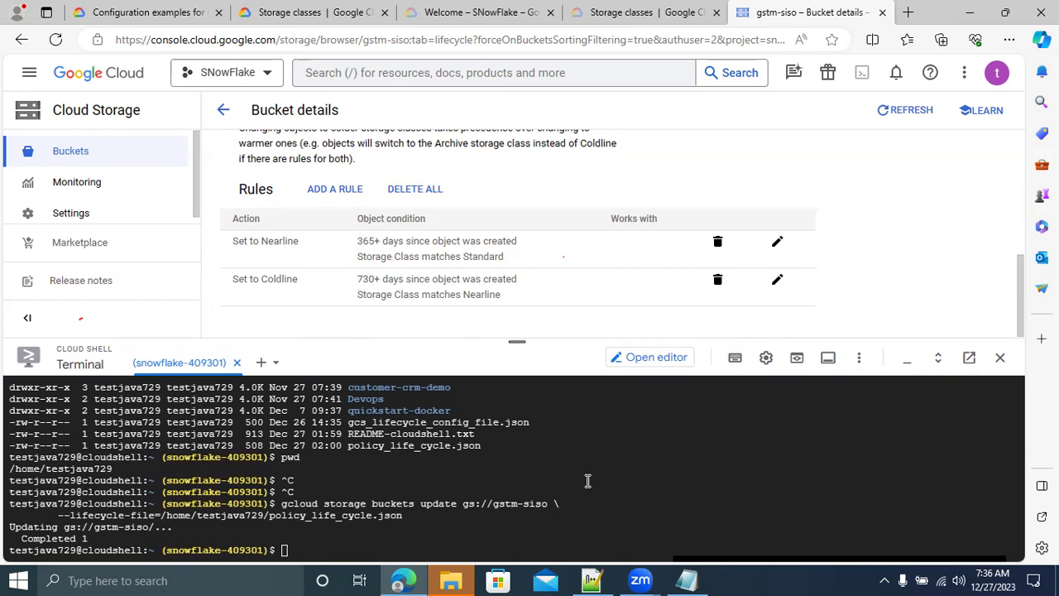
# Switch to Notepad++ and review the two lifecycle rules in the new 153 JSON file.
pyautogui.click(591, 580)
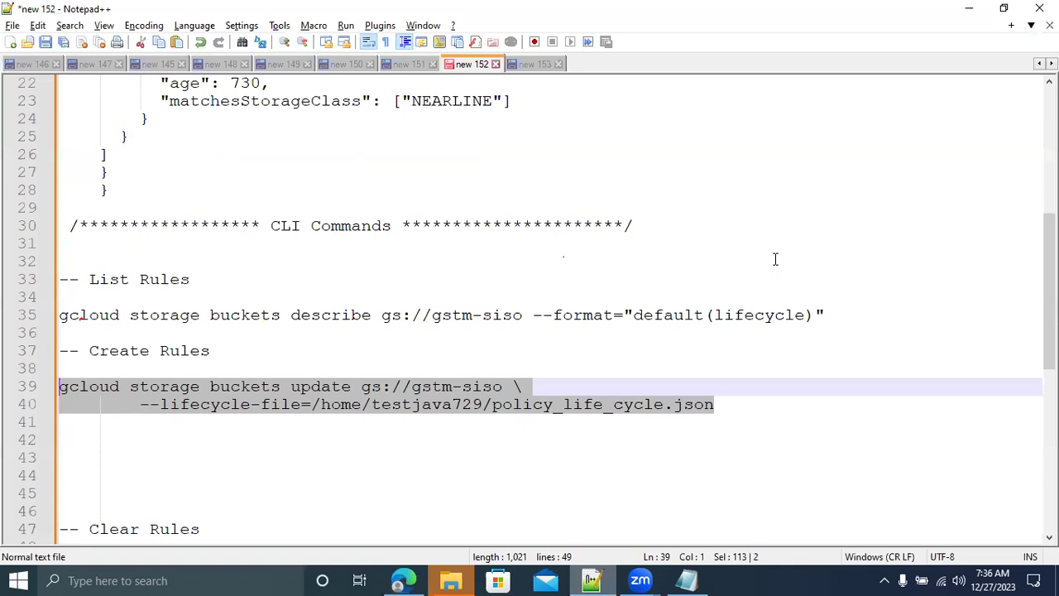
pyautogui.click(533, 64)
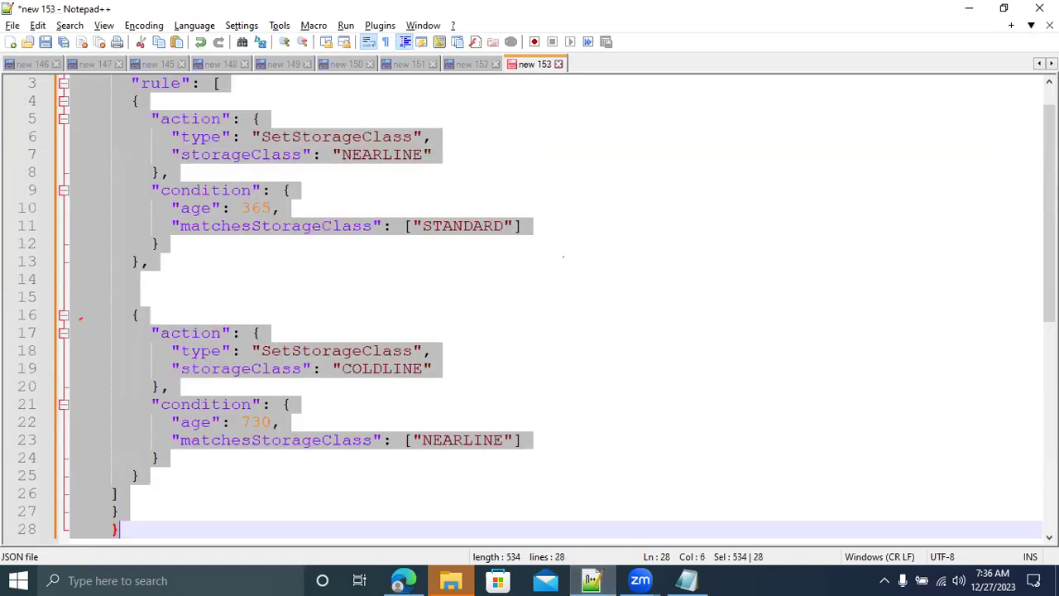
pyautogui.scroll(1, 289, 303)
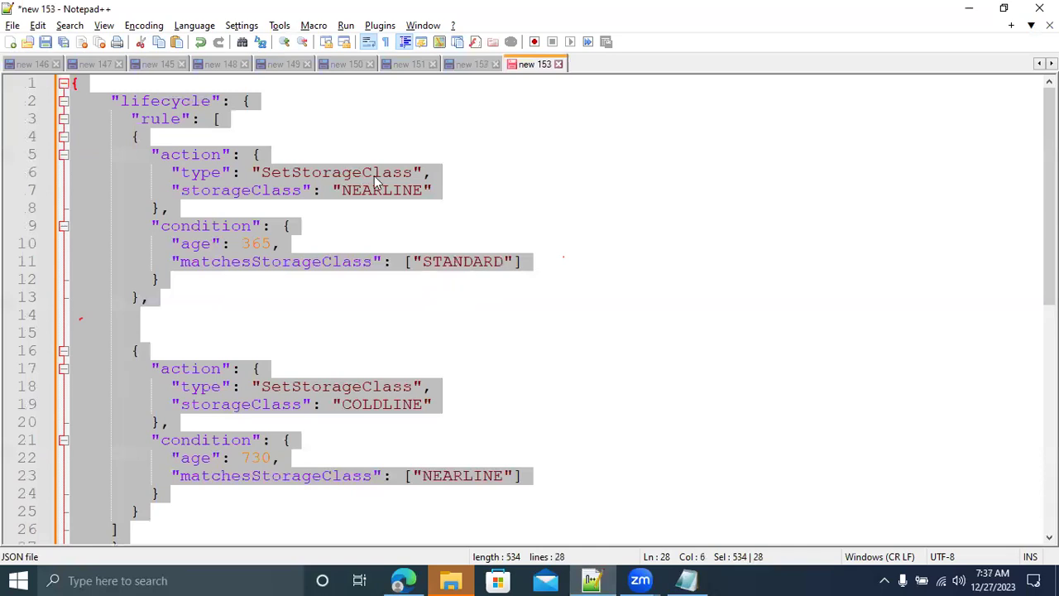
# In the Notepad++ Clear Rules command, replace the gs://gcp-data-eng-demos bucket with gs://gstm-siso copied from the Create Rules command.
pyautogui.hotkey('alt', 'Tab')
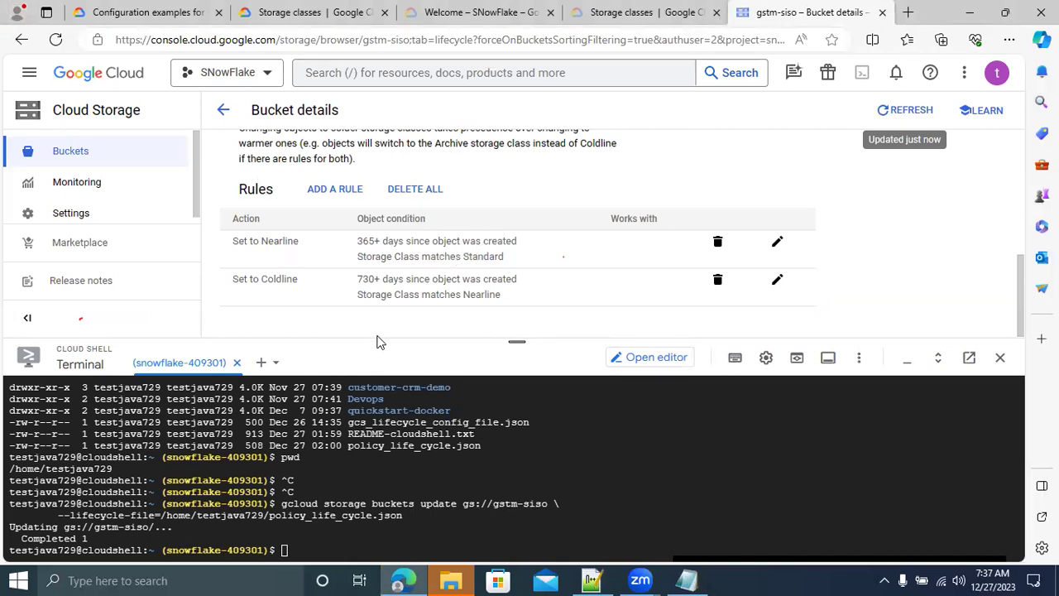
pyautogui.moveTo(373, 346); pyautogui.dragTo(369, 296)
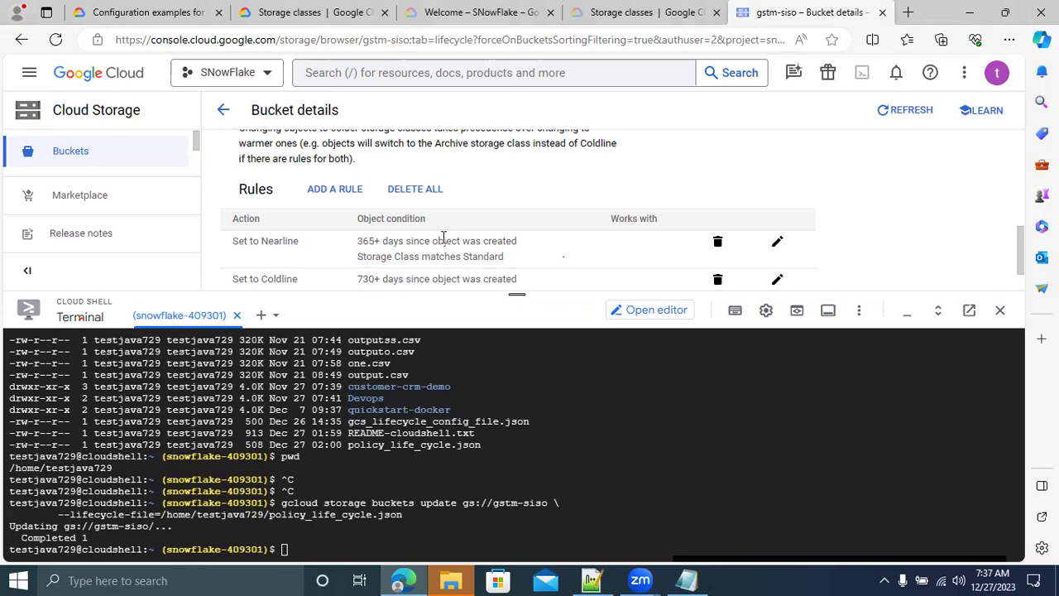
pyautogui.click(589, 579)
pyautogui.click(457, 64)
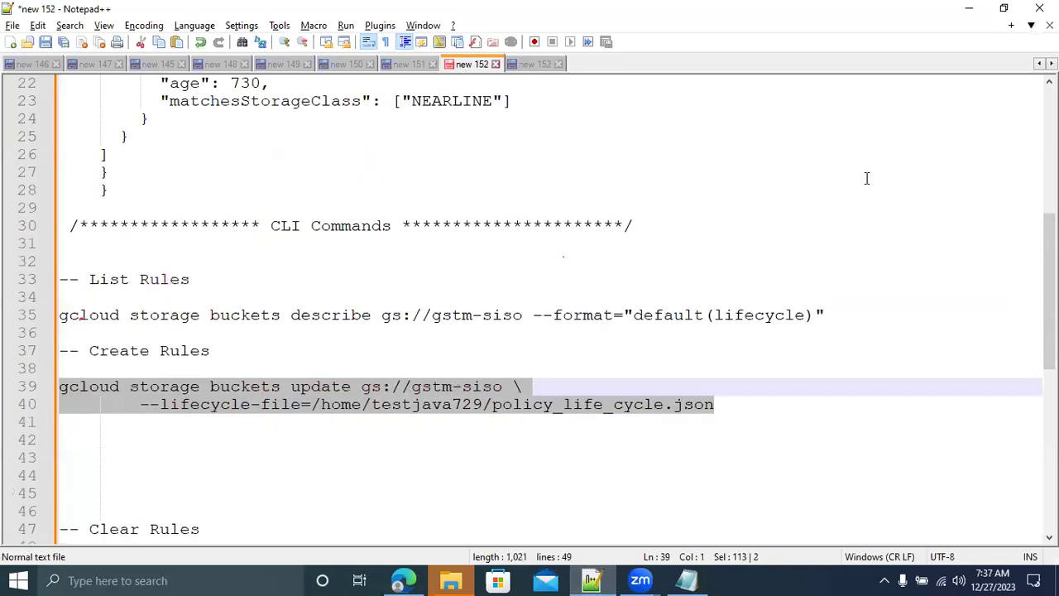
pyautogui.moveTo(1049, 307); pyautogui.dragTo(1049, 384)
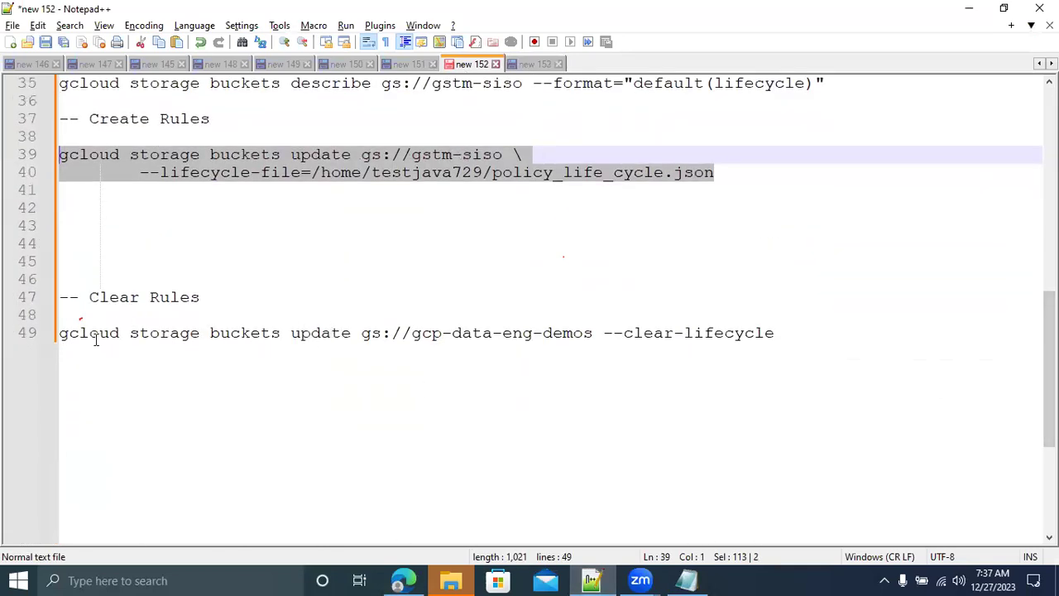
pyautogui.moveTo(282, 333); pyautogui.dragTo(52, 338)
pyautogui.doubleClick(317, 335)
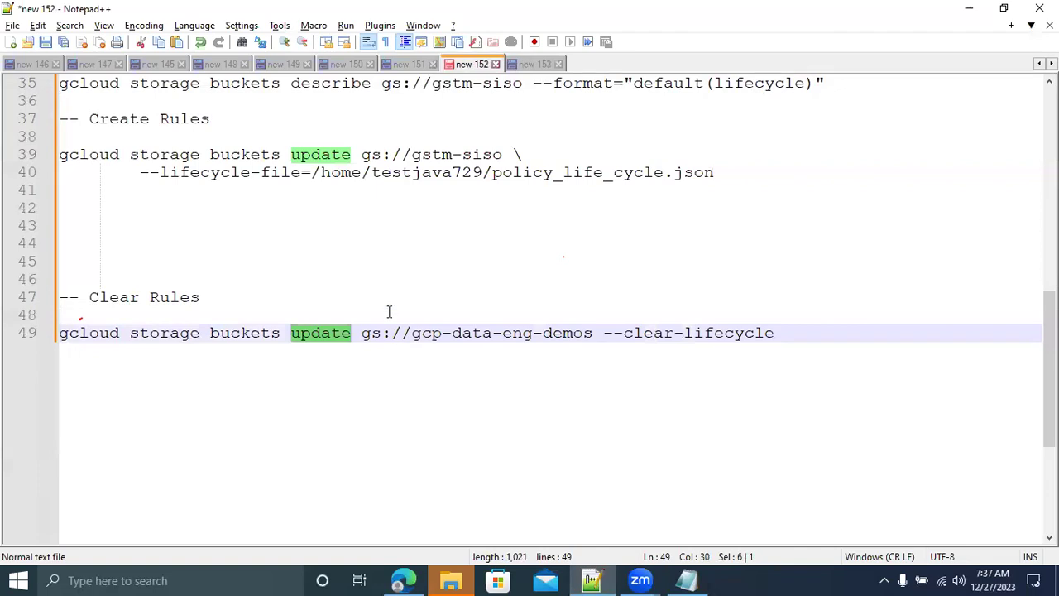
pyautogui.moveTo(361, 156); pyautogui.dragTo(502, 158)
pyautogui.hotkey('ctrl', 'c')
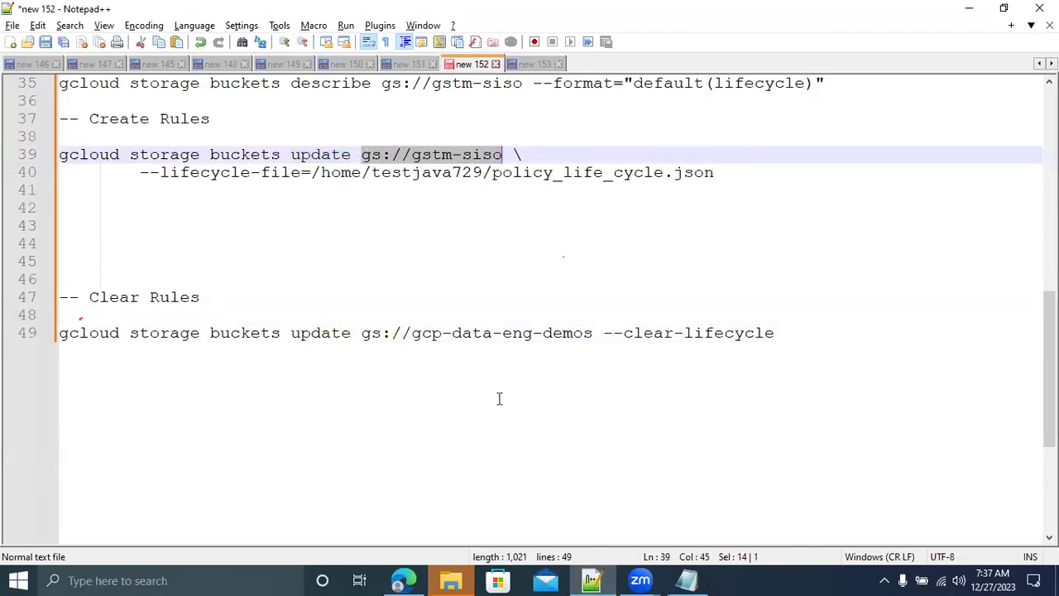
pyautogui.moveTo(361, 333); pyautogui.dragTo(595, 334)
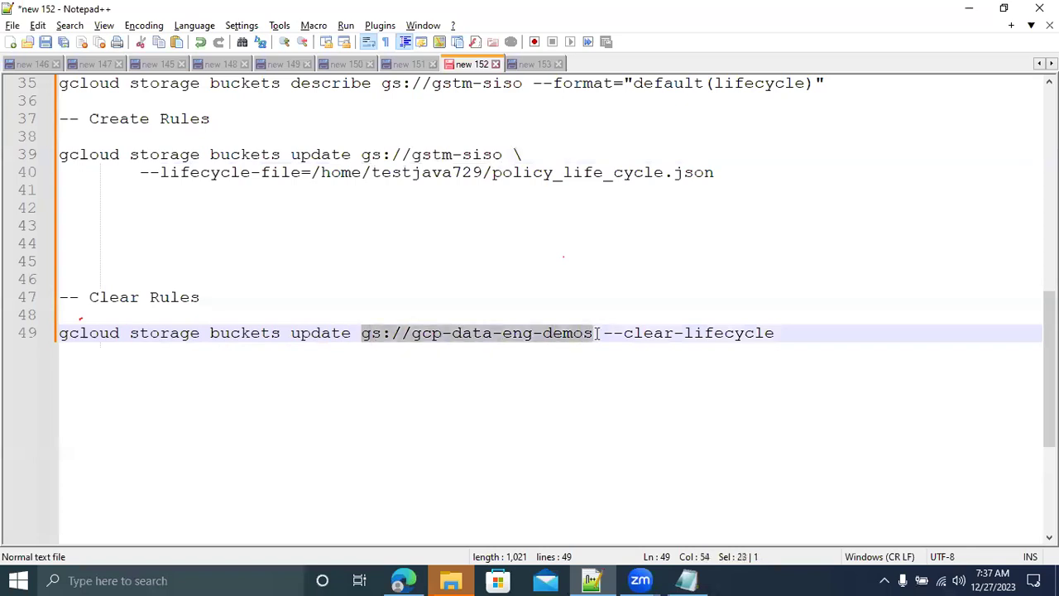
pyautogui.hotkey('ctrl', 'v')
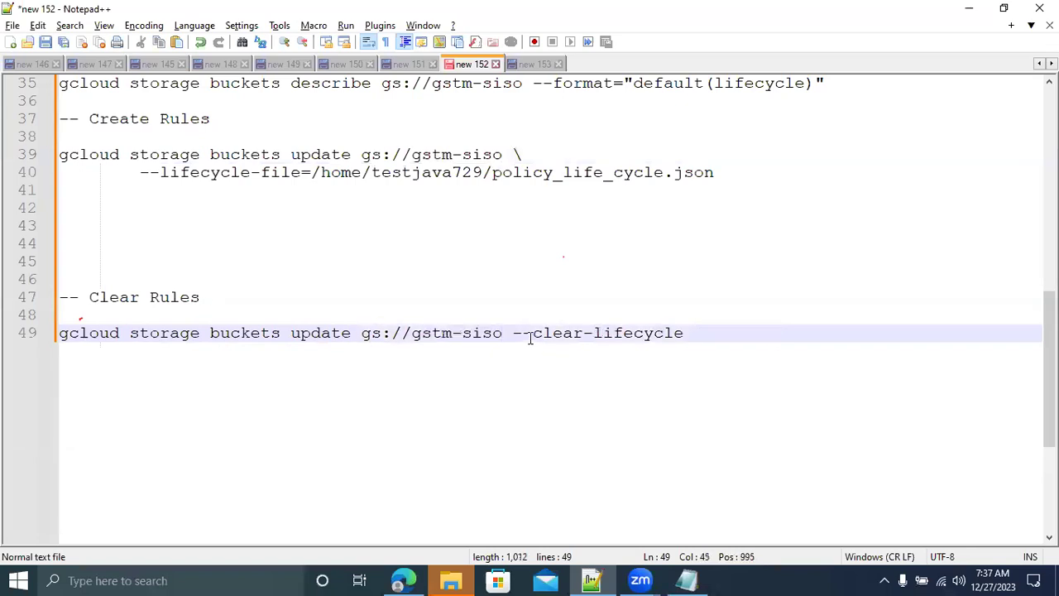
# Copy the gs://gstm-siso --clear-lifecycle update command and run it in the browser's Cloud Shell to clear the bucket's lifecycle rules.
pyautogui.moveTo(512, 334); pyautogui.dragTo(685, 334)
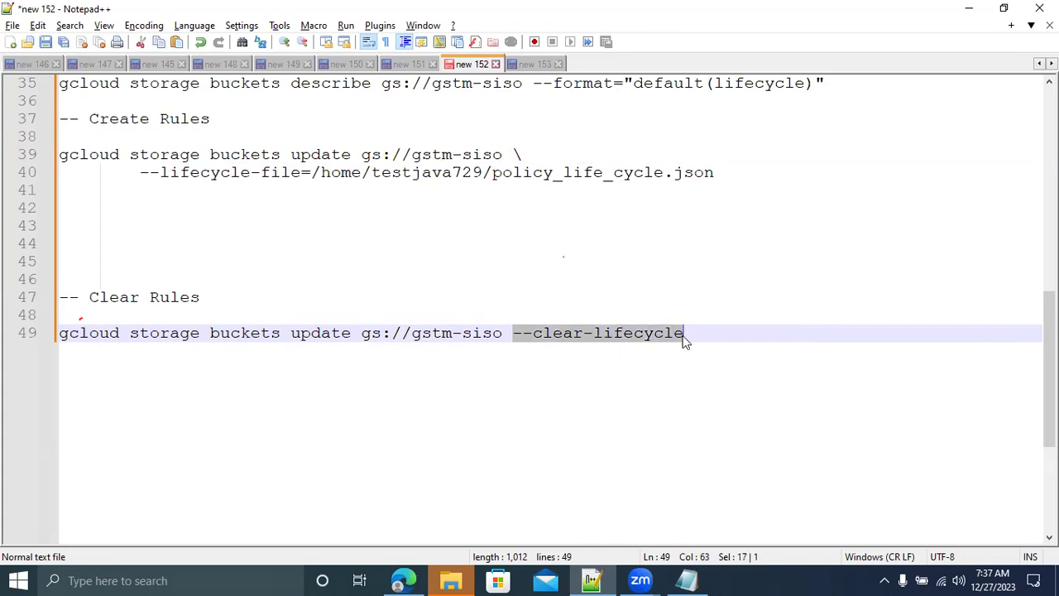
pyautogui.moveTo(697, 333); pyautogui.dragTo(49, 348)
pyautogui.hotkey('ctrl', 'c')
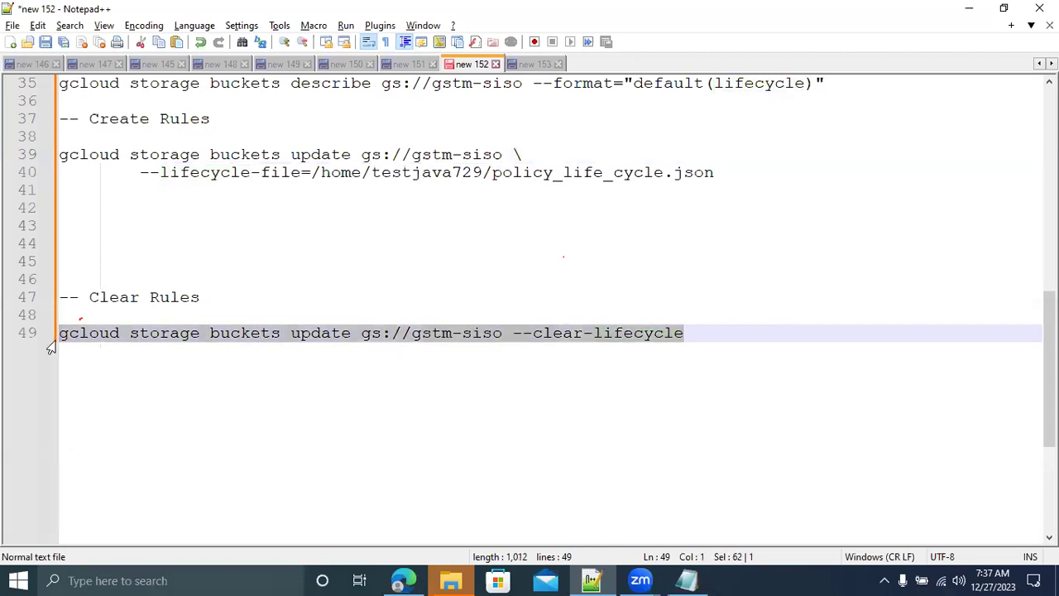
pyautogui.hotkey('alt', 'Tab')
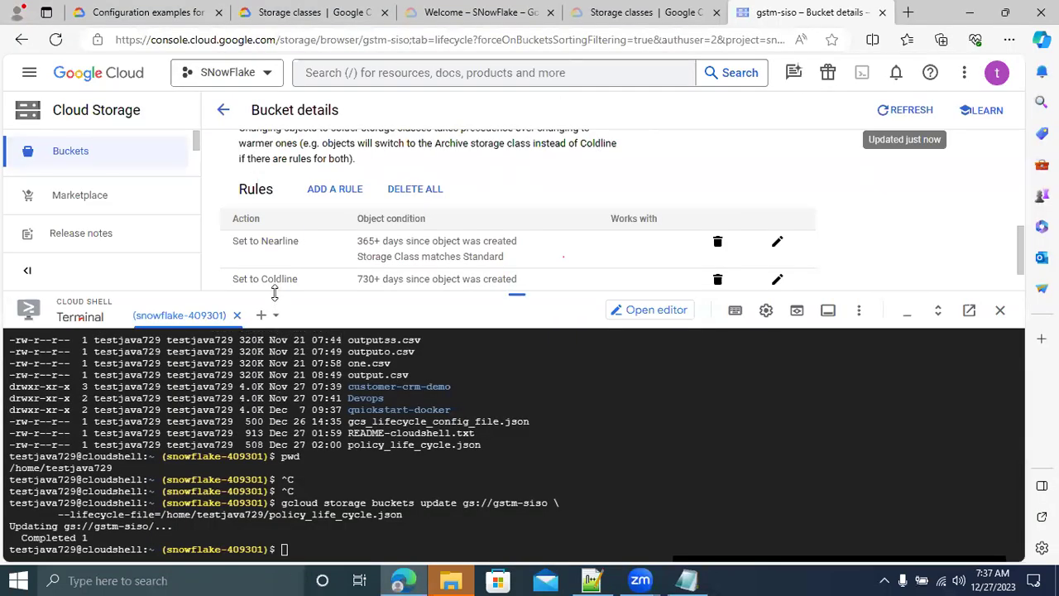
pyautogui.moveTo(274, 293); pyautogui.dragTo(275, 207)
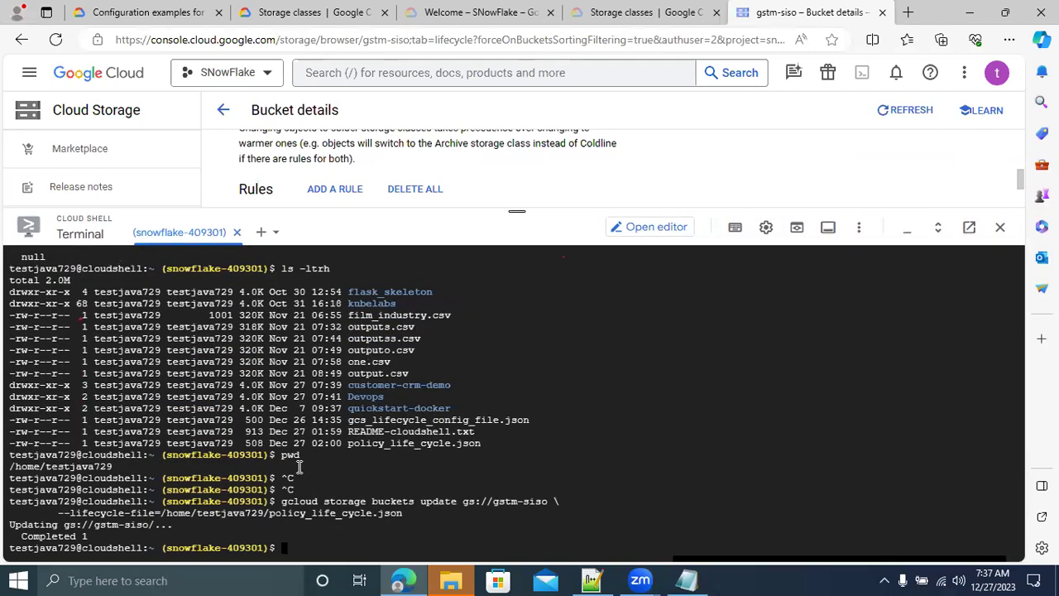
pyautogui.hotkey('ctrl', 'v')
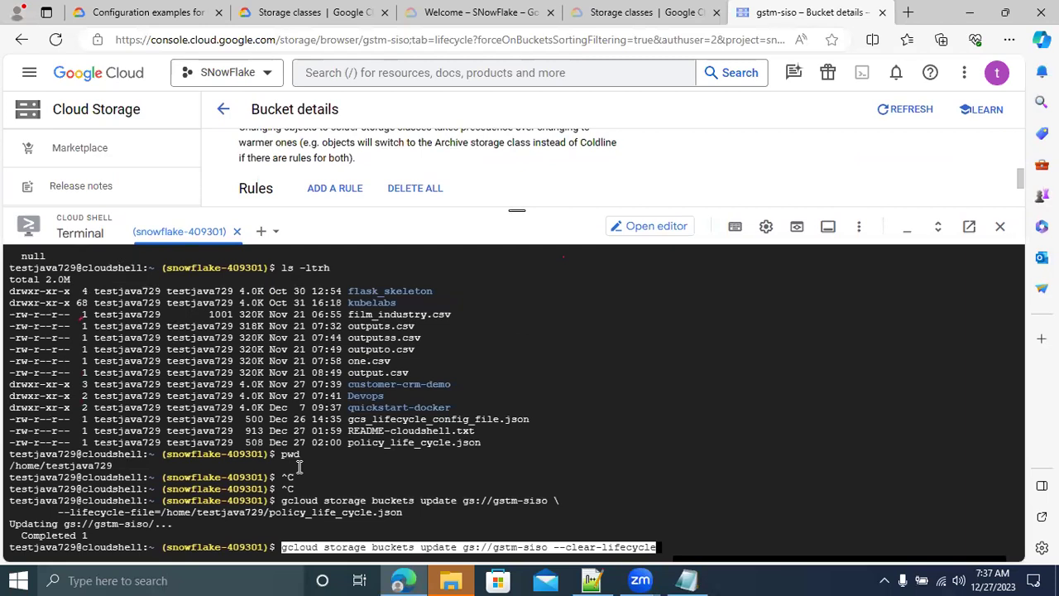
pyautogui.press('Return')
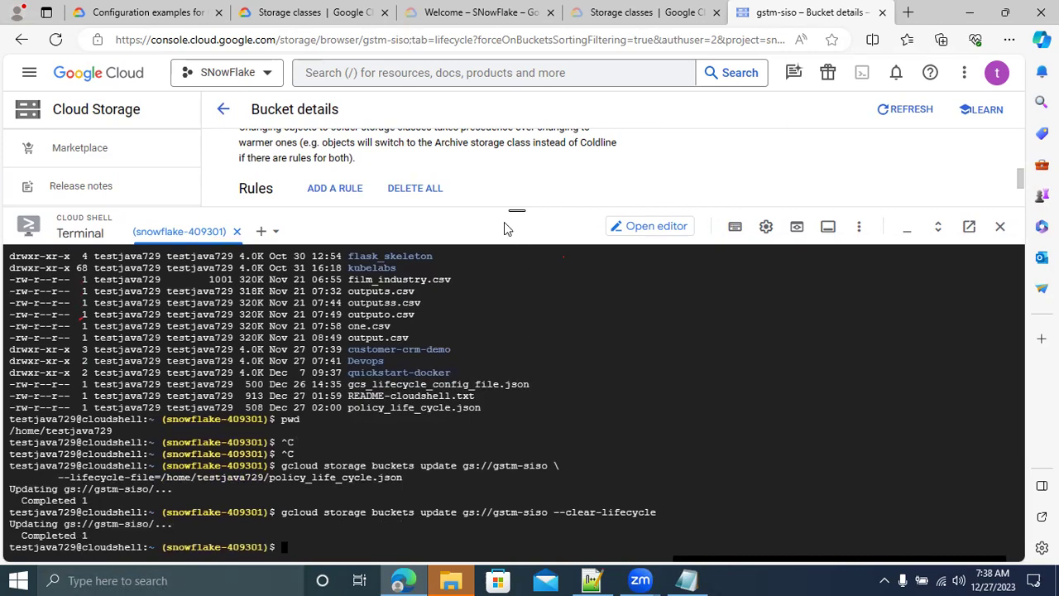
# Shrink the Cloud Shell terminal and refresh the bucket details to check gstm-siso's lifecycle rules after clearing them.
pyautogui.moveTo(488, 208); pyautogui.dragTo(530, 378)
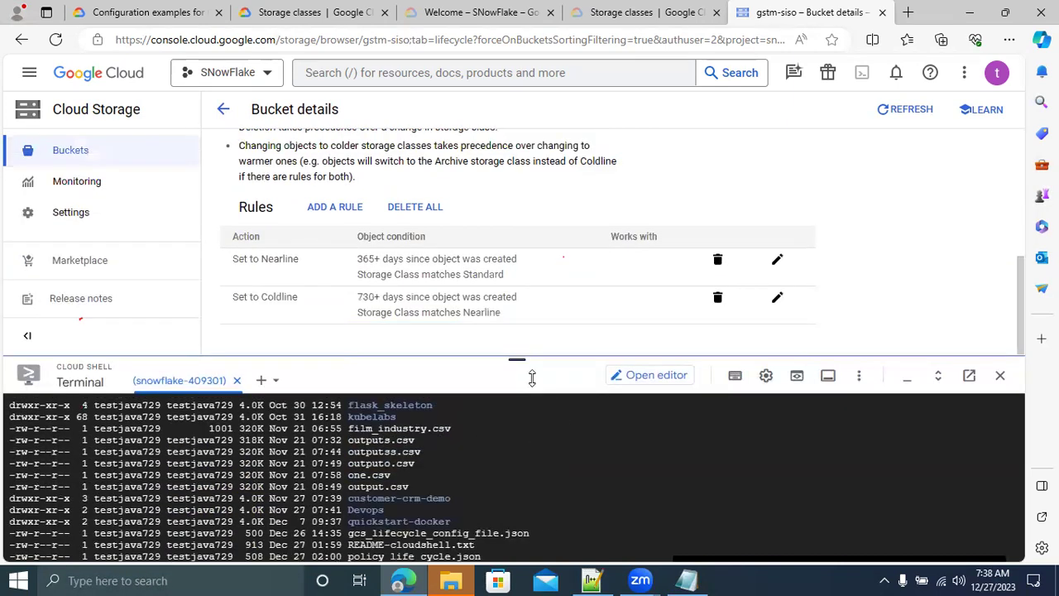
pyautogui.click(887, 111)
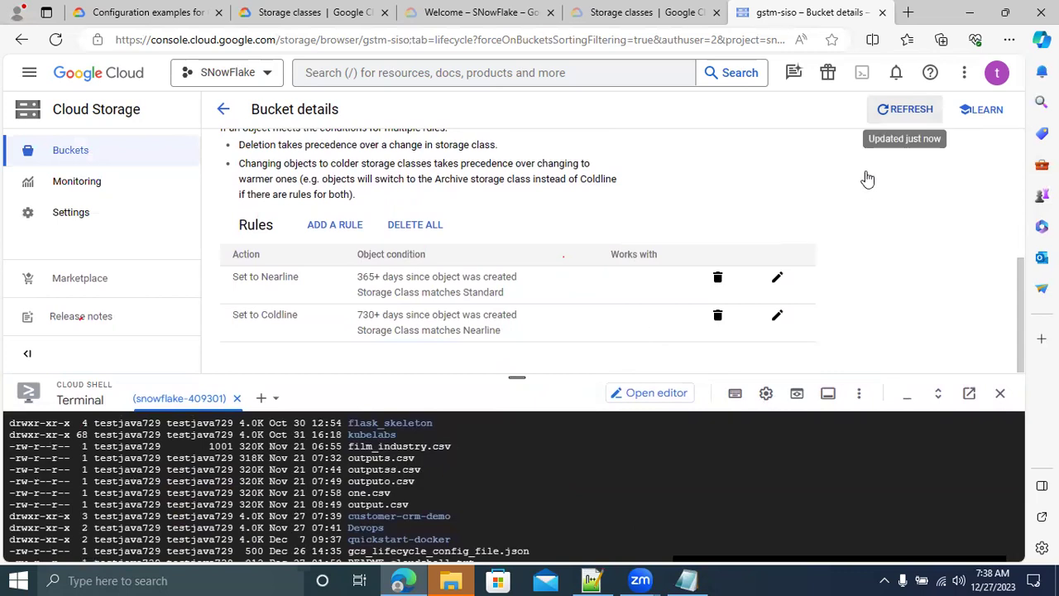
pyautogui.click(896, 116)
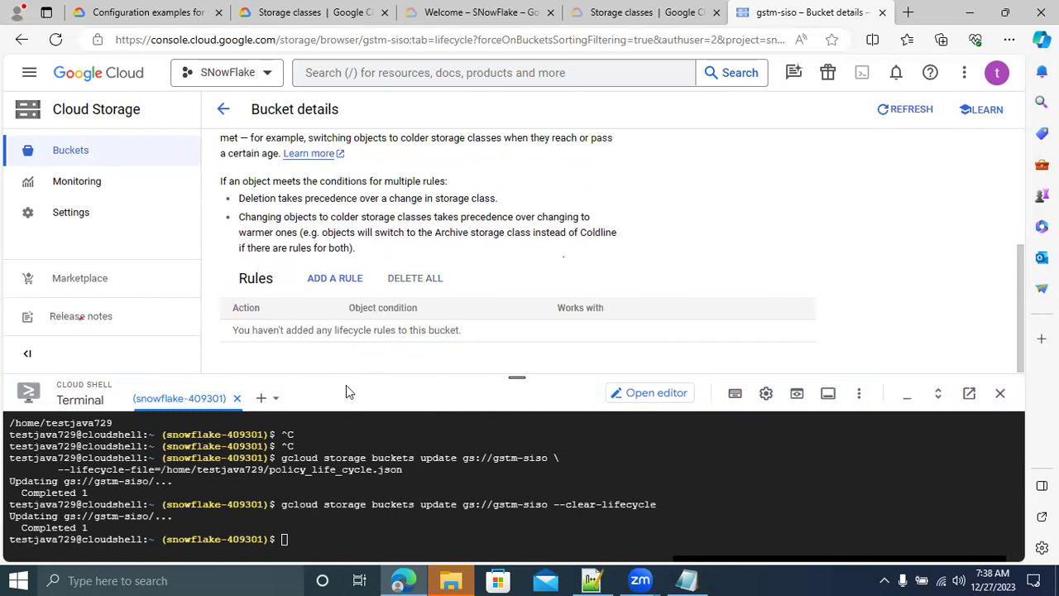
pyautogui.moveTo(344, 379); pyautogui.dragTo(336, 317)
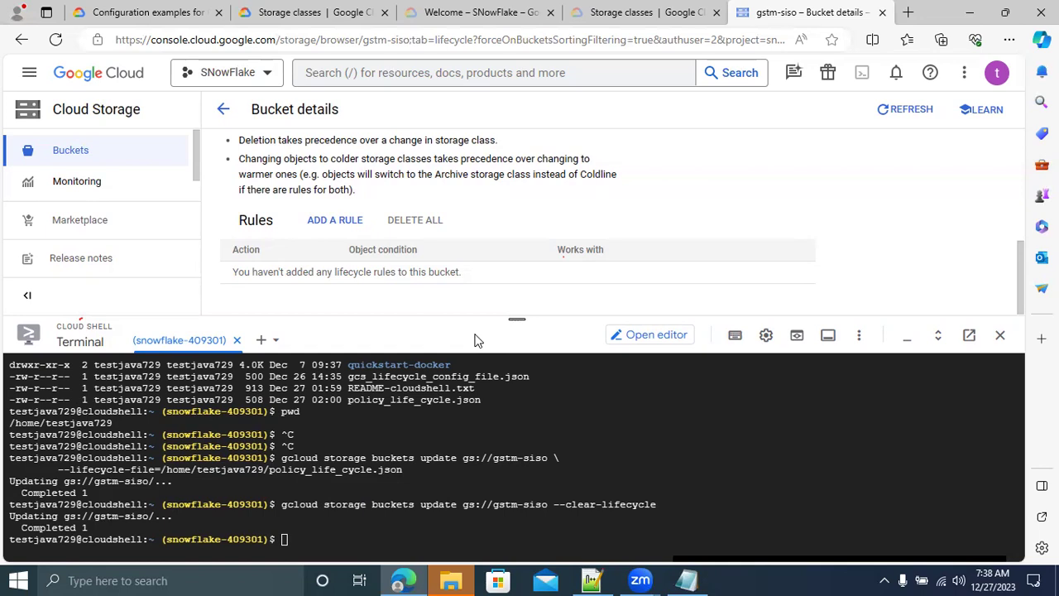
# Switch to Notepad++ and review the List, Create and Clear Rules commands.
pyautogui.click(594, 578)
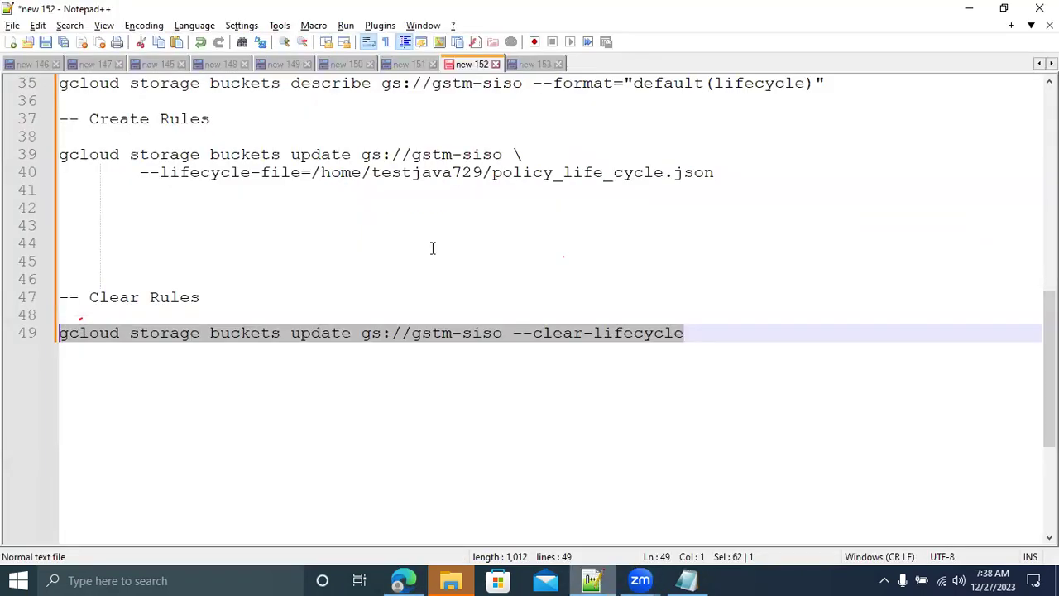
pyautogui.scroll(1, 563, 256)
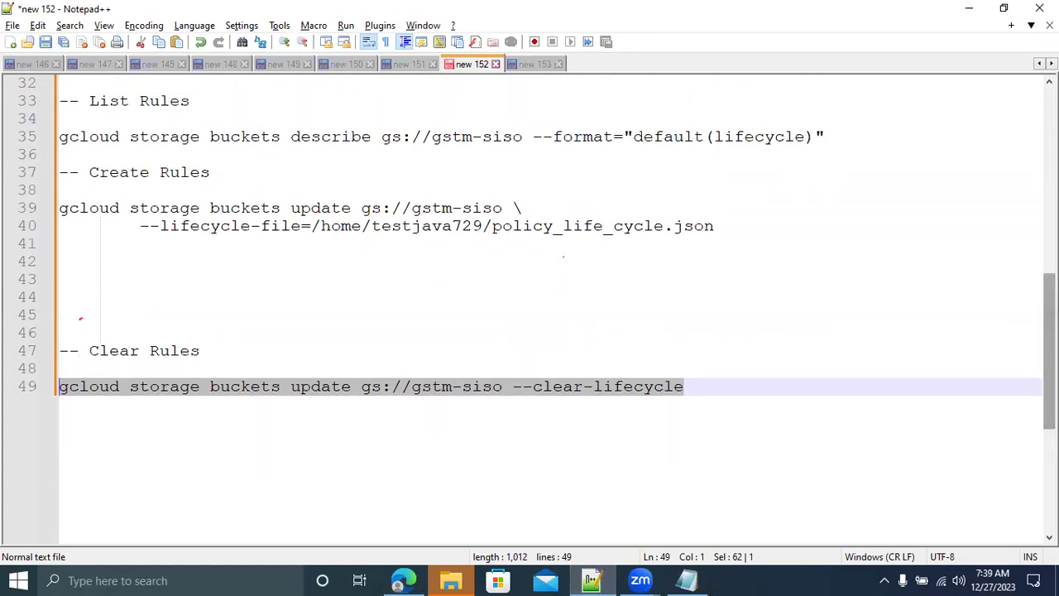
# Return to the browser, open the Manage object lifecycles documentation page and examine the gcloud storage buckets update command with its --lifecycle-file flag.
pyautogui.hotkey('alt', 'Tab')
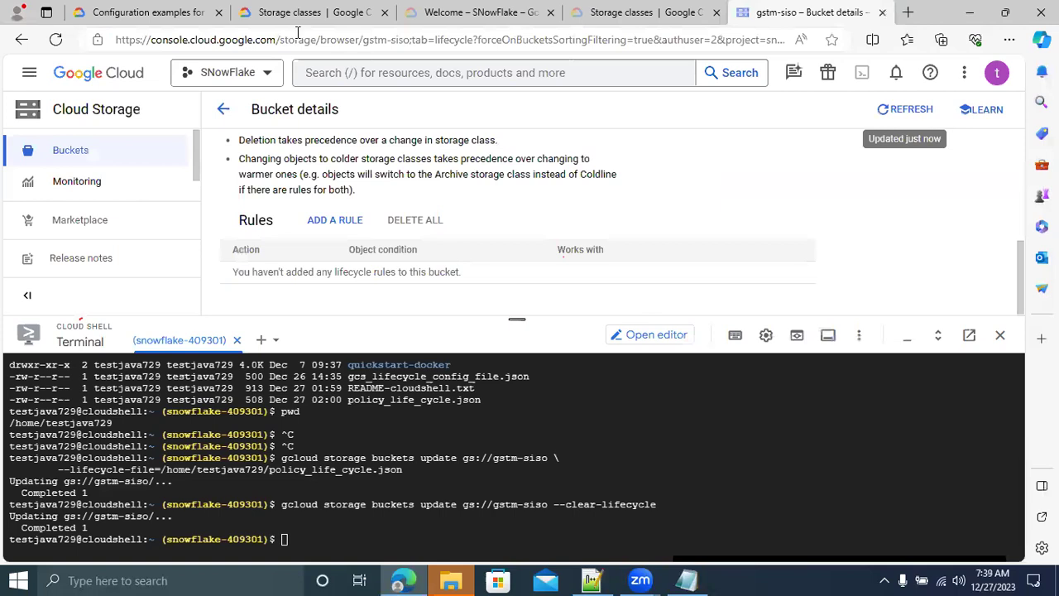
pyautogui.click(165, 10)
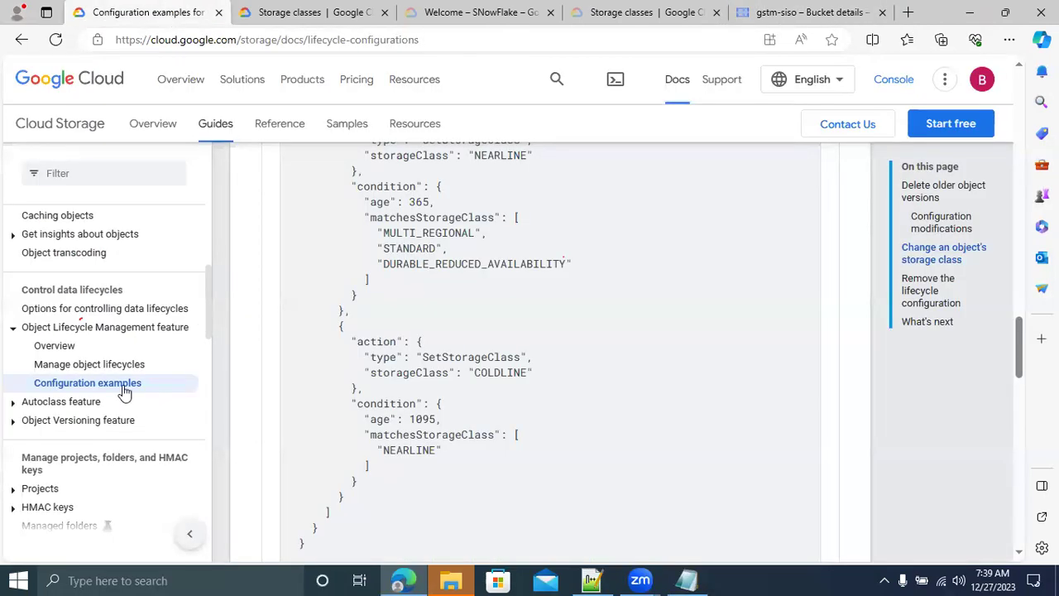
pyautogui.click(83, 368)
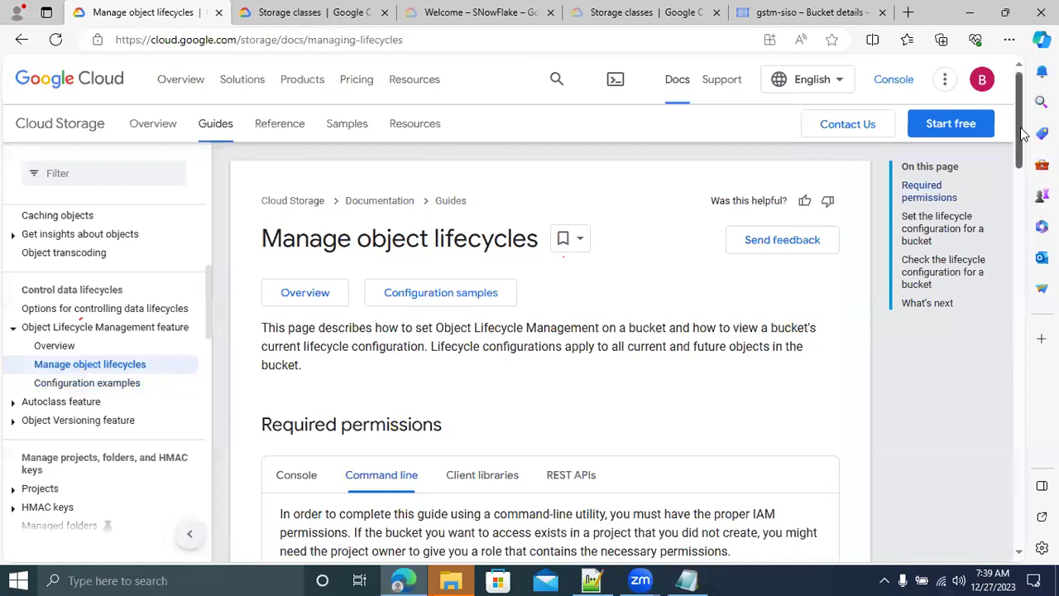
pyautogui.moveTo(1024, 169); pyautogui.dragTo(1032, 269)
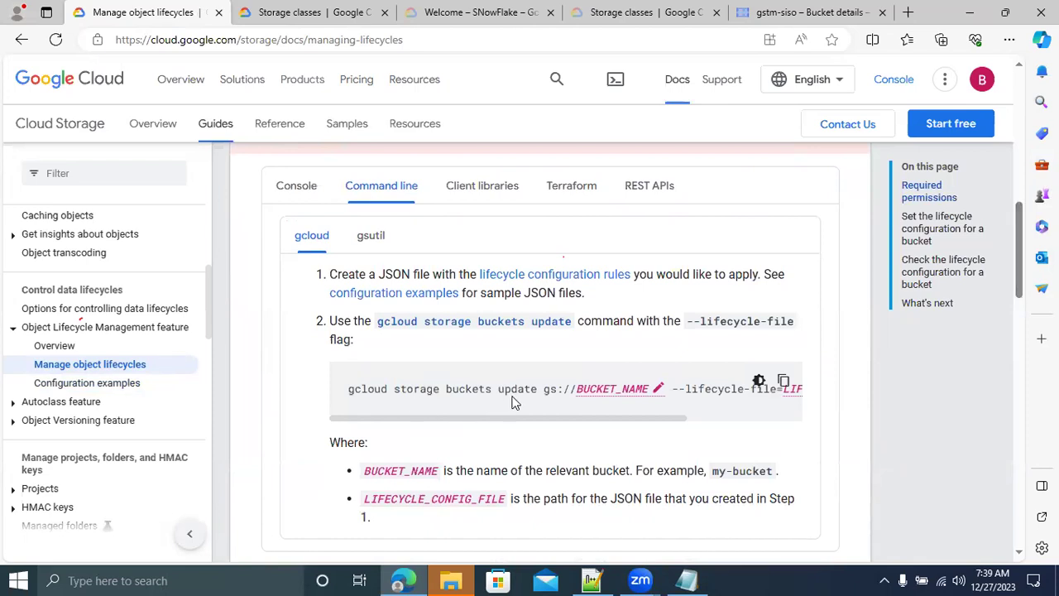
pyautogui.moveTo(579, 417); pyautogui.dragTo(724, 428)
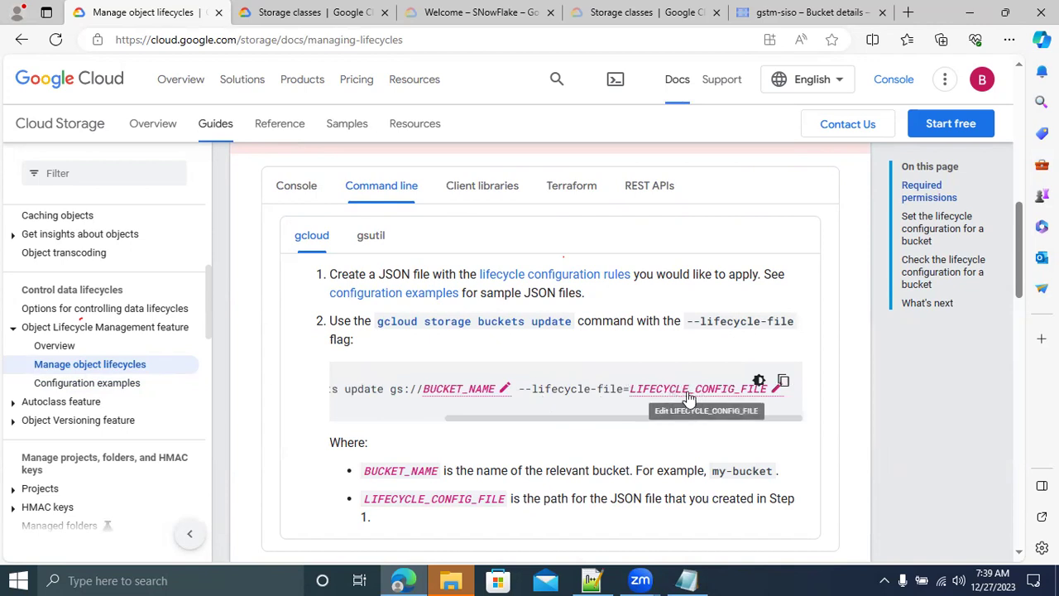
pyautogui.moveTo(592, 418); pyautogui.dragTo(427, 431)
# Examine the gcloud storage buckets describe command and its --format flag in the section on checking a bucket's lifecycle configuration.
pyautogui.moveTo(1019, 248); pyautogui.dragTo(1021, 333)
pyautogui.scroll(-3, 1021, 333)
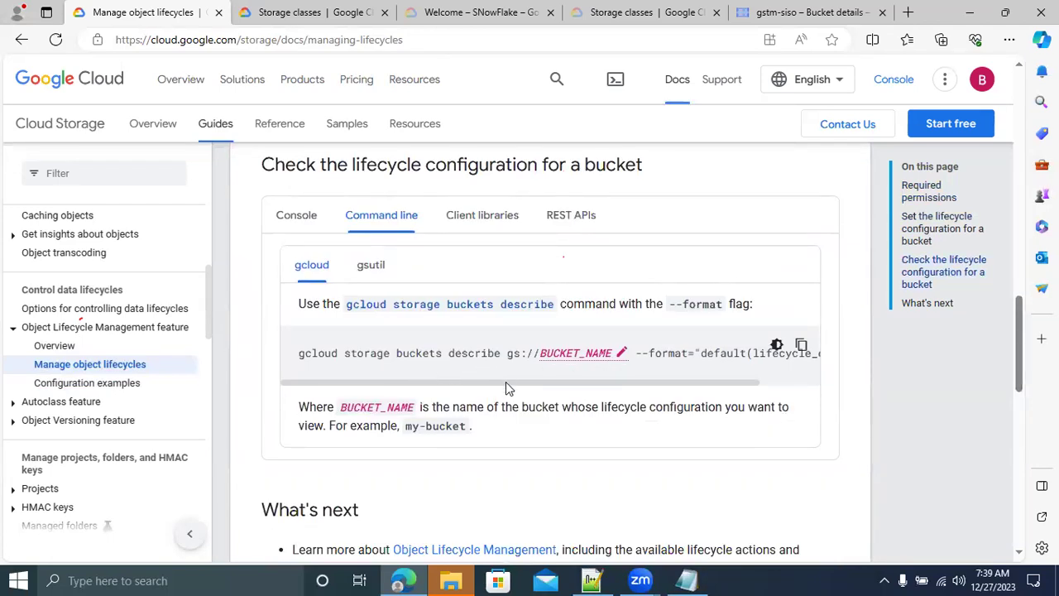
pyautogui.moveTo(505, 381); pyautogui.dragTo(605, 389)
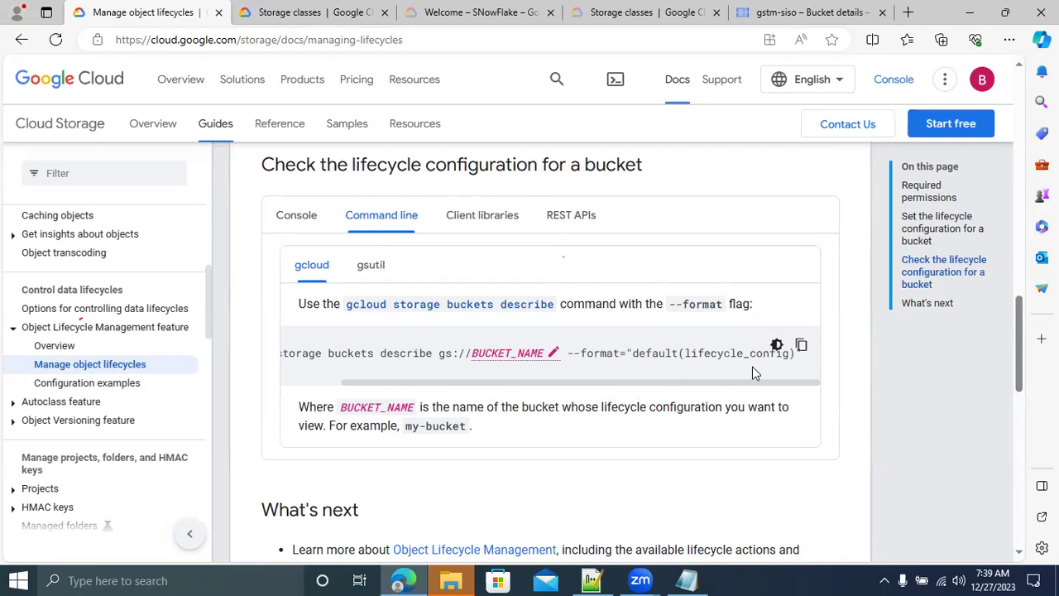
pyautogui.moveTo(610, 385); pyautogui.dragTo(492, 395)
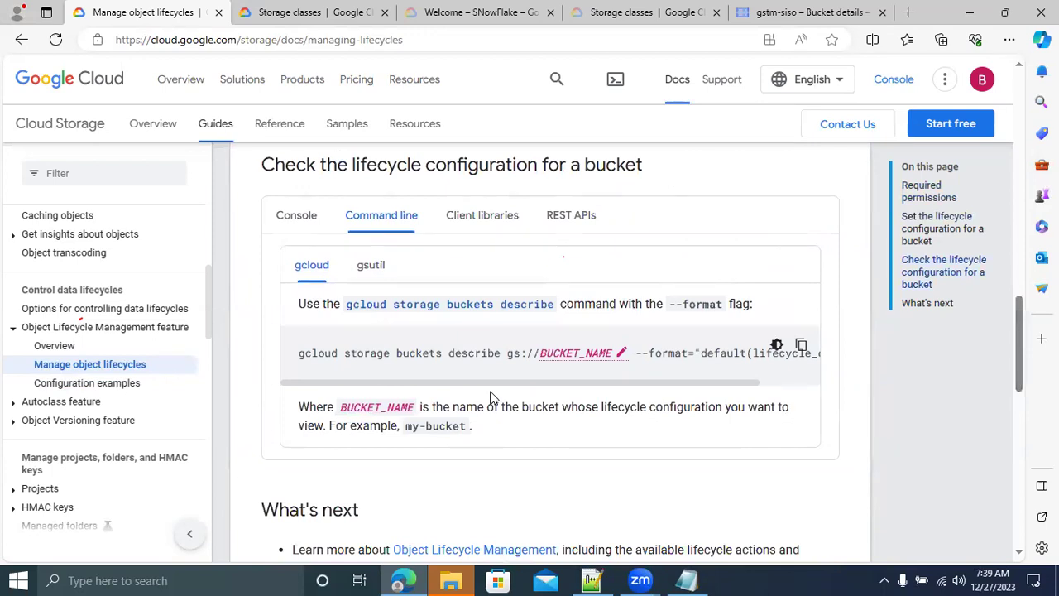
pyautogui.scroll(-3, 490, 397)
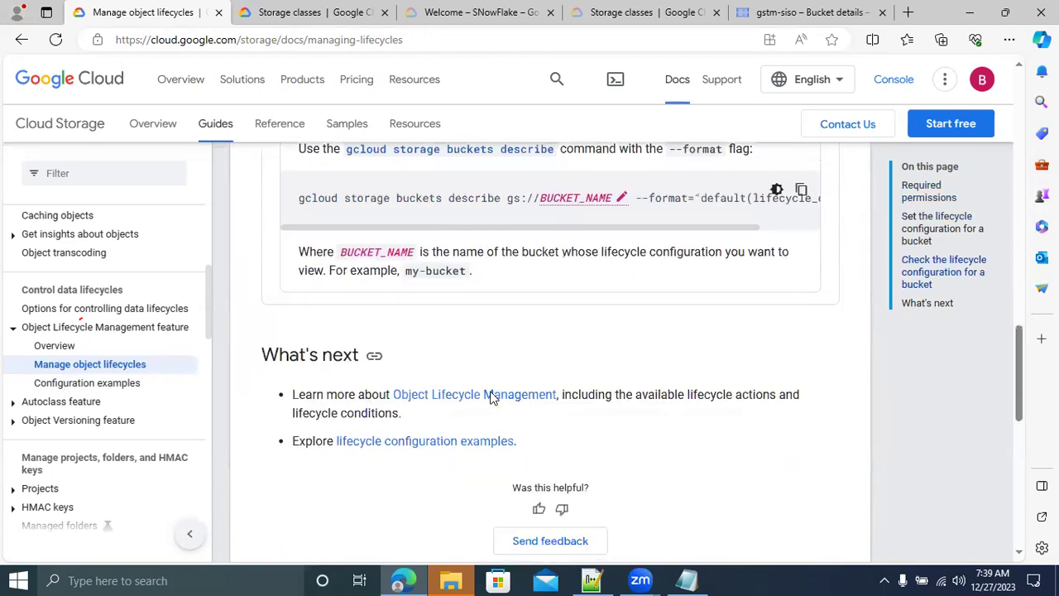
# Compare the gsutil and gcloud instructions for setting a bucket's lifecycle configuration, ending on the gcloud version.
pyautogui.scroll(5, 490, 397)
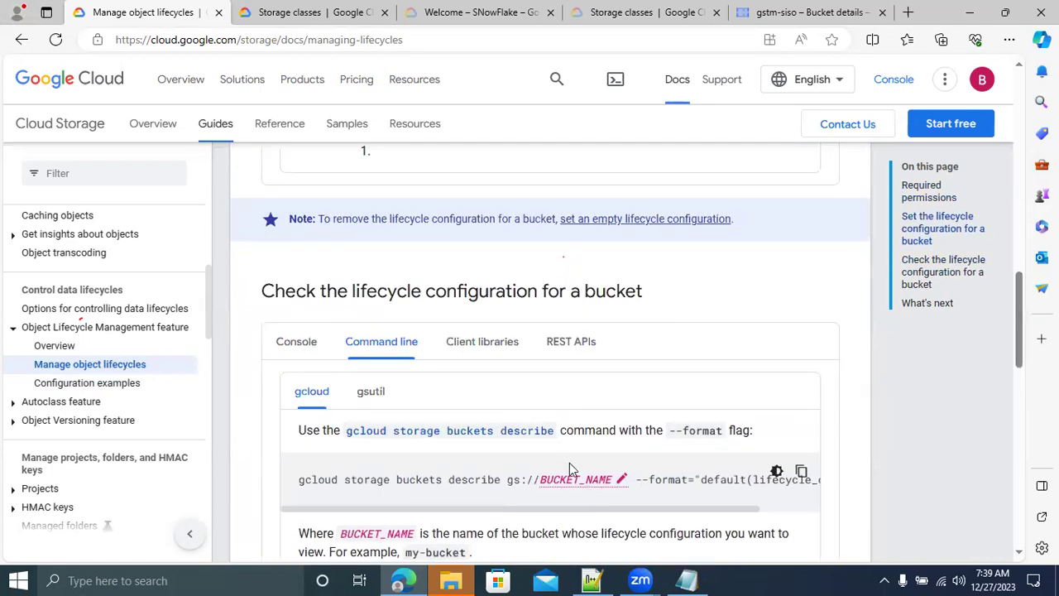
pyautogui.scroll(7, 672, 287)
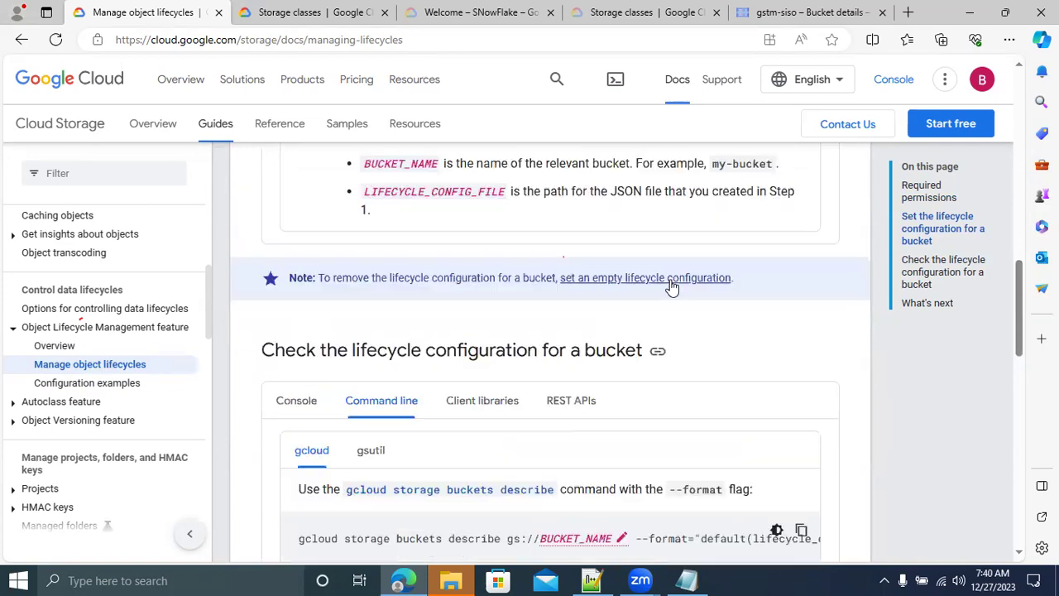
pyautogui.scroll(-1, 672, 287)
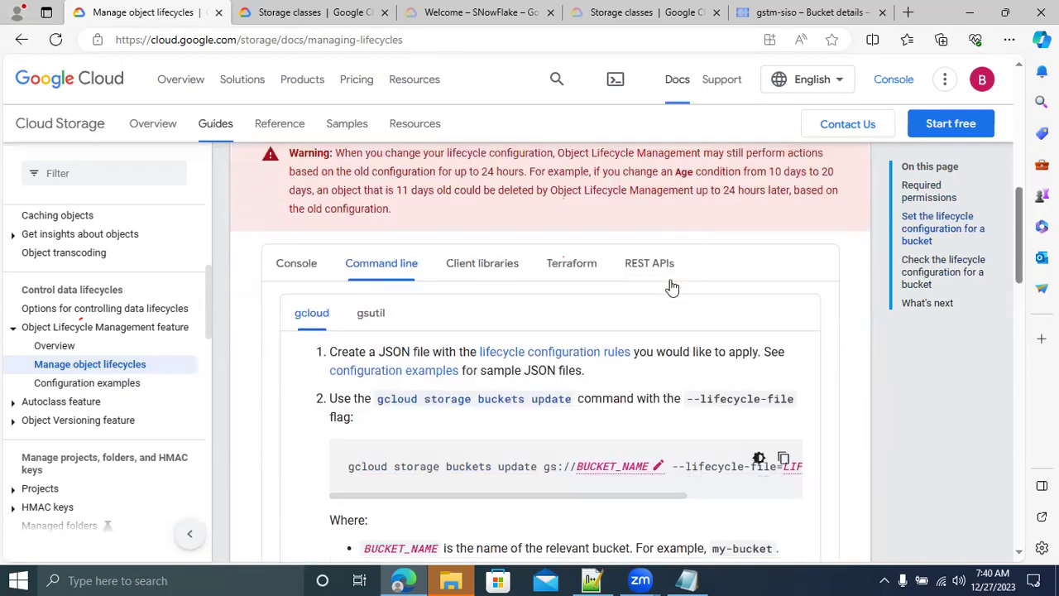
pyautogui.scroll(-1, 671, 286)
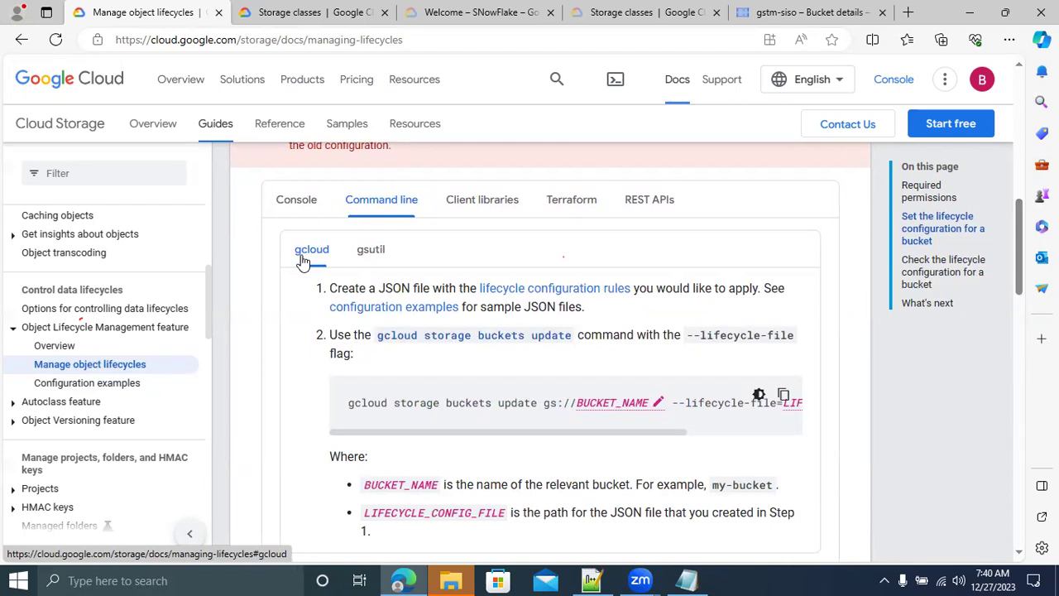
pyautogui.click(364, 257)
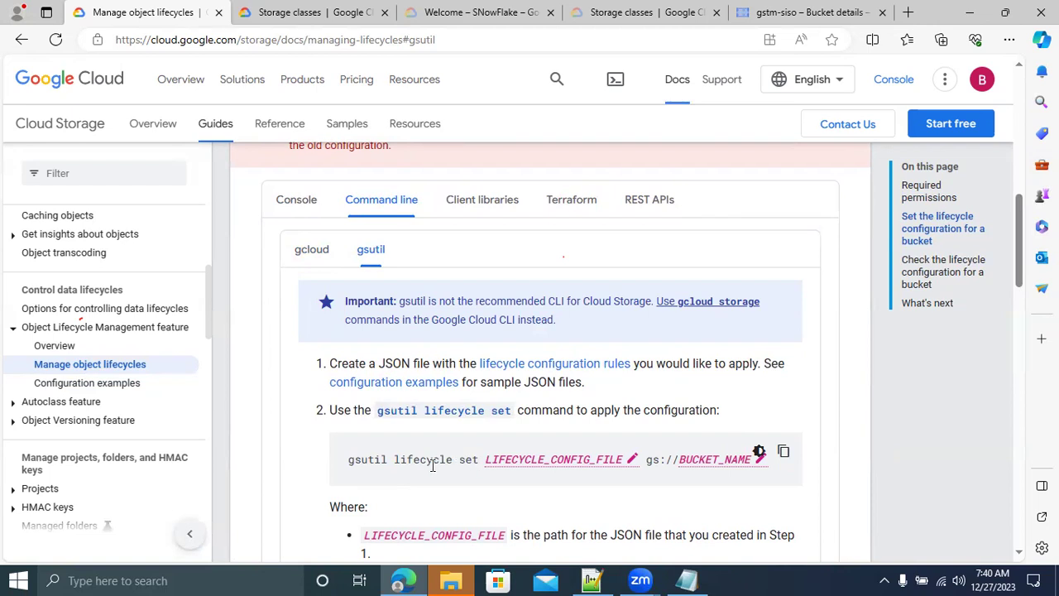
pyautogui.click(300, 262)
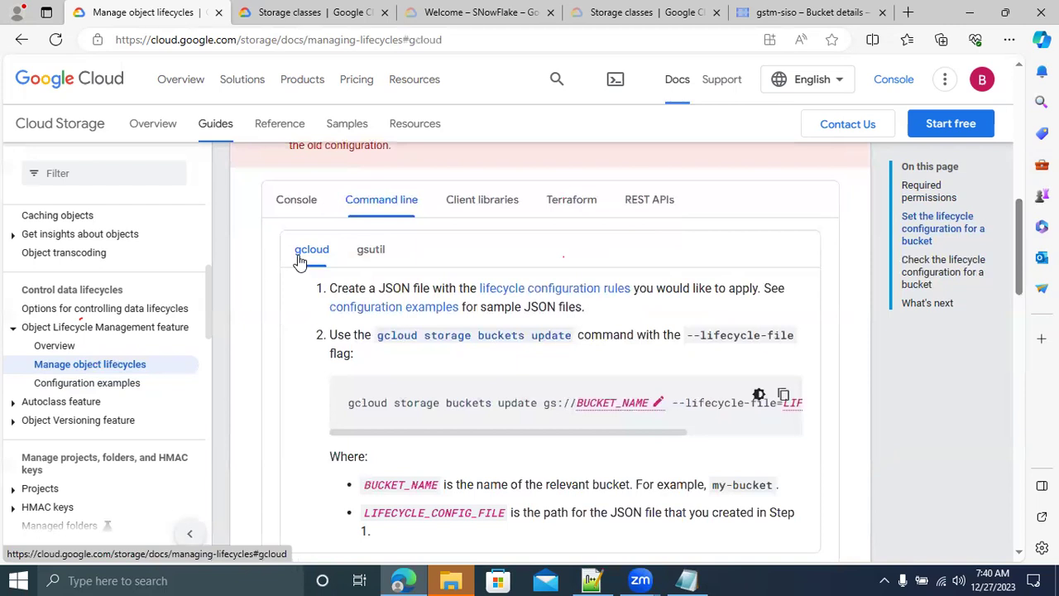